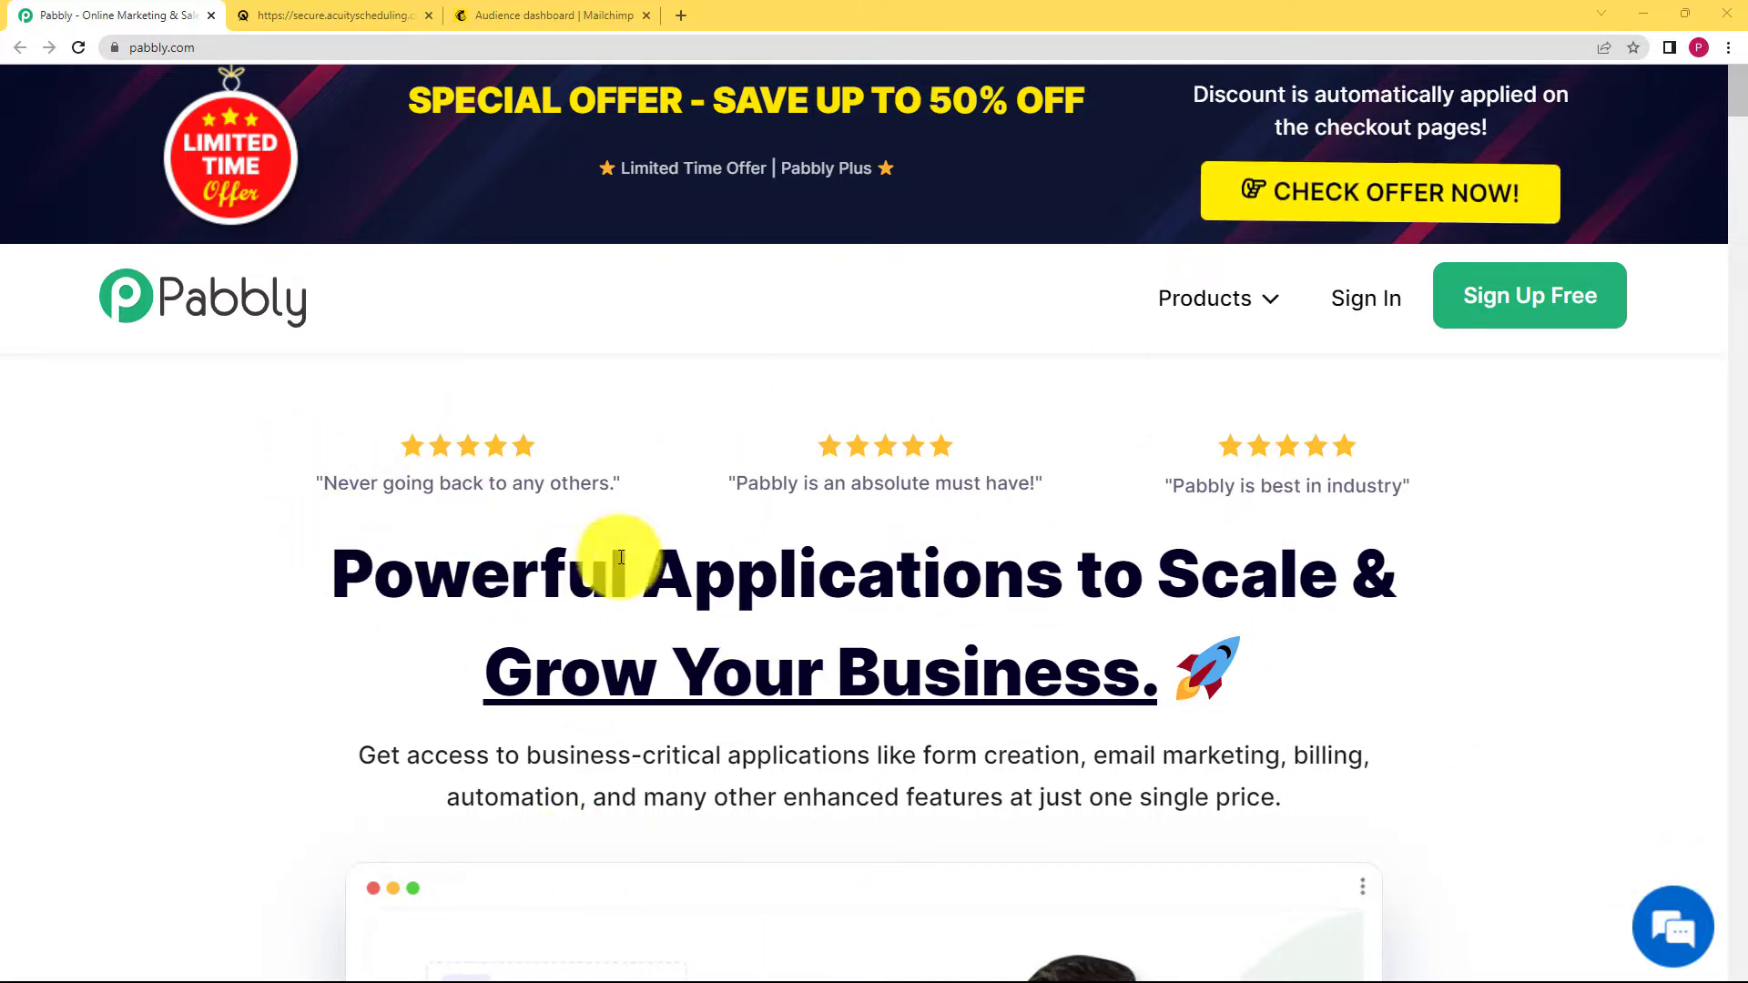
- Sign in to Pabbly with the Google account and open the Pabbly Connect application
{"action": "left_click", "coordinate": [1355, 297]}
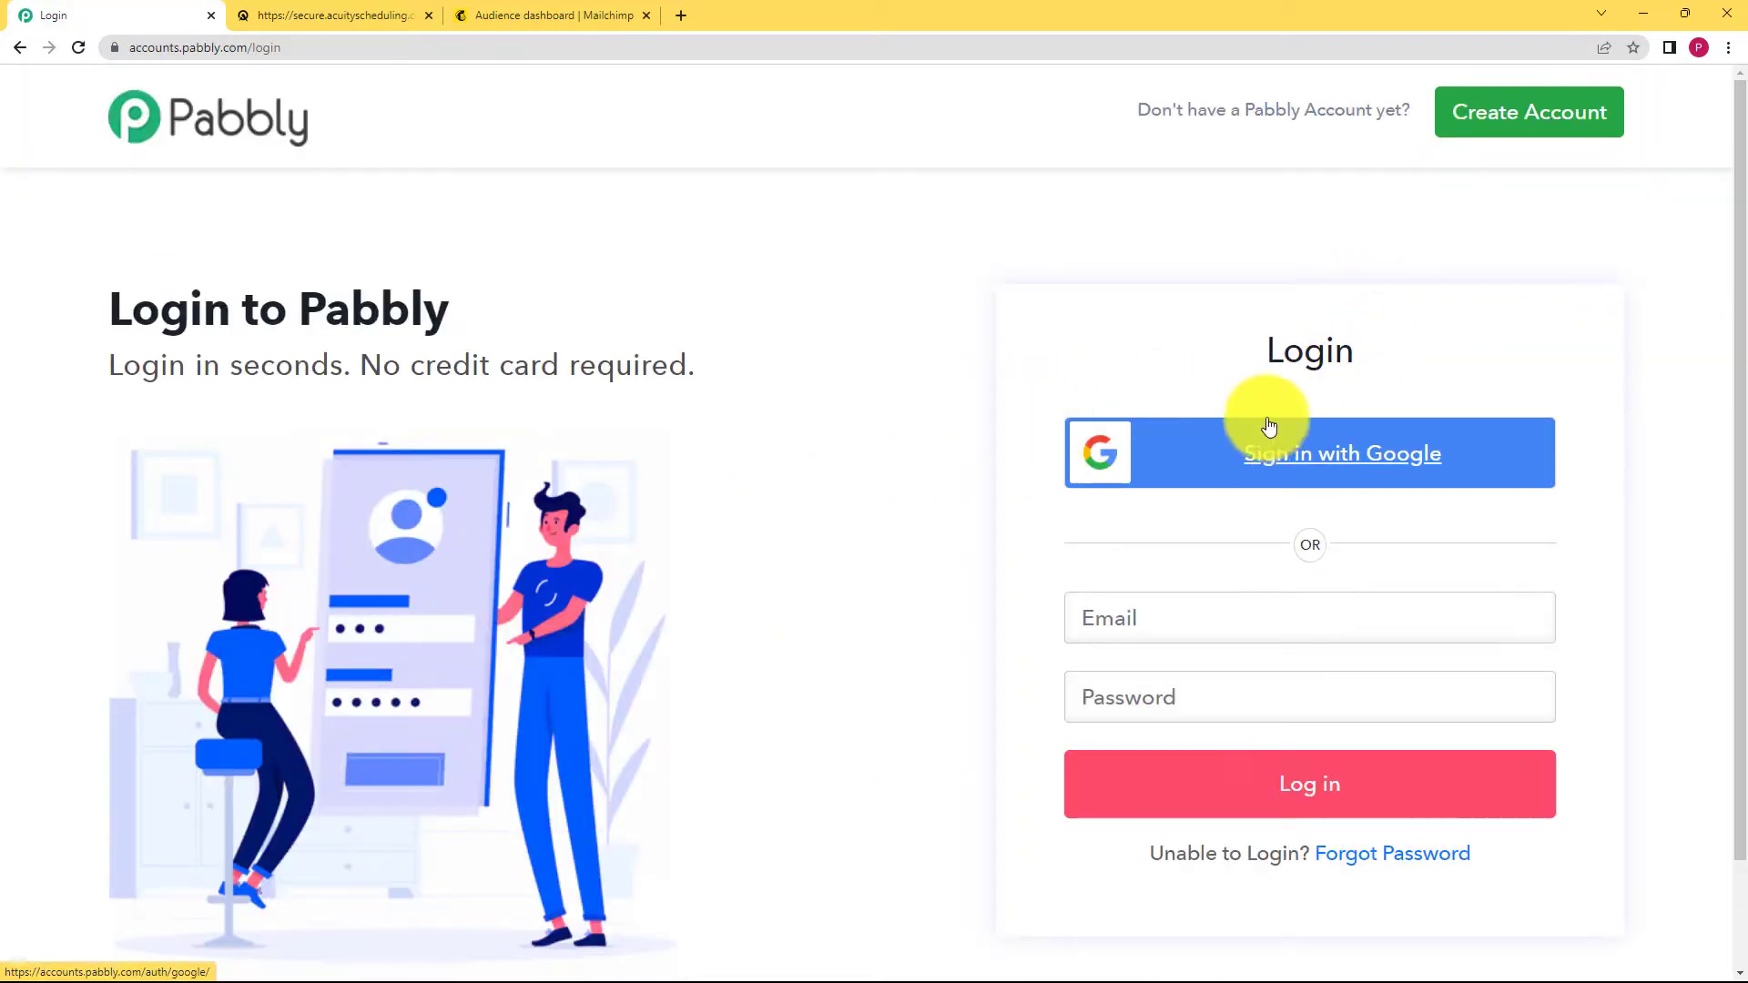
{"action": "left_click", "coordinate": [1298, 462]}
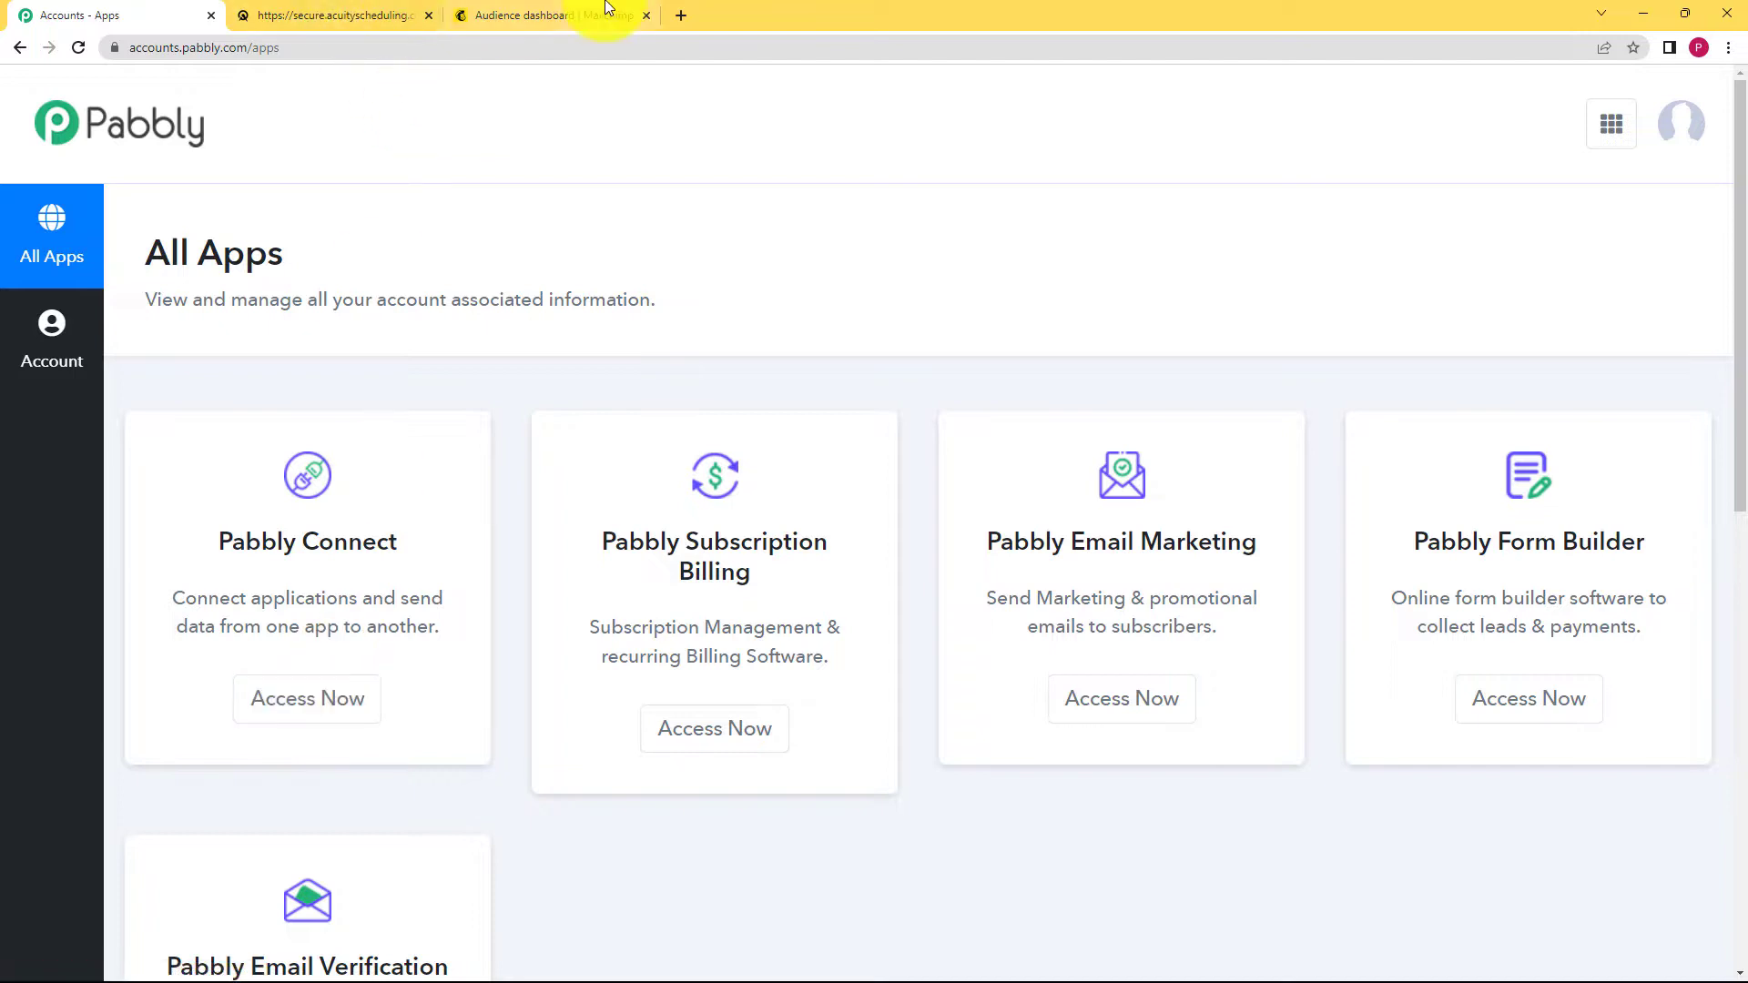
{"action": "left_click", "coordinate": [348, 712]}
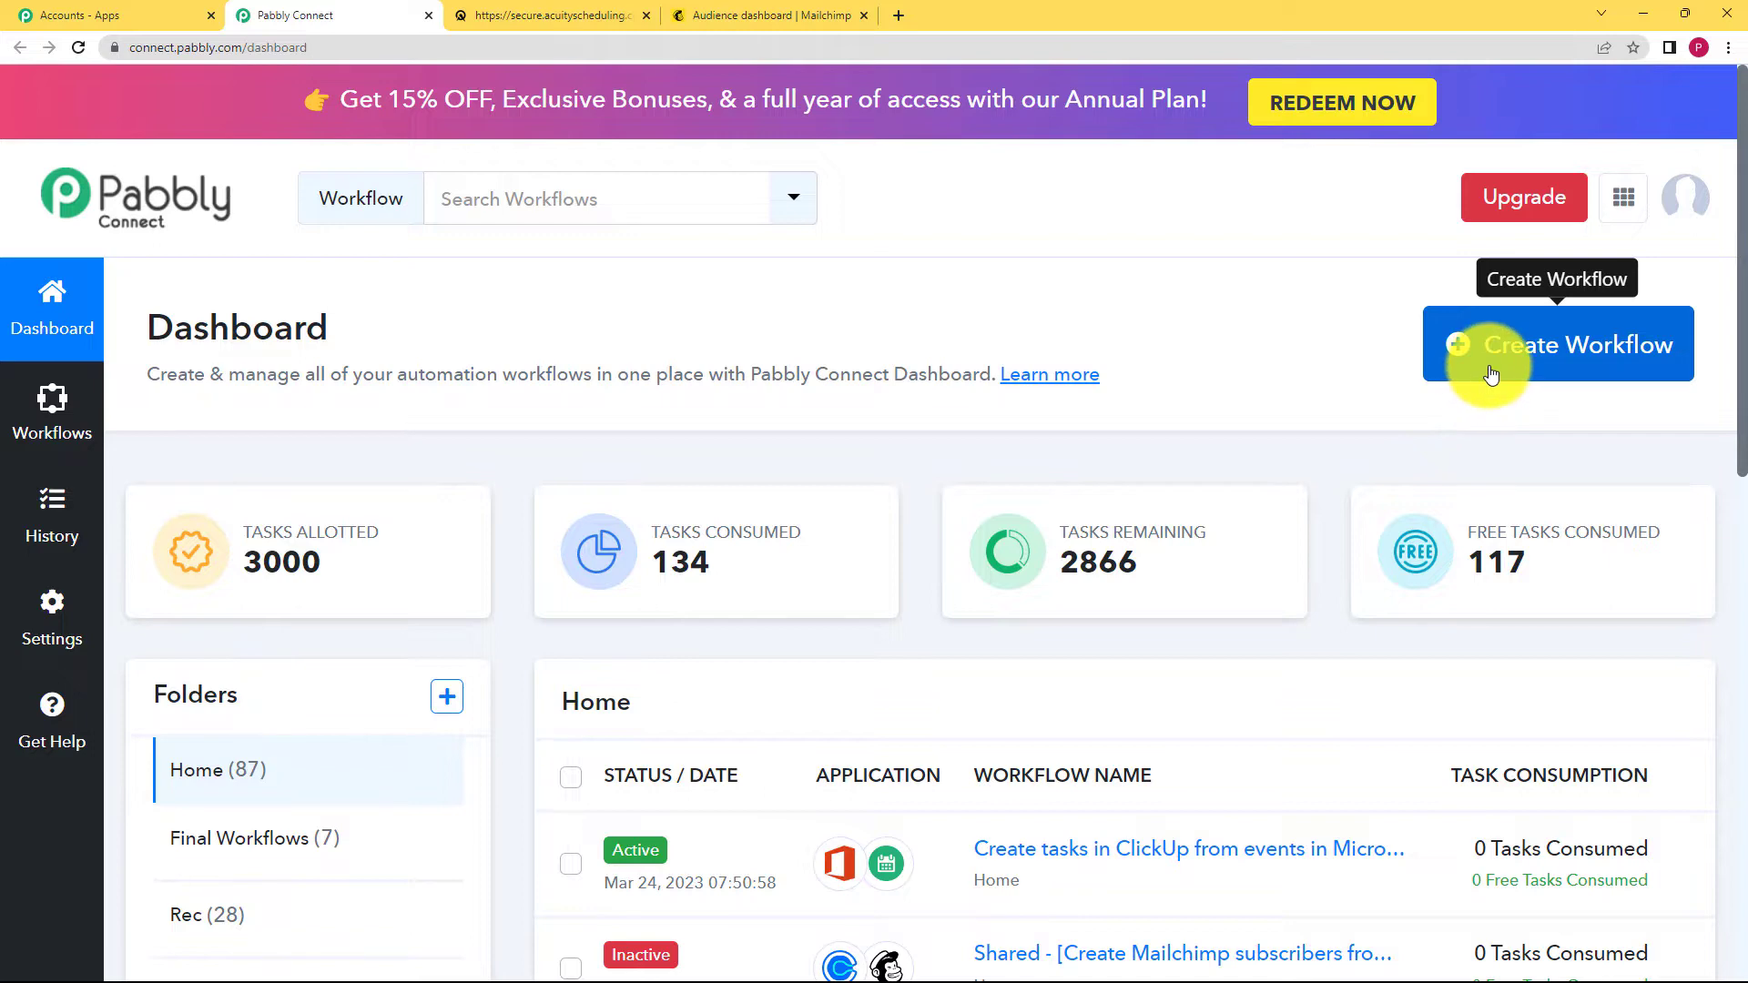
- Create a workflow named "Create Mailchimp Subscribers from Acuity Scheduling Appointments"
{"action": "left_click", "coordinate": [1492, 373]}
{"action": "left_click", "coordinate": [1028, 529]}
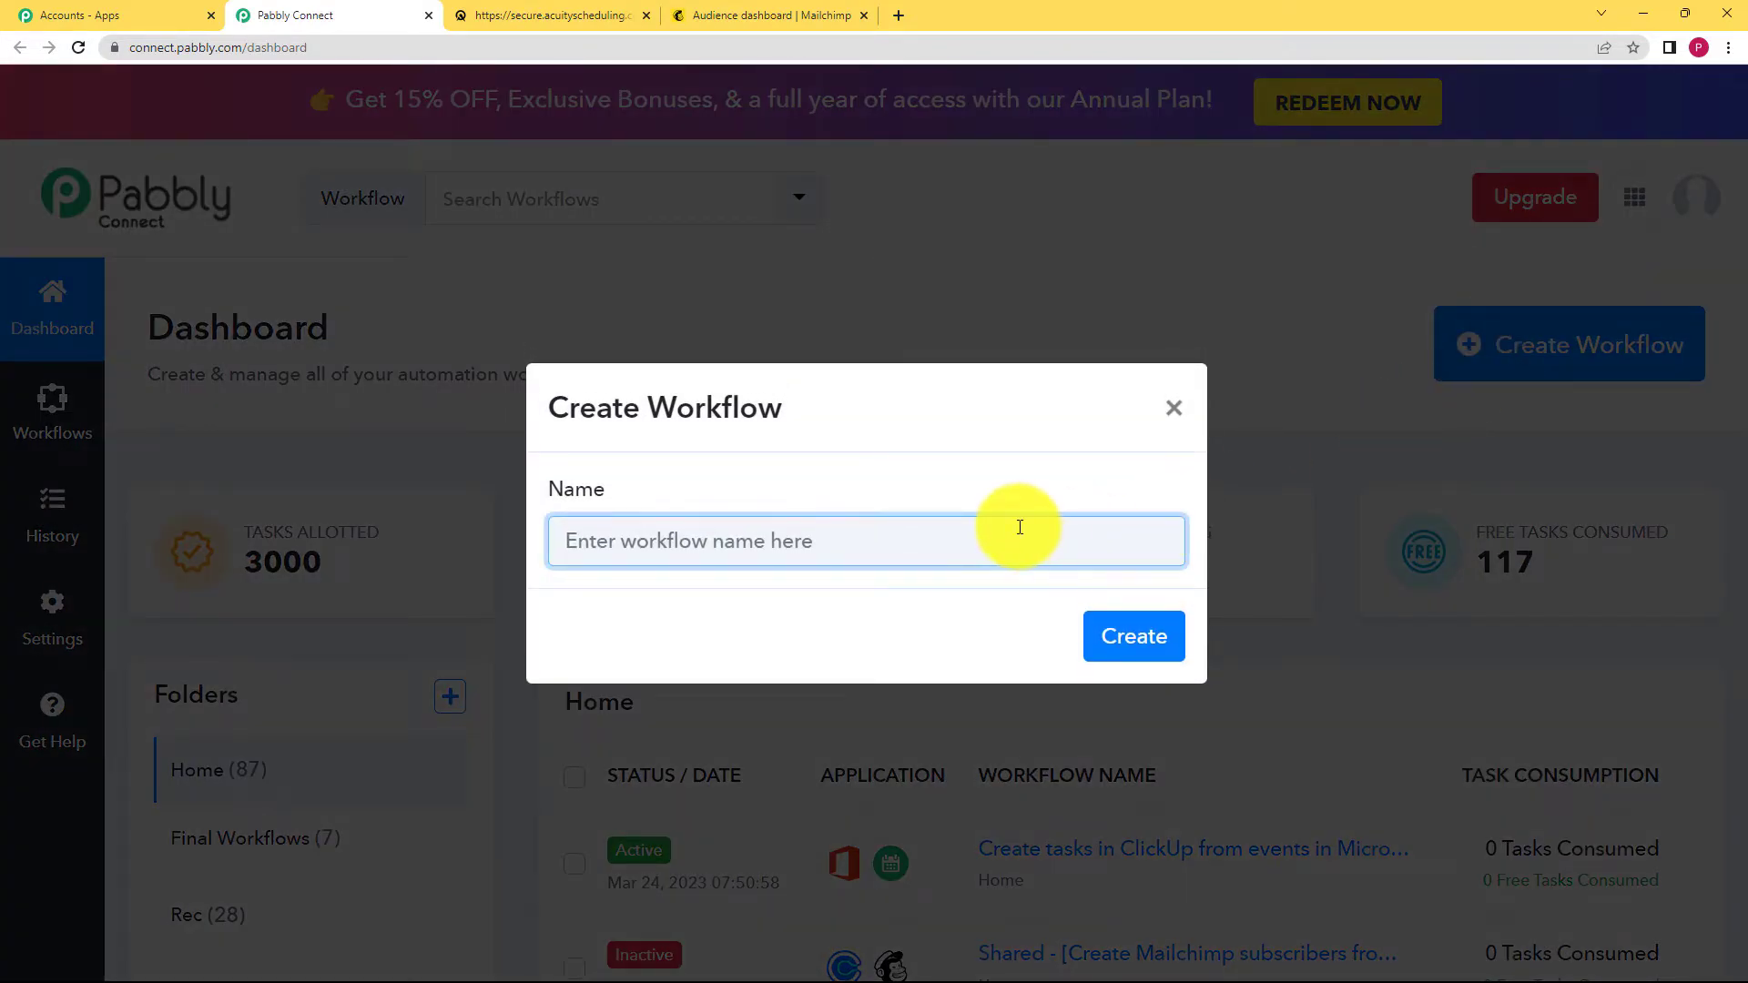
{"action": "type", "text": "Create Mailchimp Subscribers from Acuity Scheduling"}
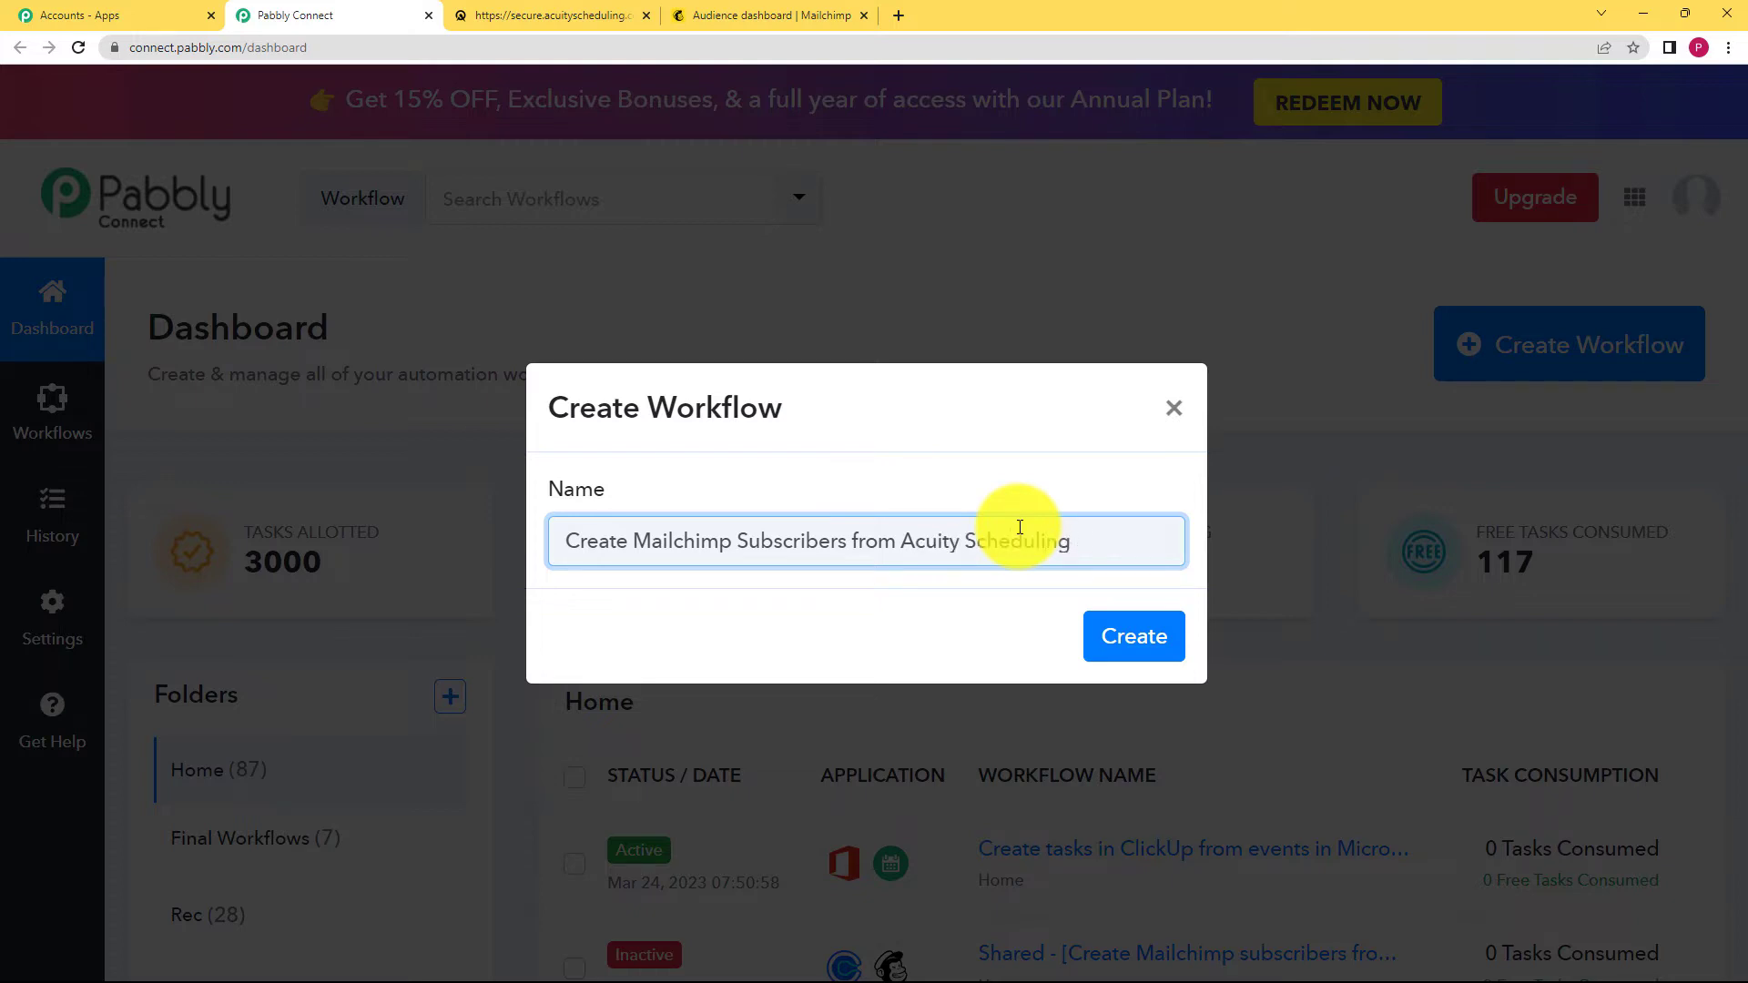
{"action": "type", "text": "Appointments"}
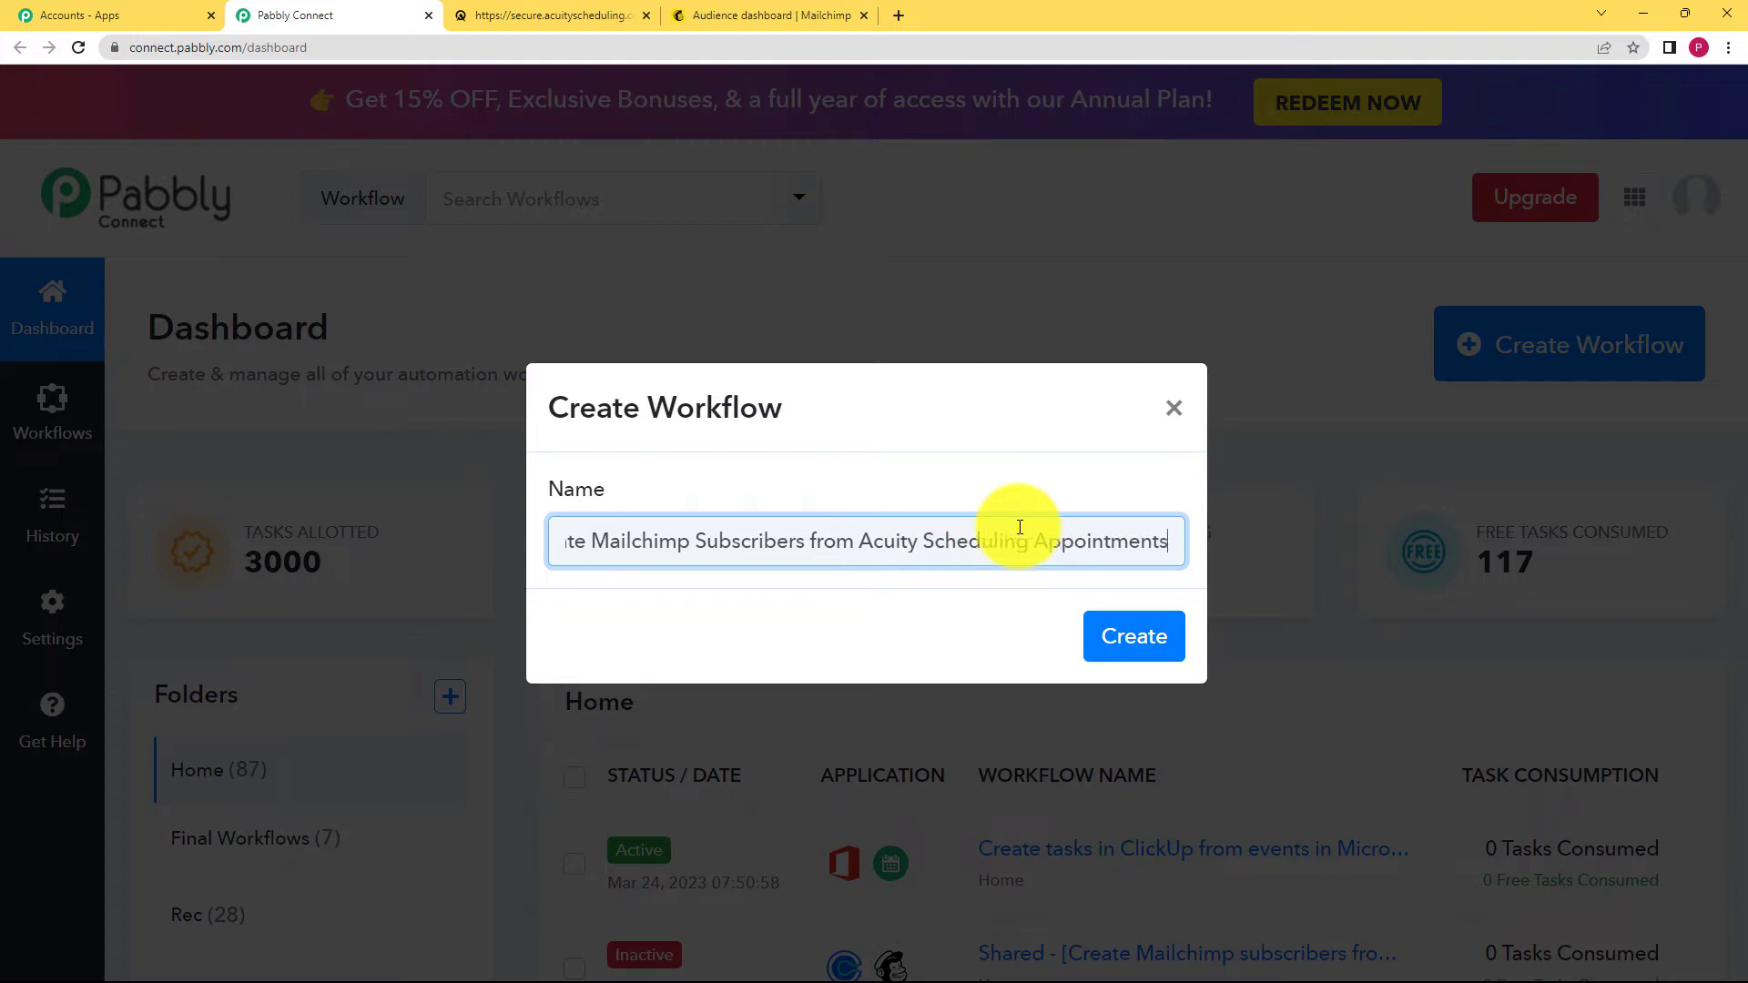
{"action": "left_click", "coordinate": [1110, 640]}
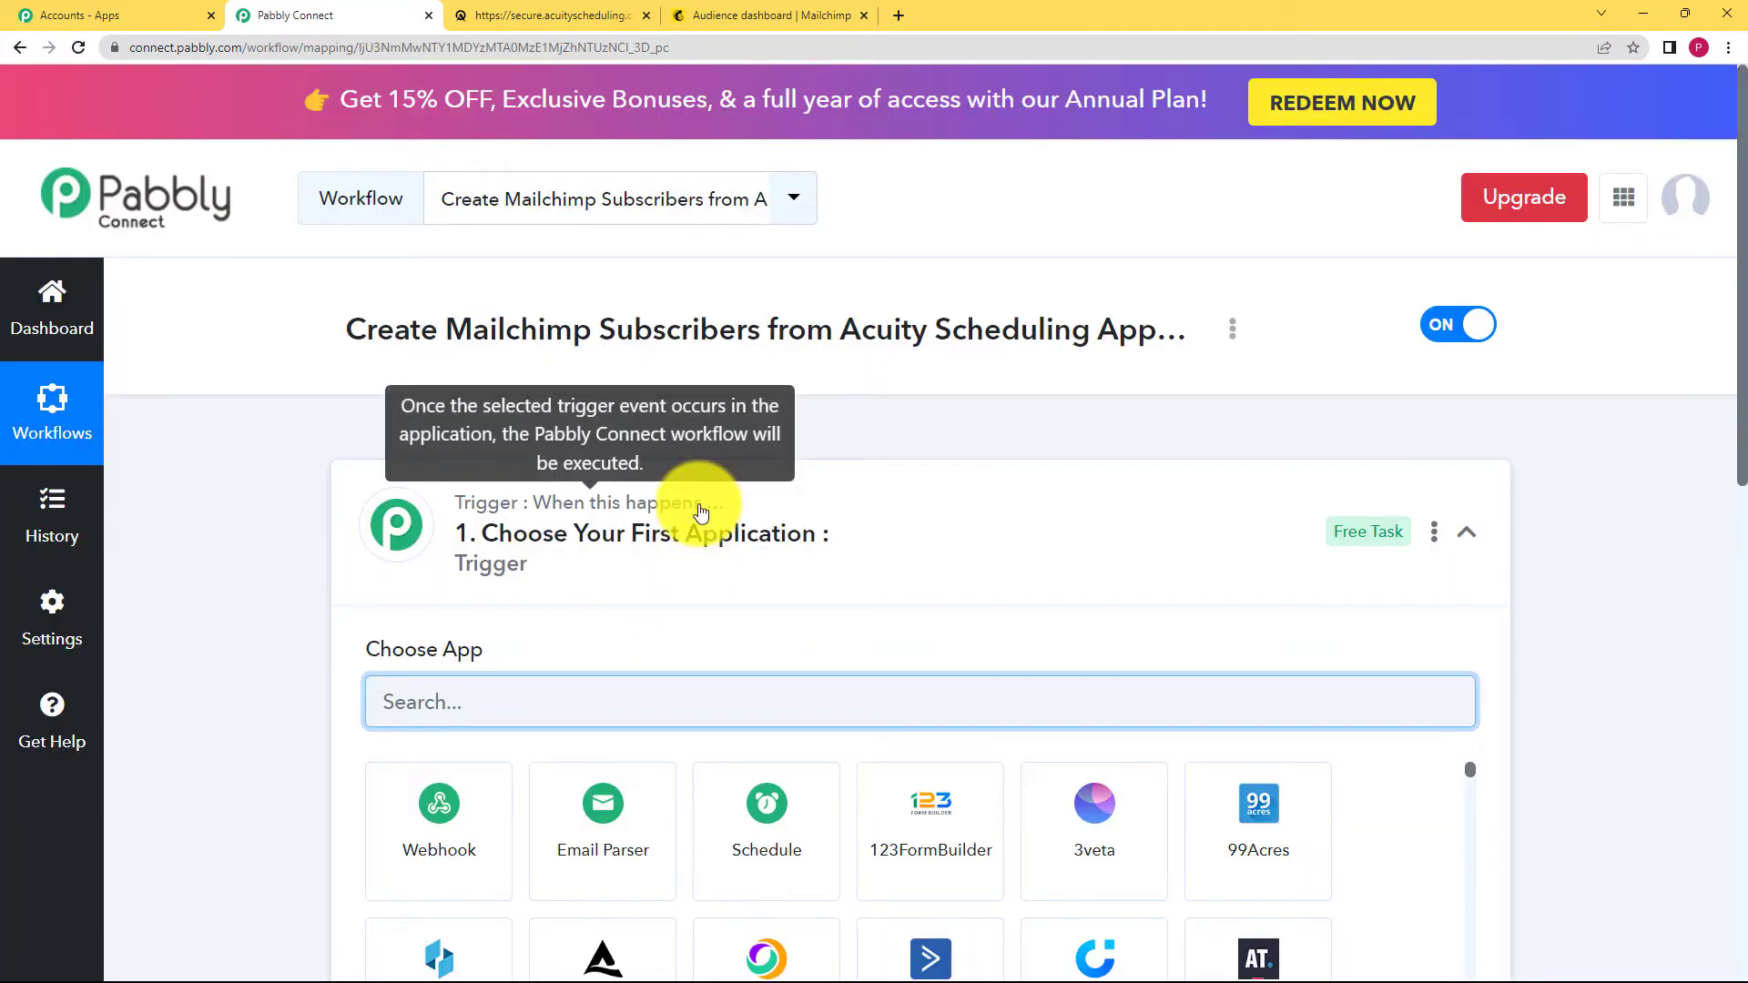
- Search the trigger applications for "acuity" and choose Acuity Scheduling as the workflow's trigger app
{"action": "left_click", "coordinate": [692, 510]}
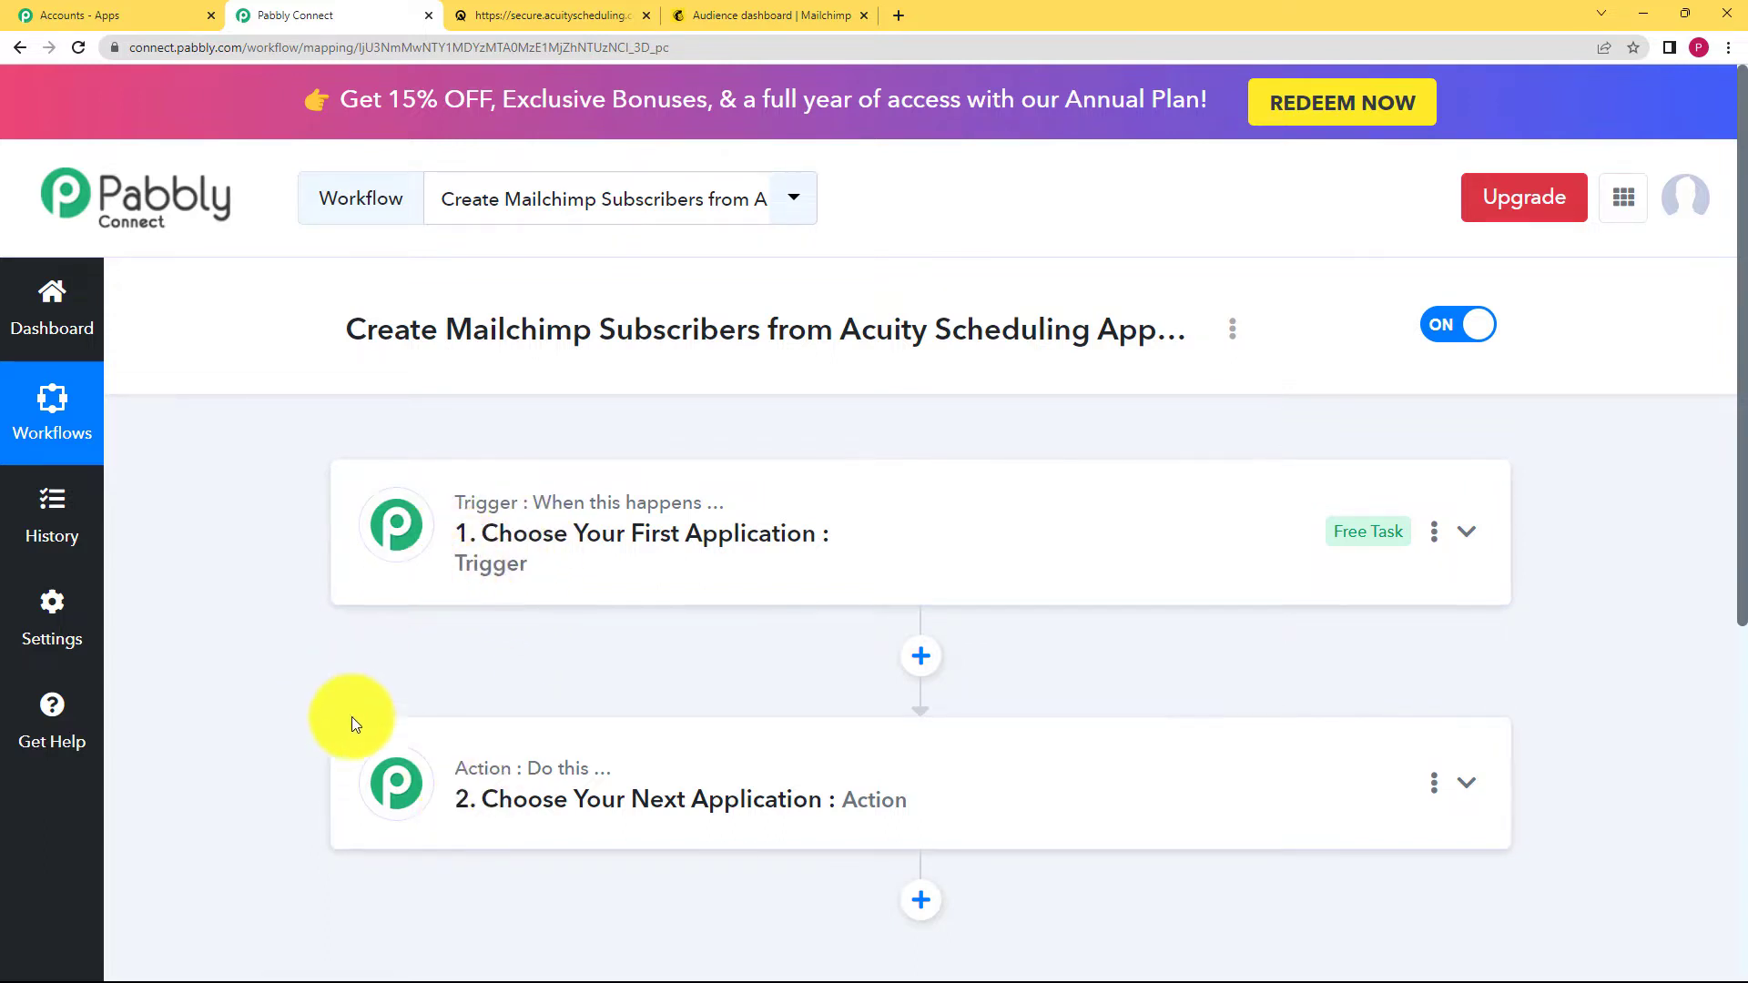
{"action": "left_click", "coordinate": [534, 551]}
{"action": "left_click", "coordinate": [569, 725]}
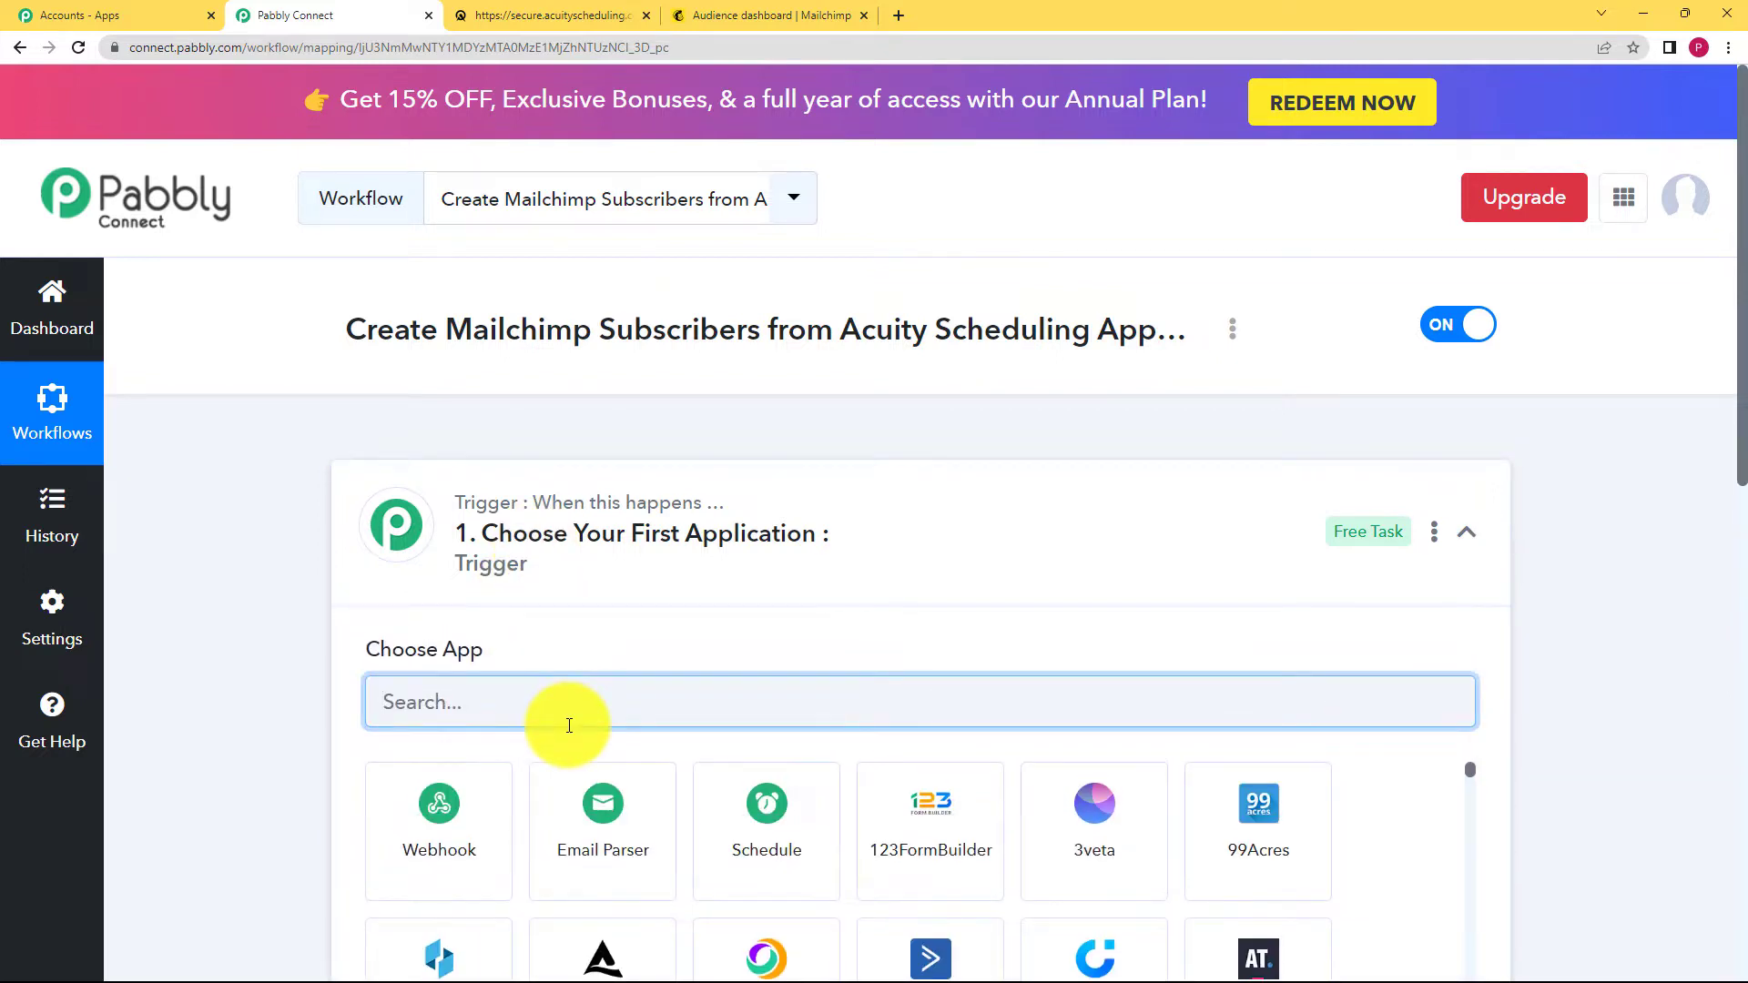
{"action": "type", "text": "acuity"}
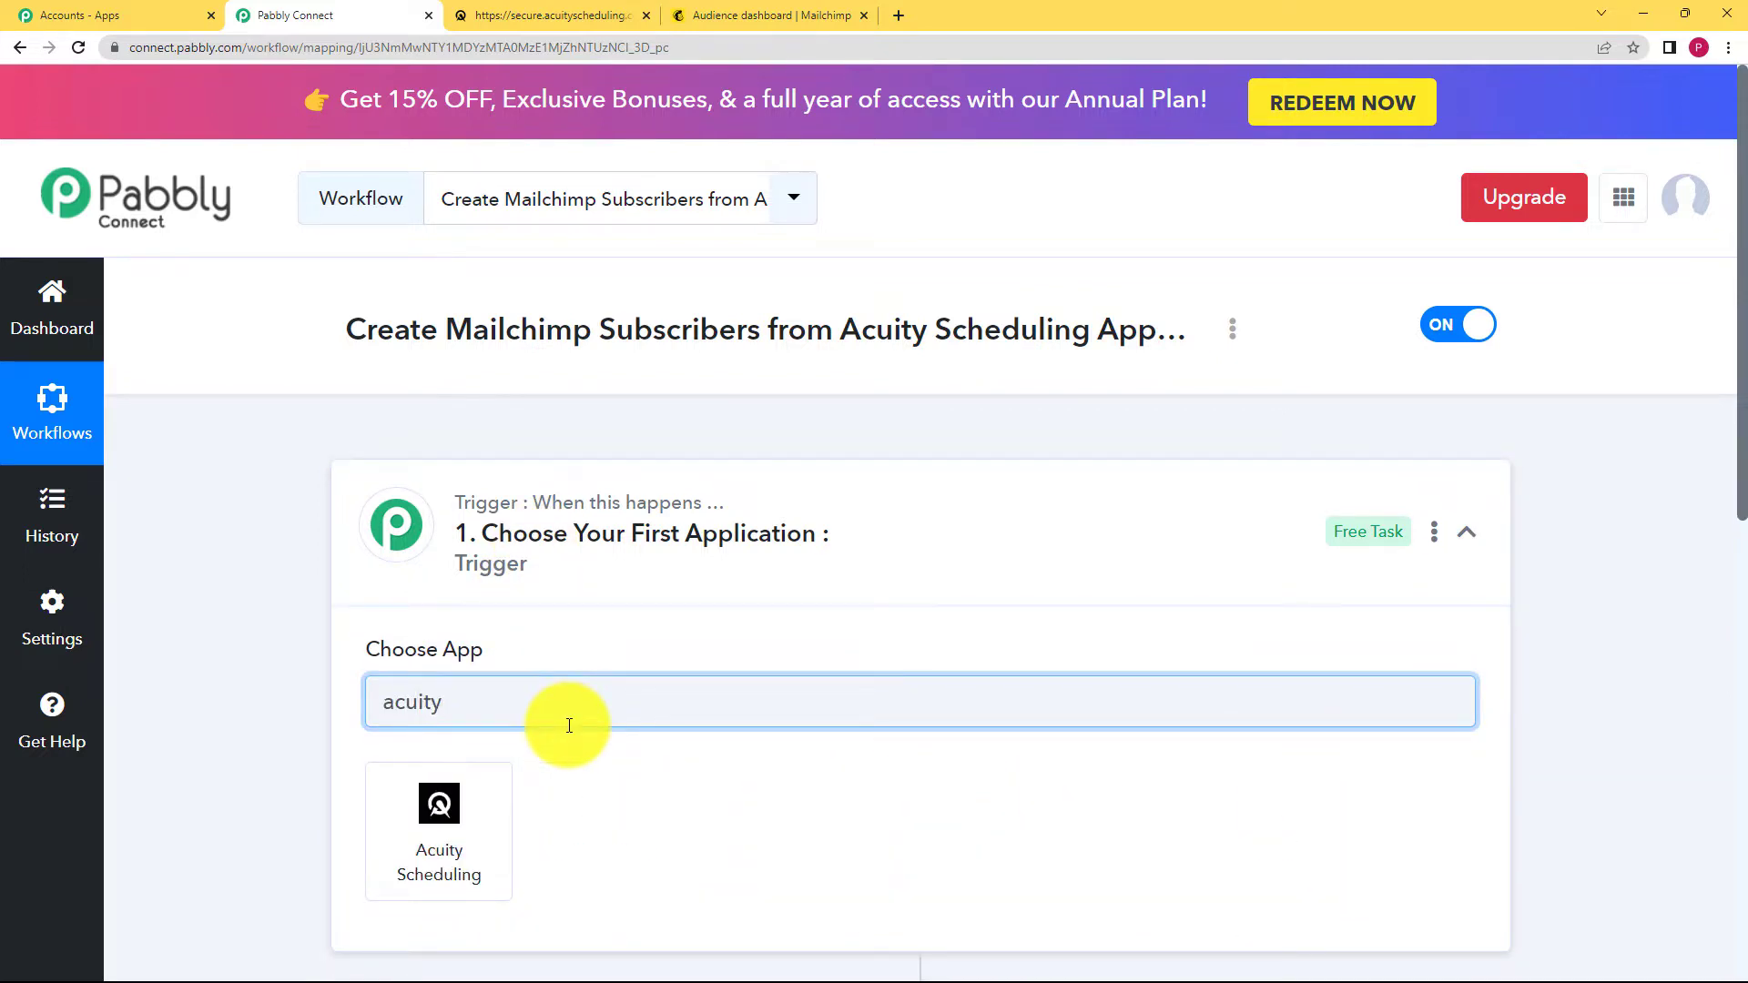
{"action": "left_click", "coordinate": [472, 805]}
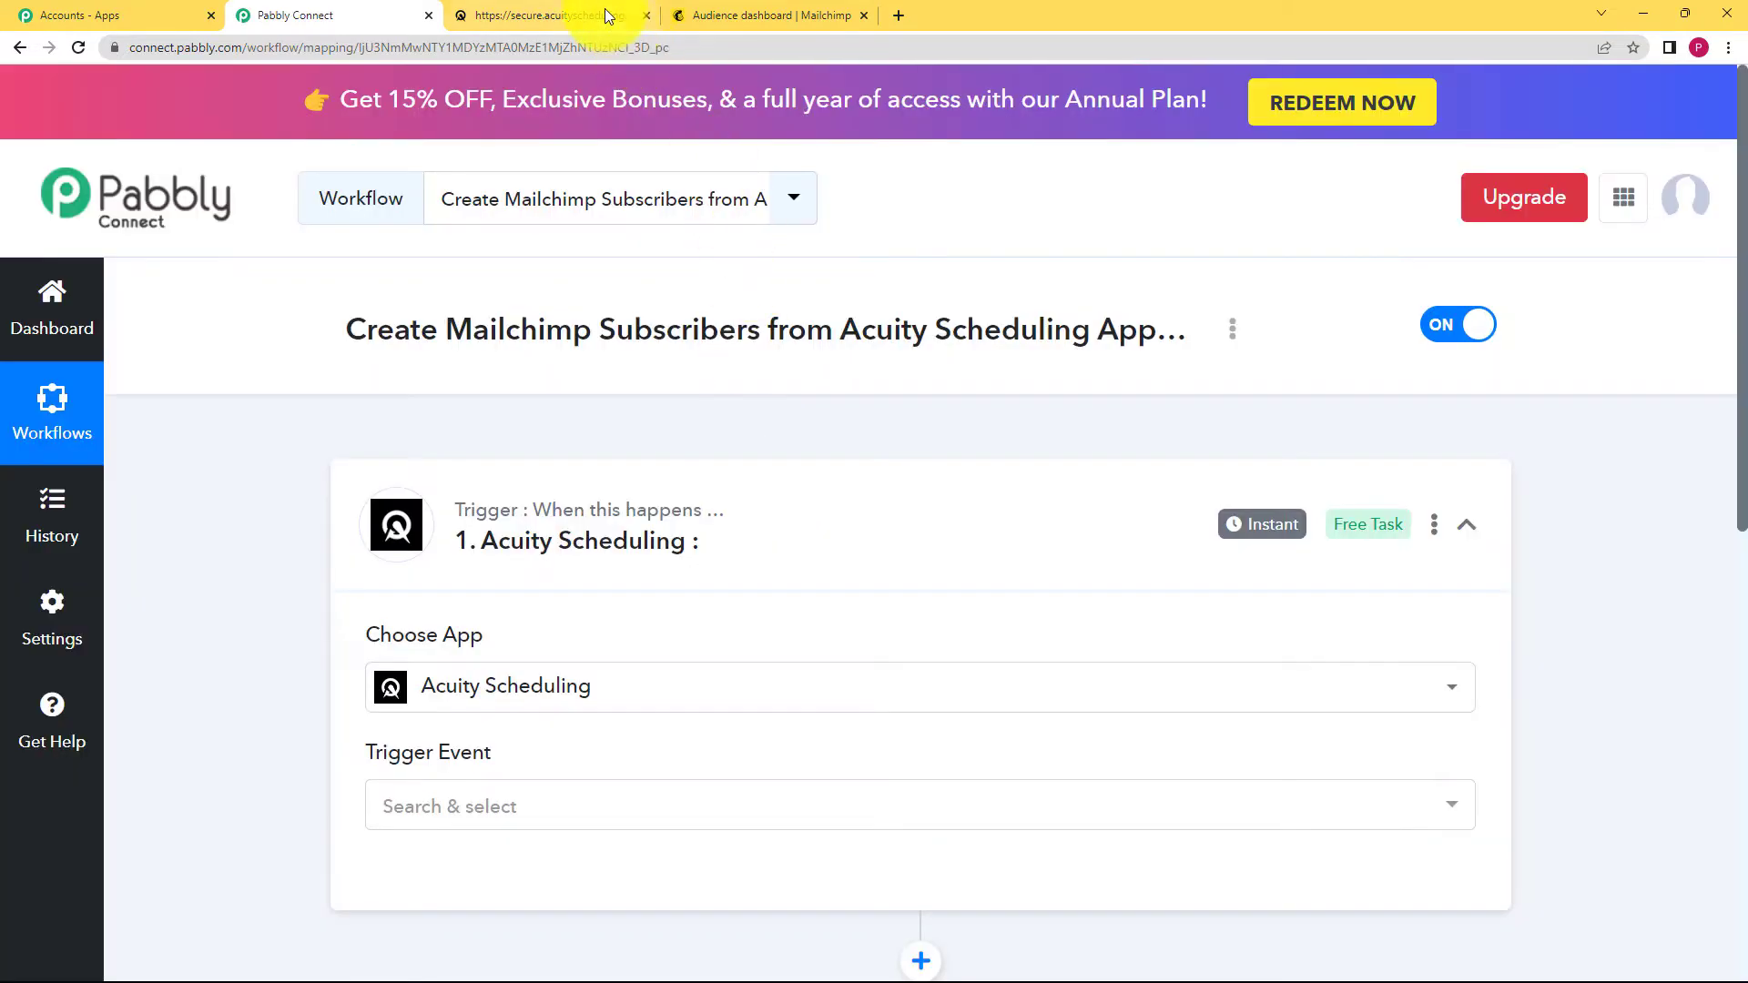
{"action": "left_click", "coordinate": [605, 11]}
{"action": "left_click", "coordinate": [794, 13]}
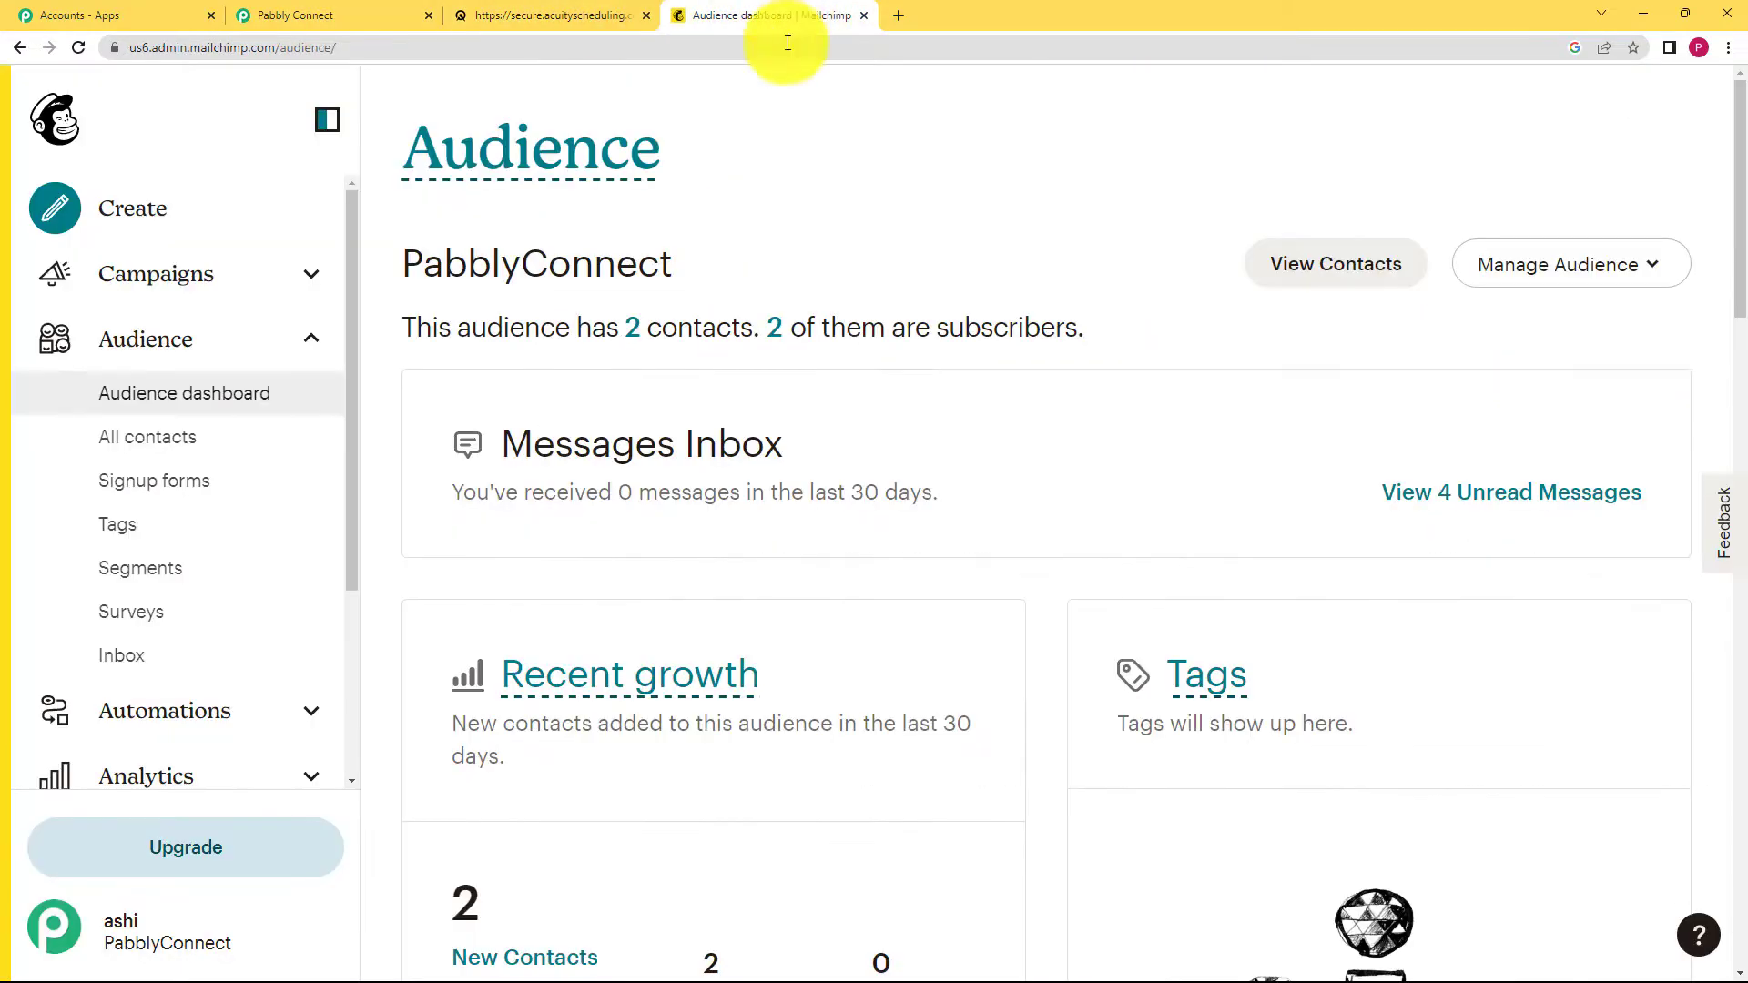
{"action": "left_click", "coordinate": [305, 14]}
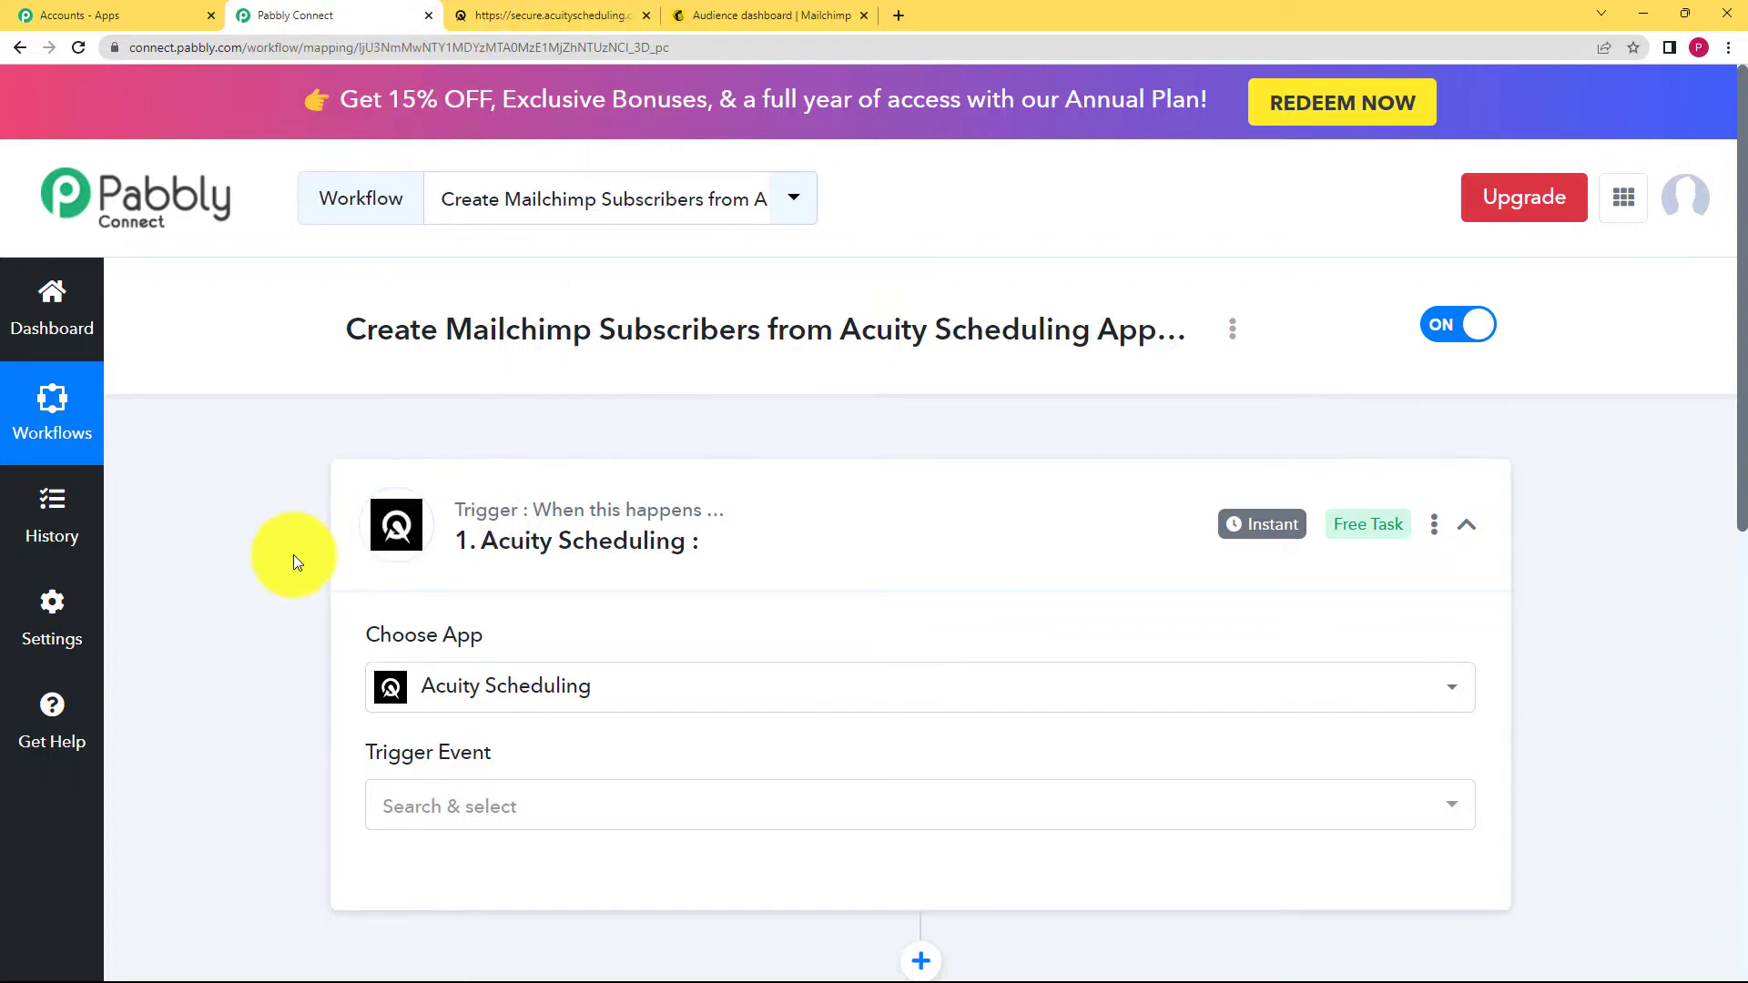
- Set the Acuity Scheduling trigger event to New Appointment
{"action": "scroll", "coordinate": [293, 561], "scroll_direction": "down", "scroll_amount": 2}
{"action": "left_click", "coordinate": [401, 611]}
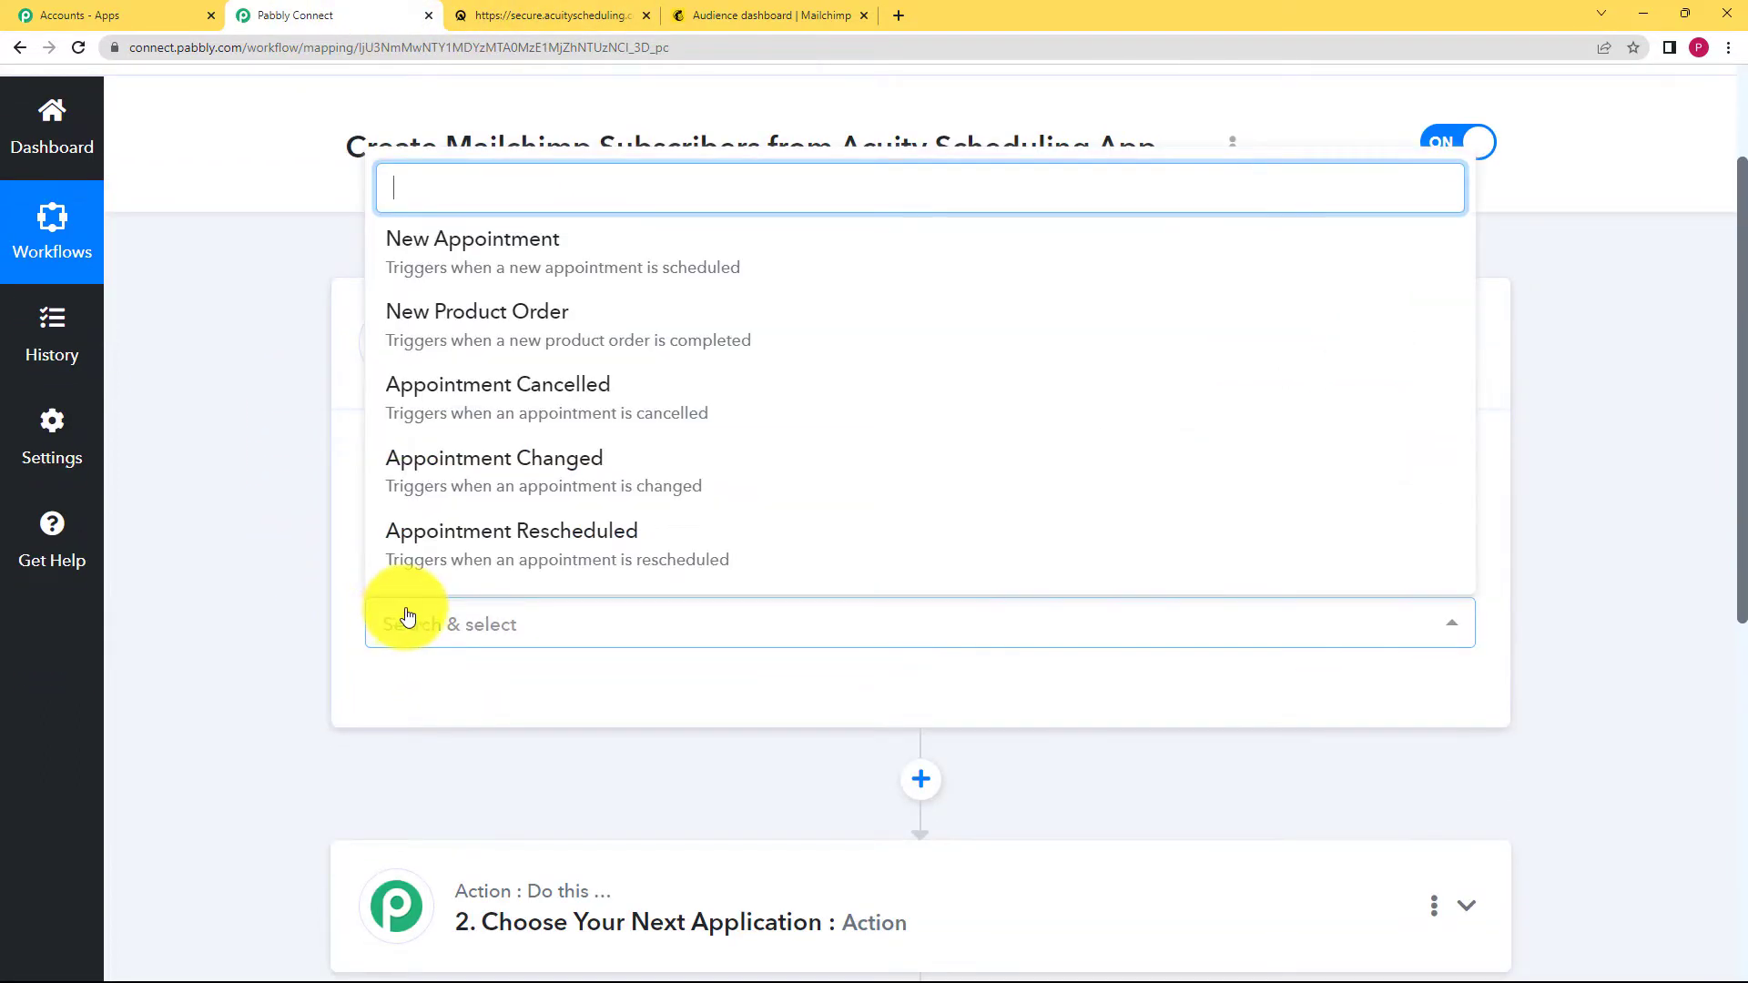
{"action": "left_click", "coordinate": [583, 265]}
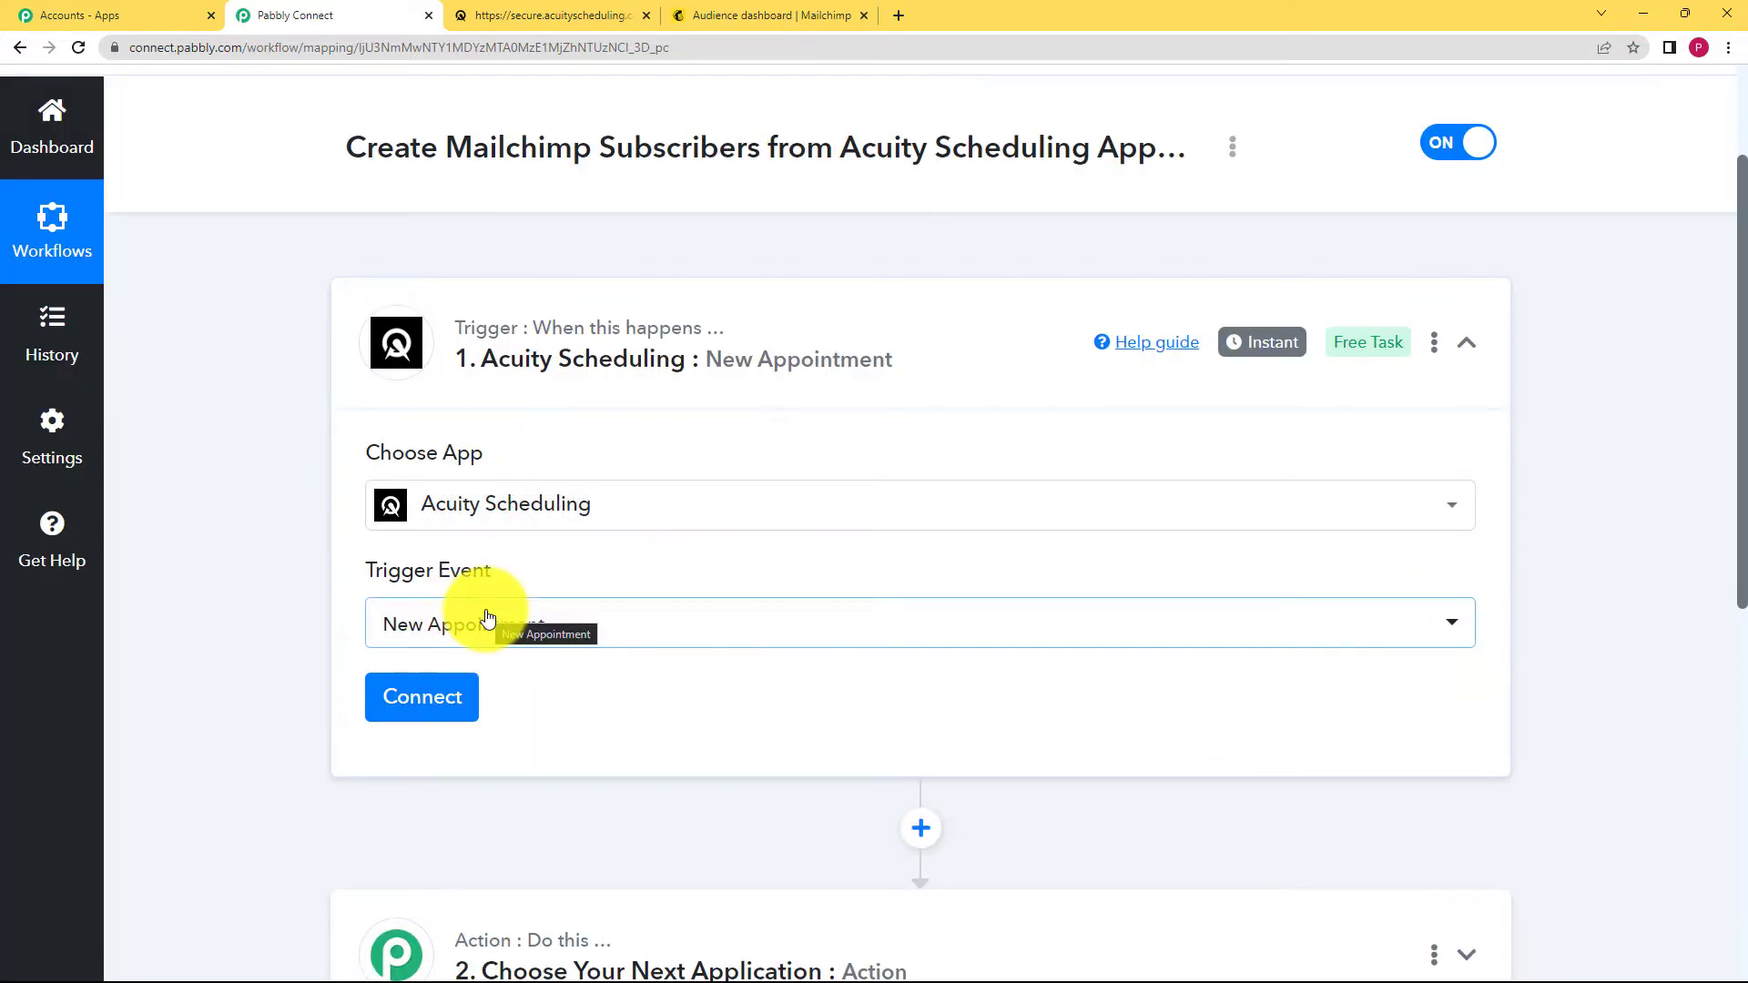
- Add a new Acuity Scheduling connection to the trigger and authorize Pabbly Connect's access using the saved account e-mail
{"action": "scroll", "coordinate": [489, 617], "scroll_direction": "down", "scroll_amount": 1}
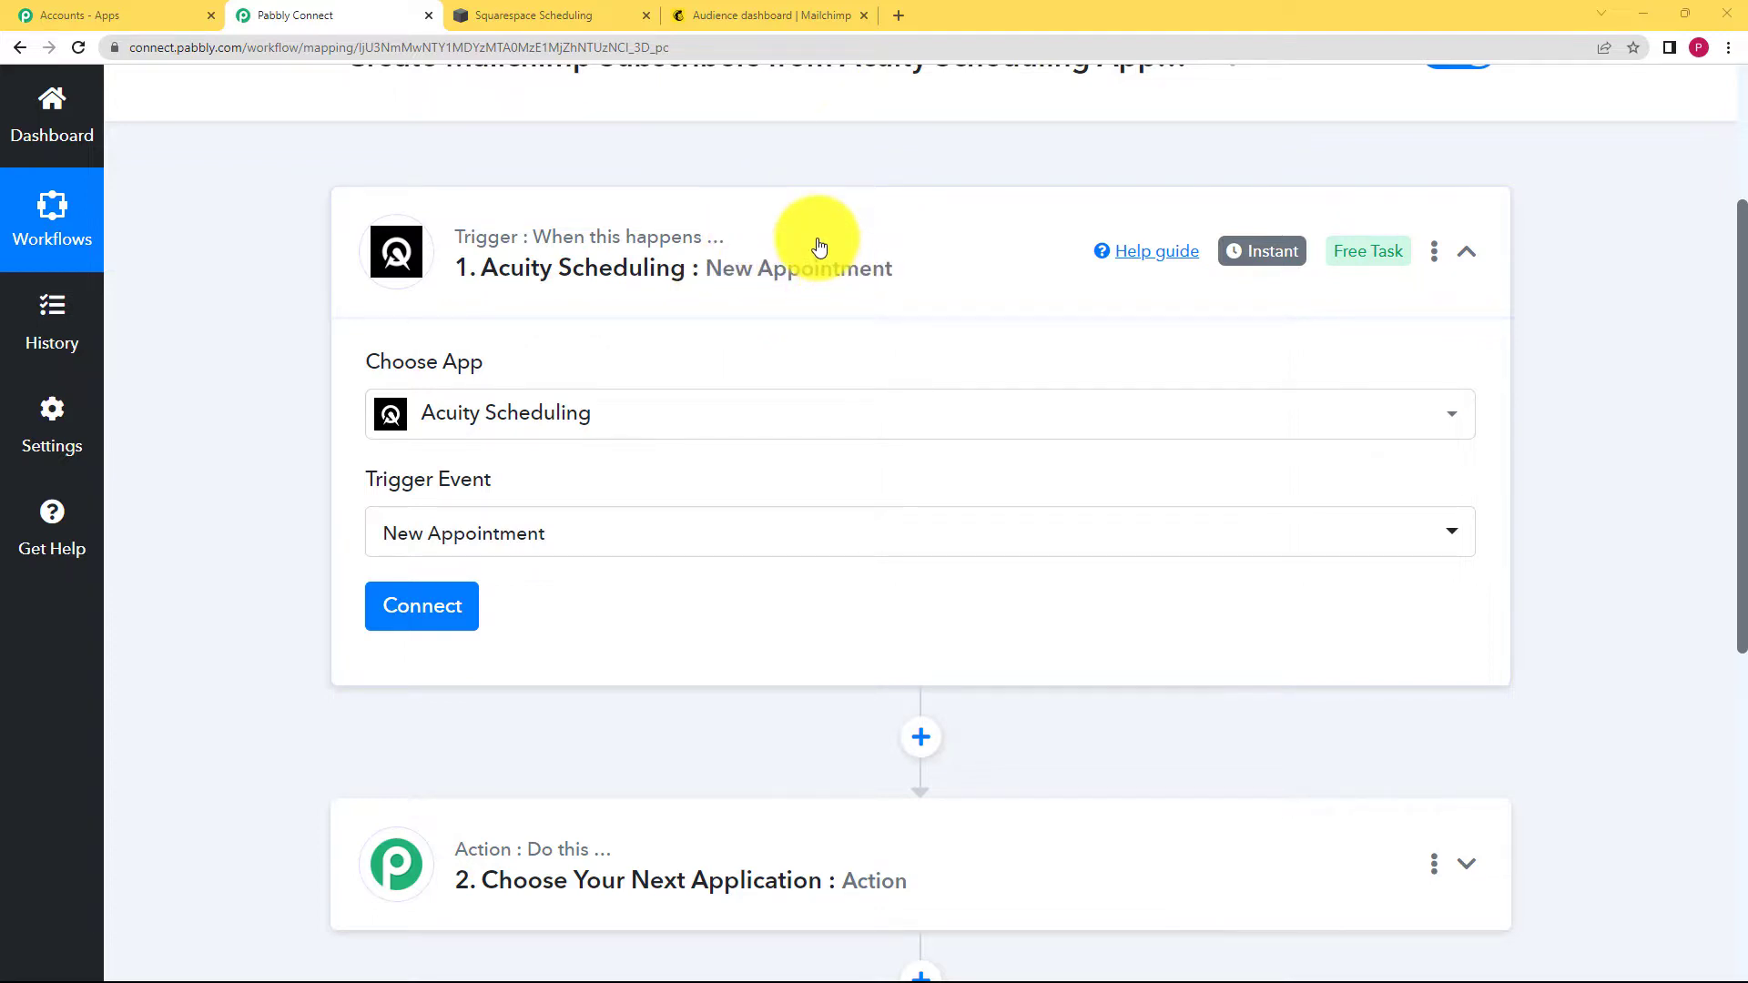
{"action": "left_click", "coordinate": [462, 619]}
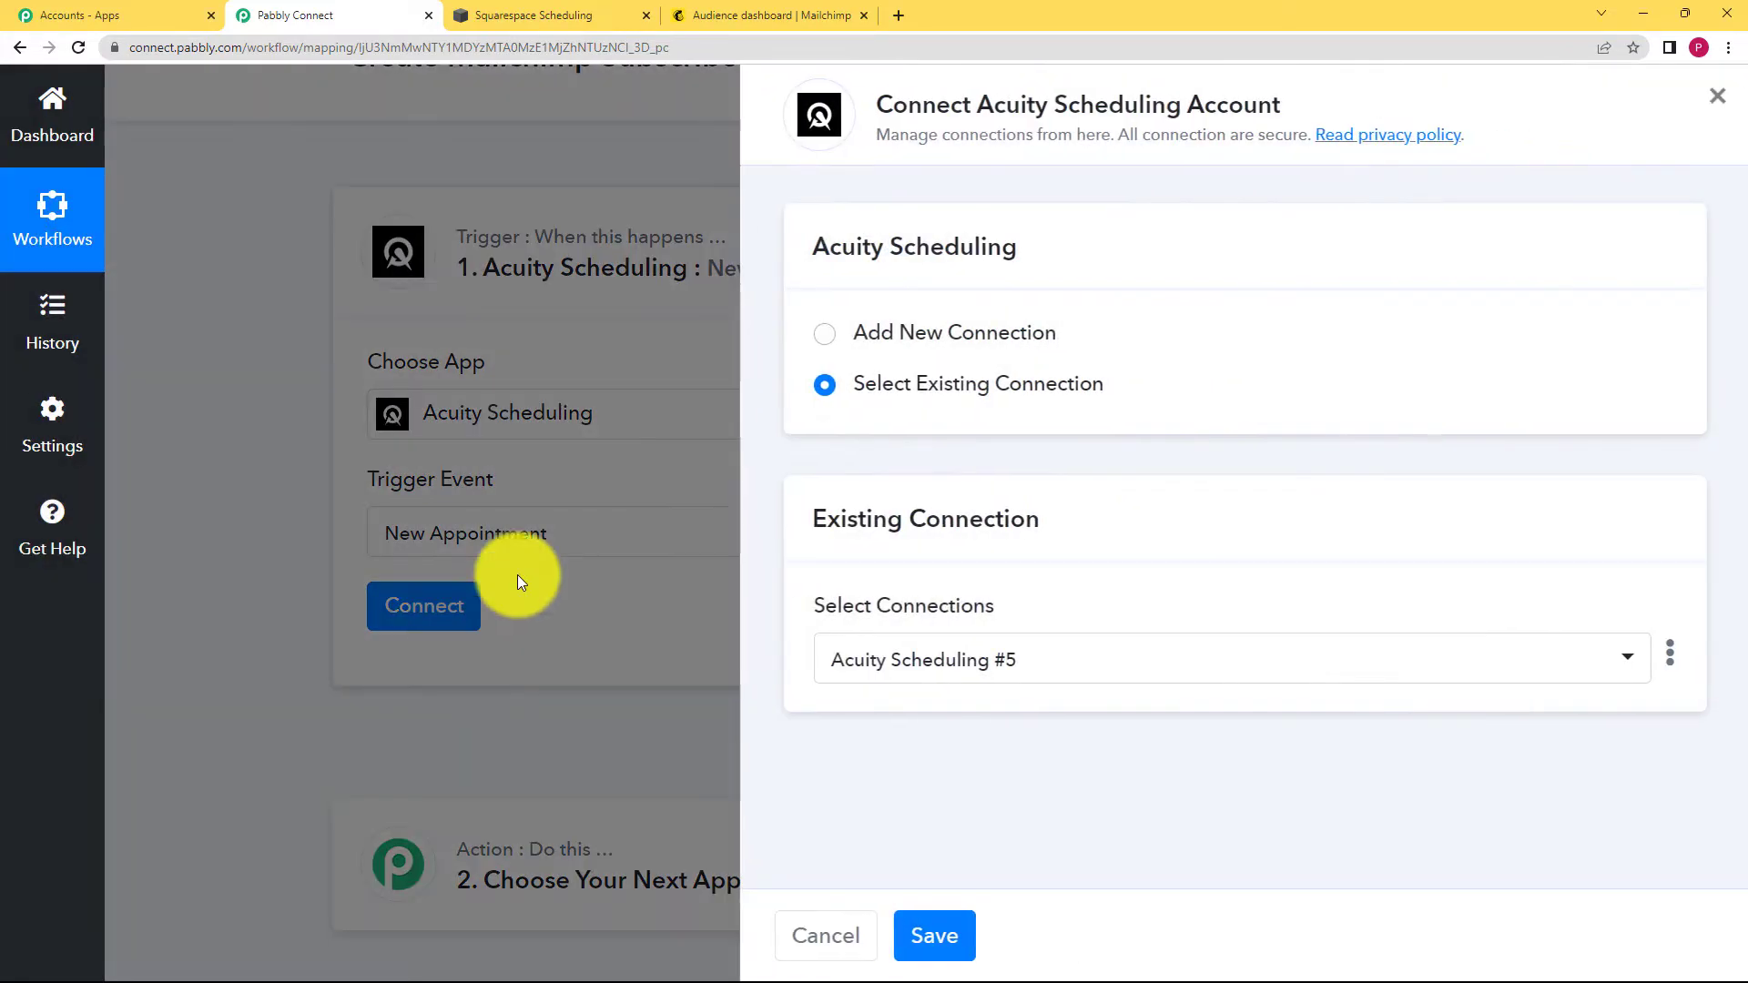
{"action": "left_click", "coordinate": [828, 333]}
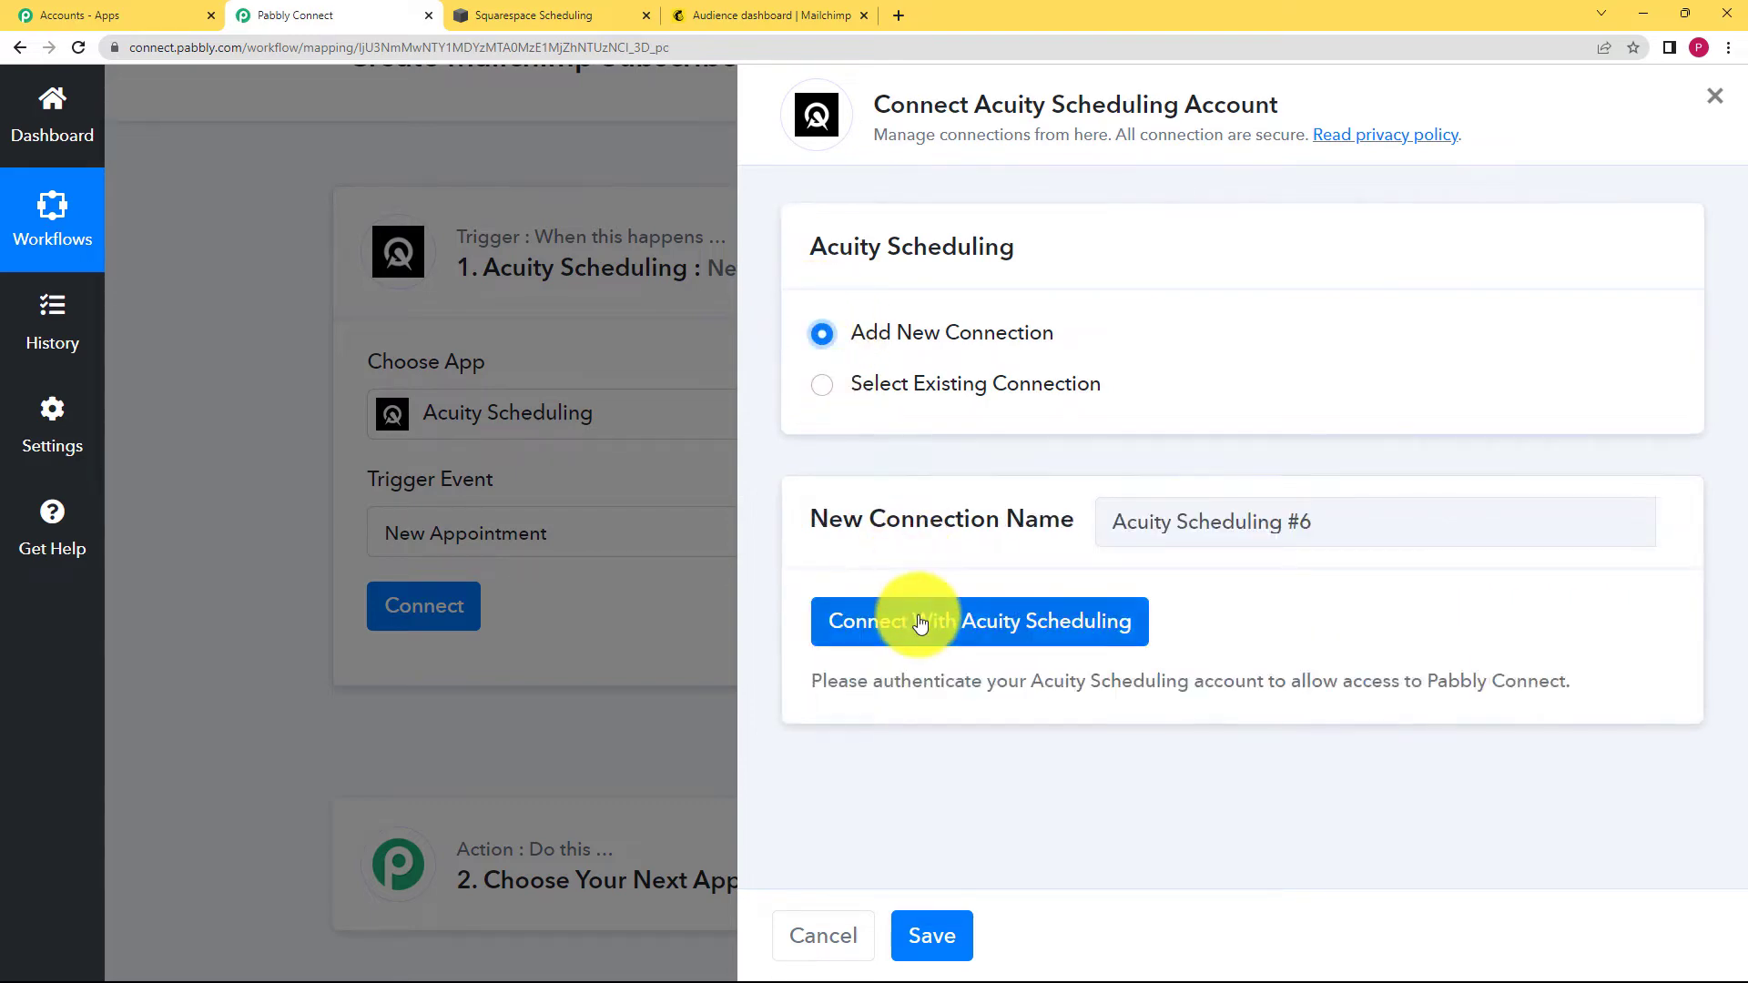
{"action": "left_click", "coordinate": [918, 622]}
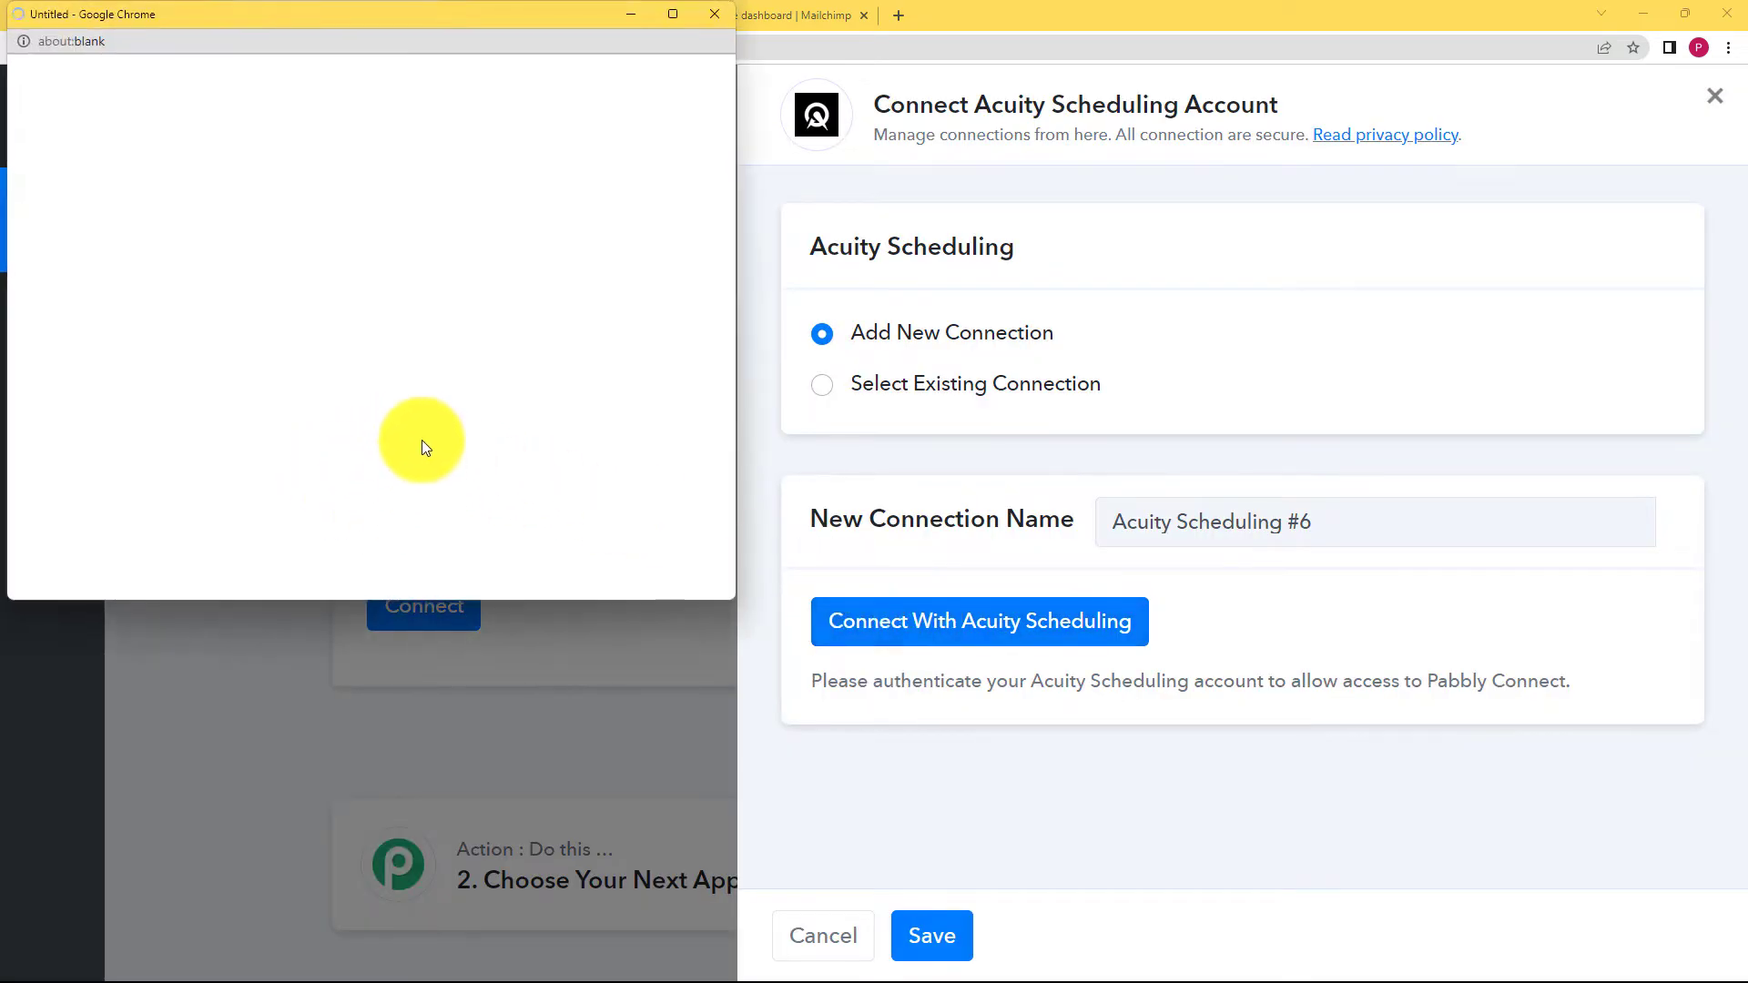
{"action": "left_click", "coordinate": [293, 488]}
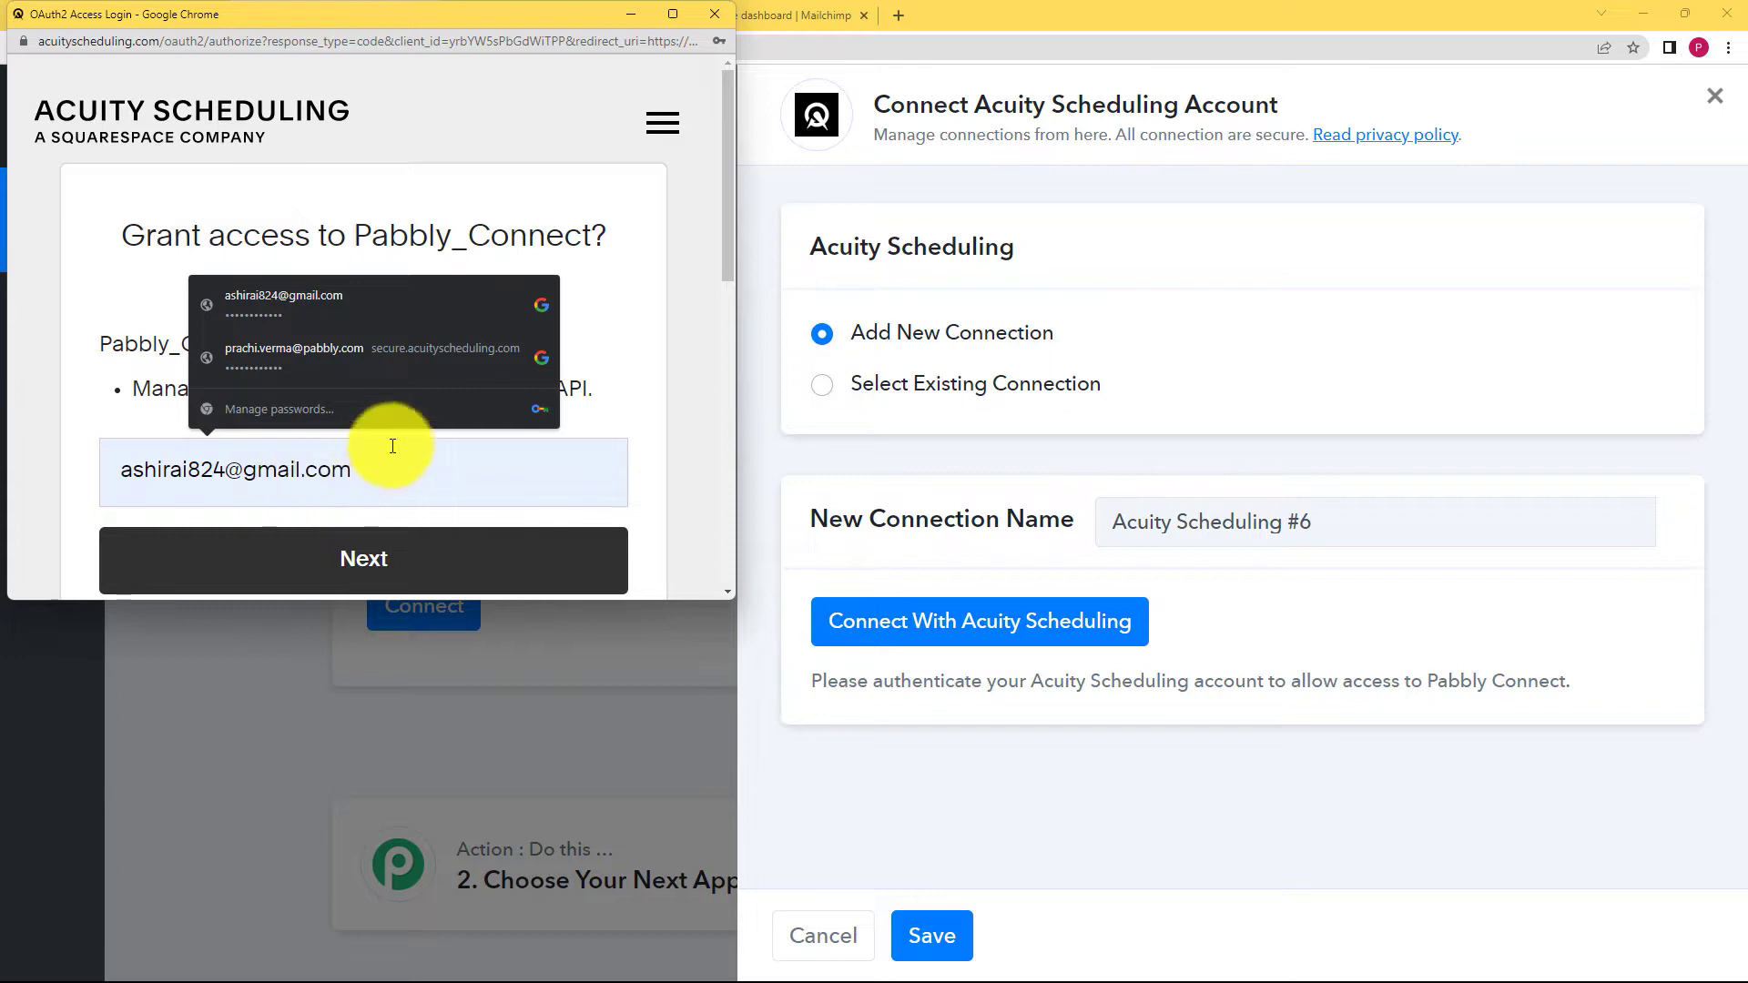
{"action": "left_click", "coordinate": [418, 380]}
{"action": "left_click", "coordinate": [429, 563]}
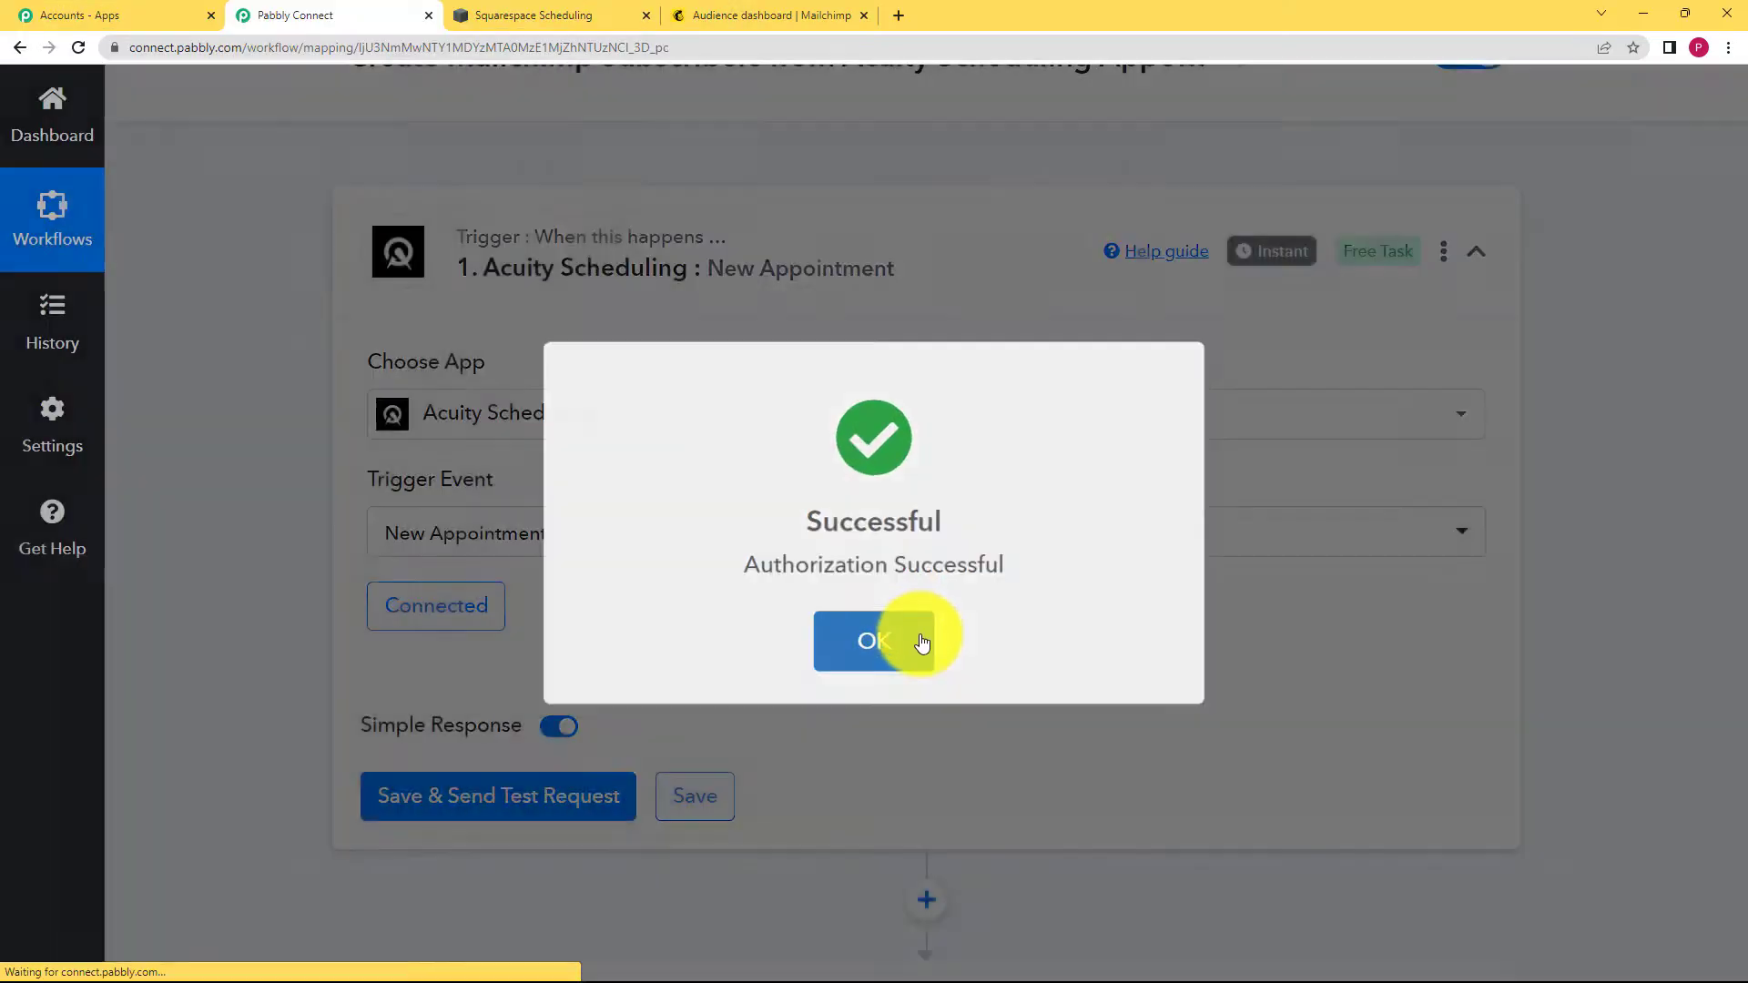
{"action": "left_click", "coordinate": [921, 642]}
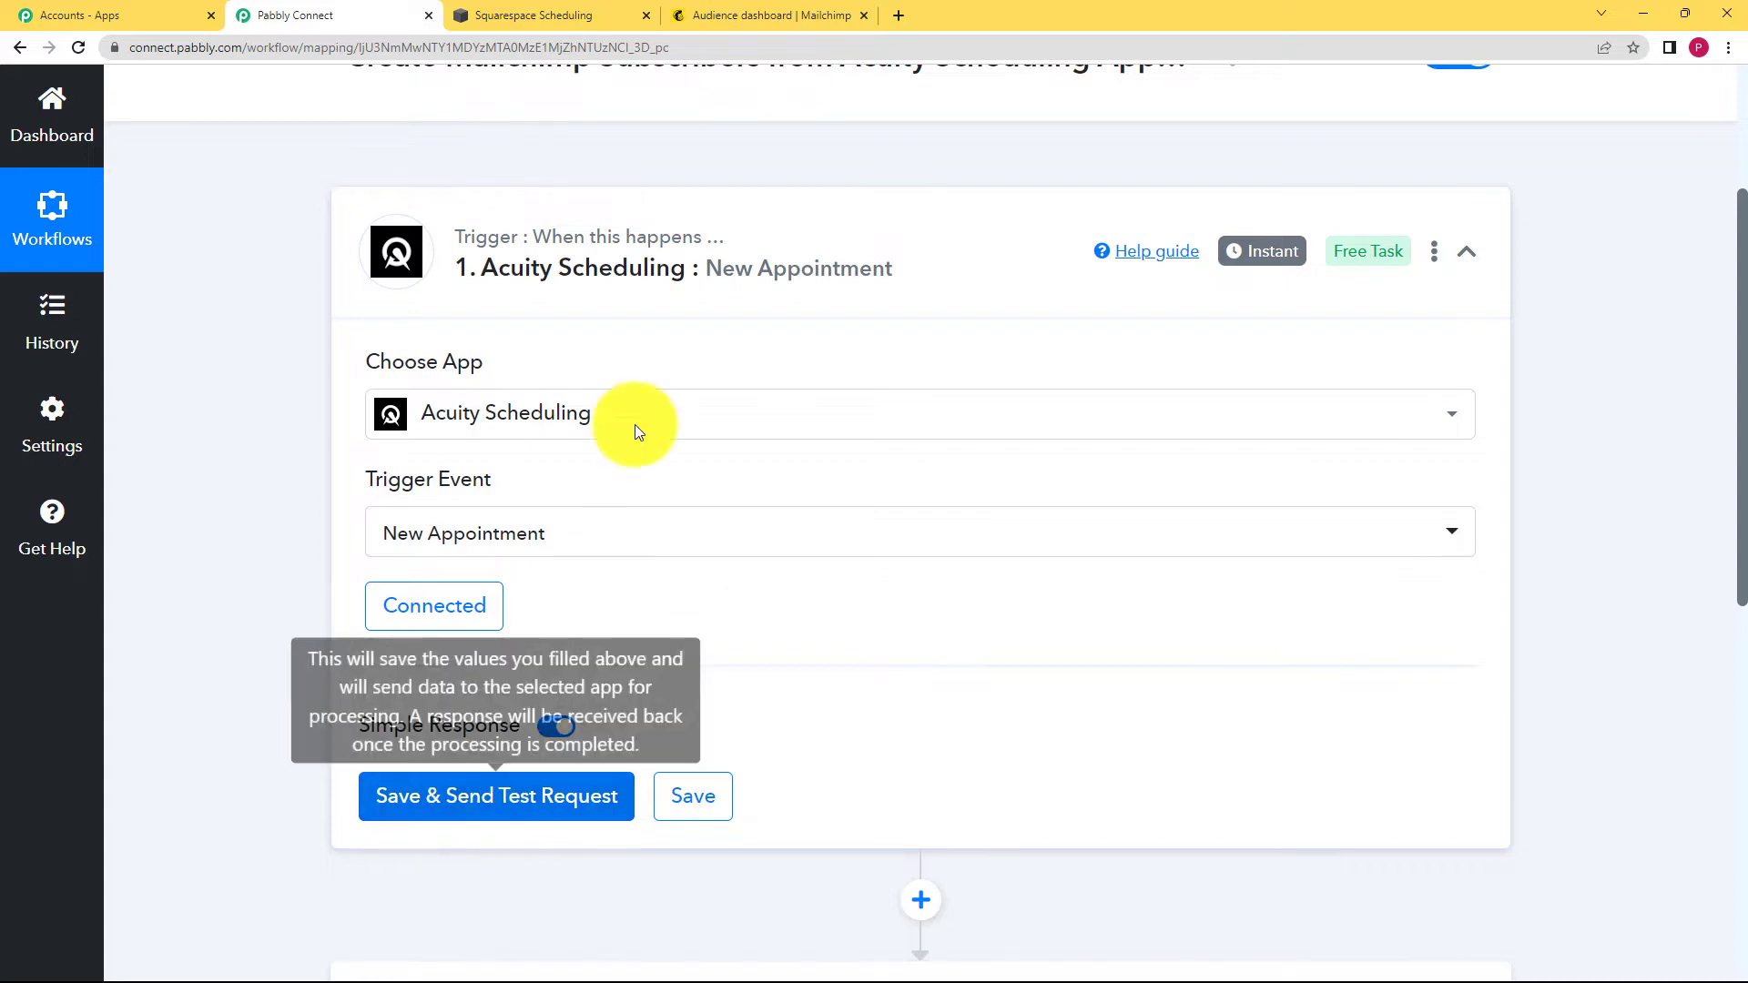
- Save the New Appointment trigger and send its test request, agreeing to resend the request
{"action": "left_click", "coordinate": [511, 9]}
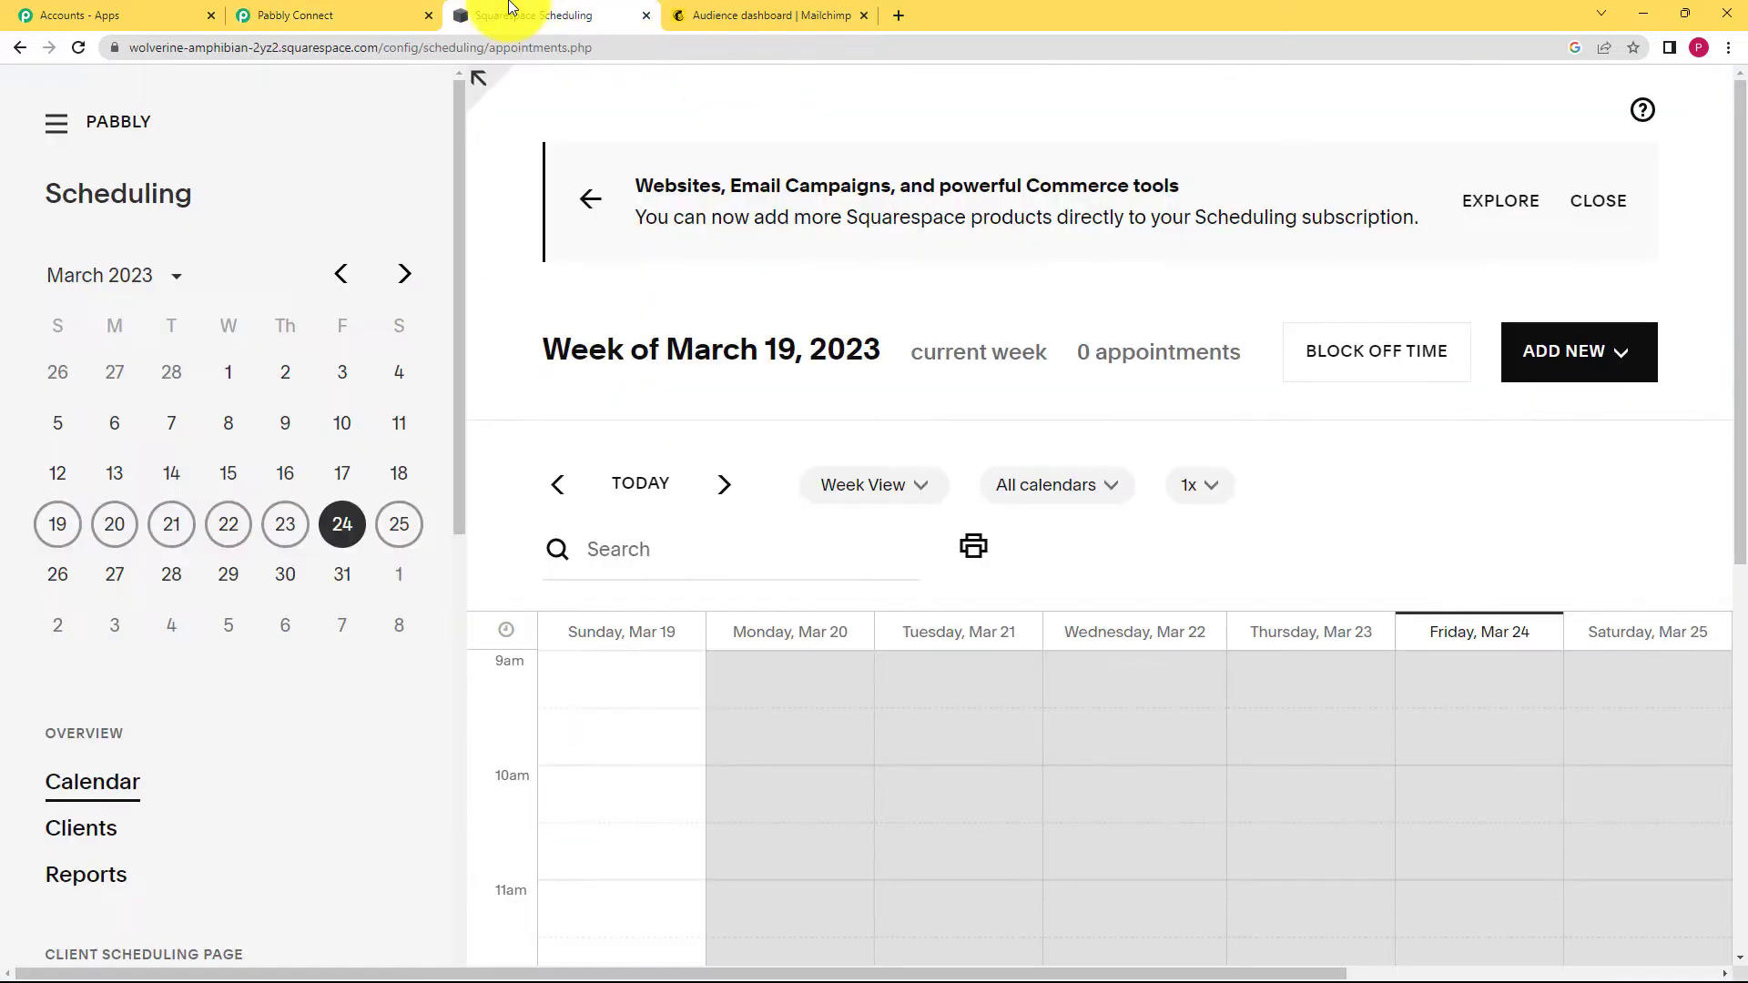
{"action": "left_click", "coordinate": [1634, 359]}
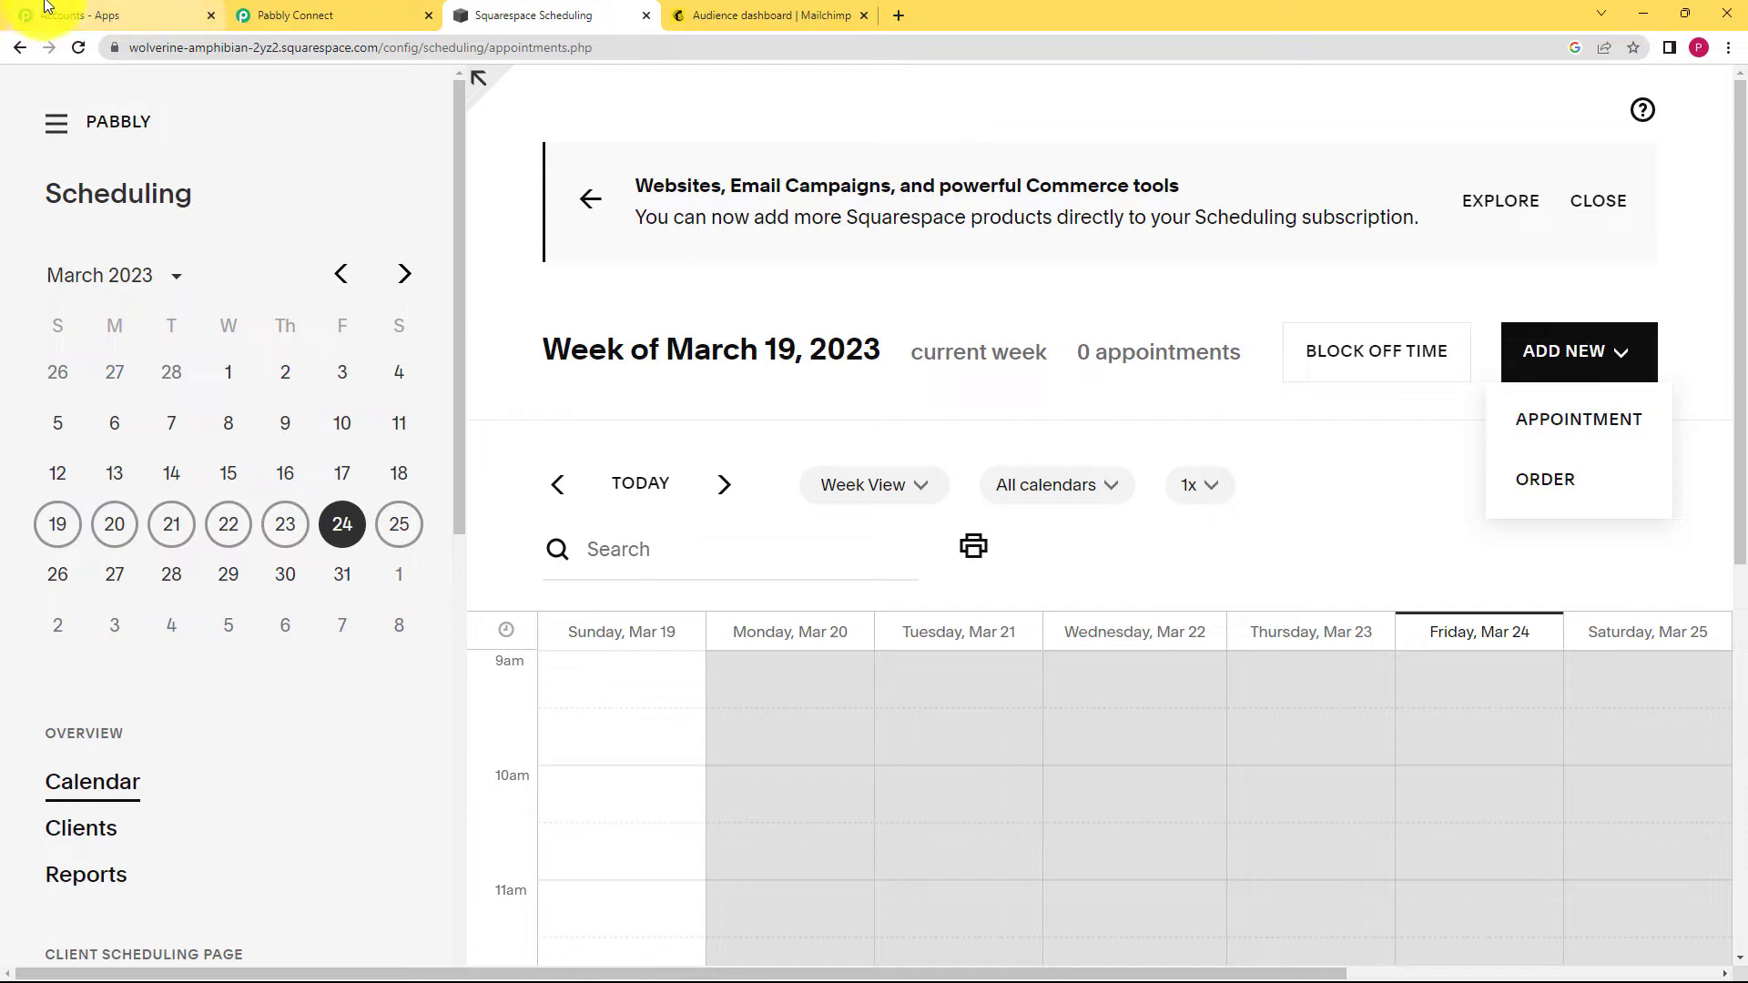
{"action": "left_click", "coordinate": [305, 15]}
{"action": "left_click", "coordinate": [531, 800]}
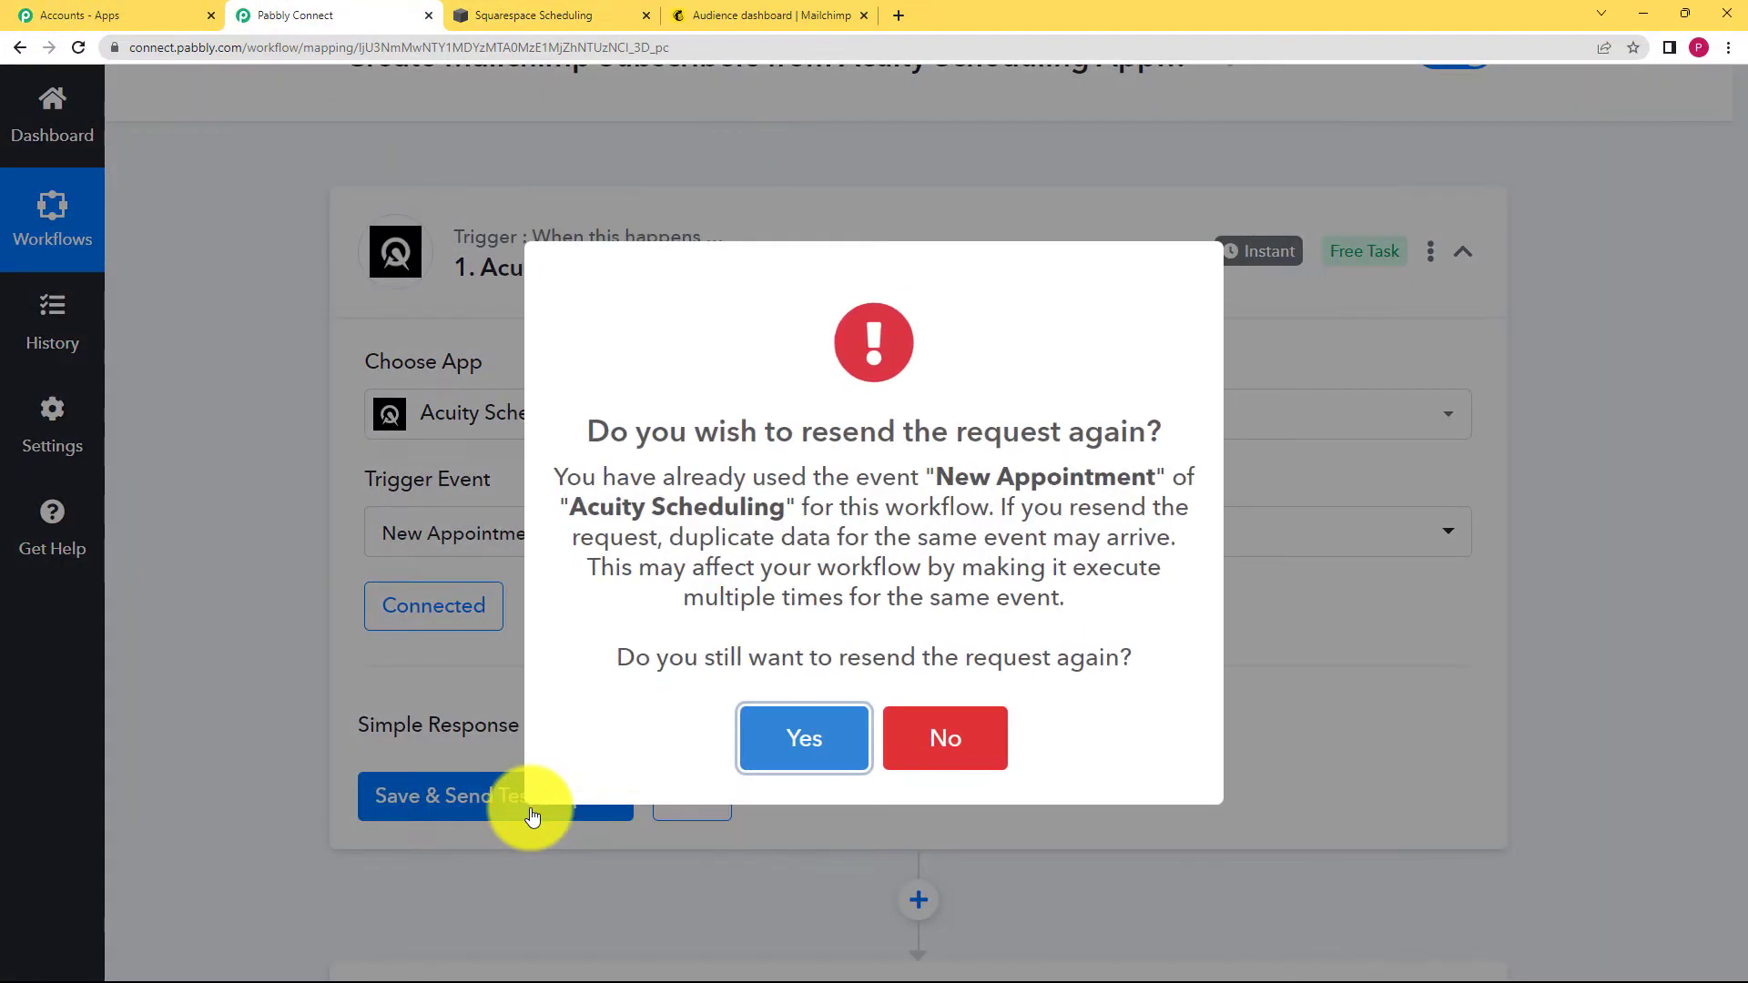
{"action": "left_click", "coordinate": [801, 752]}
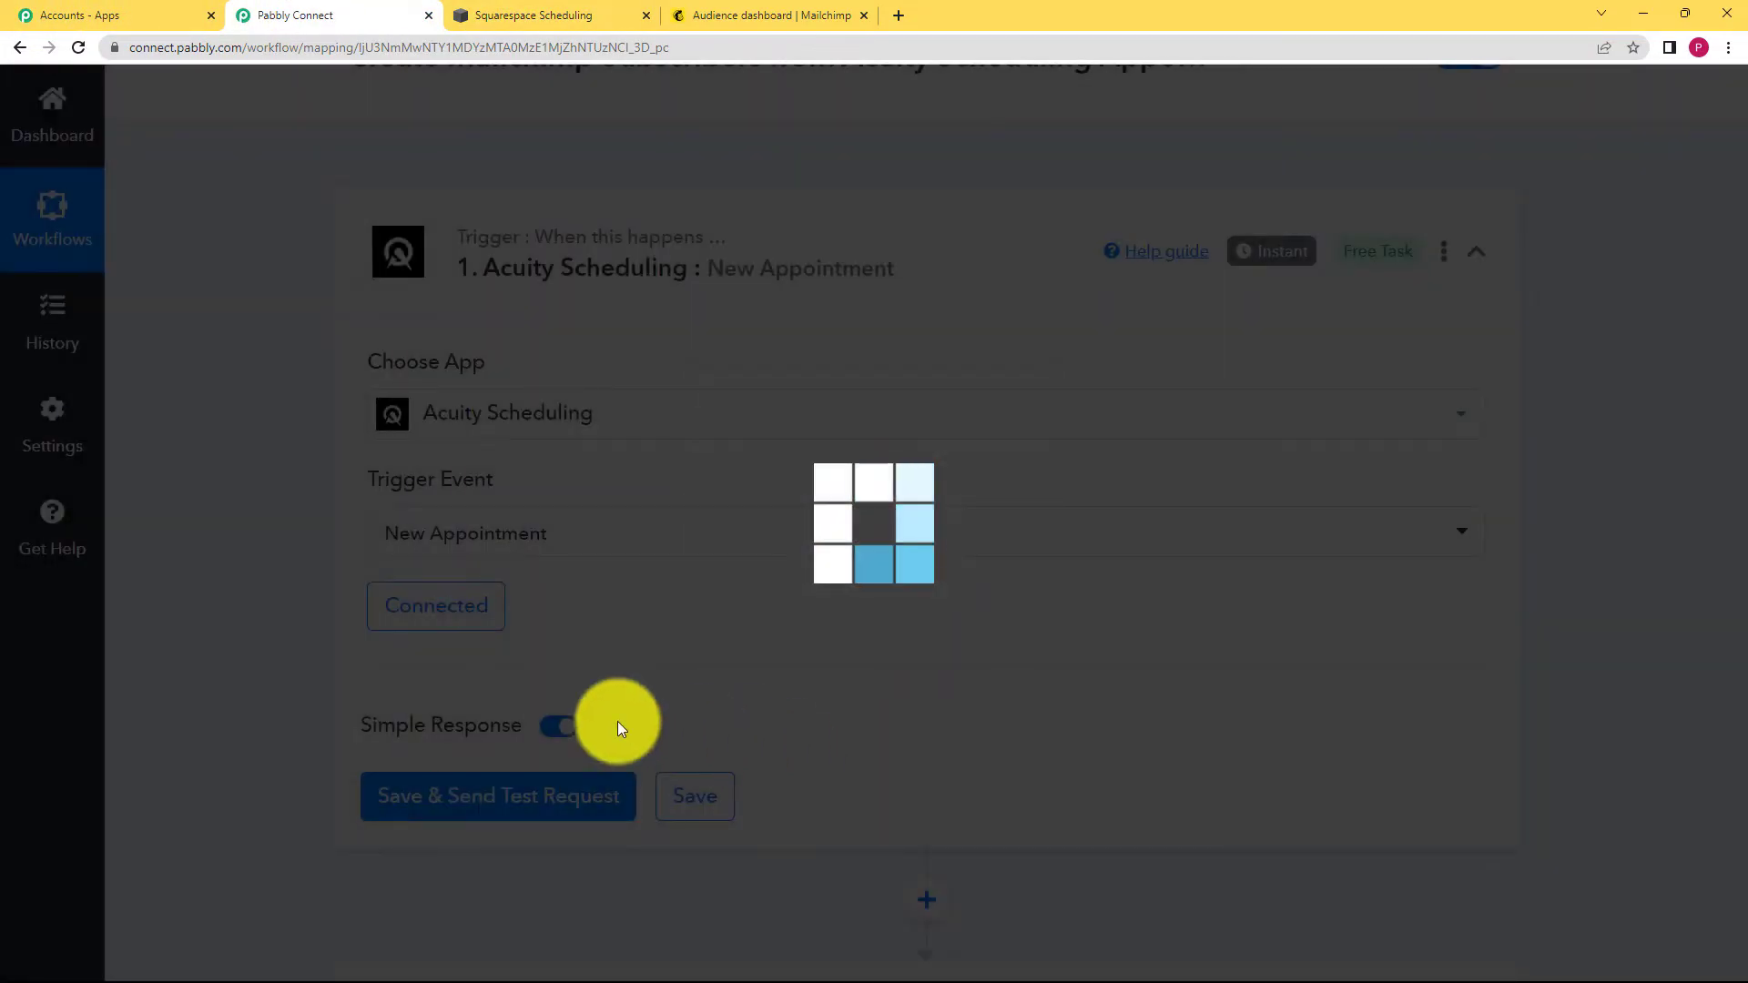
- Switch to Squarespace Scheduling and start a new 1-hour appointment for March 26, 2023 at 12:00pm
{"action": "left_click", "coordinate": [572, 13]}
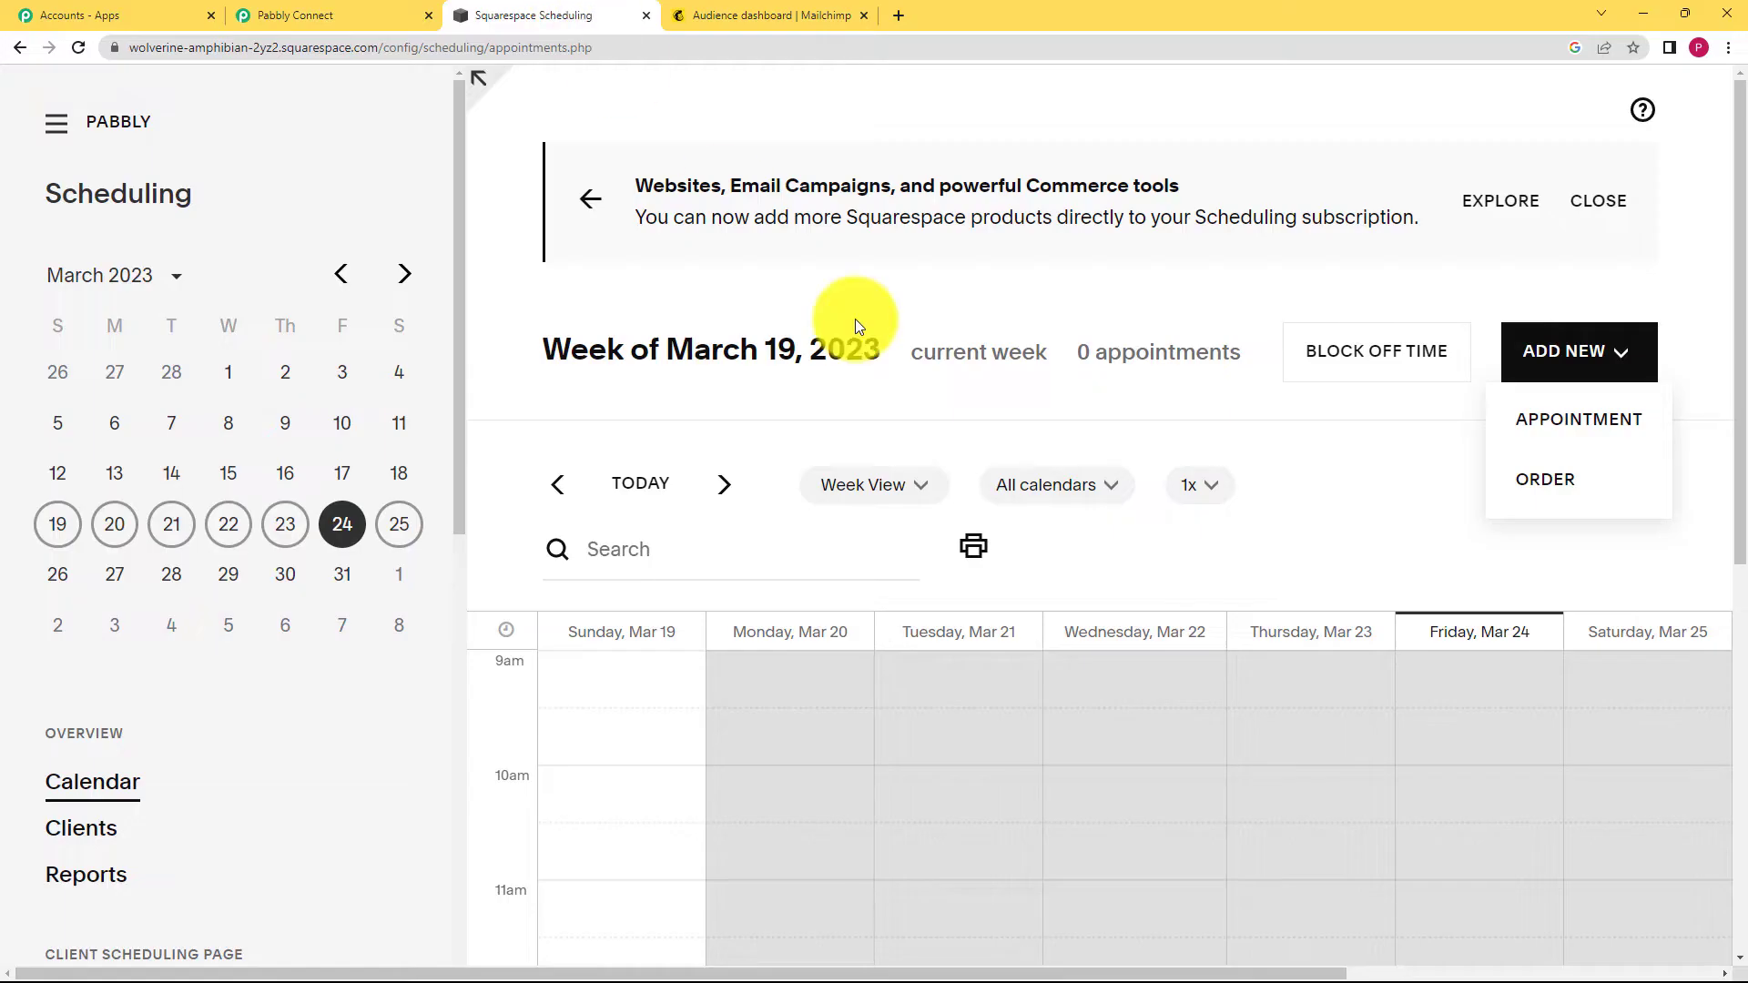
{"action": "left_click", "coordinate": [1537, 446]}
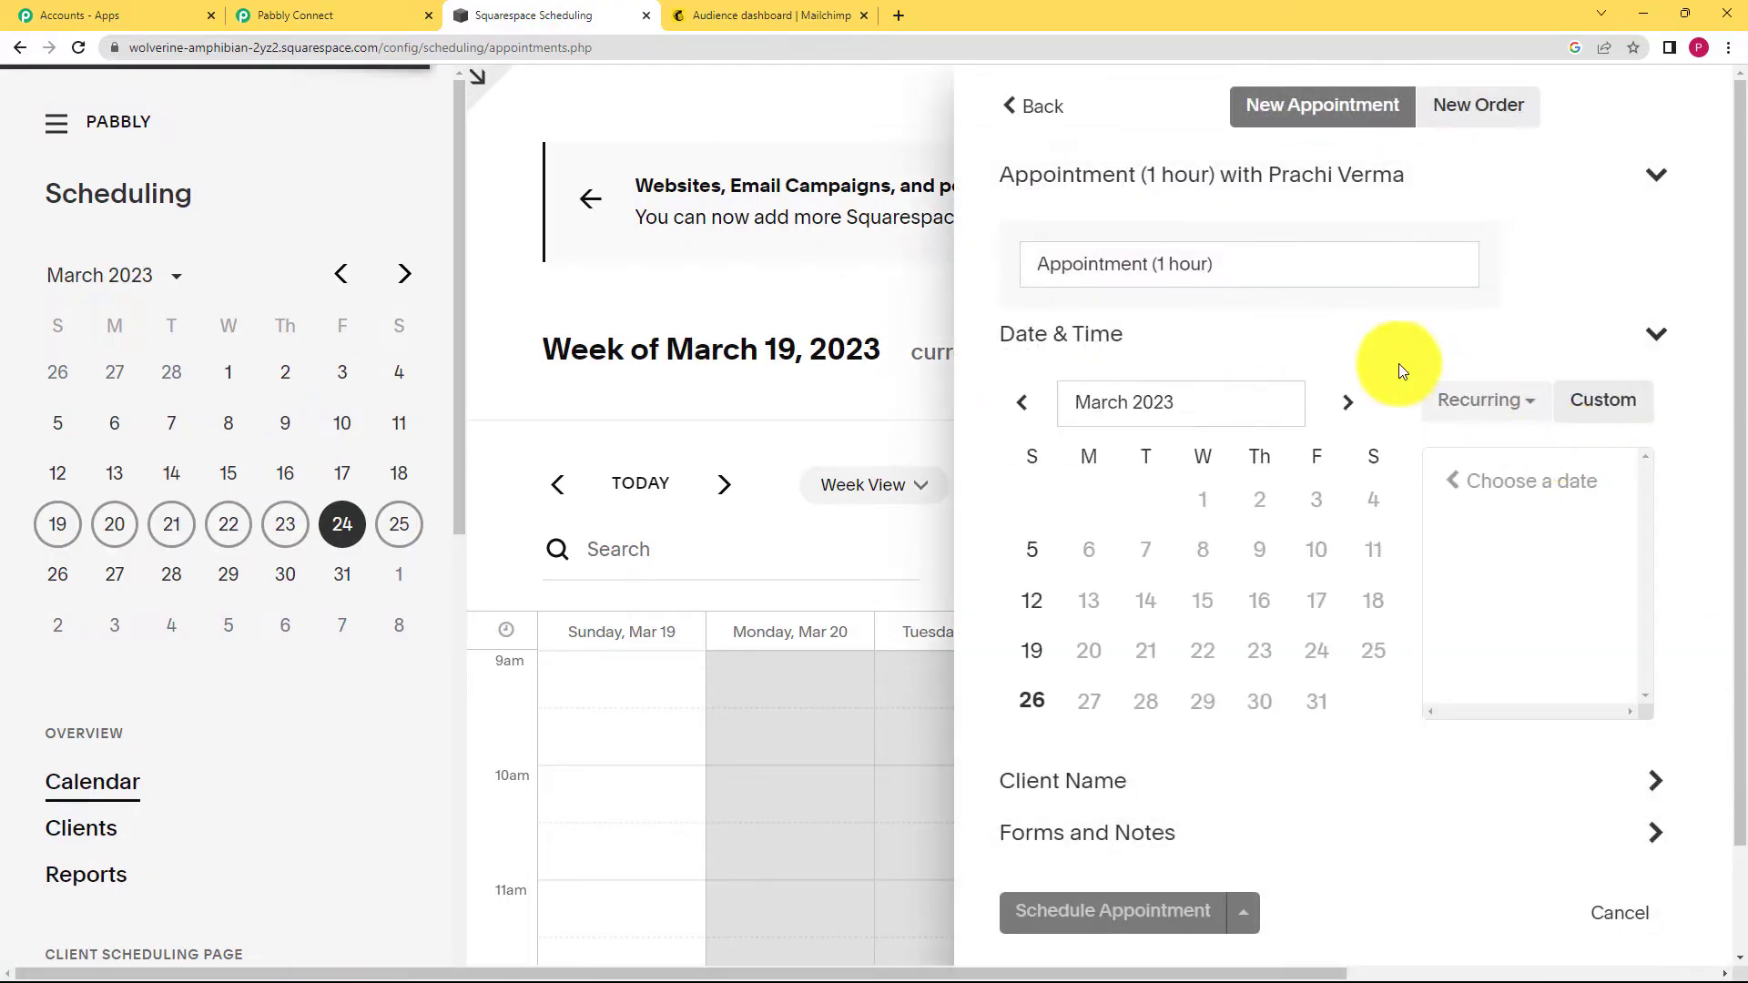
{"action": "left_click", "coordinate": [1032, 700]}
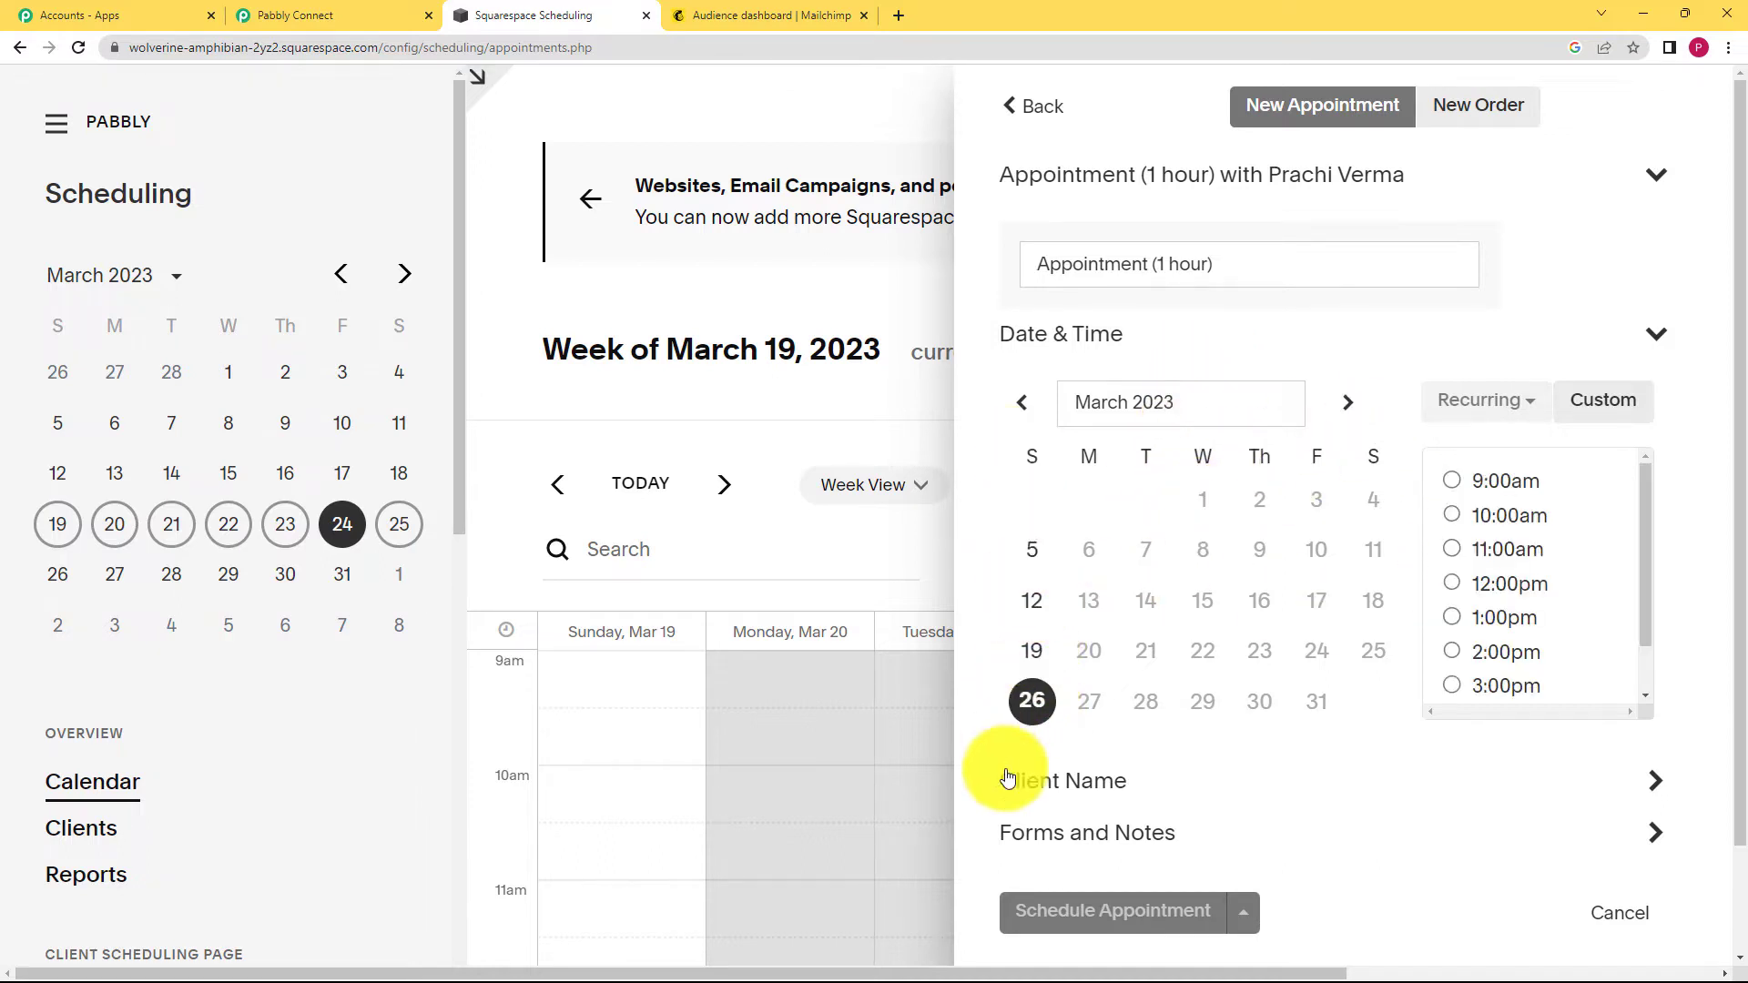
{"action": "left_click", "coordinate": [1512, 583]}
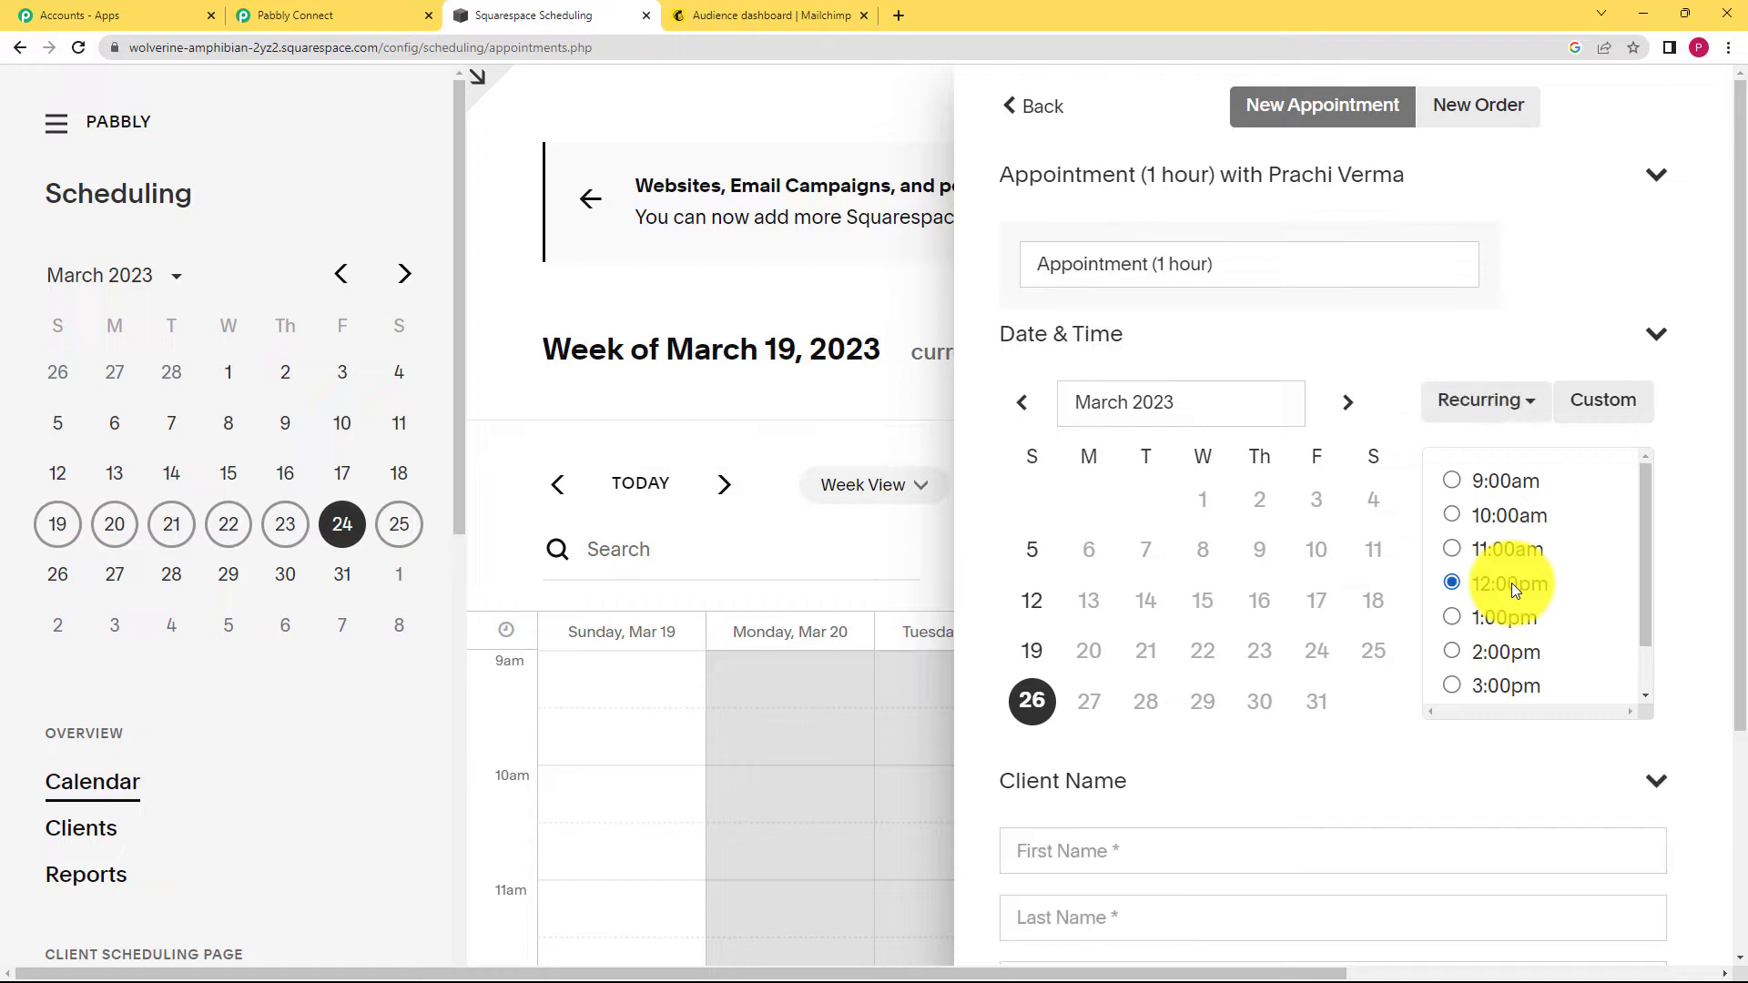
- Enter the client's first name, last name, phone number and e-mail, and schedule the appointment
{"action": "scroll", "coordinate": [1321, 674], "scroll_direction": "down", "scroll_amount": 2}
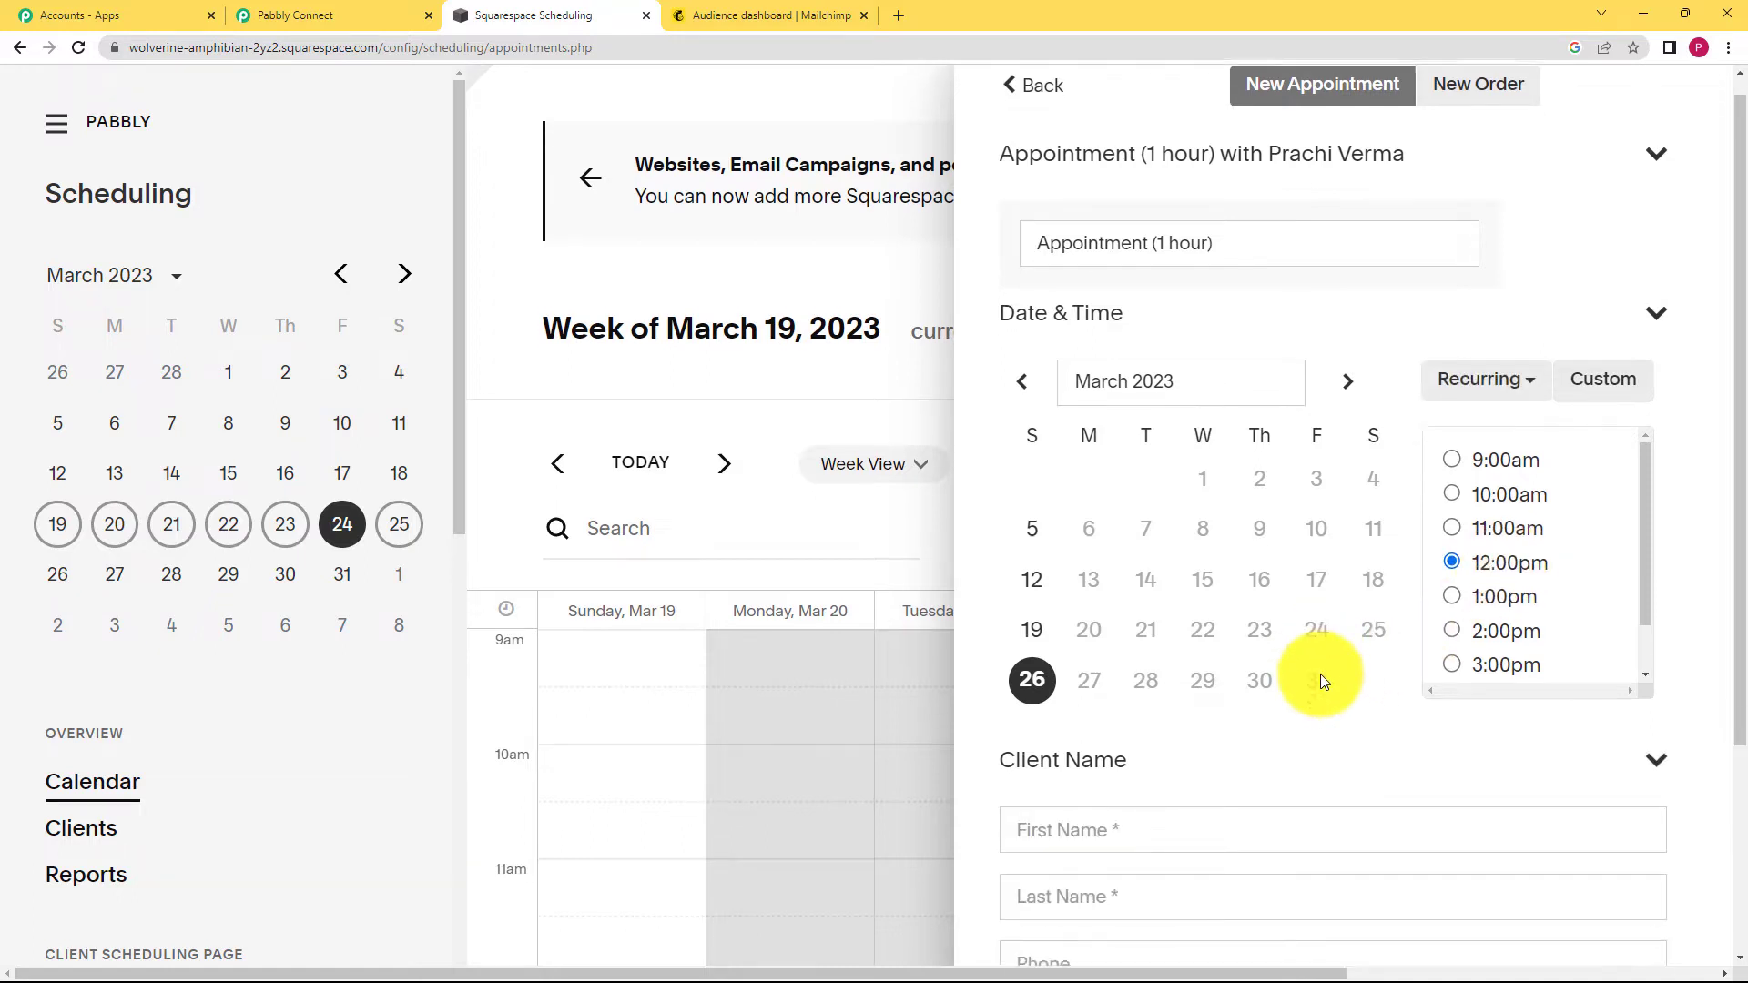
{"action": "left_click", "coordinate": [1224, 677]}
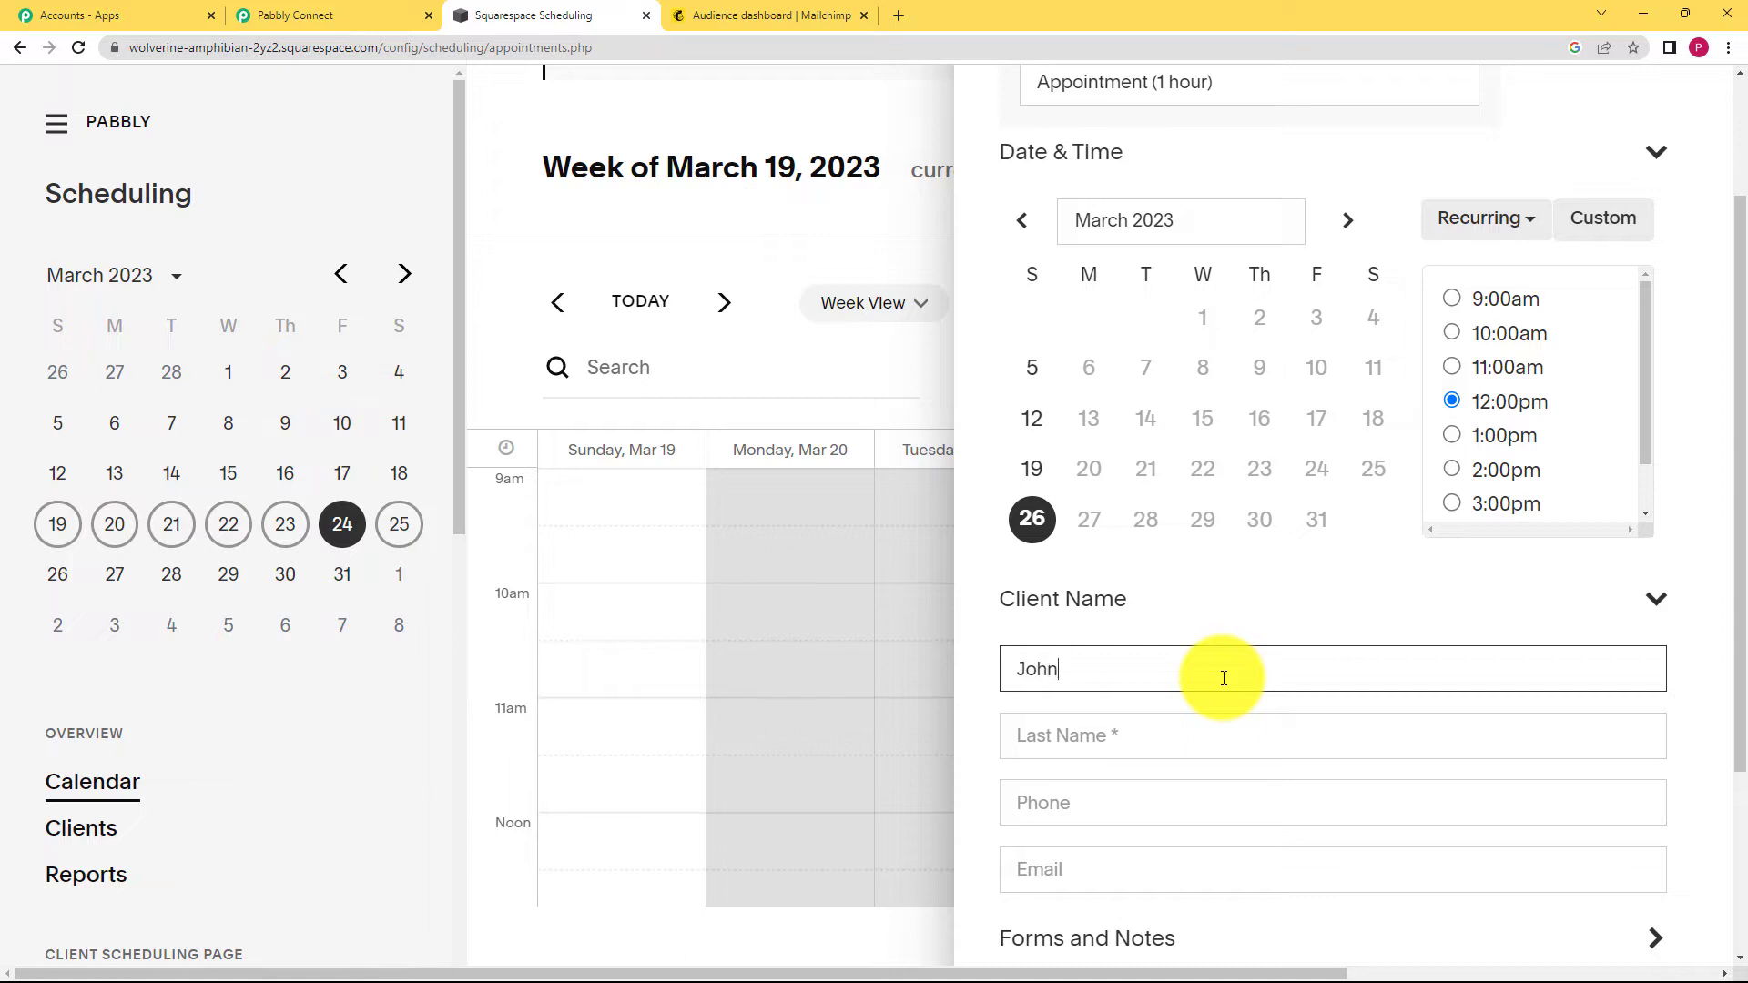
{"action": "left_click", "coordinate": [1201, 734]}
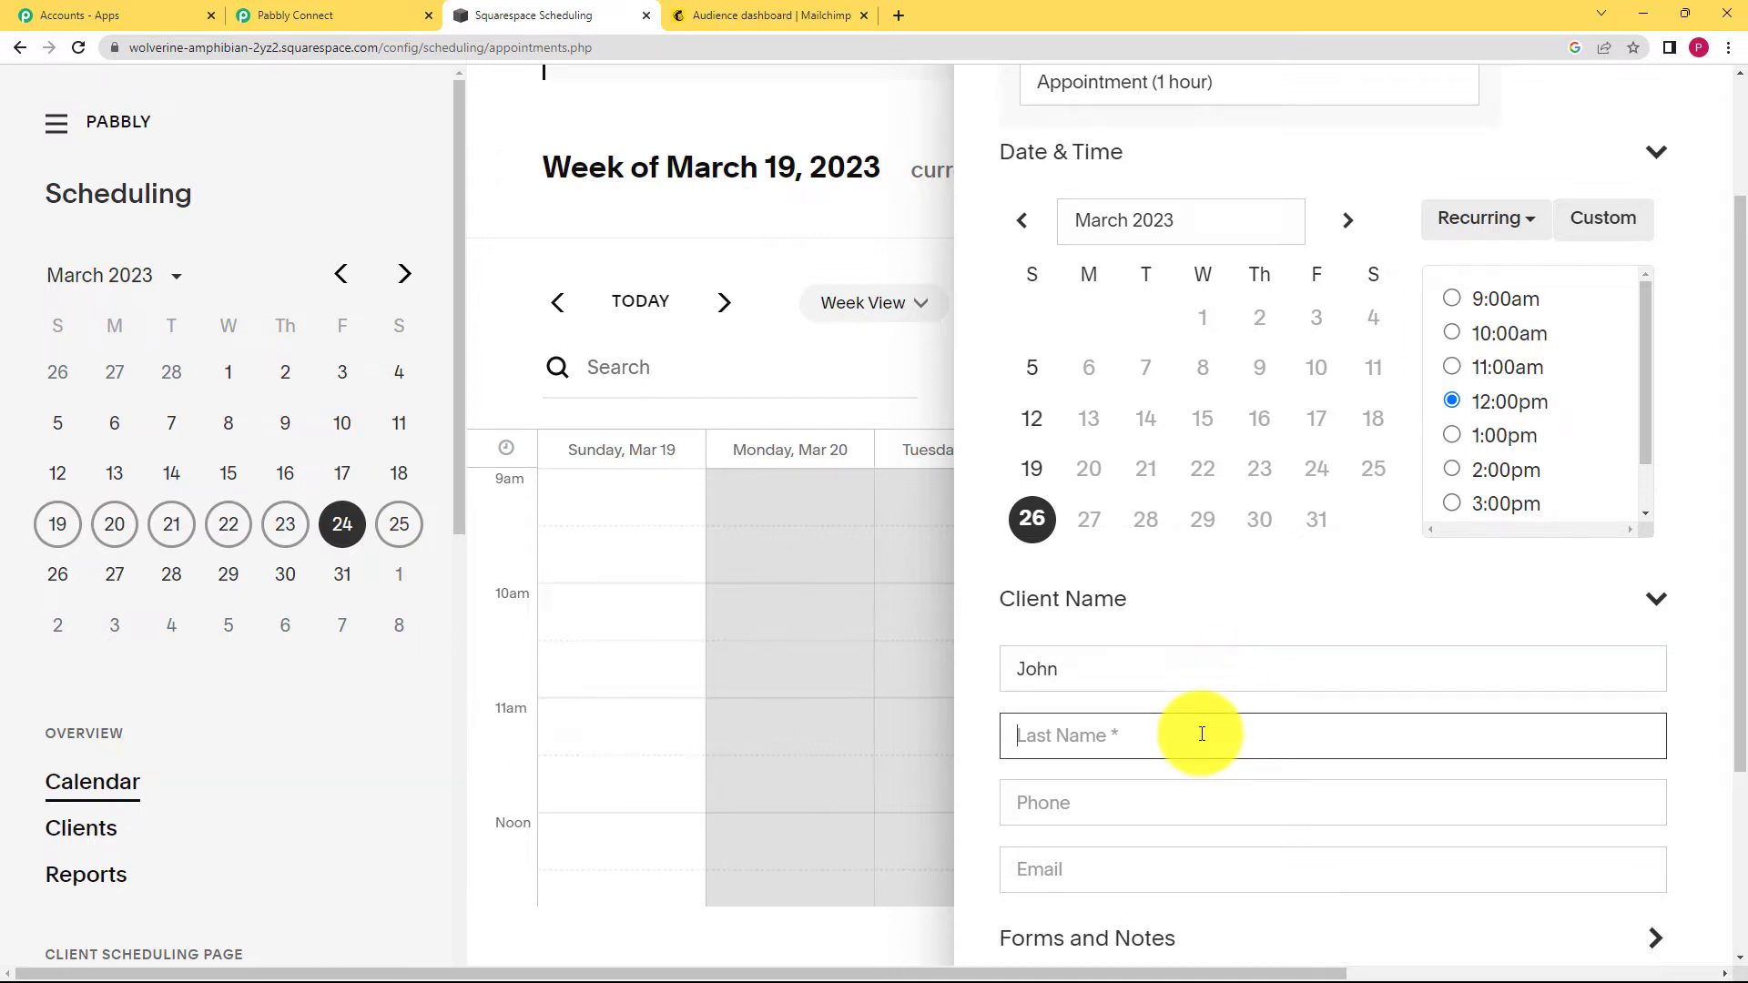
{"action": "type", "text": "Doe"}
{"action": "left_click", "coordinate": [1291, 804]}
{"action": "type", "text": "8111111111"}
{"action": "left_click", "coordinate": [1279, 870]}
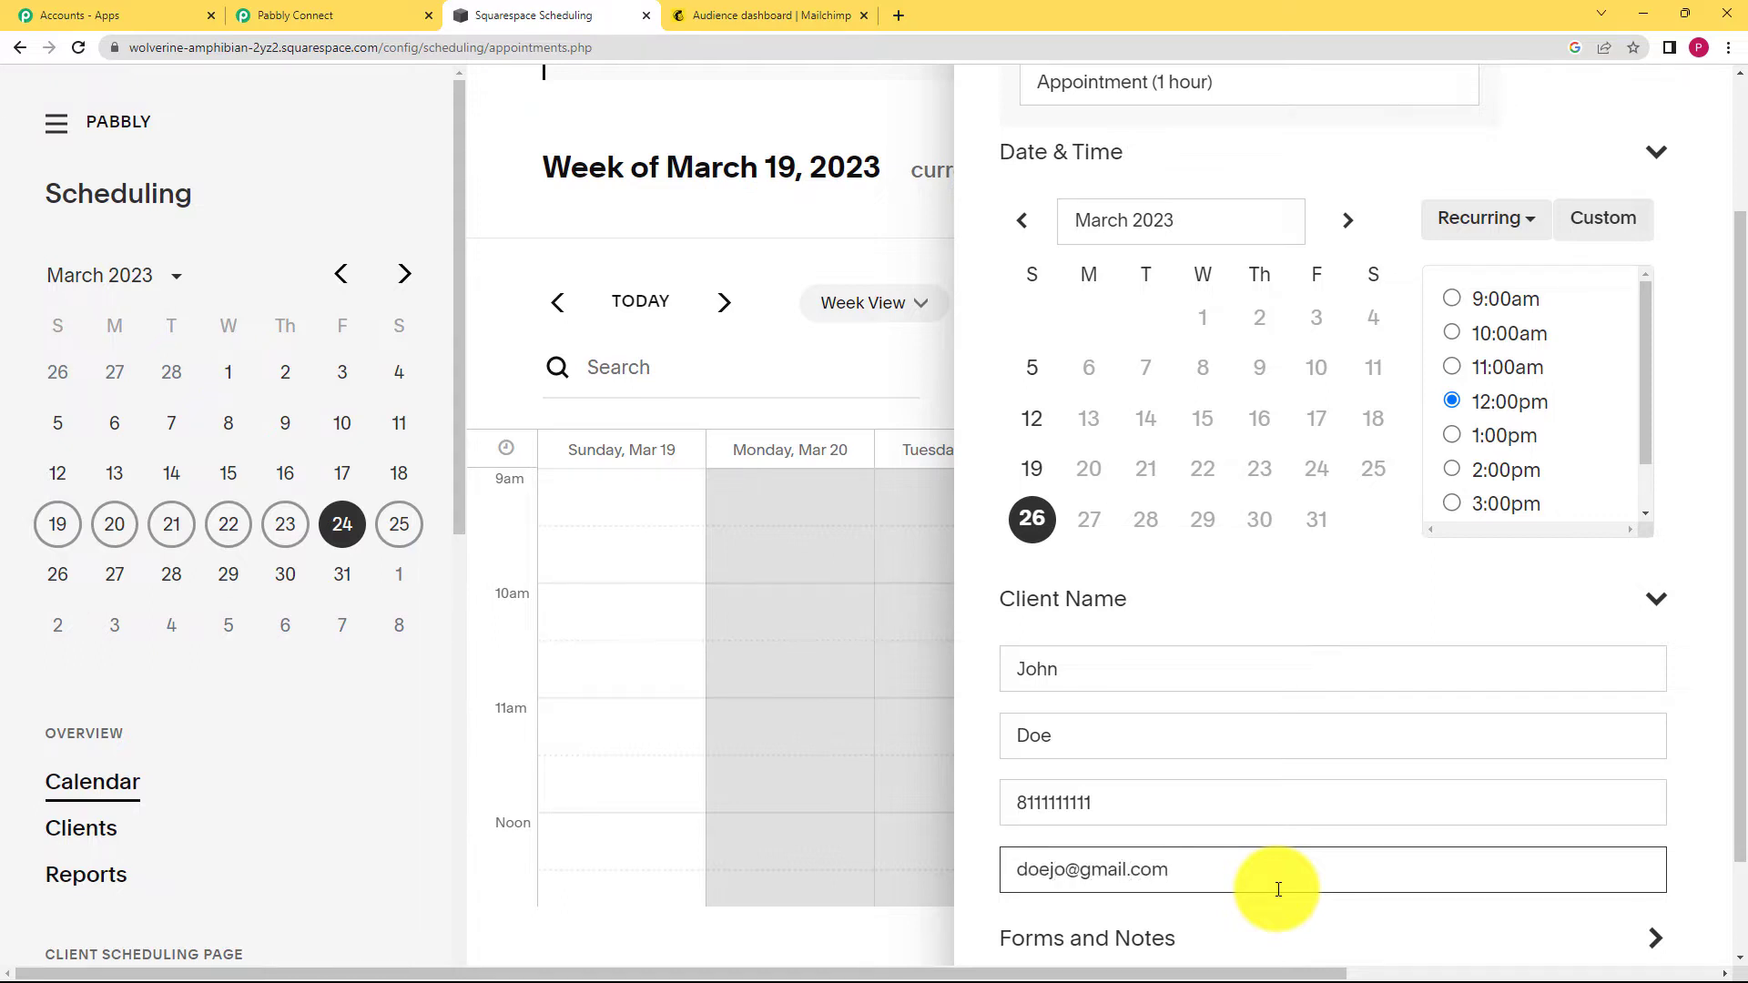
{"action": "scroll", "coordinate": [1278, 890], "scroll_direction": "down", "scroll_amount": 1}
{"action": "left_click", "coordinate": [1099, 901]}
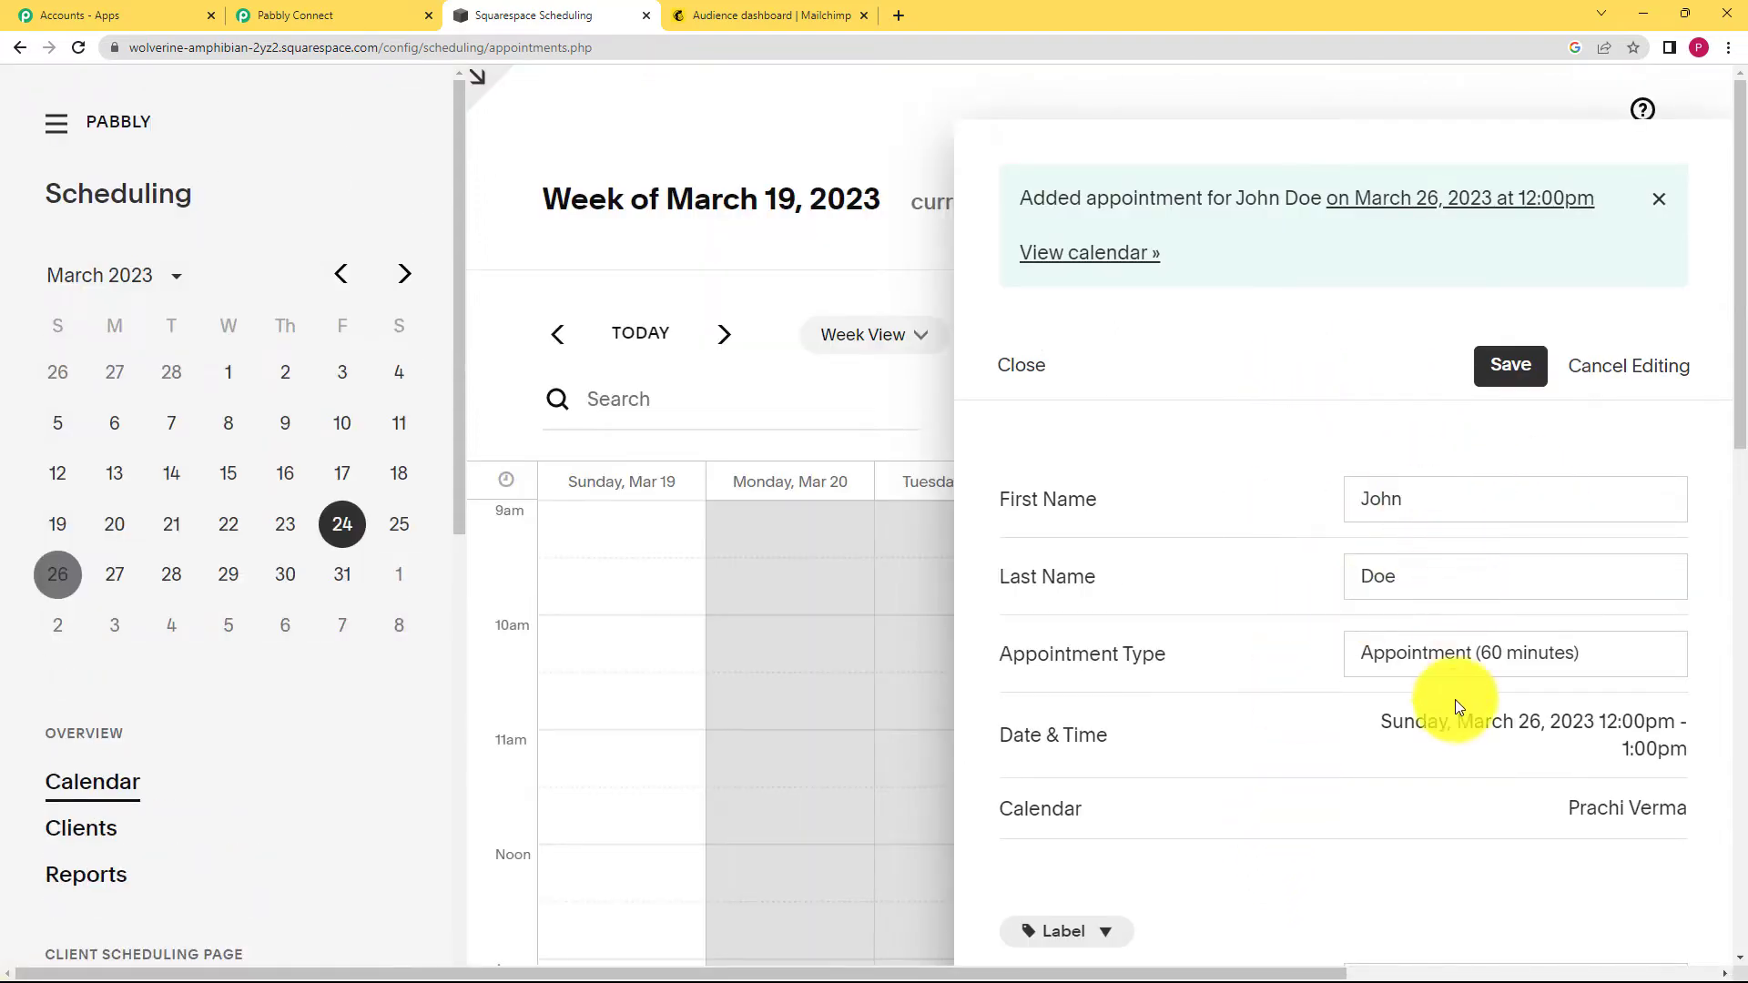
- Review the new appointment's client details and save the appointment
{"action": "scroll", "coordinate": [1447, 691], "scroll_direction": "down", "scroll_amount": 5}
{"action": "scroll", "coordinate": [1444, 691], "scroll_direction": "up", "scroll_amount": 4}
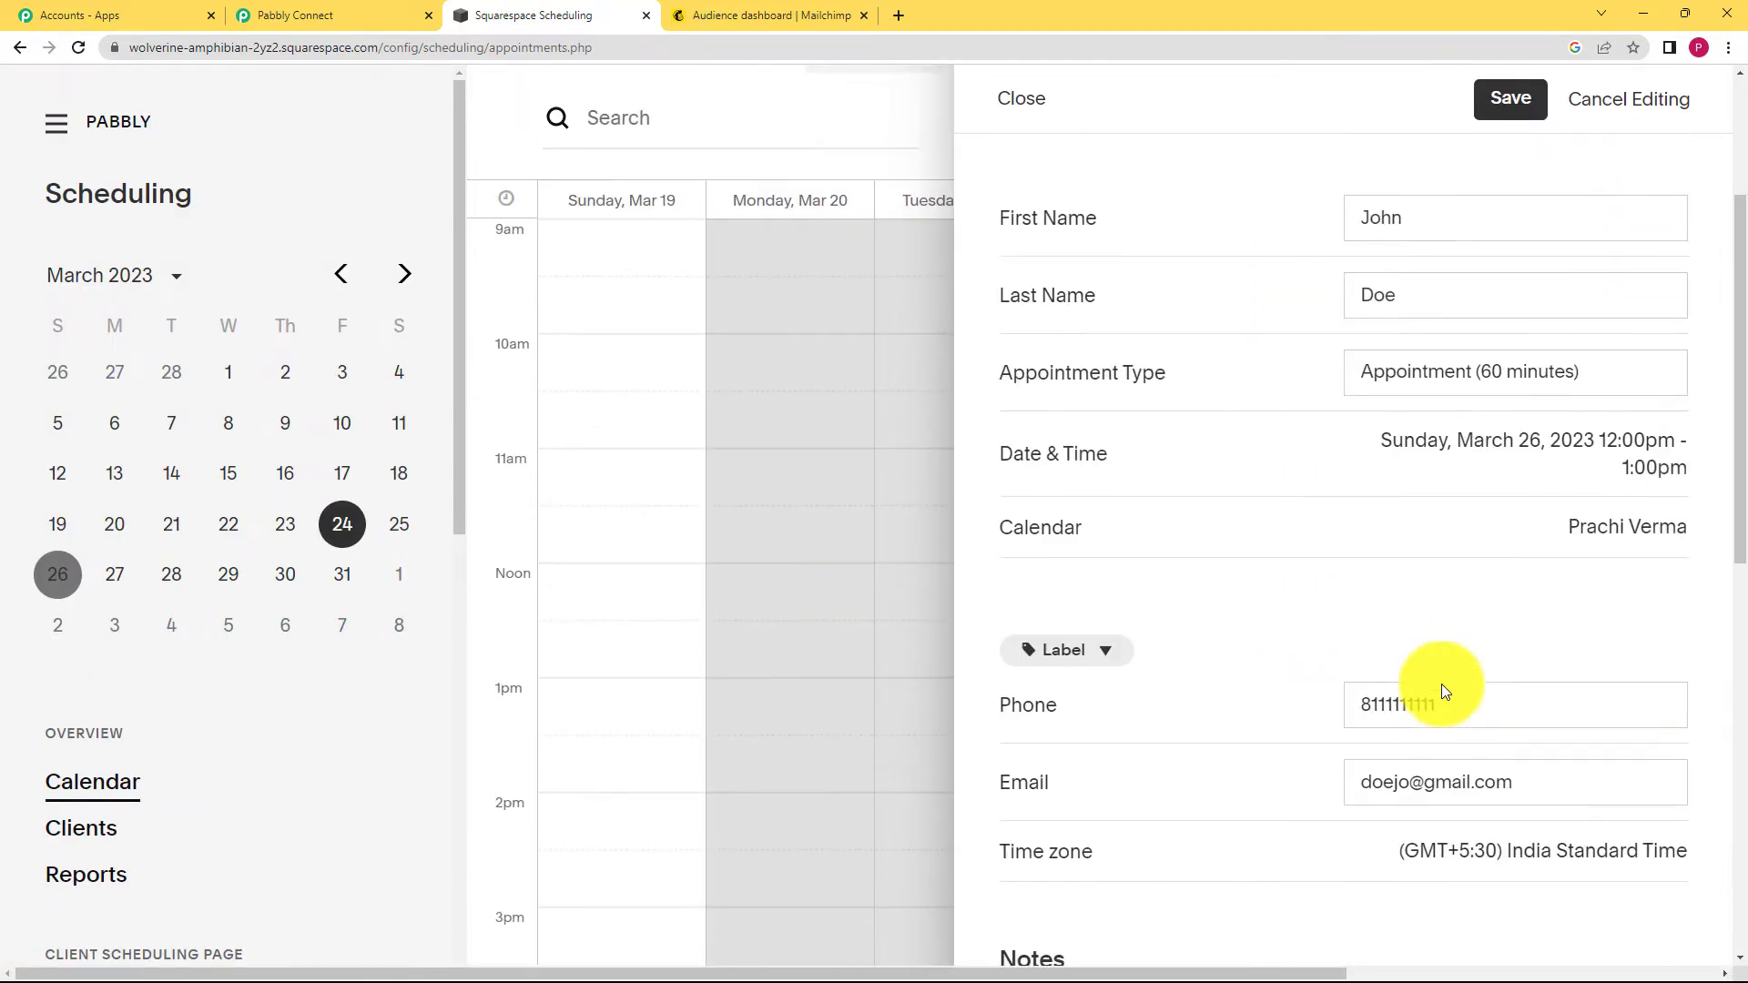
{"action": "scroll", "coordinate": [1440, 684], "scroll_direction": "up", "scroll_amount": 1}
{"action": "left_click", "coordinate": [1526, 375]}
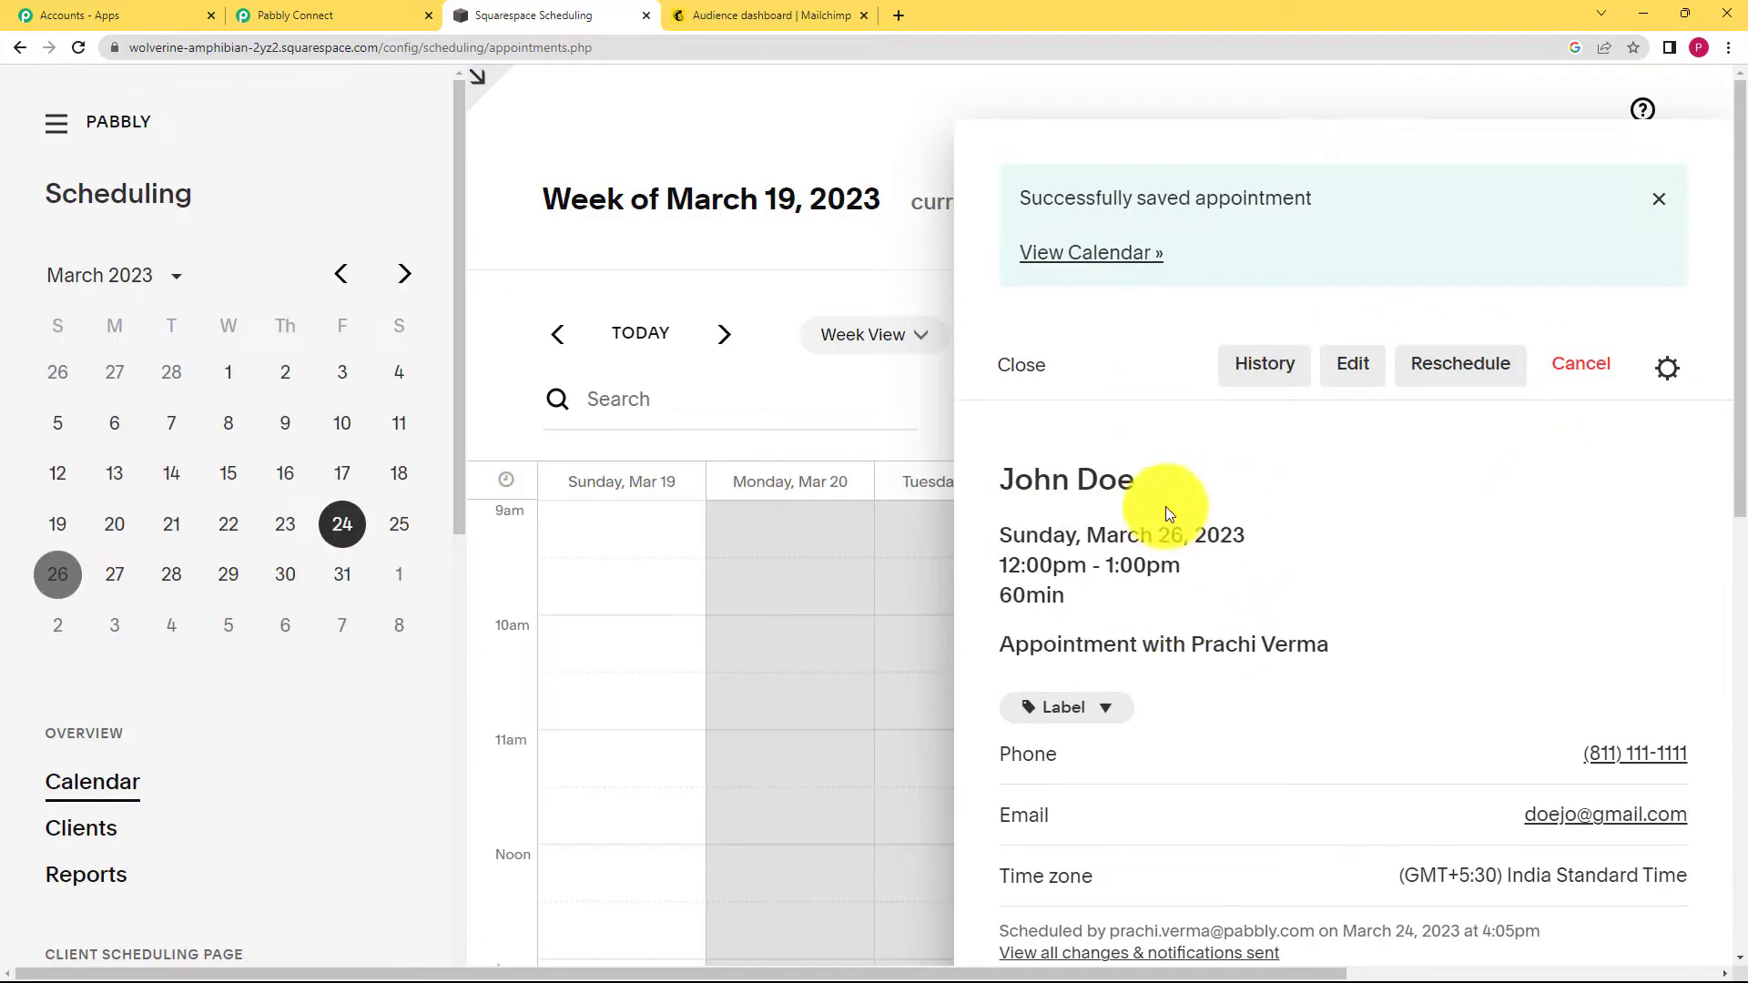
- Switch to Pabbly Connect and examine the captured webhook response's name, phone, e-mail and appointment date fields
{"action": "left_click", "coordinate": [344, 7]}
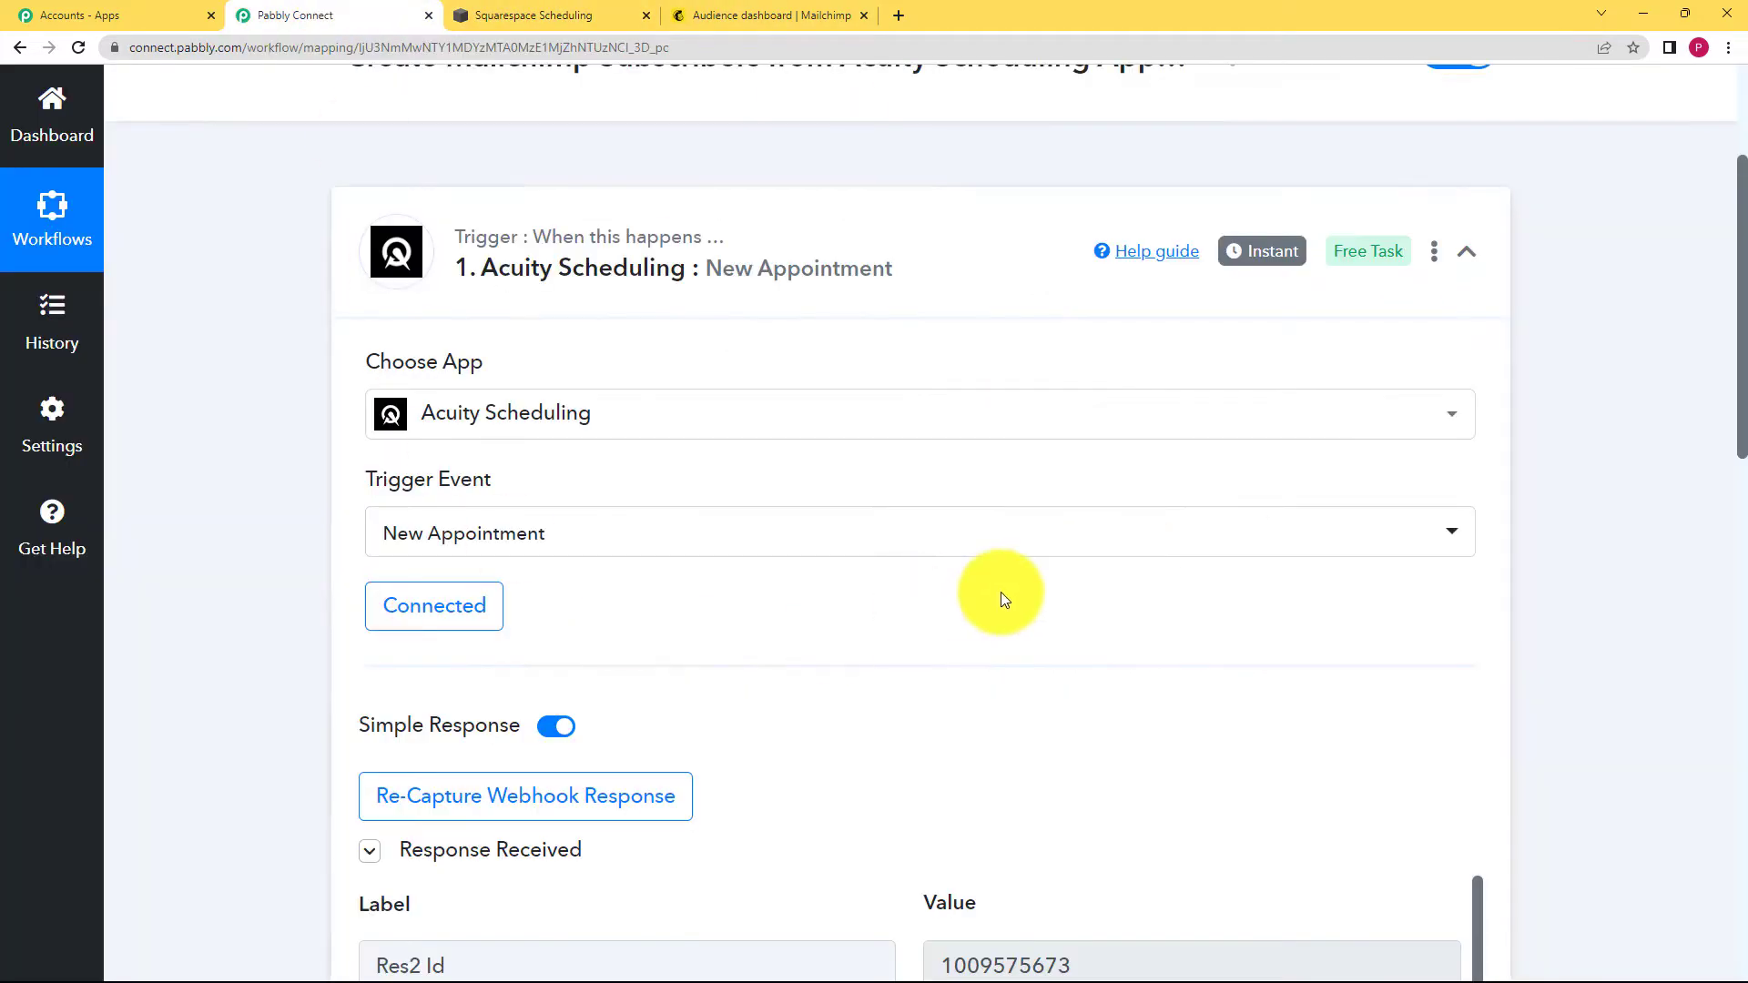
{"action": "scroll", "coordinate": [1001, 592], "scroll_direction": "down", "scroll_amount": 3}
{"action": "scroll", "coordinate": [323, 607], "scroll_direction": "down", "scroll_amount": 3}
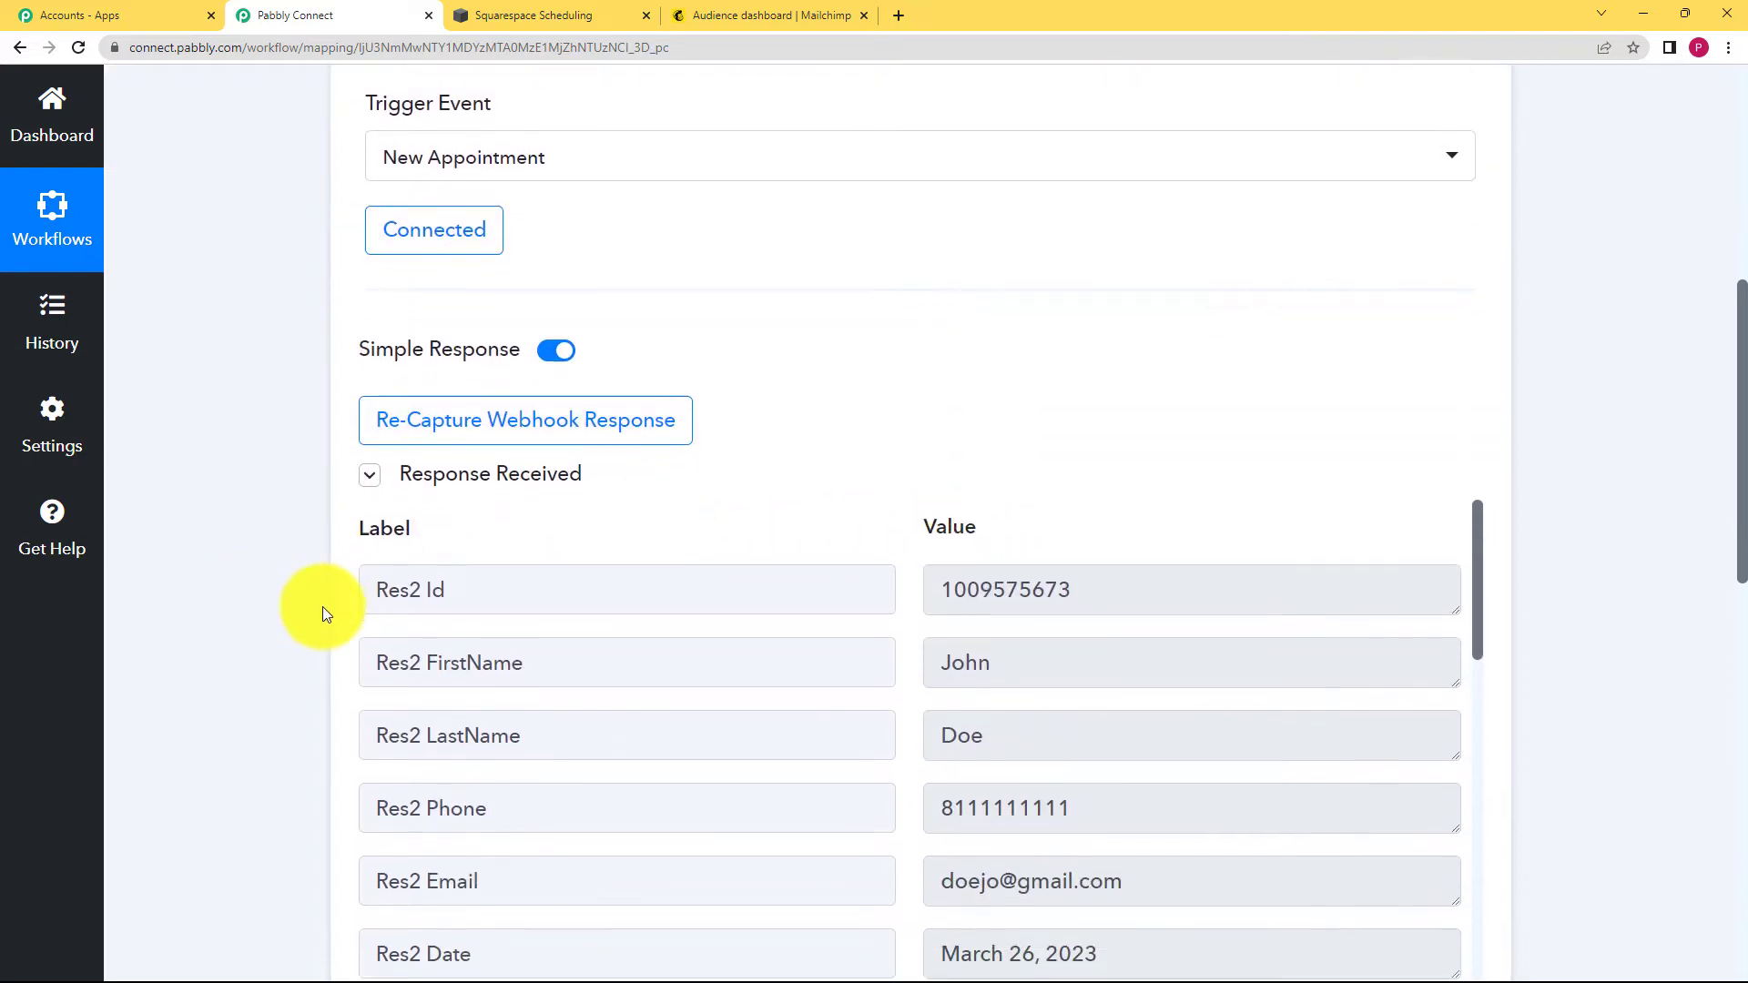
{"action": "left_click_drag", "start_coordinate": [1082, 504], "coordinate": [915, 515]}
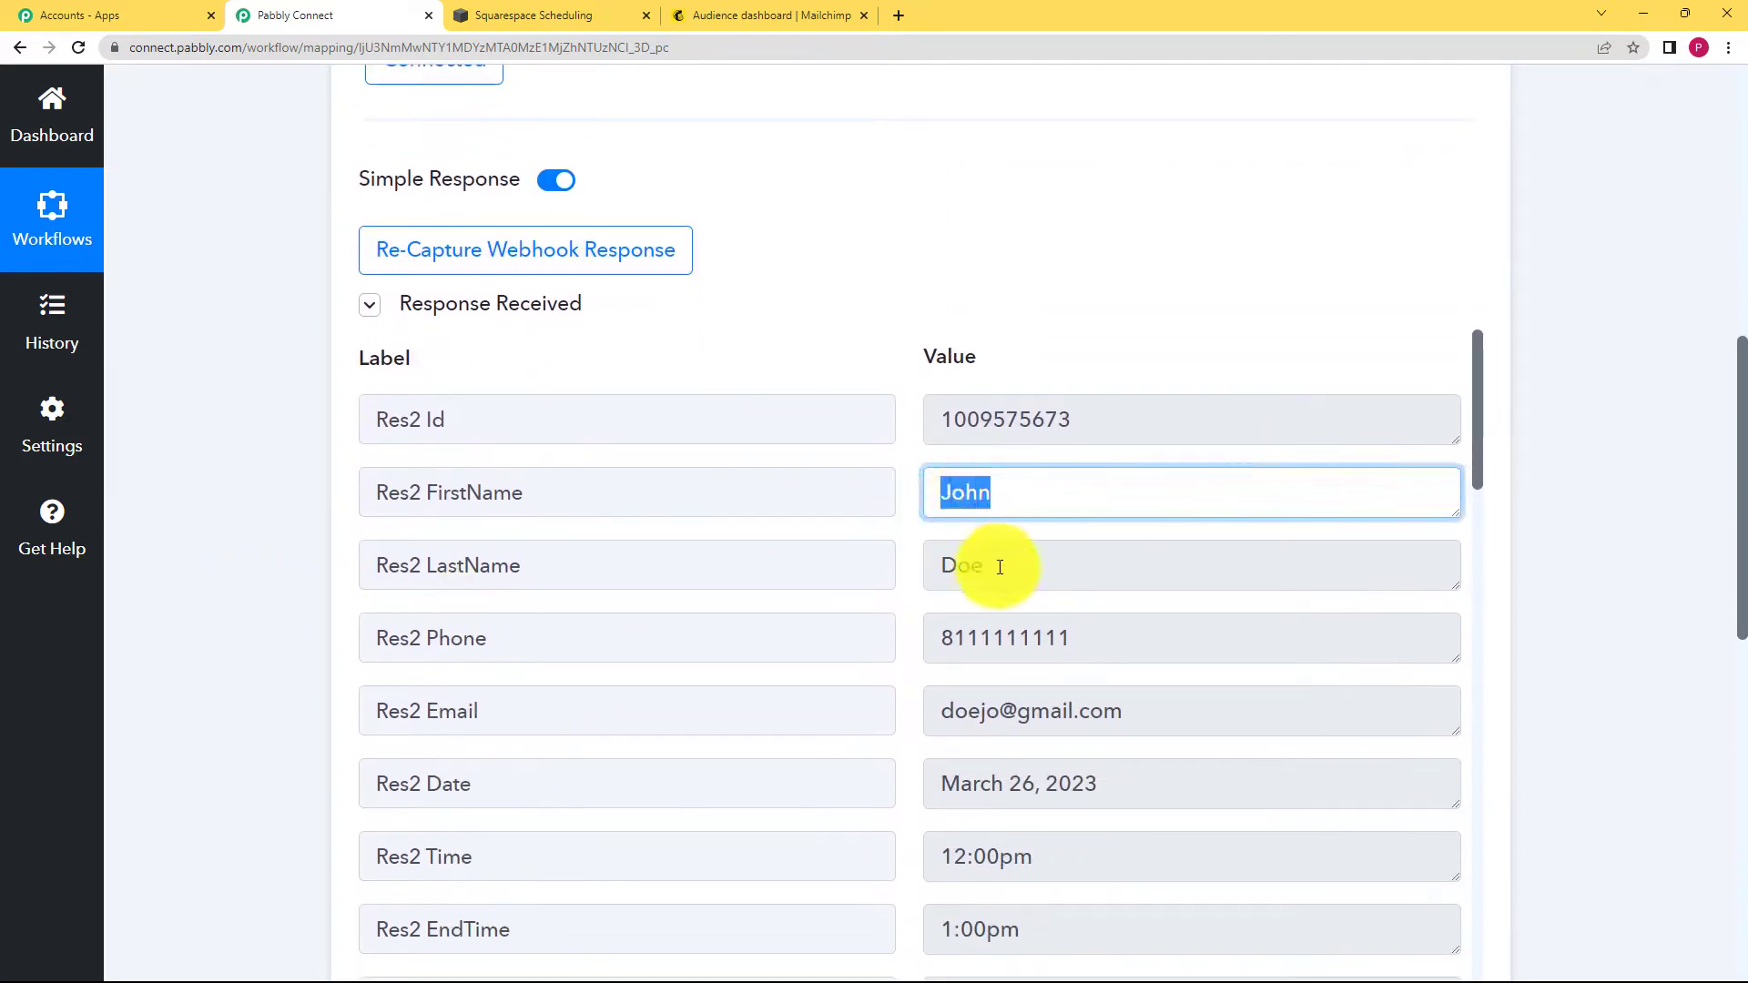
{"action": "left_click_drag", "start_coordinate": [1000, 567], "coordinate": [924, 570]}
{"action": "left_click_drag", "start_coordinate": [1069, 656], "coordinate": [901, 652]}
{"action": "left_click_drag", "start_coordinate": [1120, 710], "coordinate": [927, 733]}
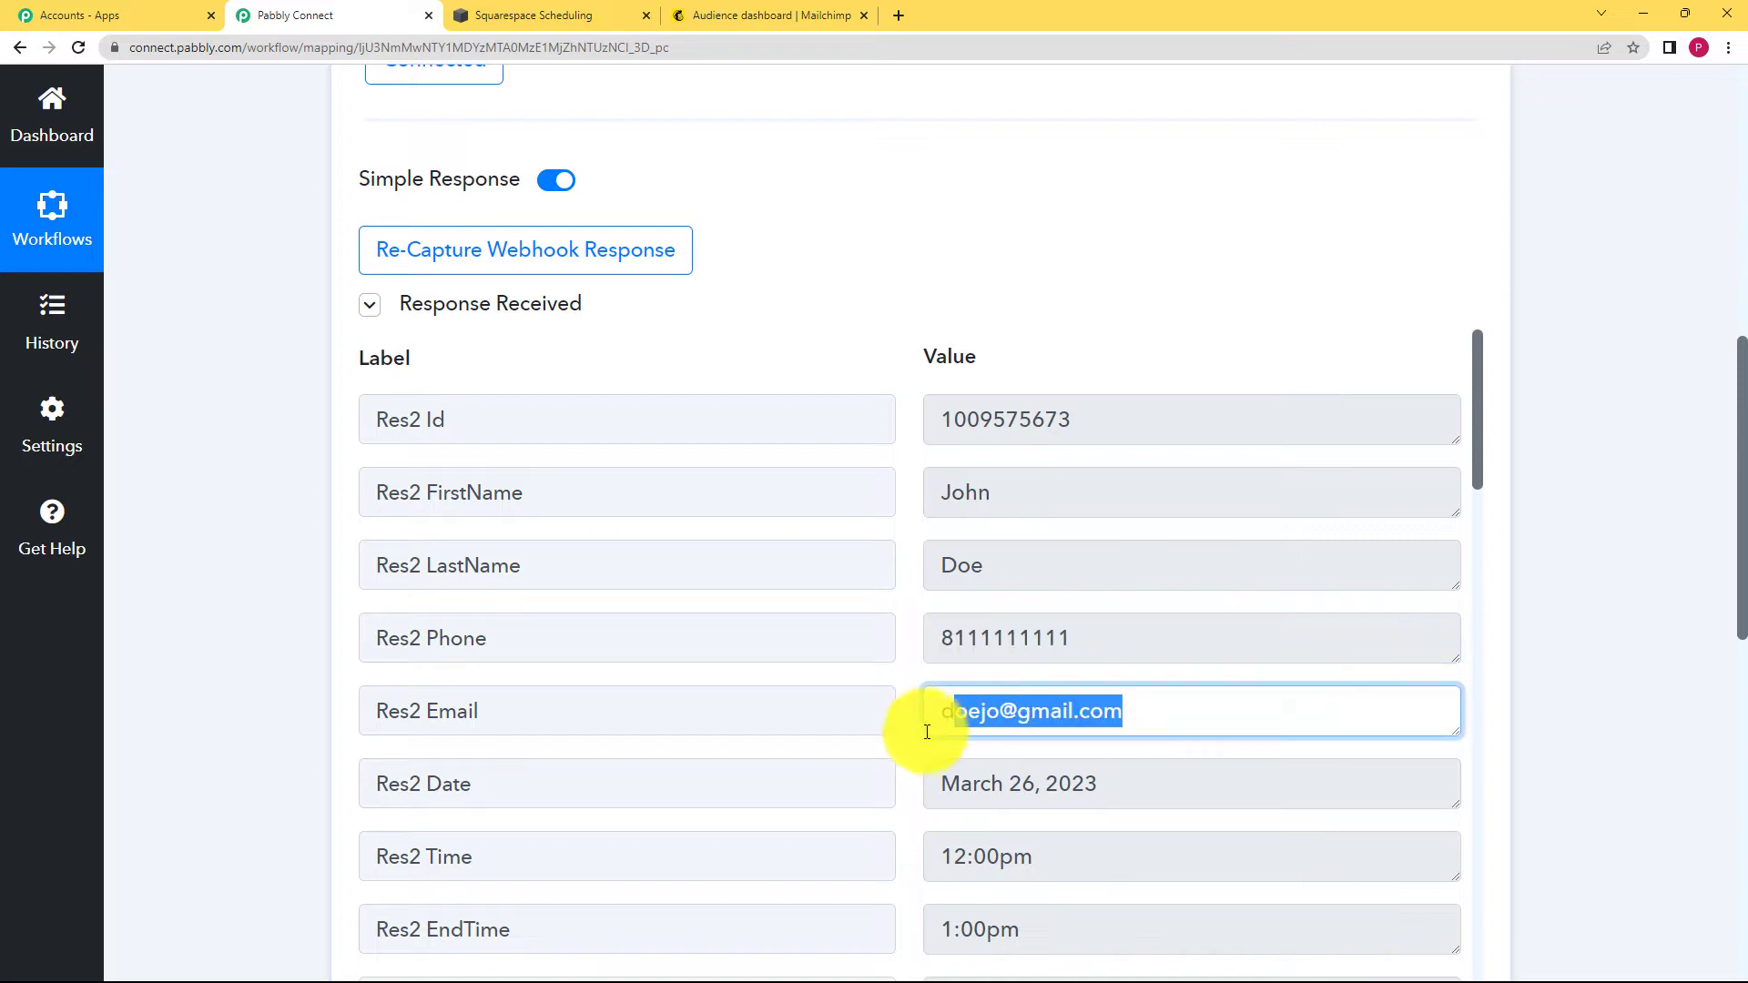
{"action": "left_click_drag", "start_coordinate": [1214, 769], "coordinate": [900, 812]}
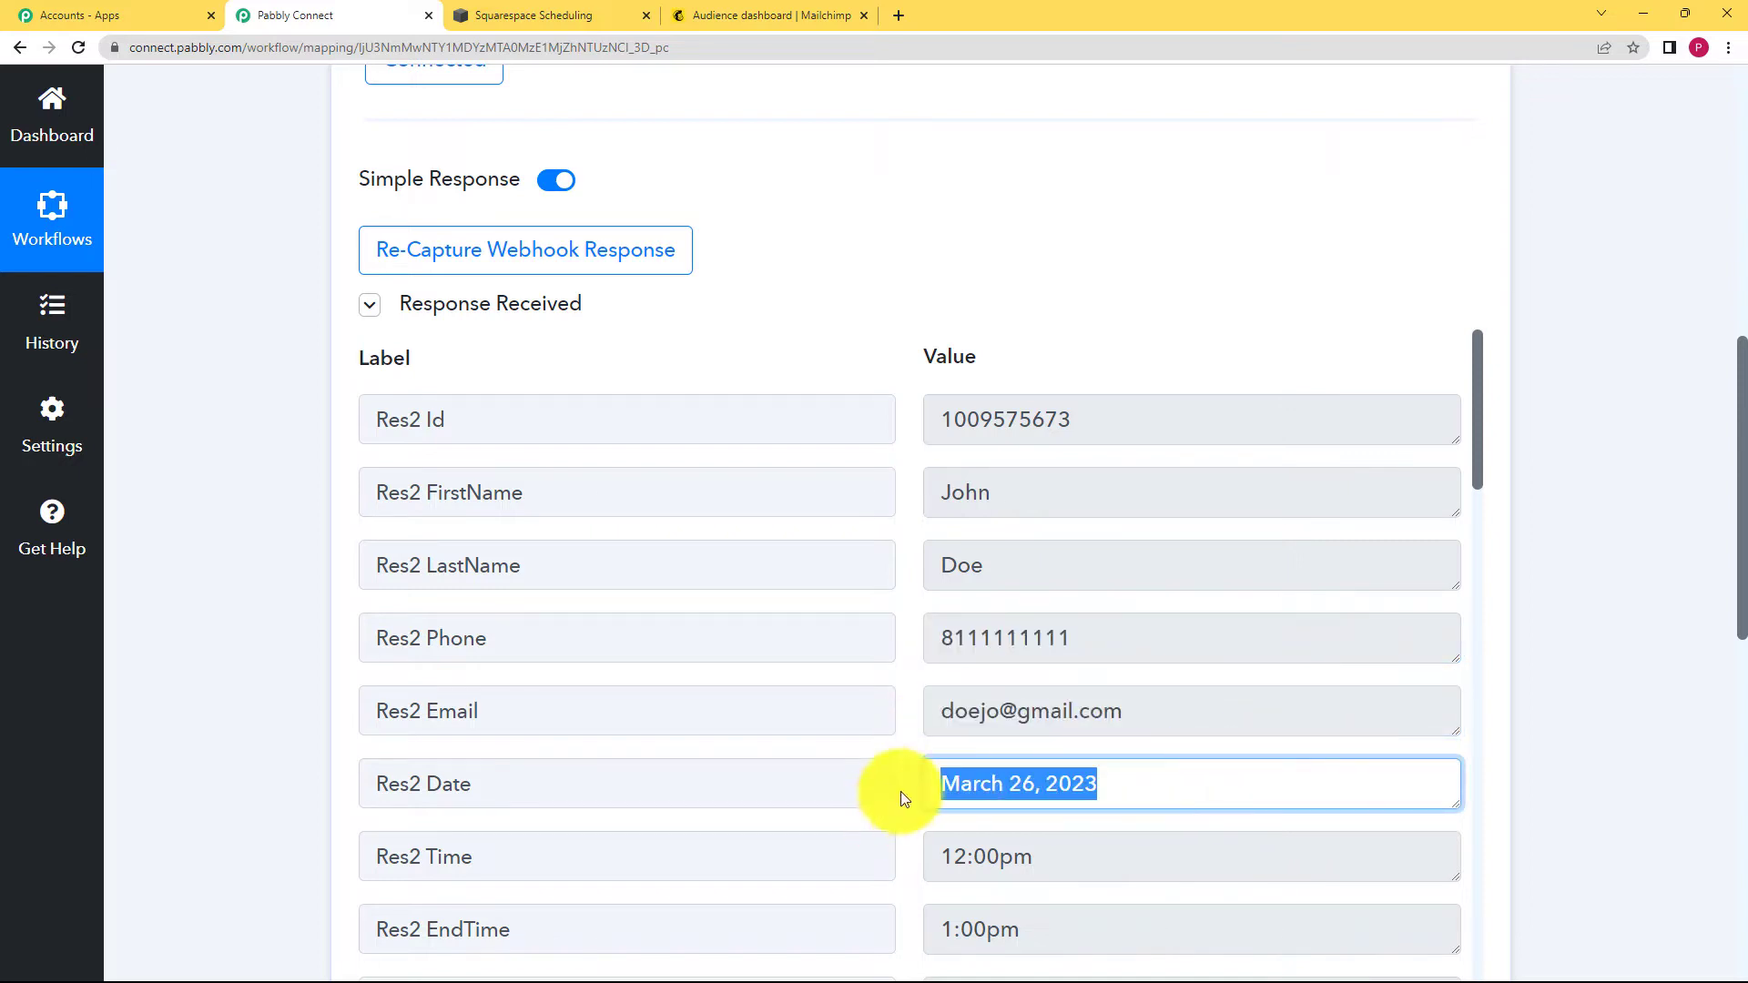
{"action": "scroll", "coordinate": [901, 790], "scroll_direction": "down", "scroll_amount": 3}
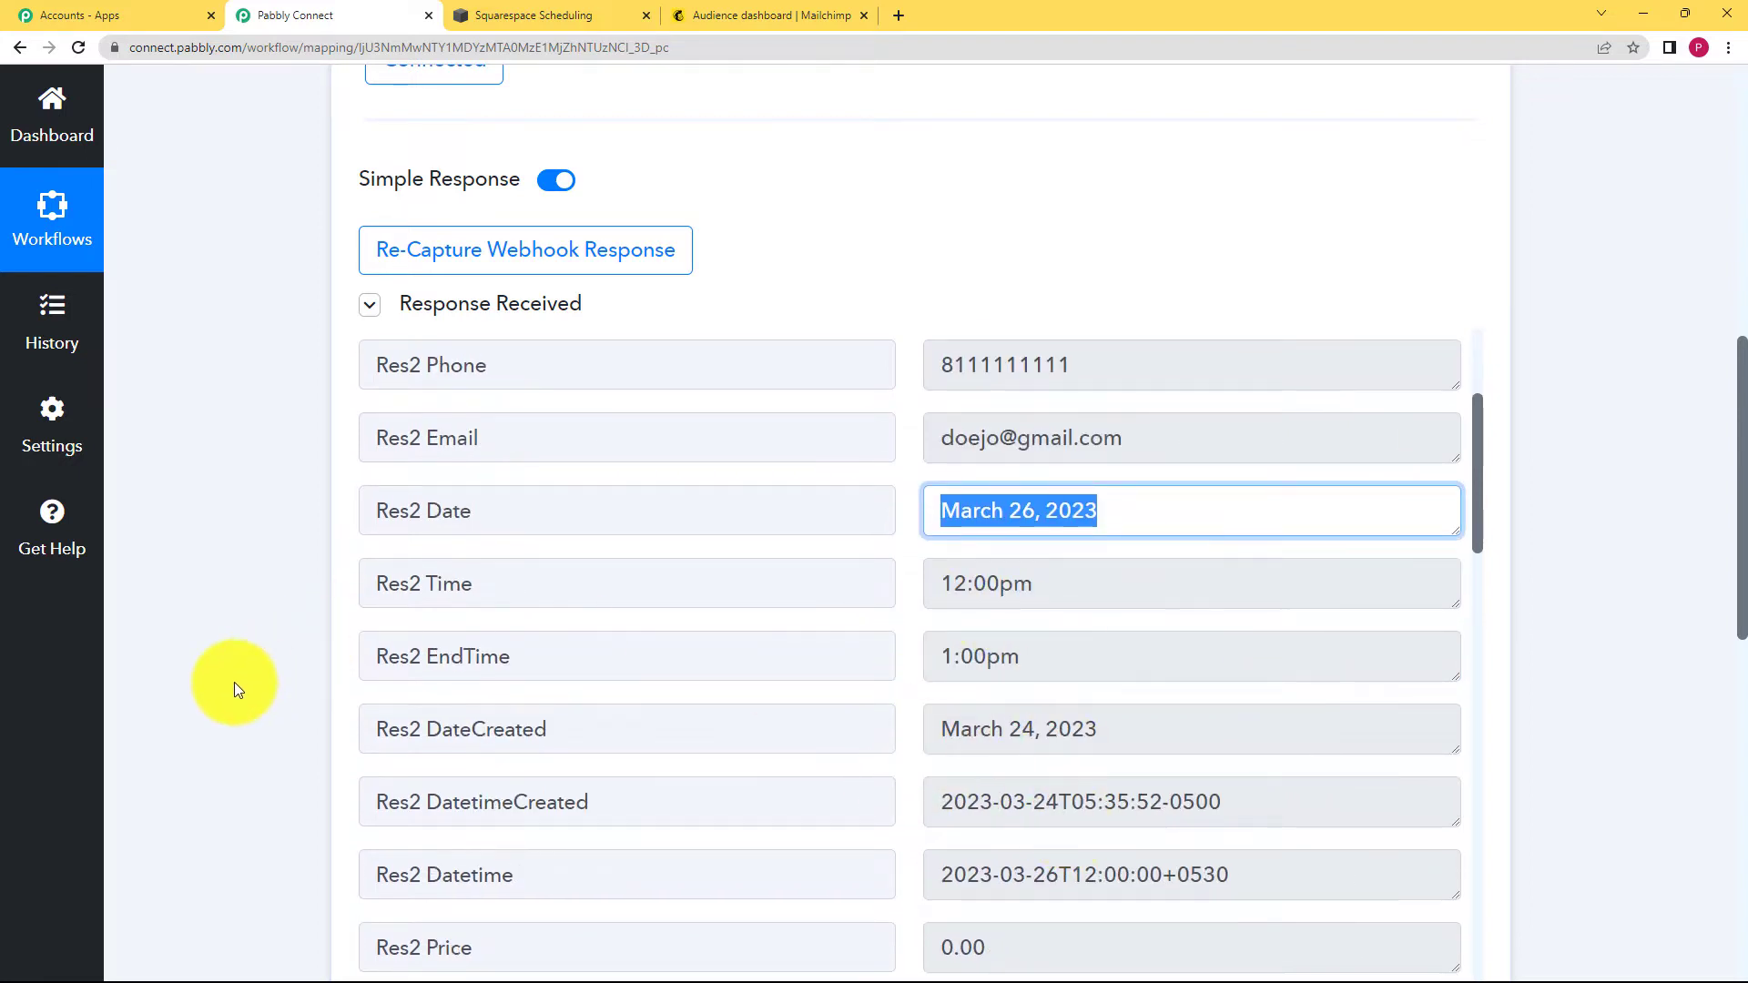
{"action": "scroll", "coordinate": [241, 537], "scroll_direction": "down", "scroll_amount": 3}
{"action": "scroll", "coordinate": [248, 546], "scroll_direction": "up", "scroll_amount": 6}
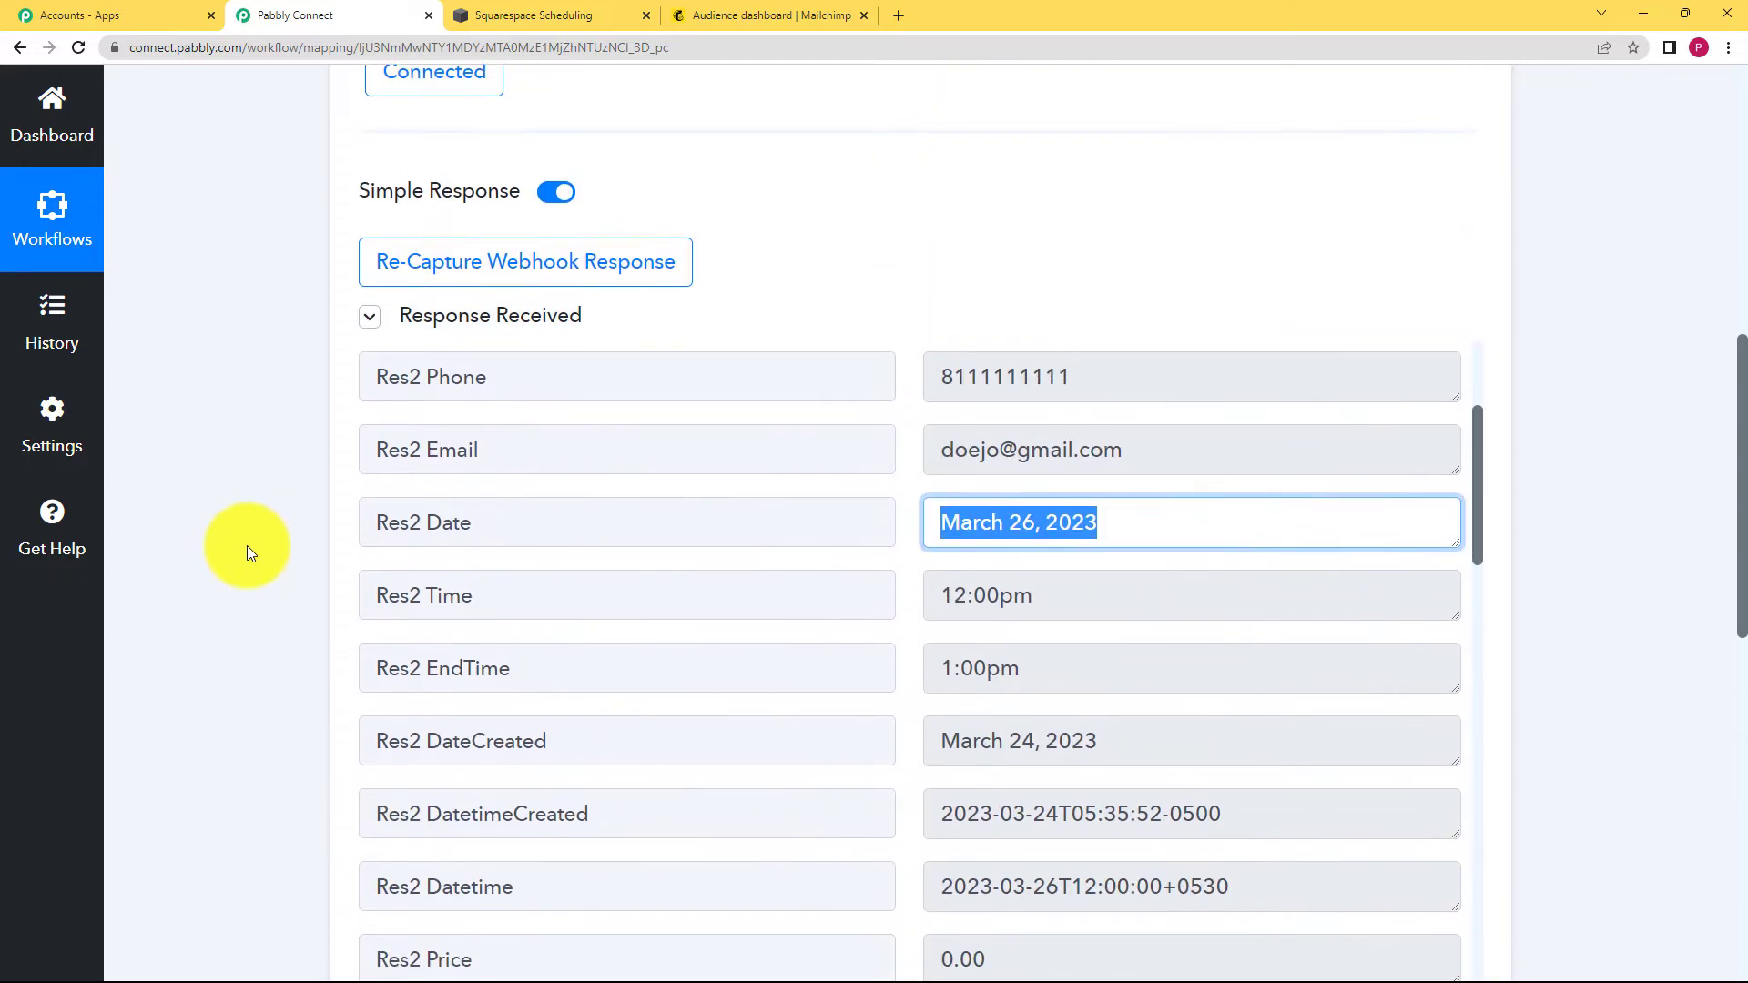
{"action": "scroll", "coordinate": [248, 558], "scroll_direction": "up", "scroll_amount": 4}
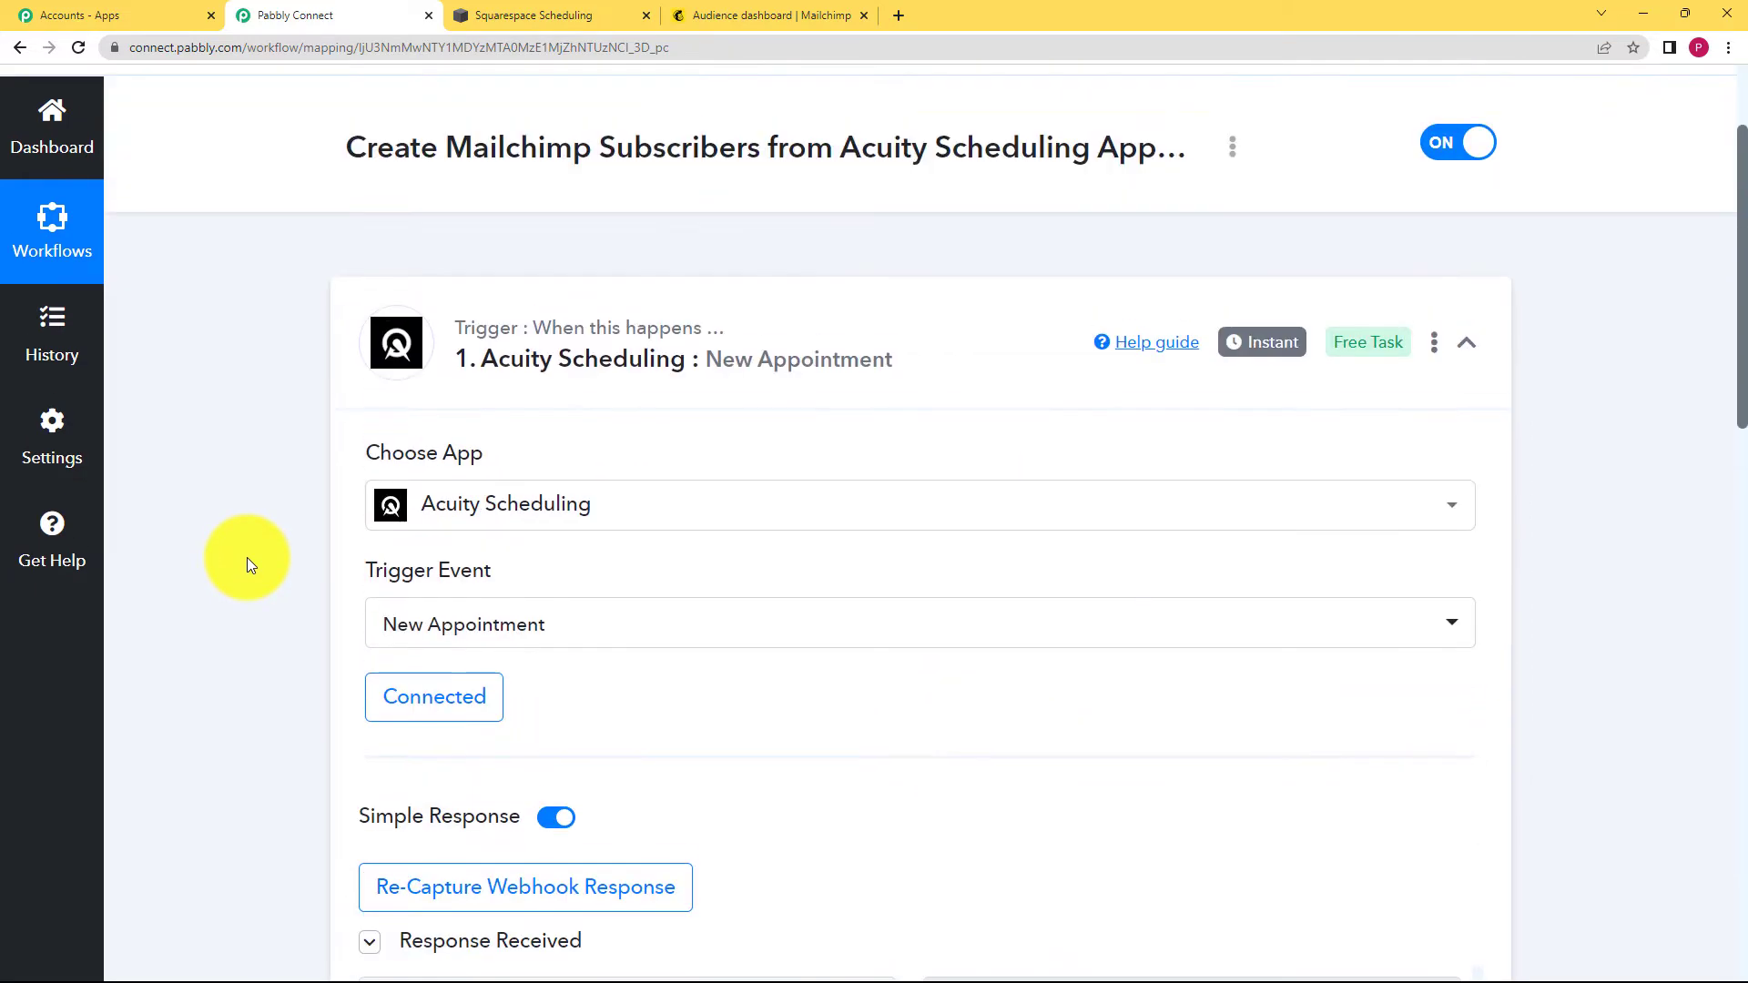
- Recheck the captured response and collapse the Acuity Scheduling trigger step
{"action": "left_click", "coordinate": [775, 343]}
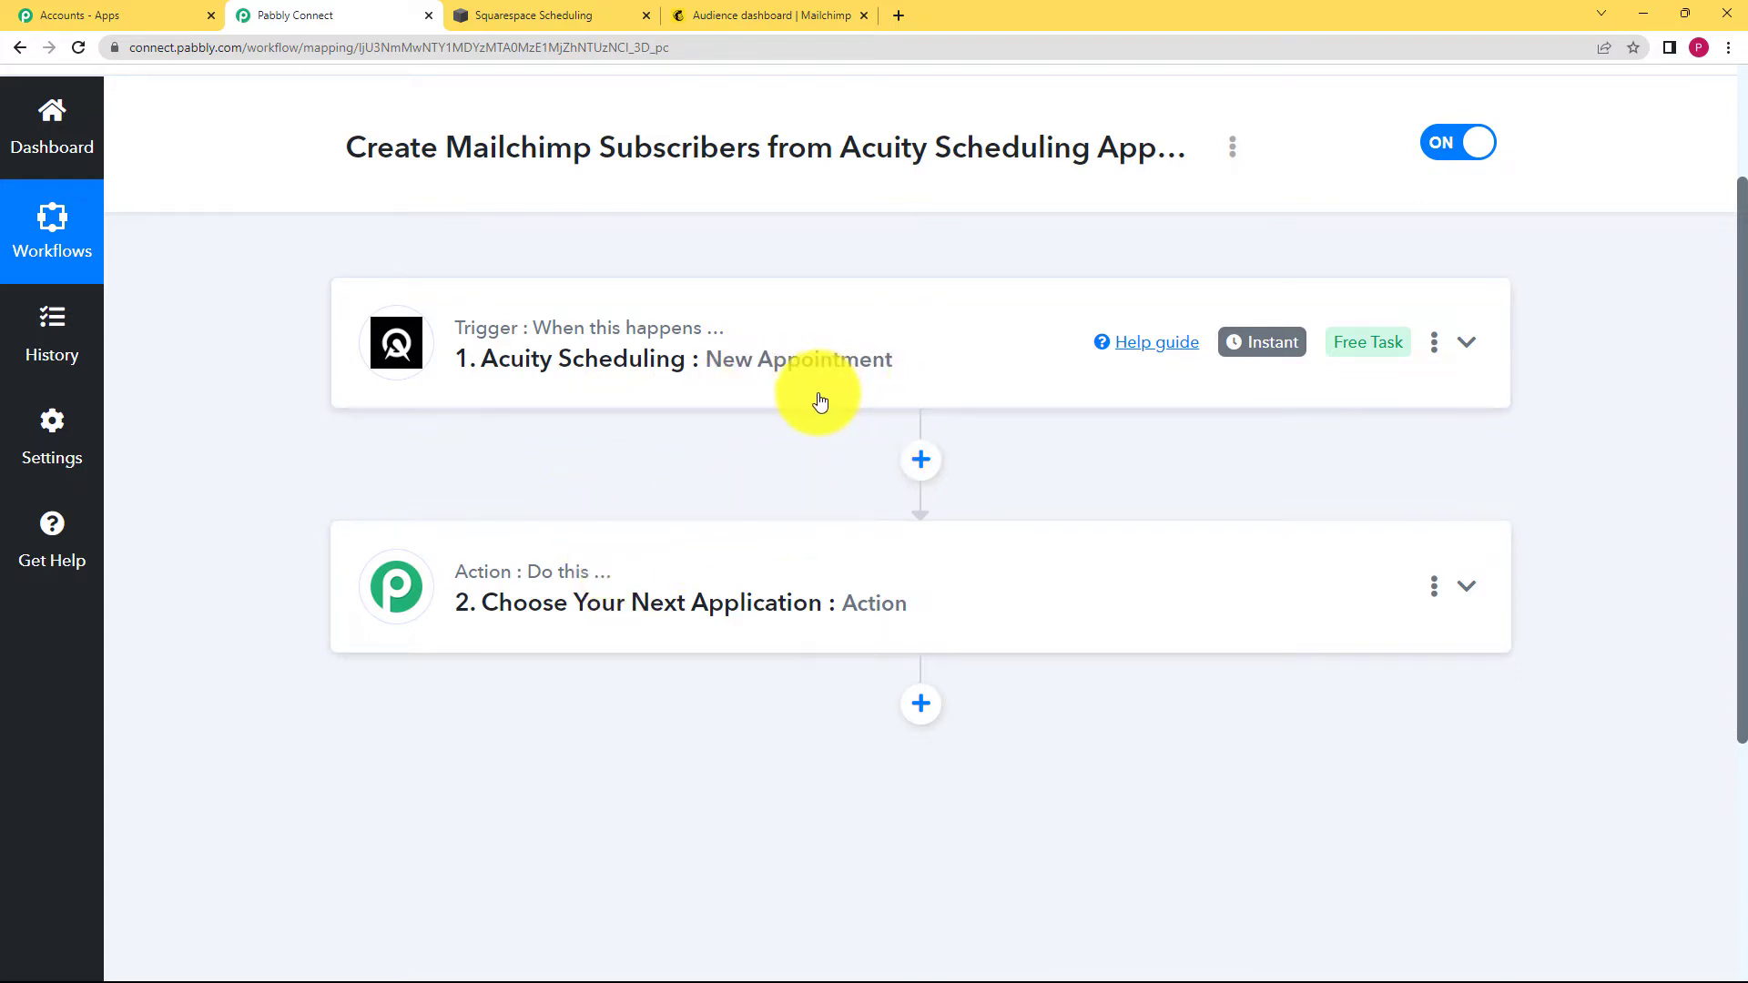
{"action": "left_click", "coordinate": [734, 388]}
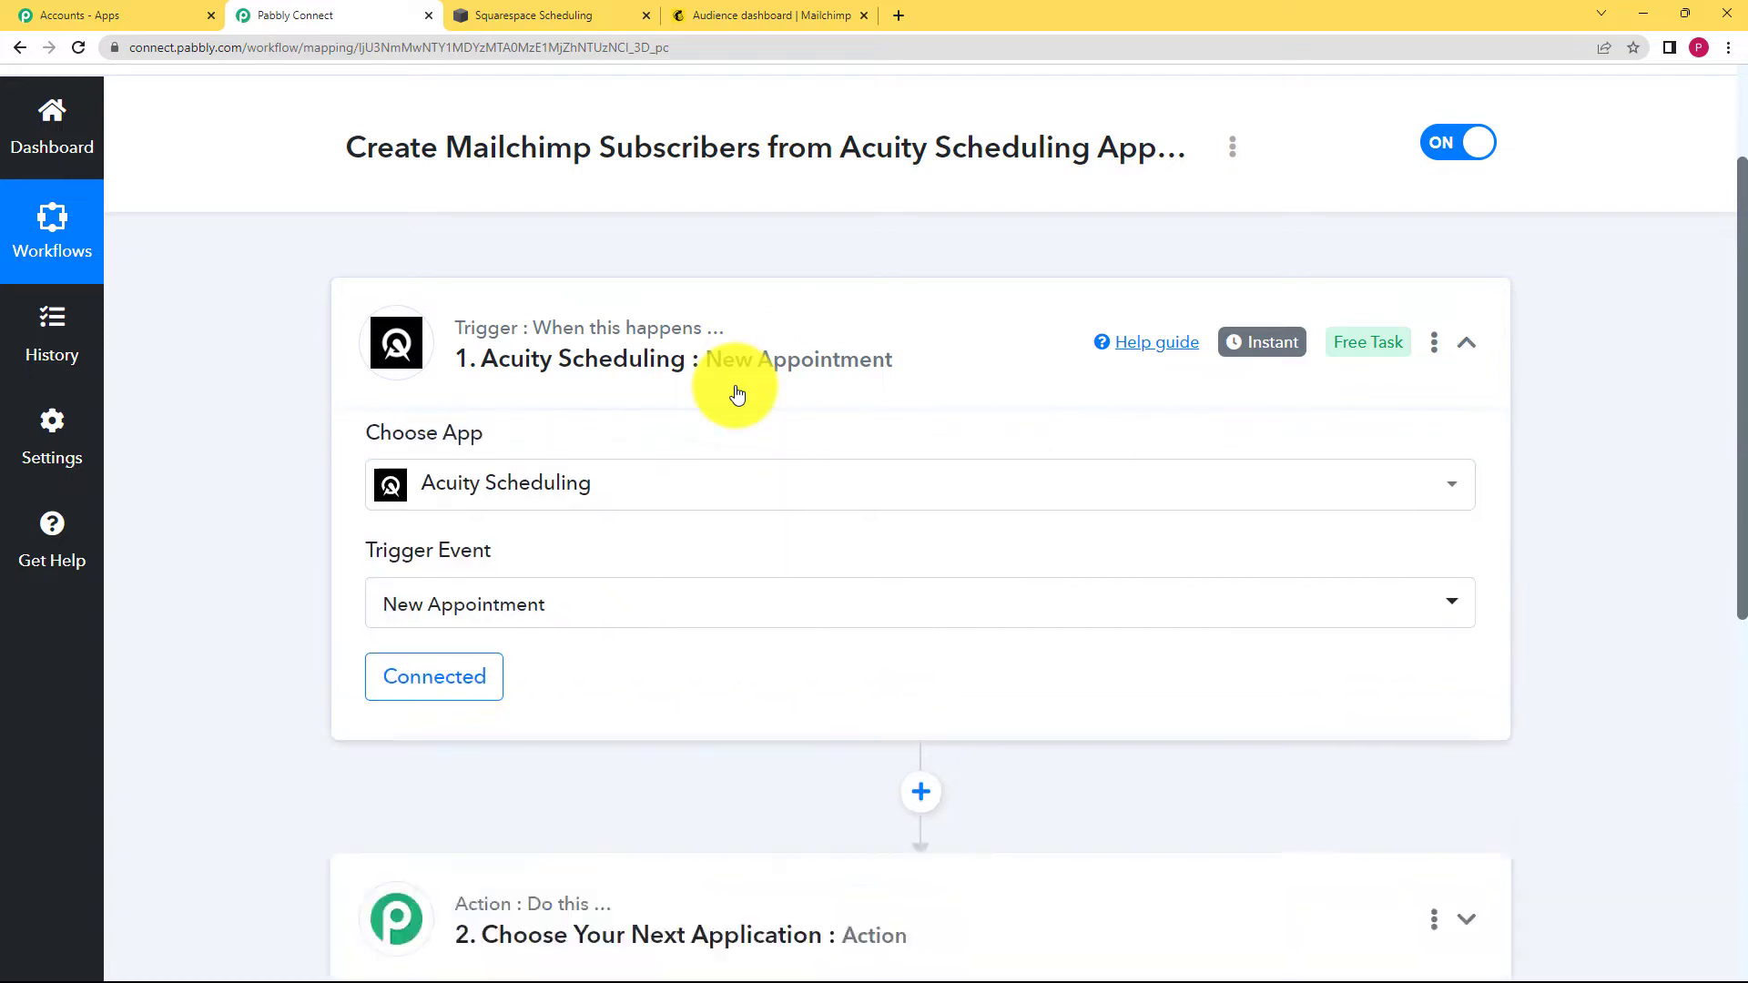
{"action": "scroll", "coordinate": [1060, 647], "scroll_direction": "down", "scroll_amount": 5}
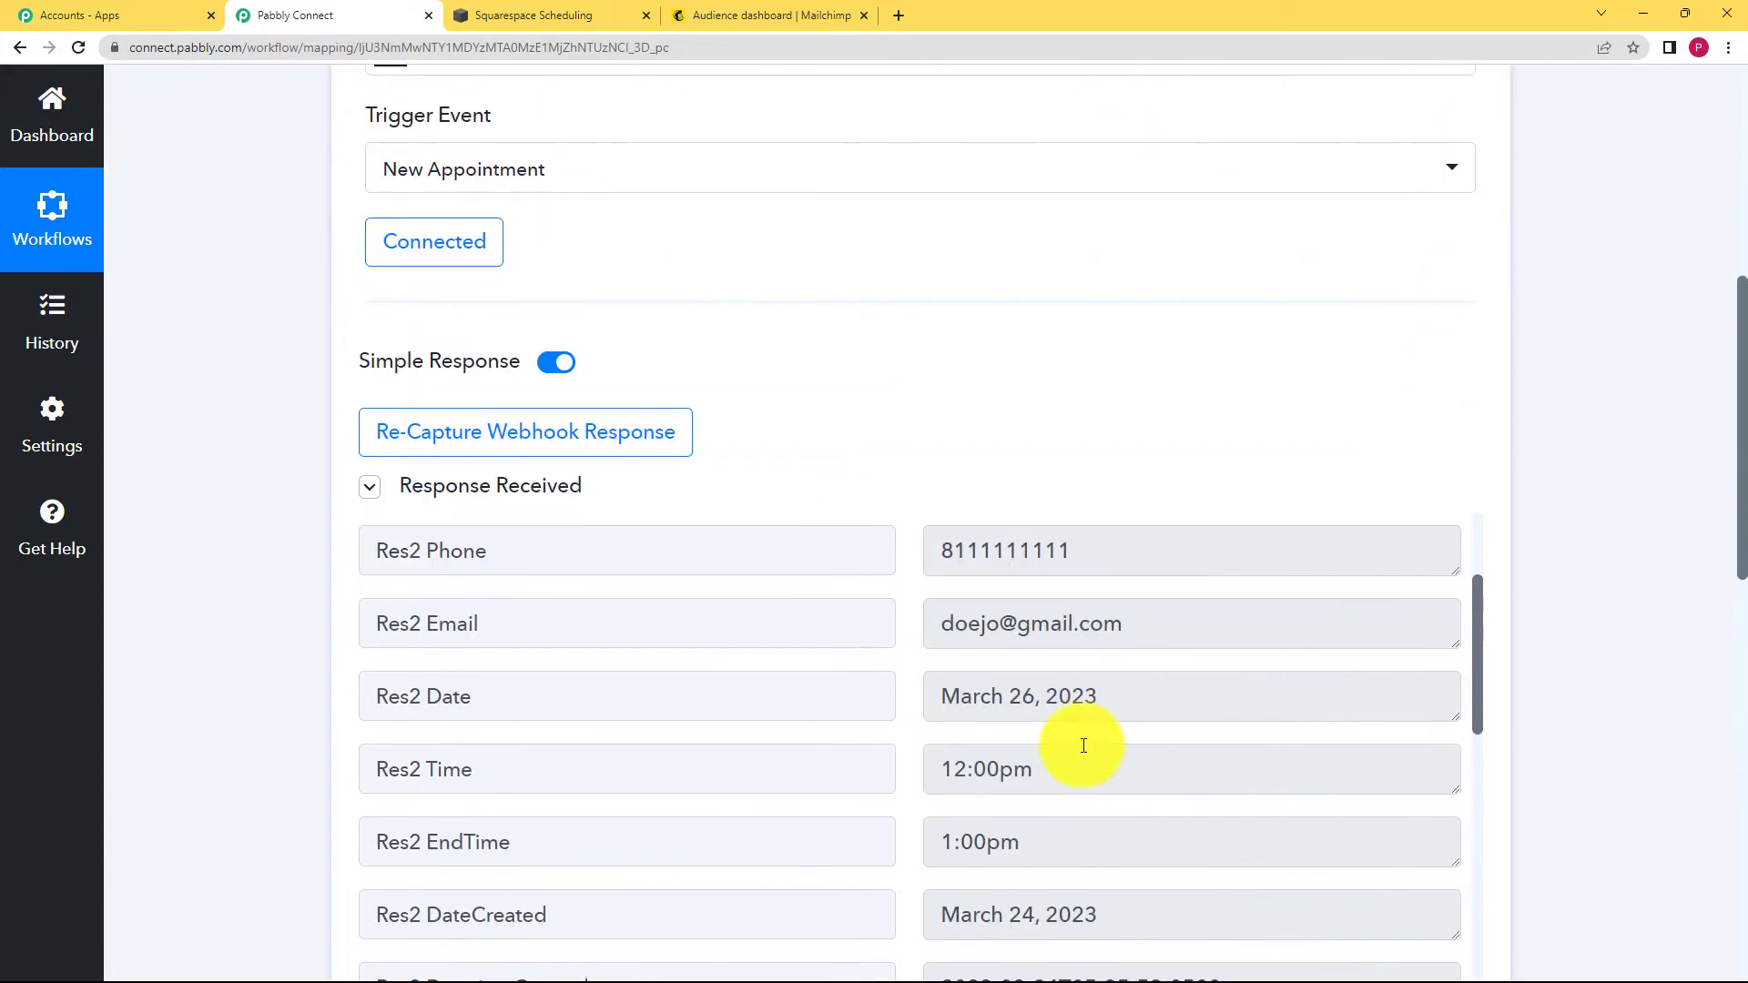
{"action": "scroll", "coordinate": [1083, 745], "scroll_direction": "up", "scroll_amount": 3}
{"action": "scroll", "coordinate": [917, 328], "scroll_direction": "up", "scroll_amount": 7}
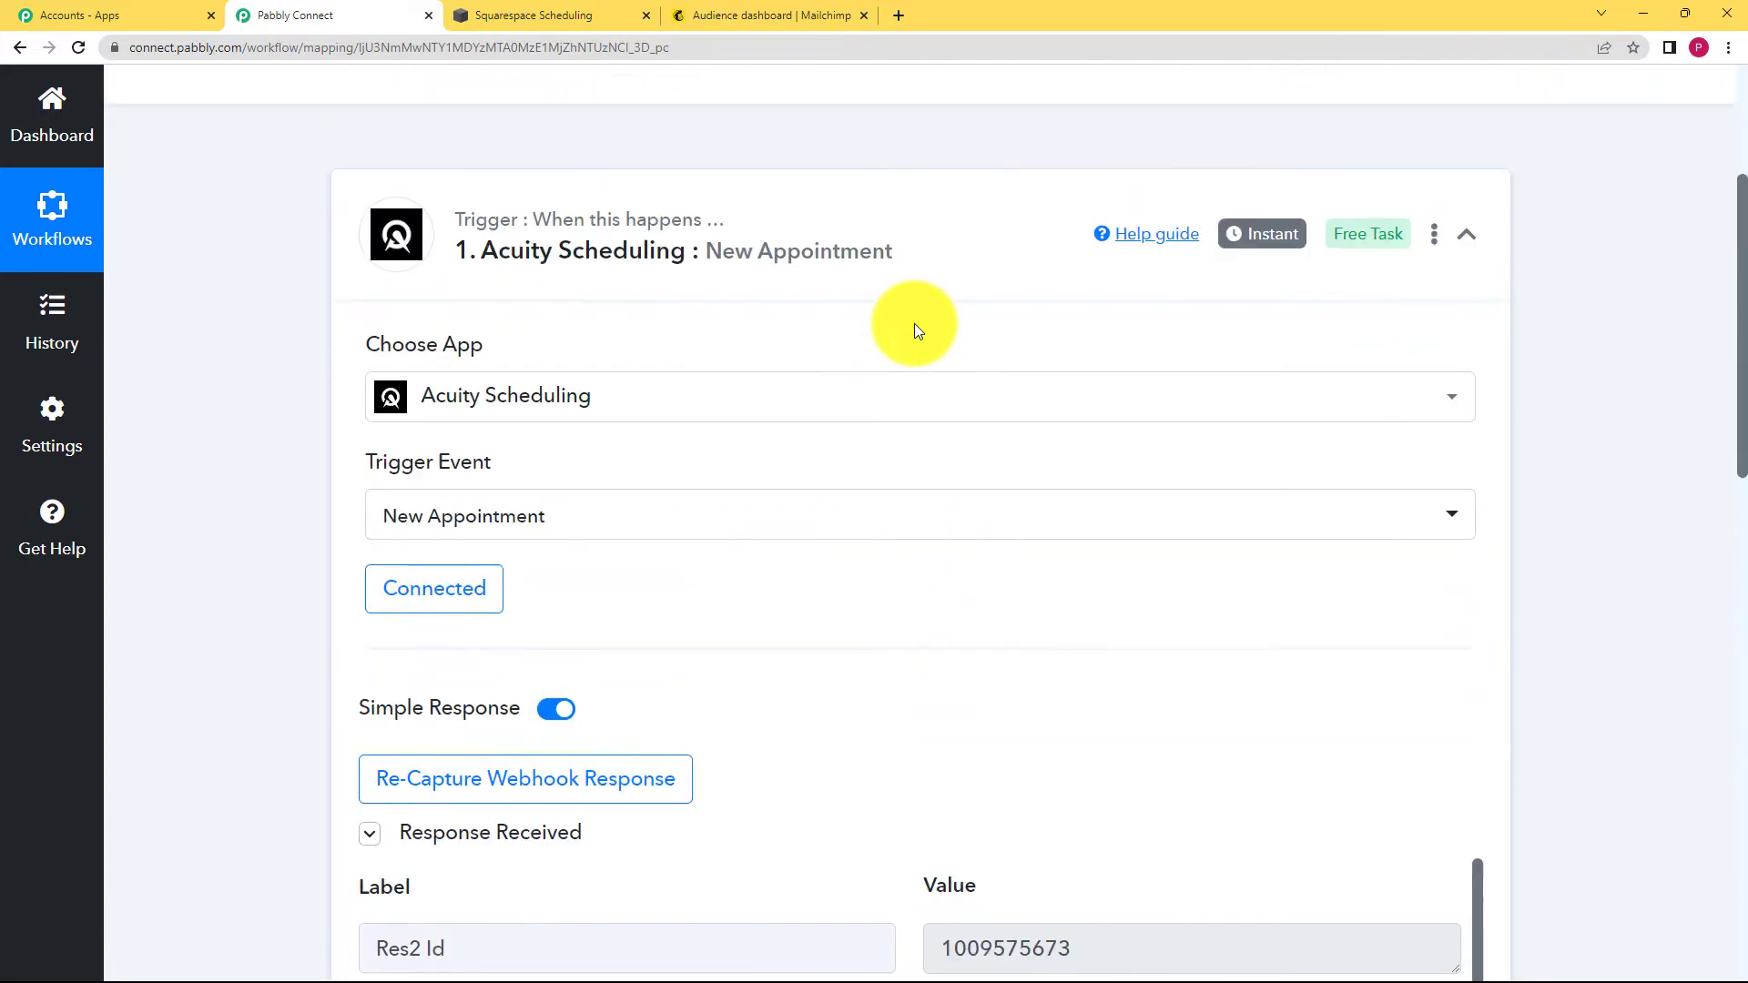
{"action": "left_click", "coordinate": [710, 546]}
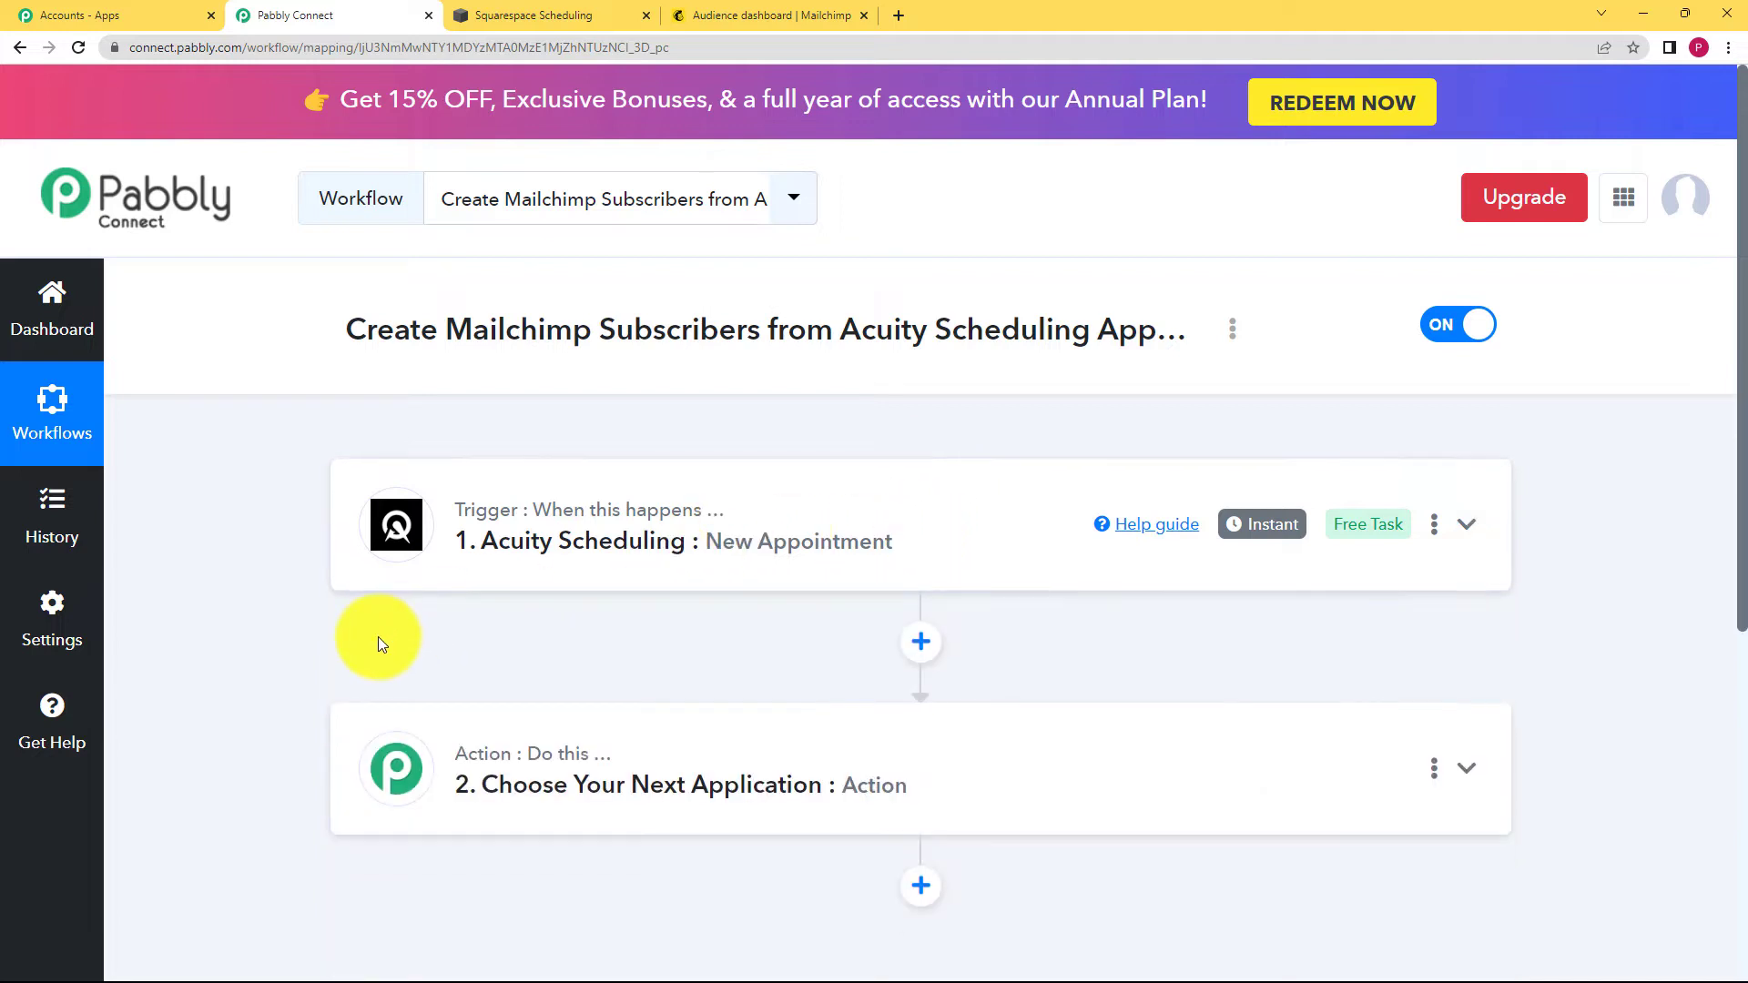
- Set the action step's app to MailChimp with the Add New Member with Custom Fields event
{"action": "scroll", "coordinate": [371, 643], "scroll_direction": "down", "scroll_amount": 2}
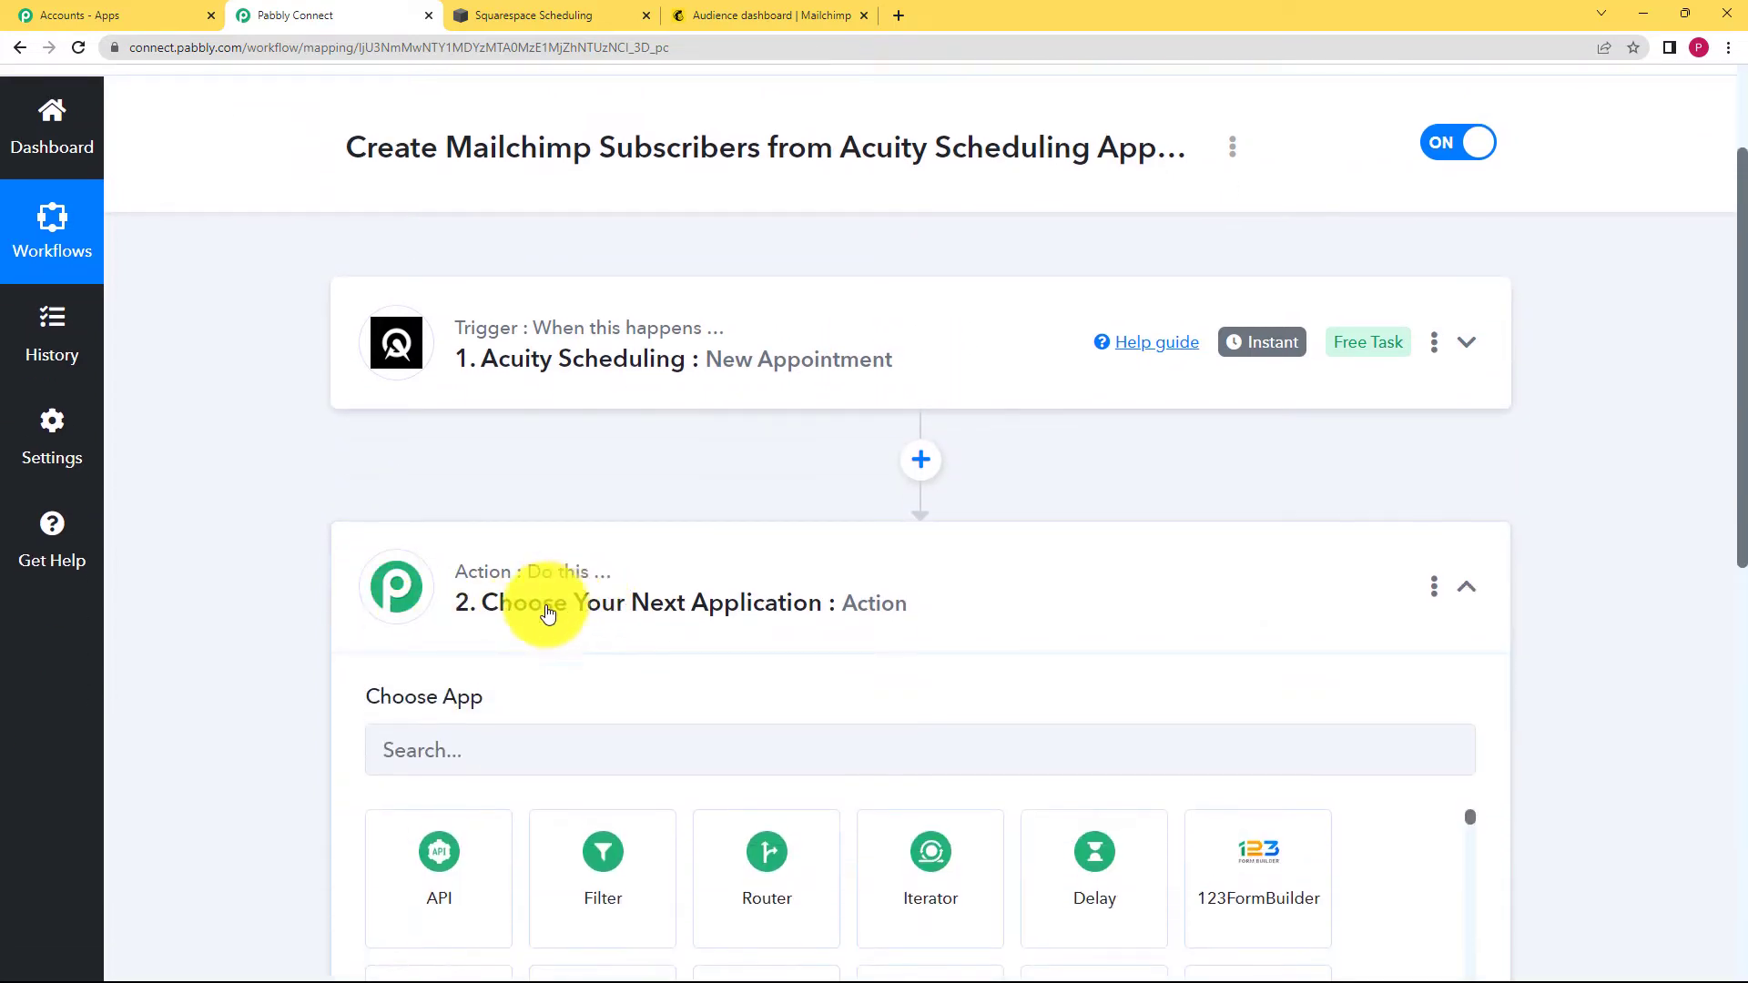
{"action": "left_click", "coordinate": [597, 752]}
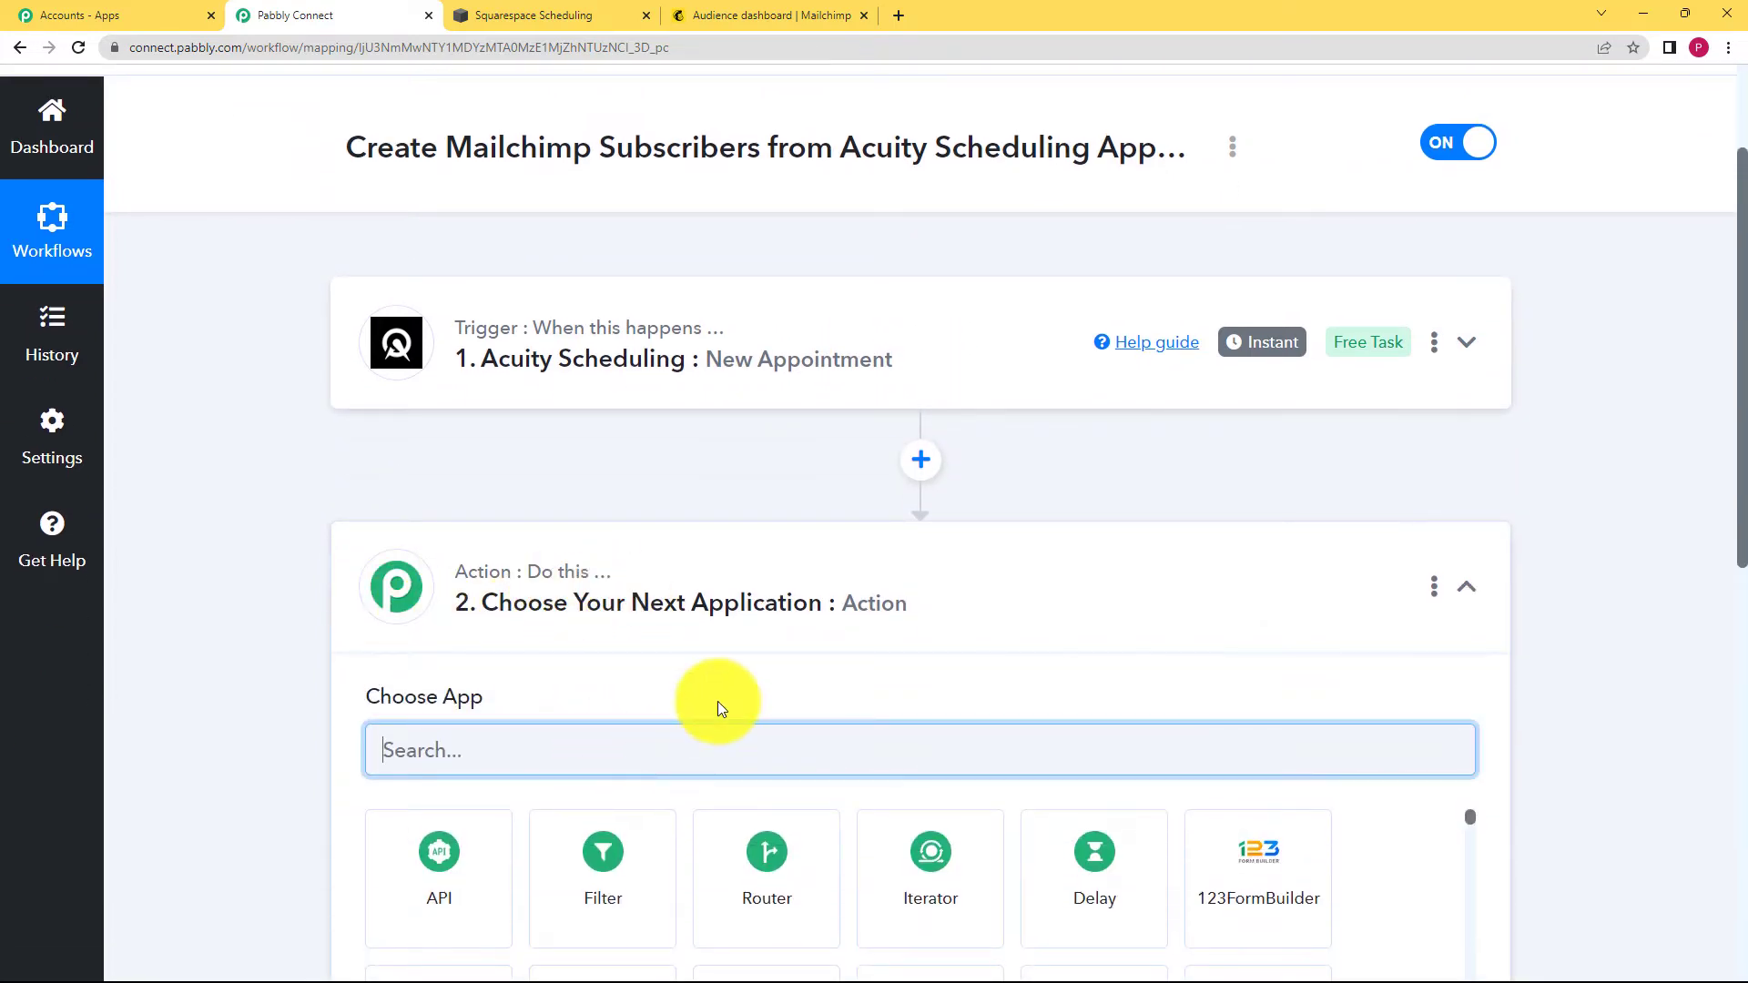
{"action": "type", "text": "mailchi"}
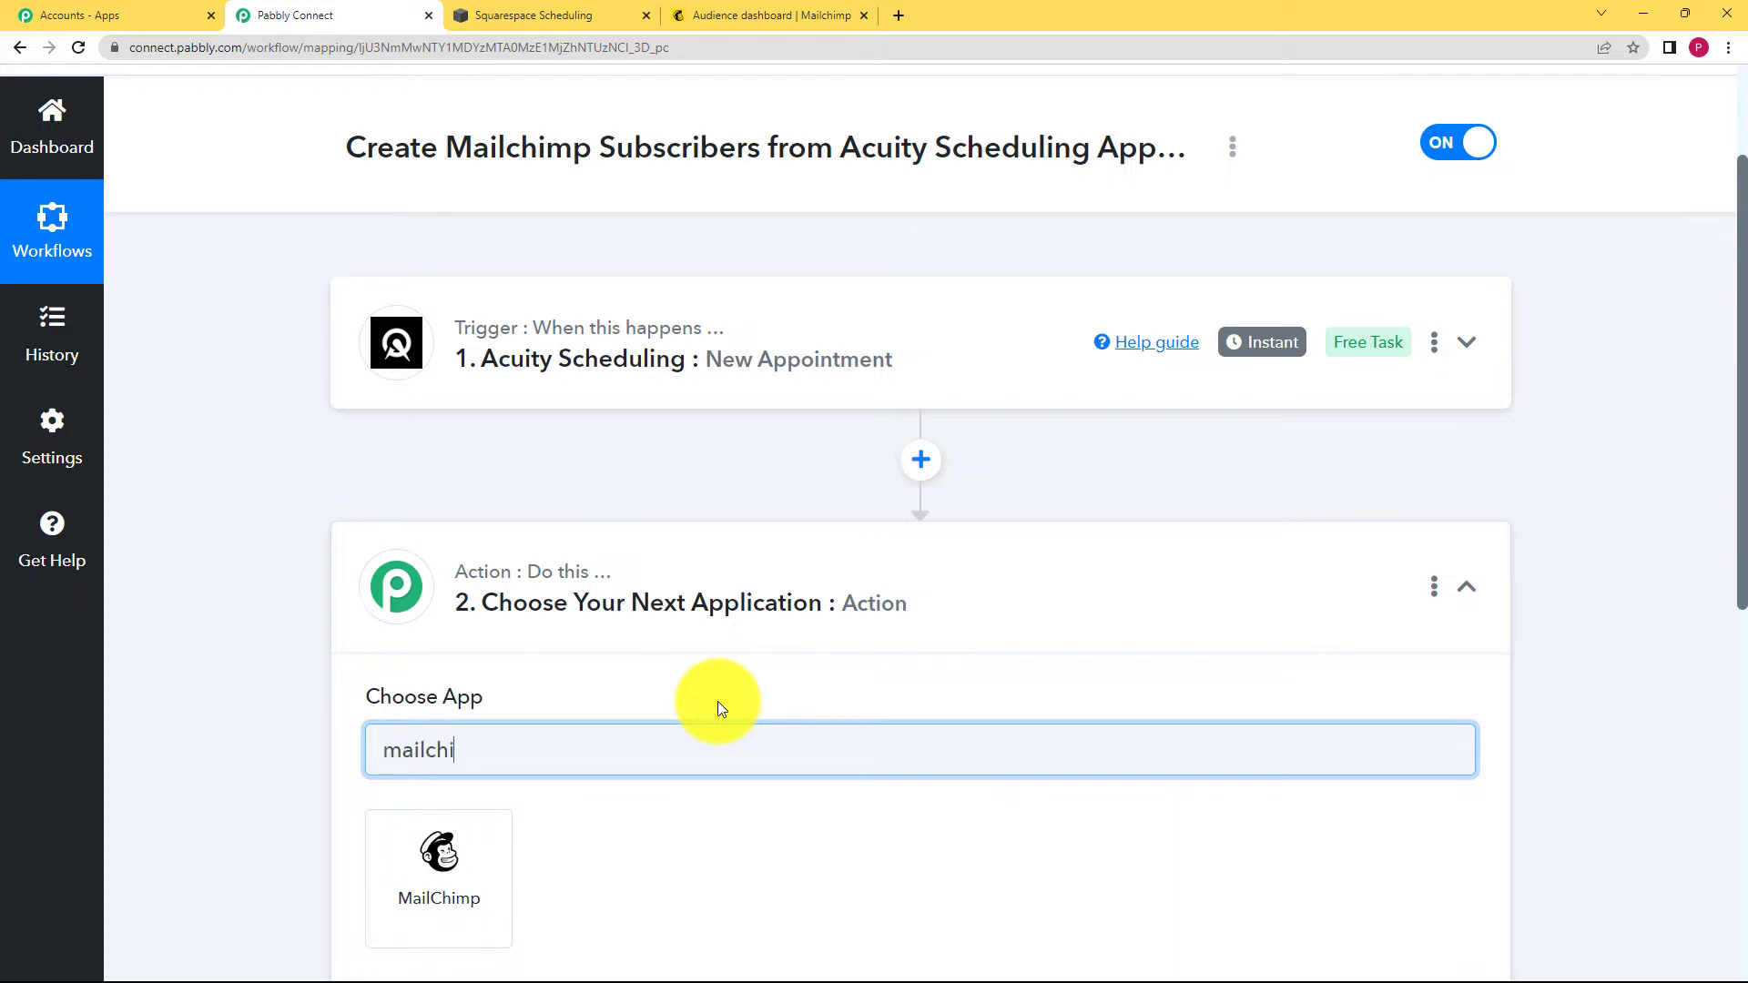
{"action": "left_click", "coordinate": [410, 910]}
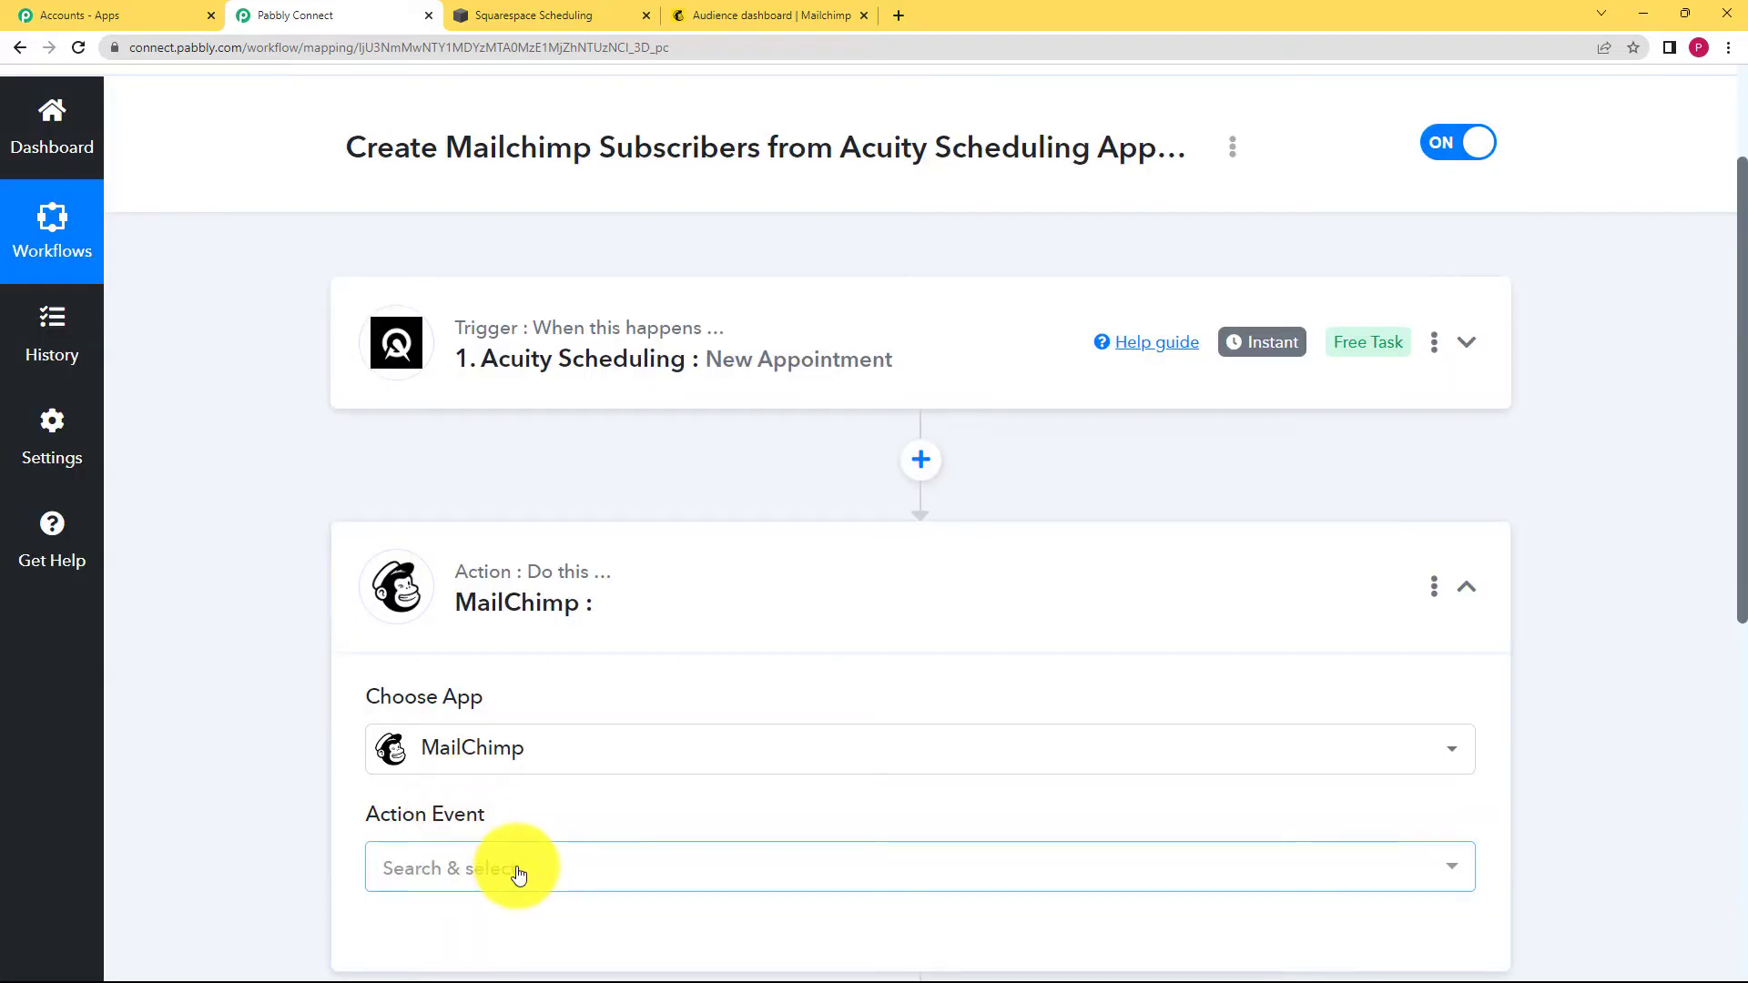
{"action": "left_click", "coordinate": [515, 866]}
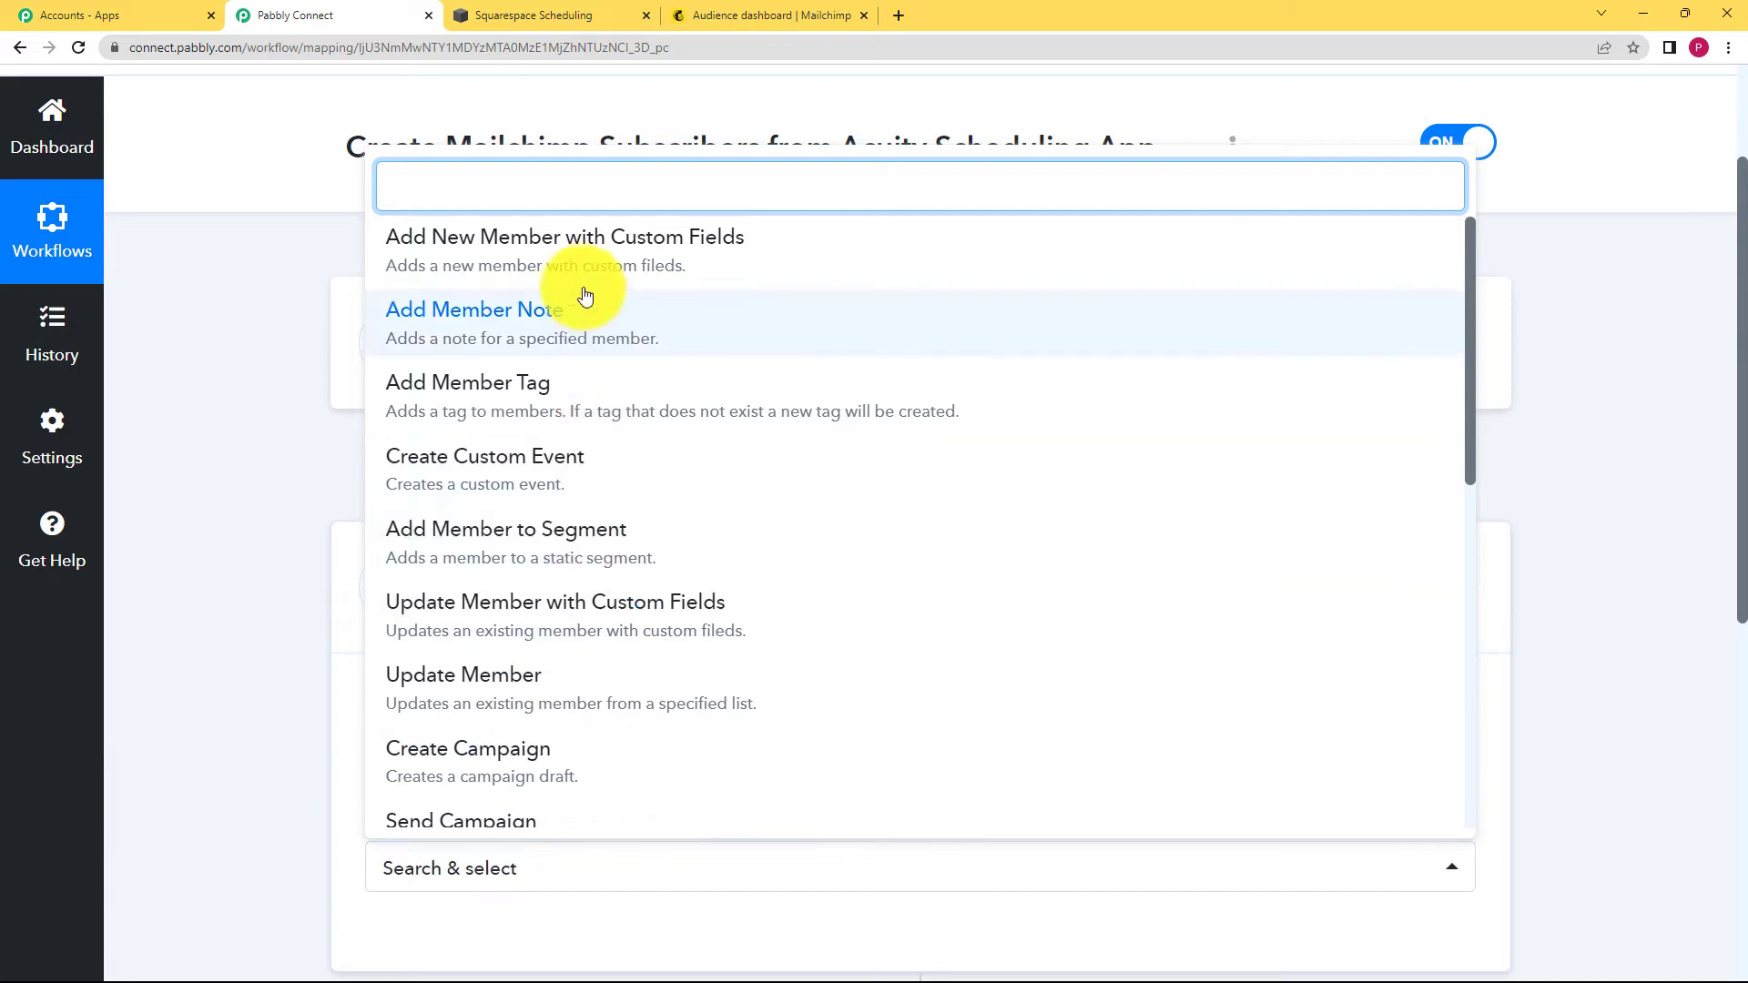
{"action": "left_click", "coordinate": [714, 247]}
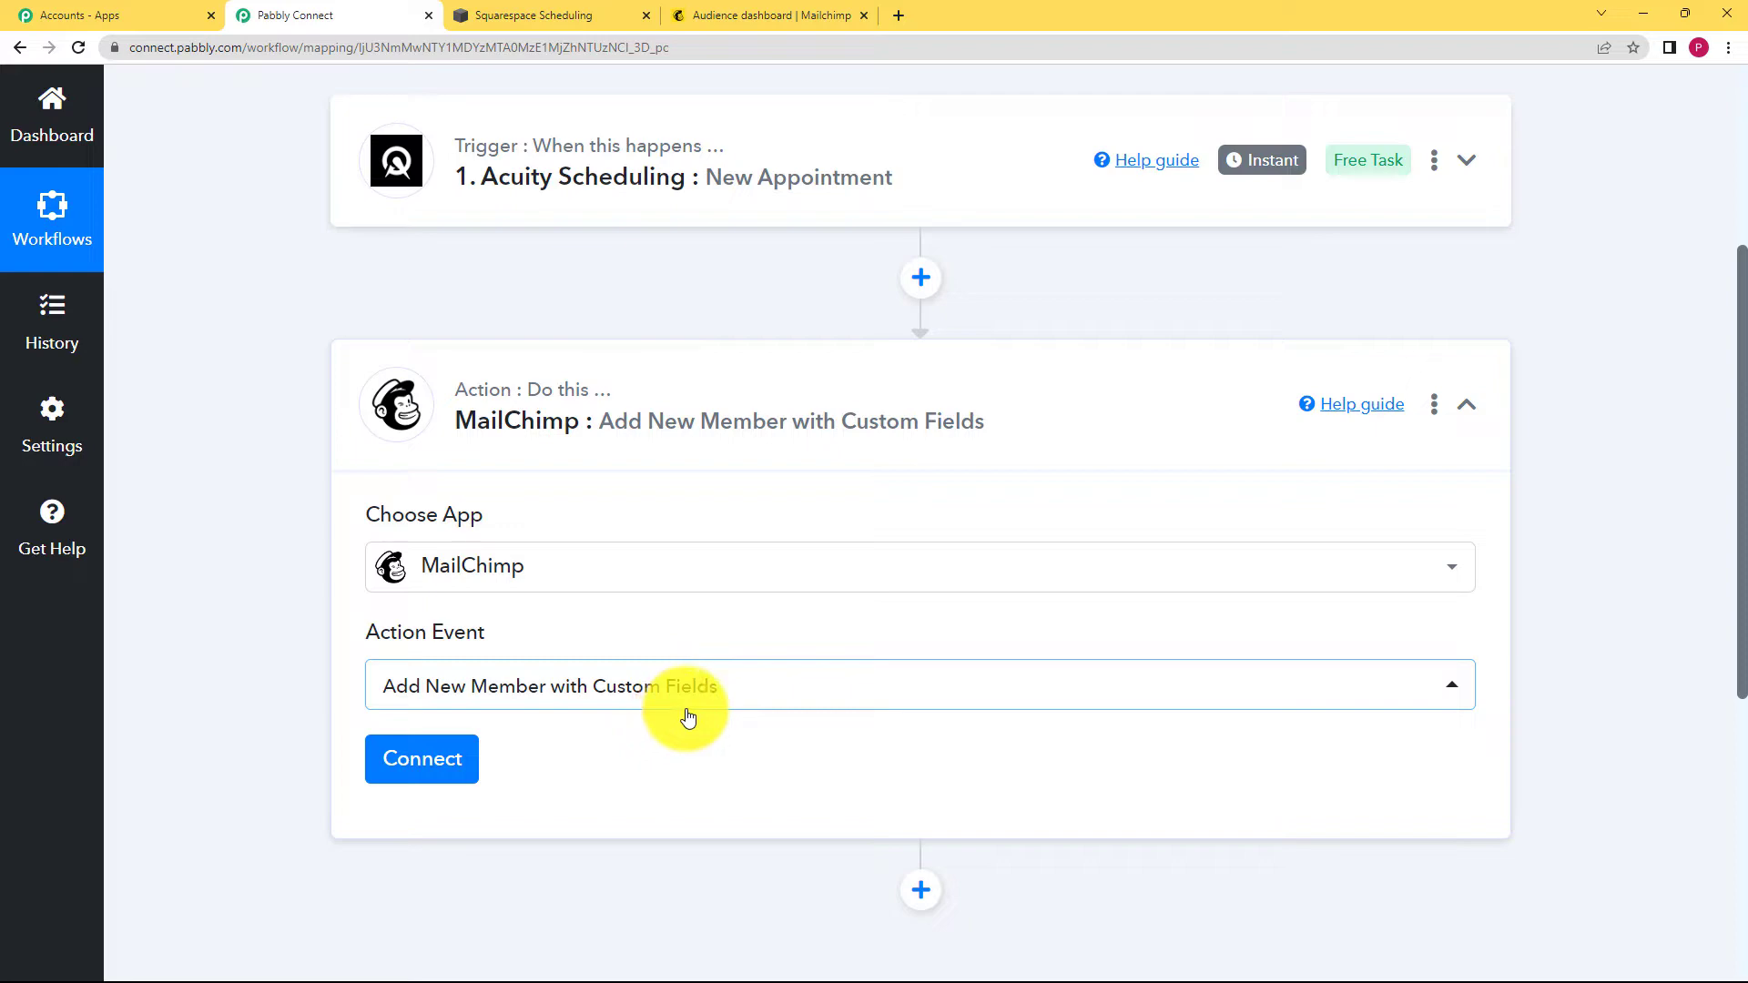
- Start adding a new MailChimp connection for the action and read the instructions for finding the API key
{"action": "left_click", "coordinate": [374, 758]}
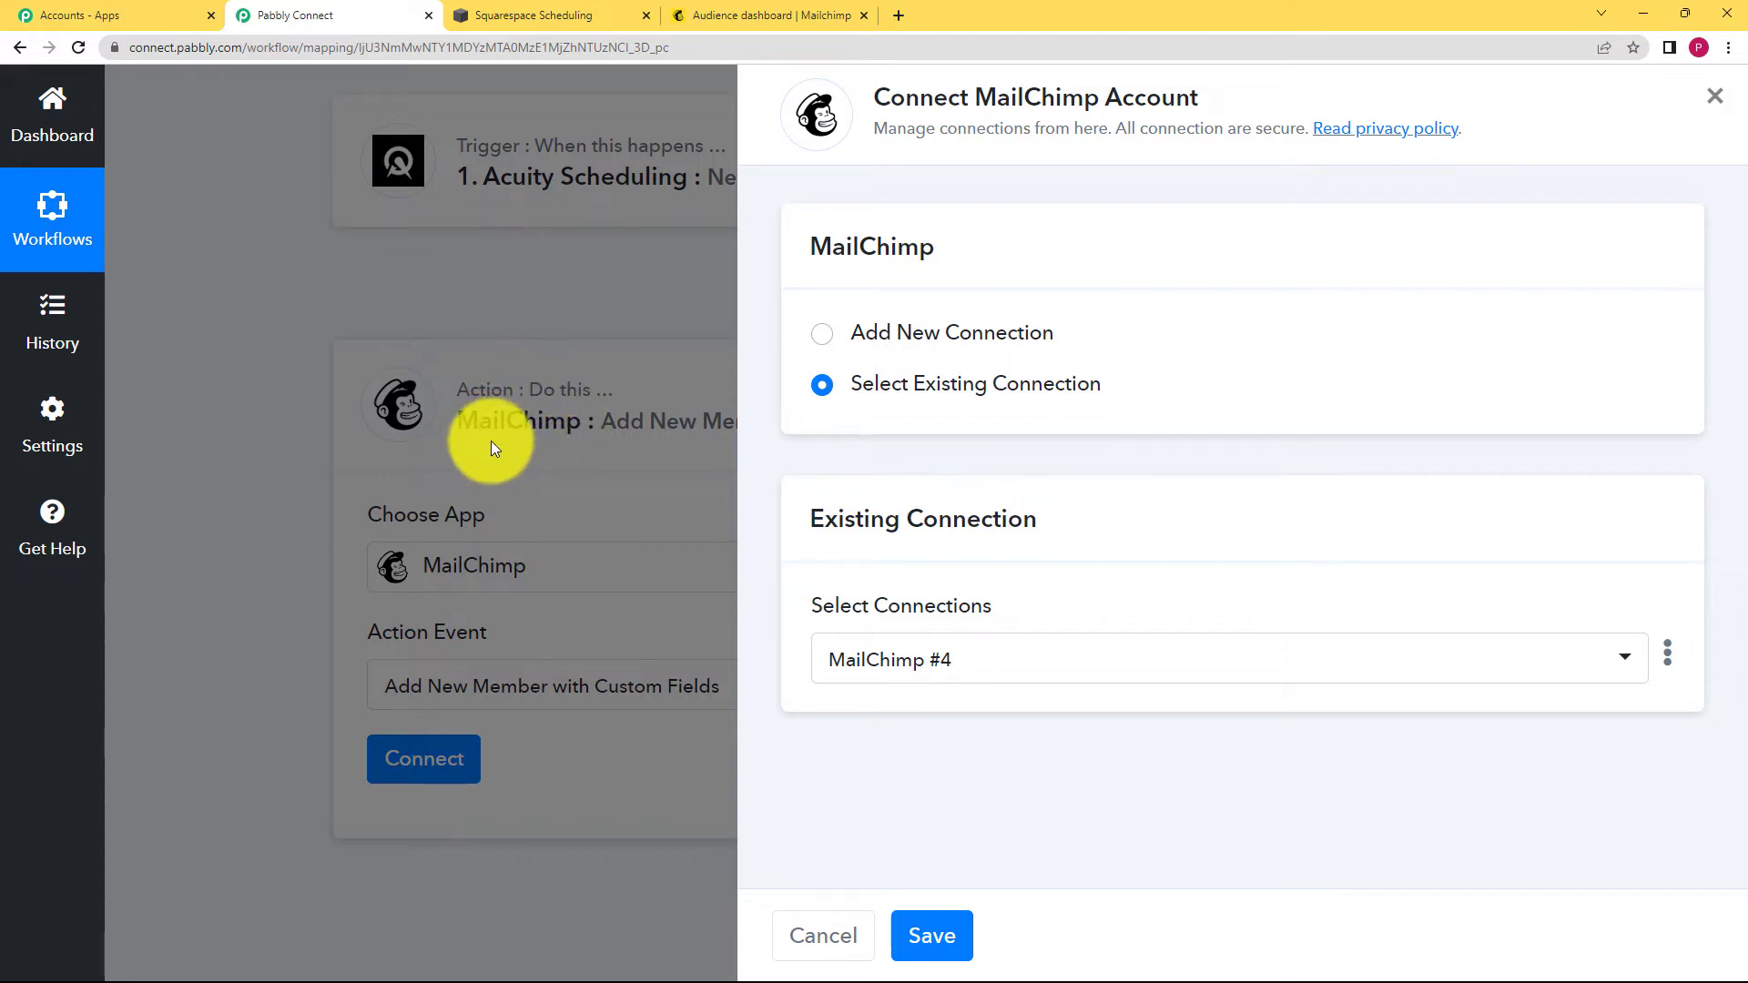
{"action": "left_click", "coordinate": [821, 333]}
{"action": "left_click", "coordinate": [923, 635]}
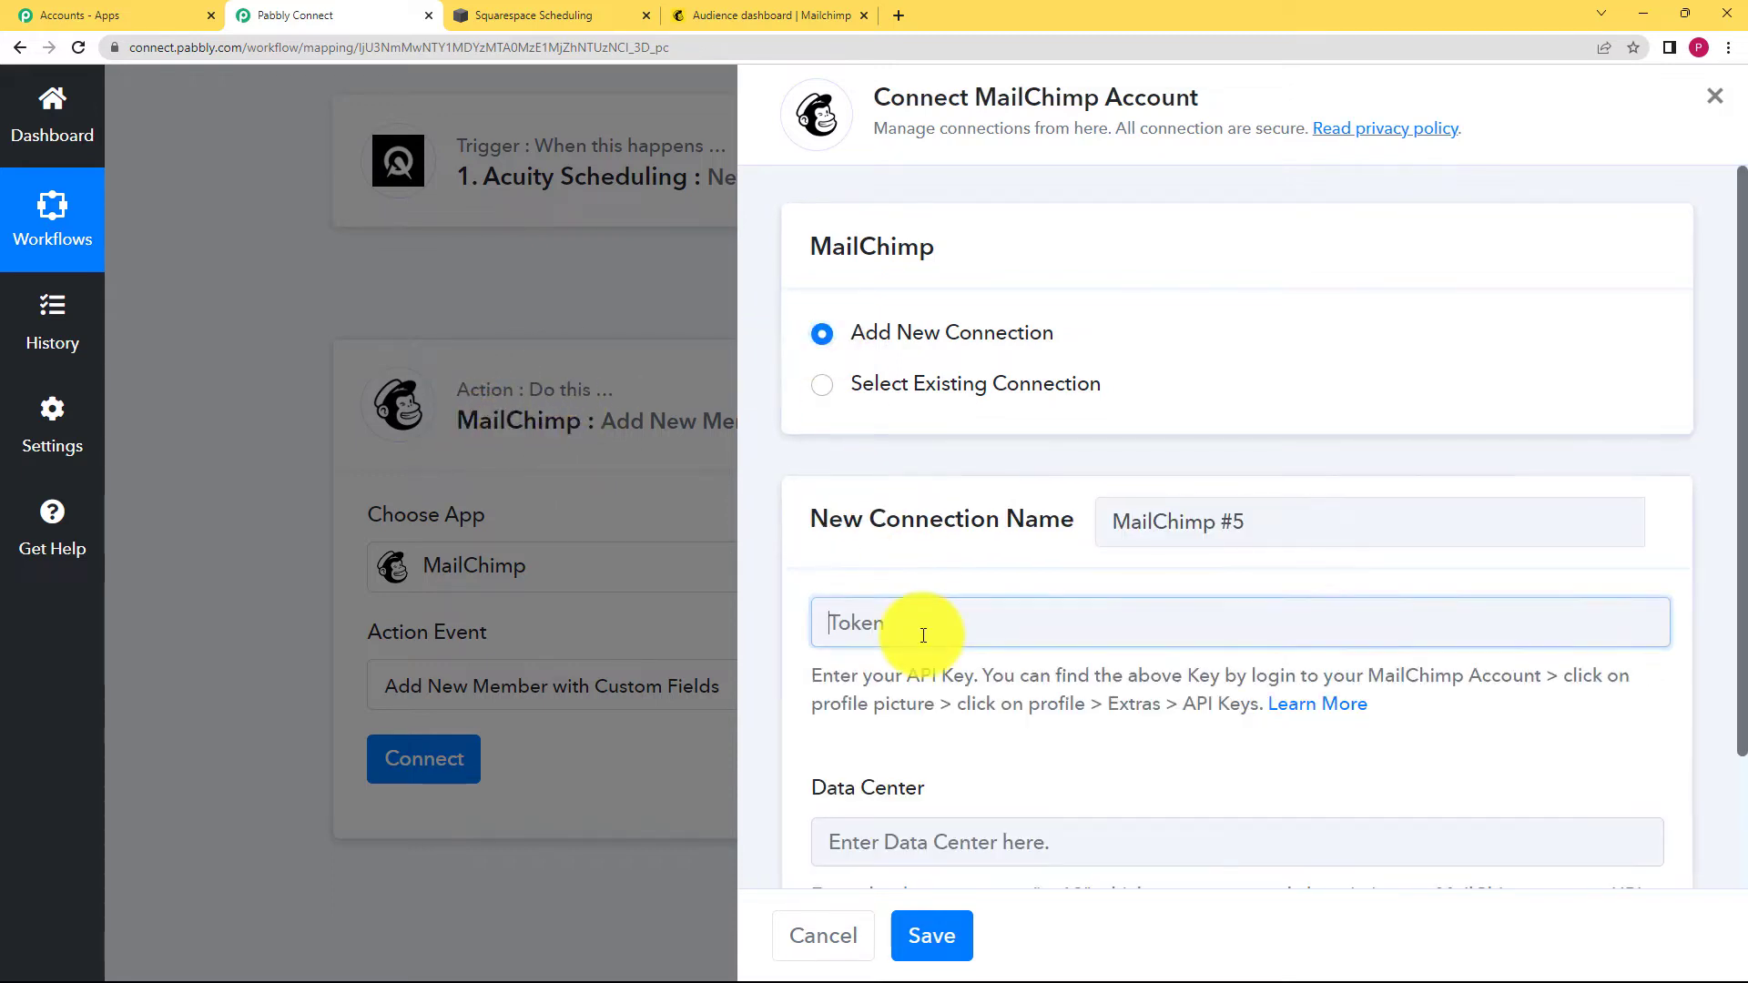
{"action": "scroll", "coordinate": [892, 674], "scroll_direction": "down", "scroll_amount": 2}
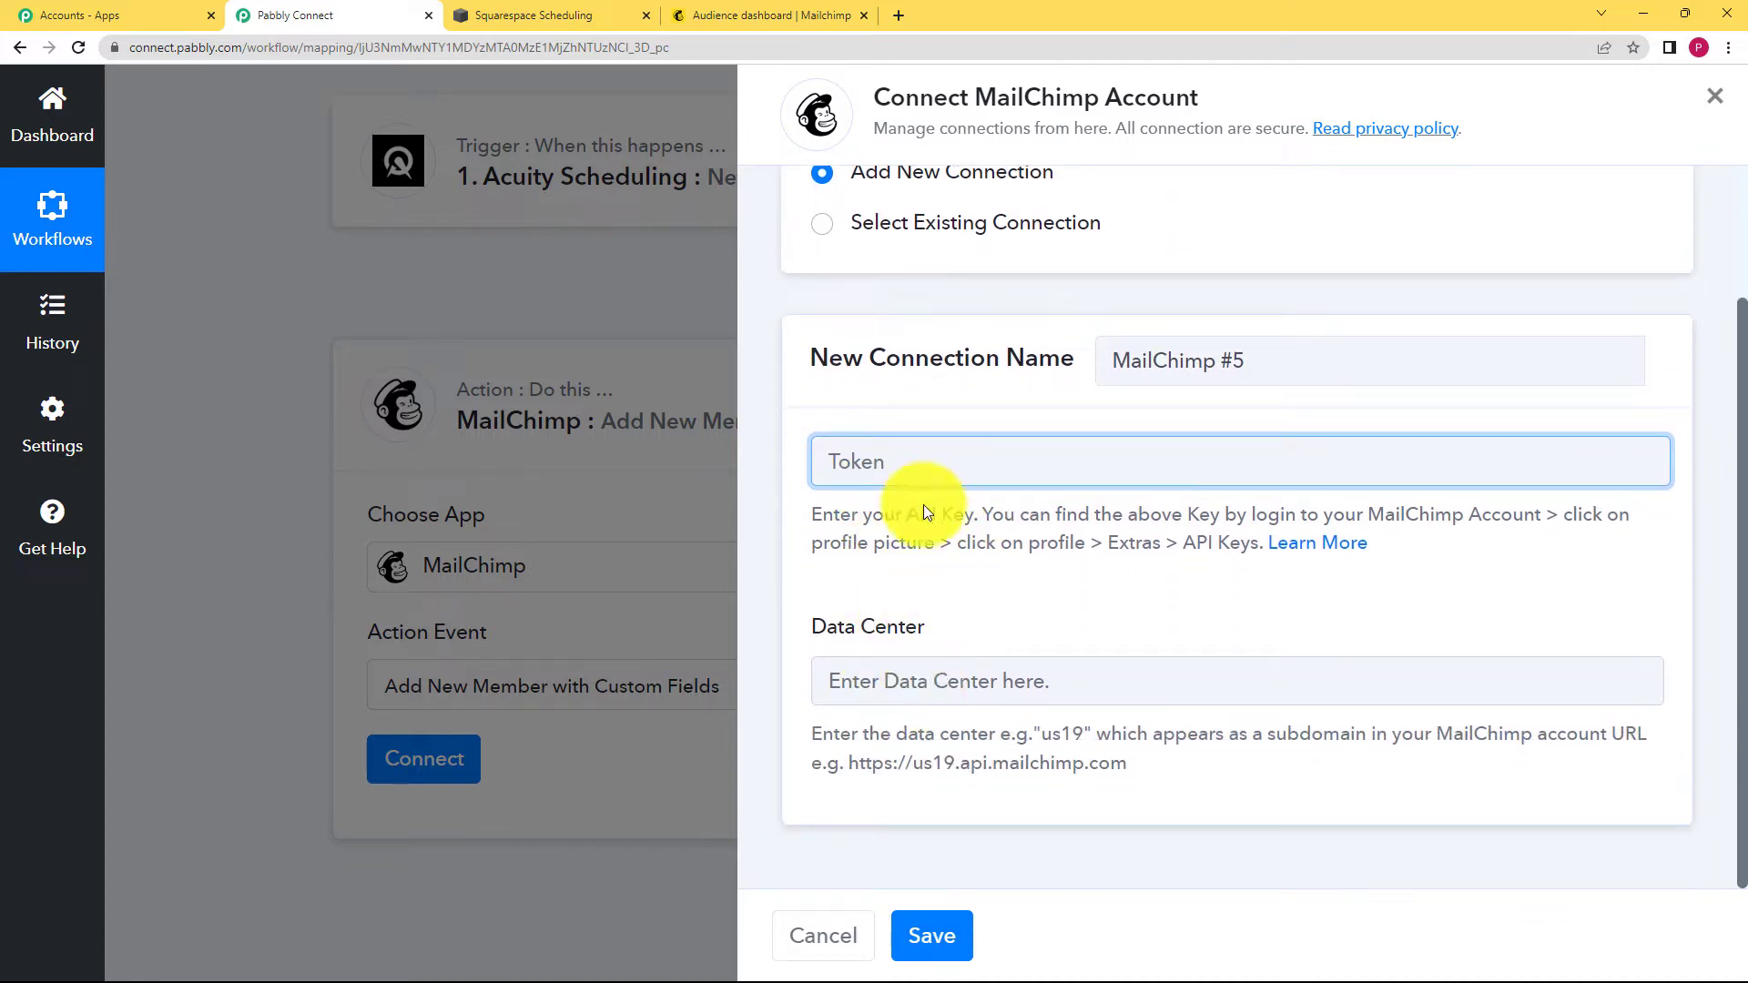
{"action": "left_click_drag", "start_coordinate": [810, 515], "coordinate": [1331, 564]}
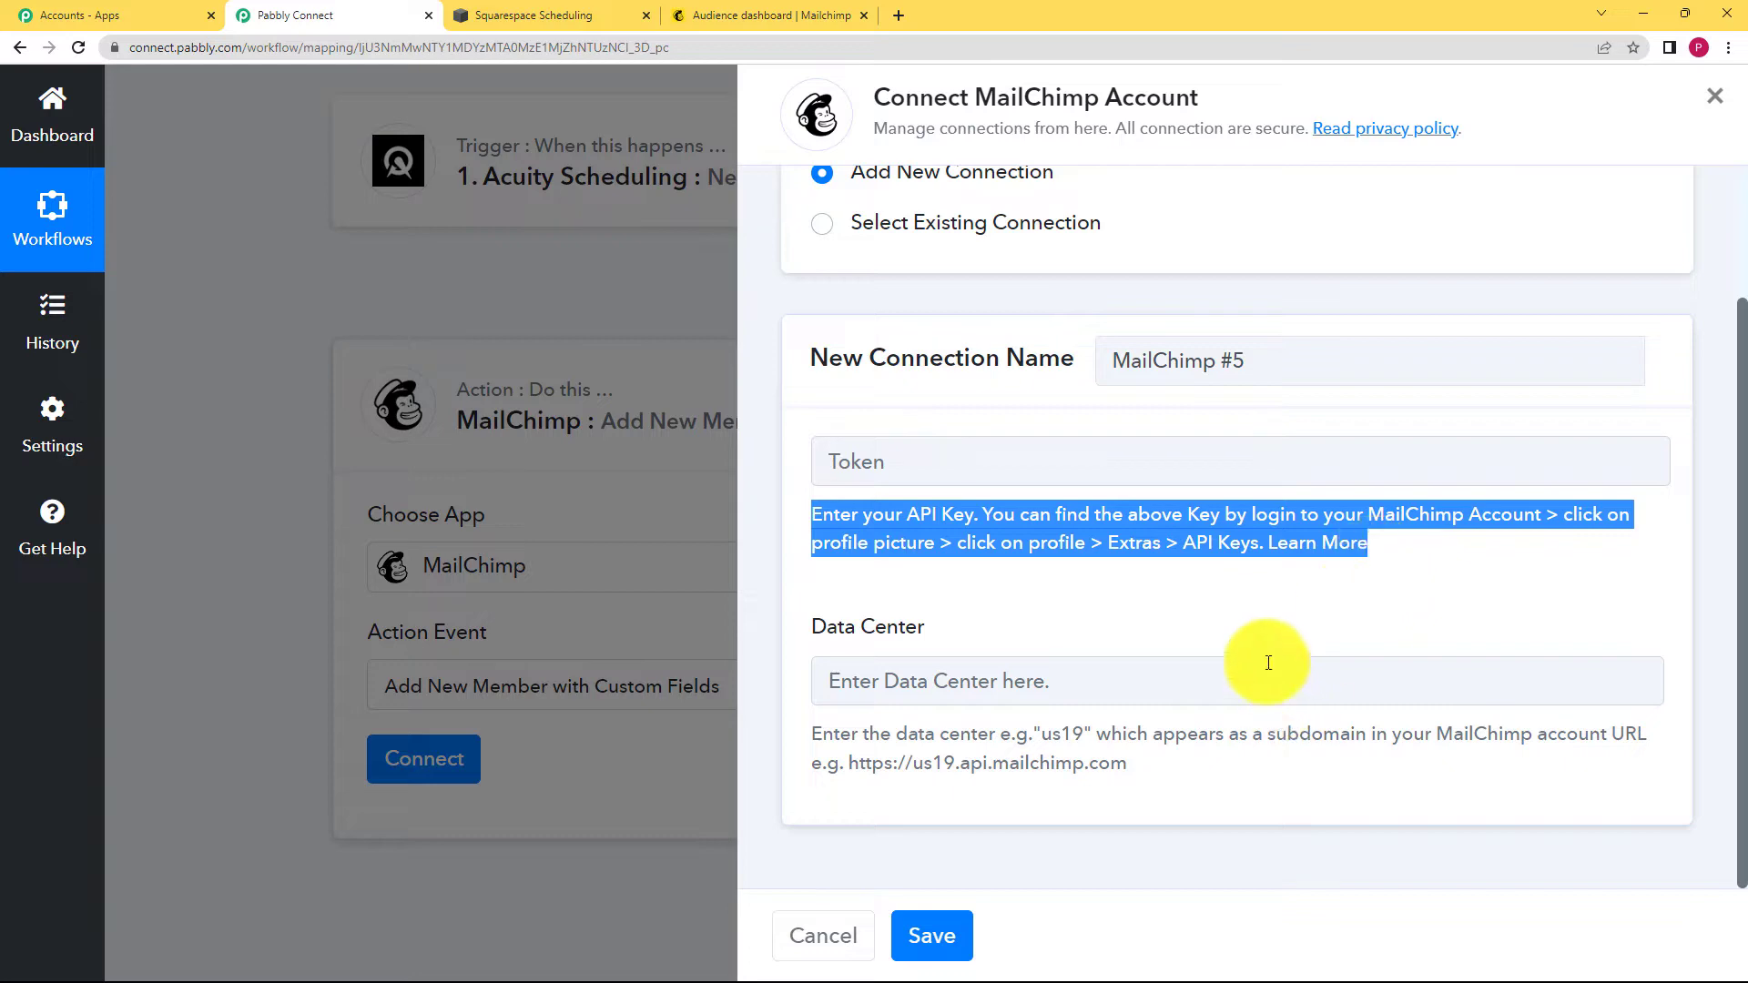
{"action": "left_click", "coordinate": [1248, 619]}
- Switch to Mailchimp and open the API keys page from the account profile
{"action": "left_click", "coordinate": [774, 15]}
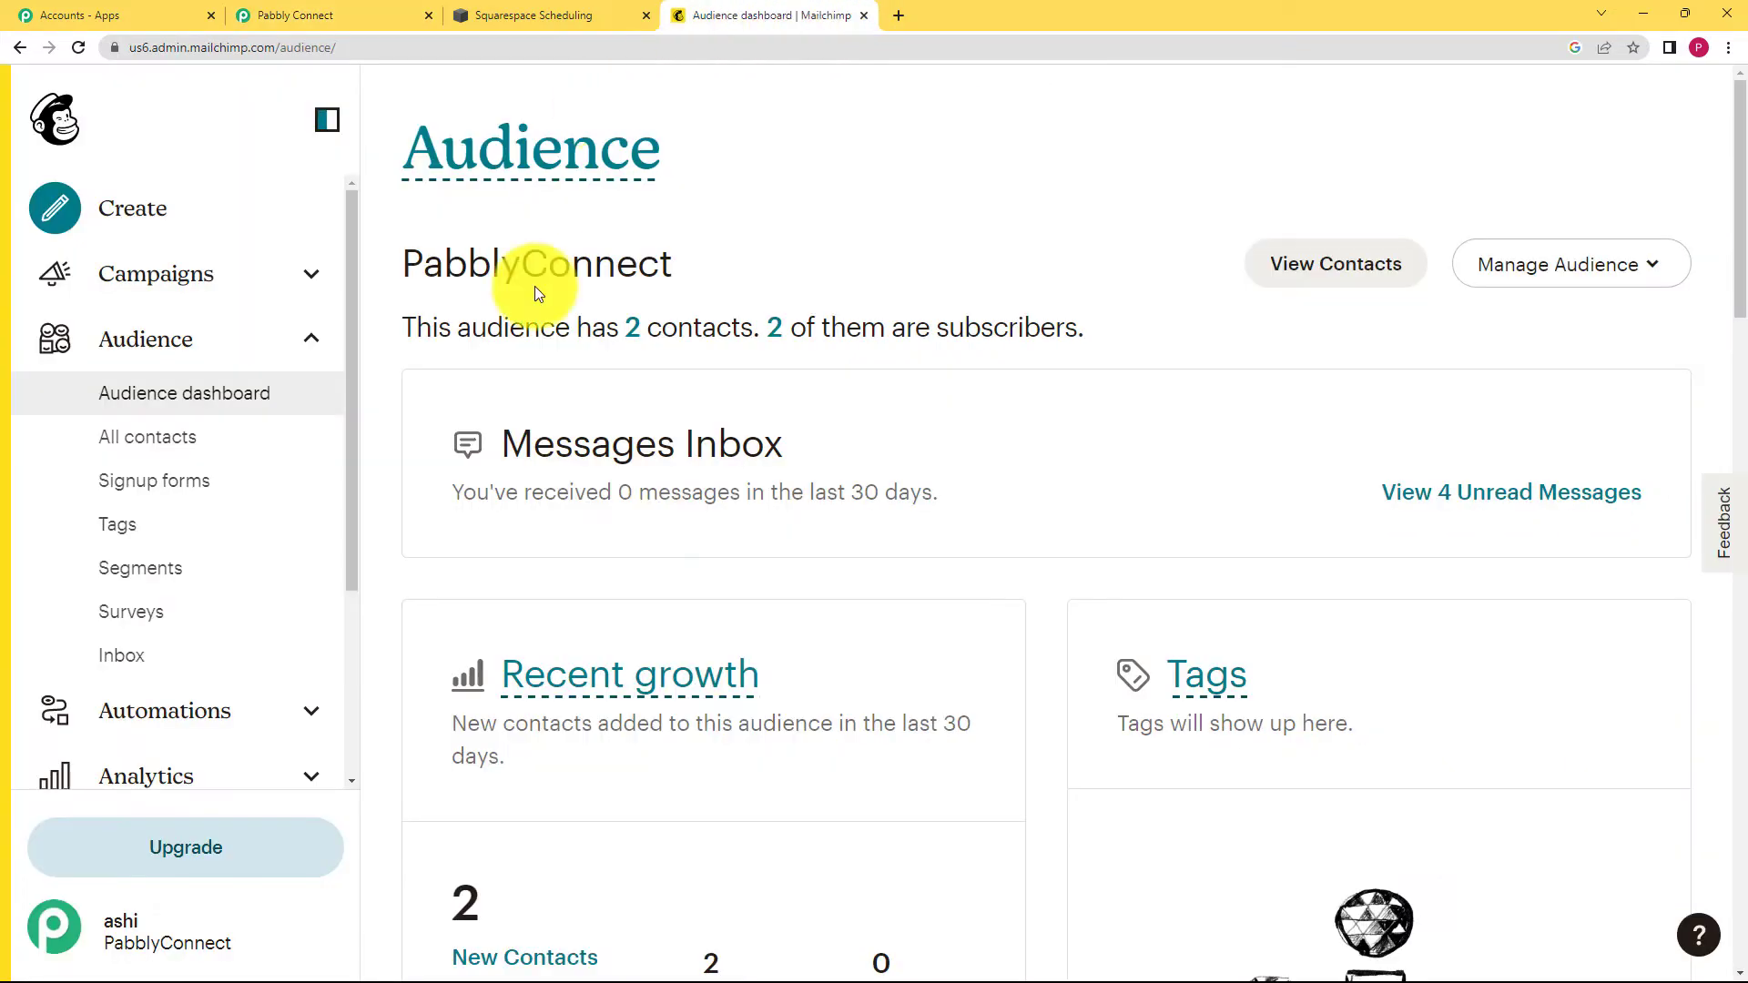
{"action": "left_click", "coordinate": [59, 928]}
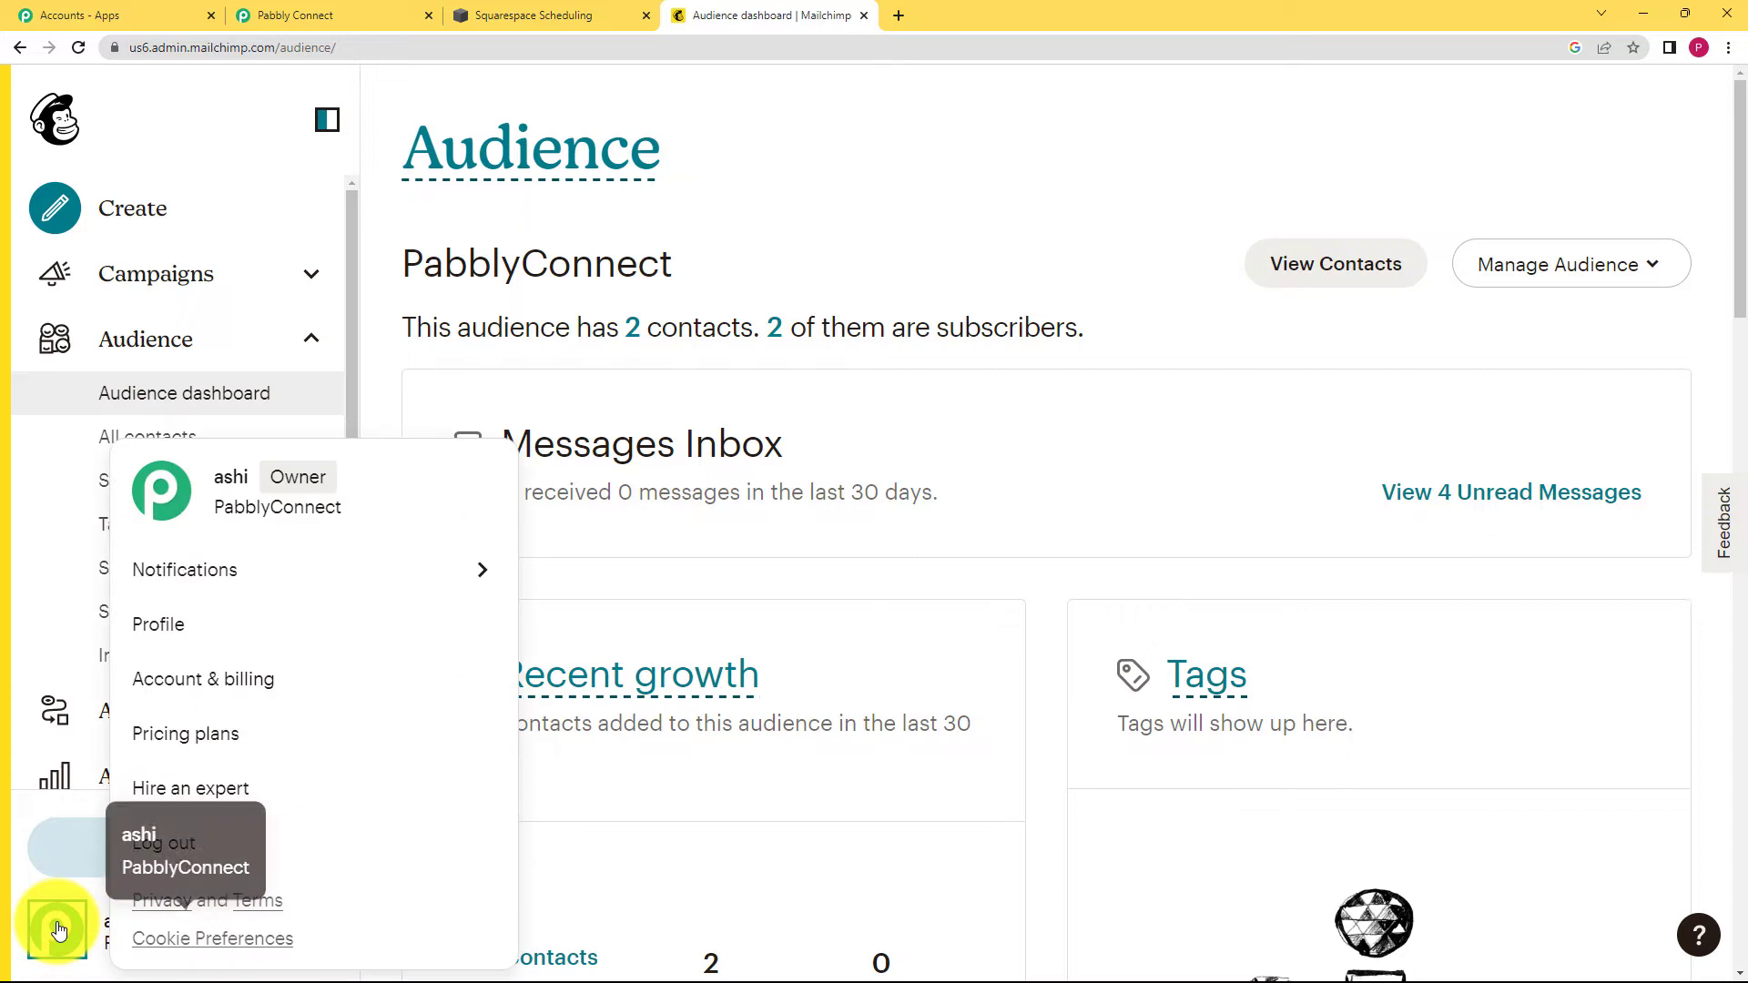
{"action": "left_click", "coordinate": [178, 638]}
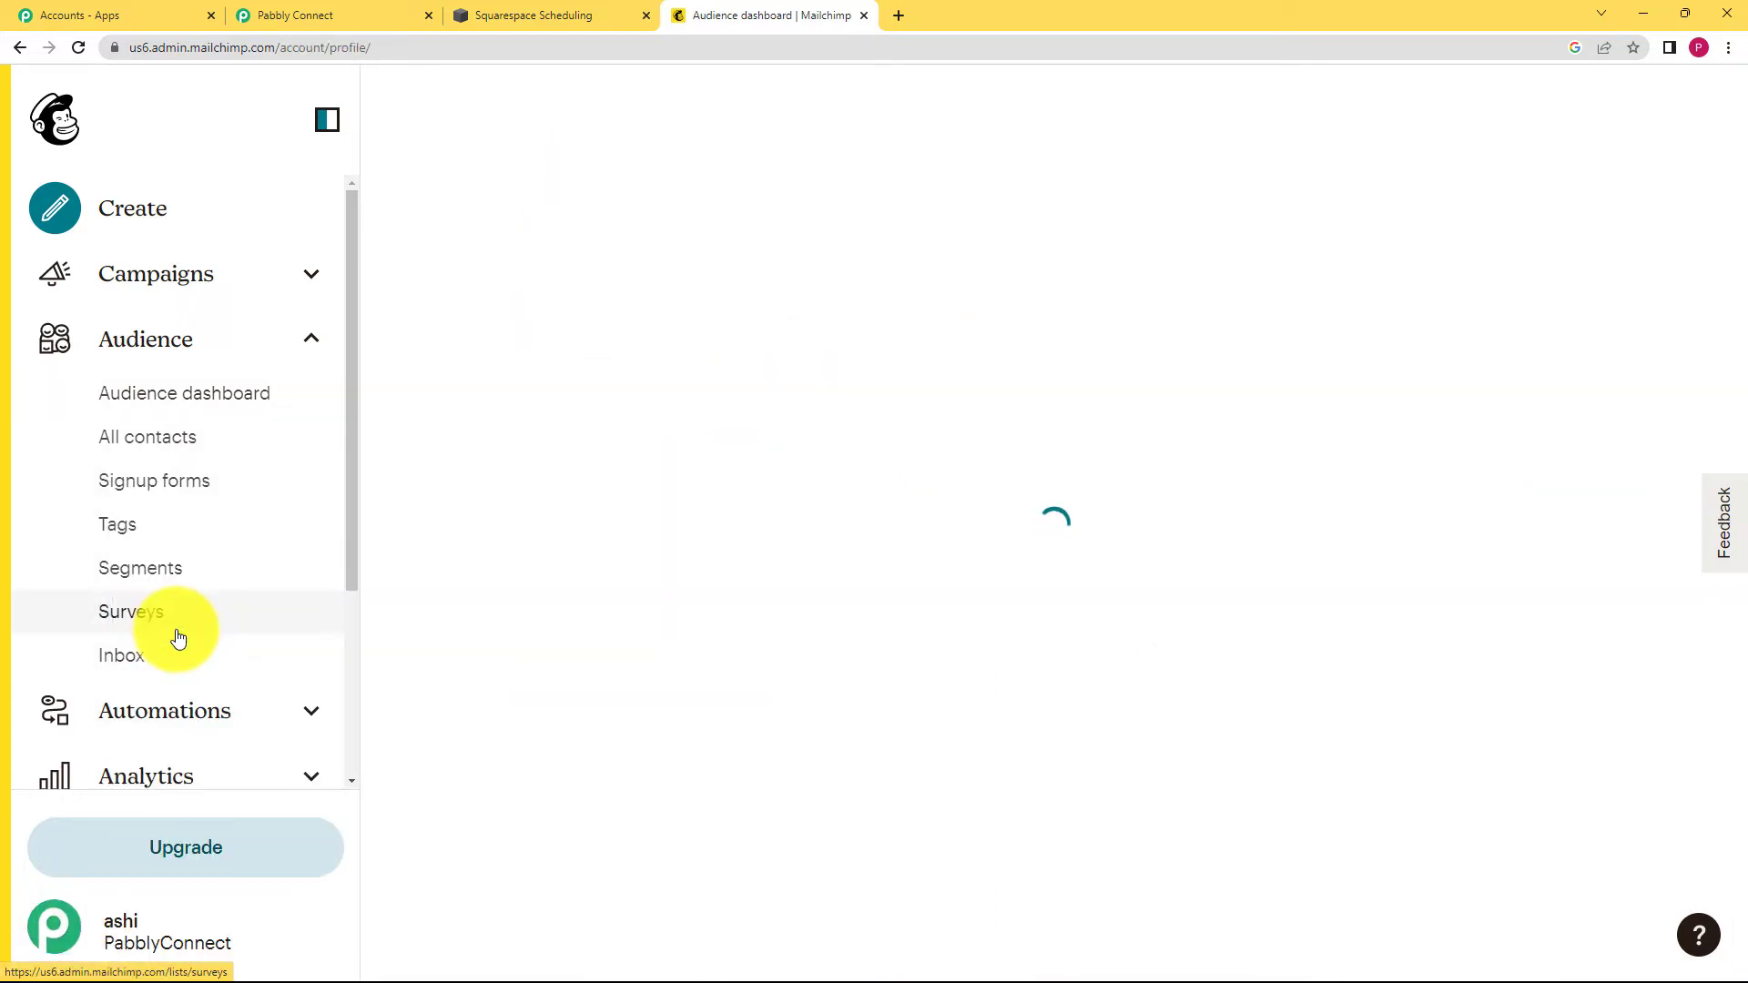
{"action": "left_click", "coordinate": [880, 310]}
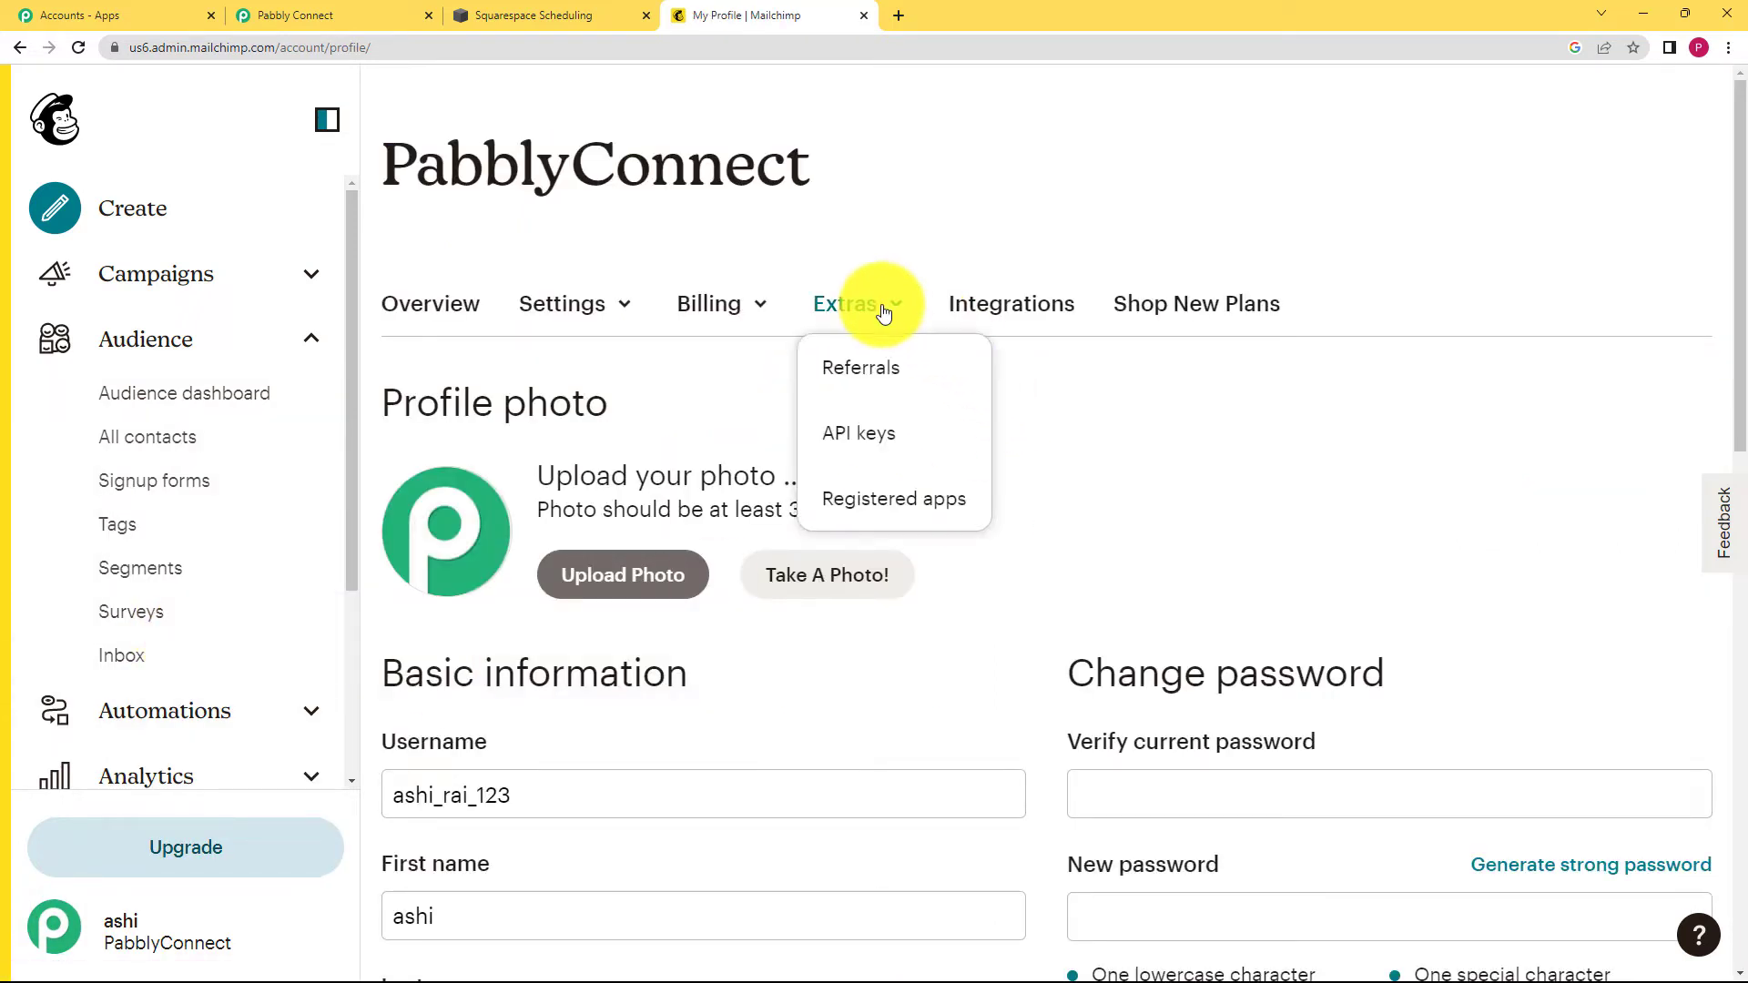
{"action": "left_click", "coordinate": [898, 434]}
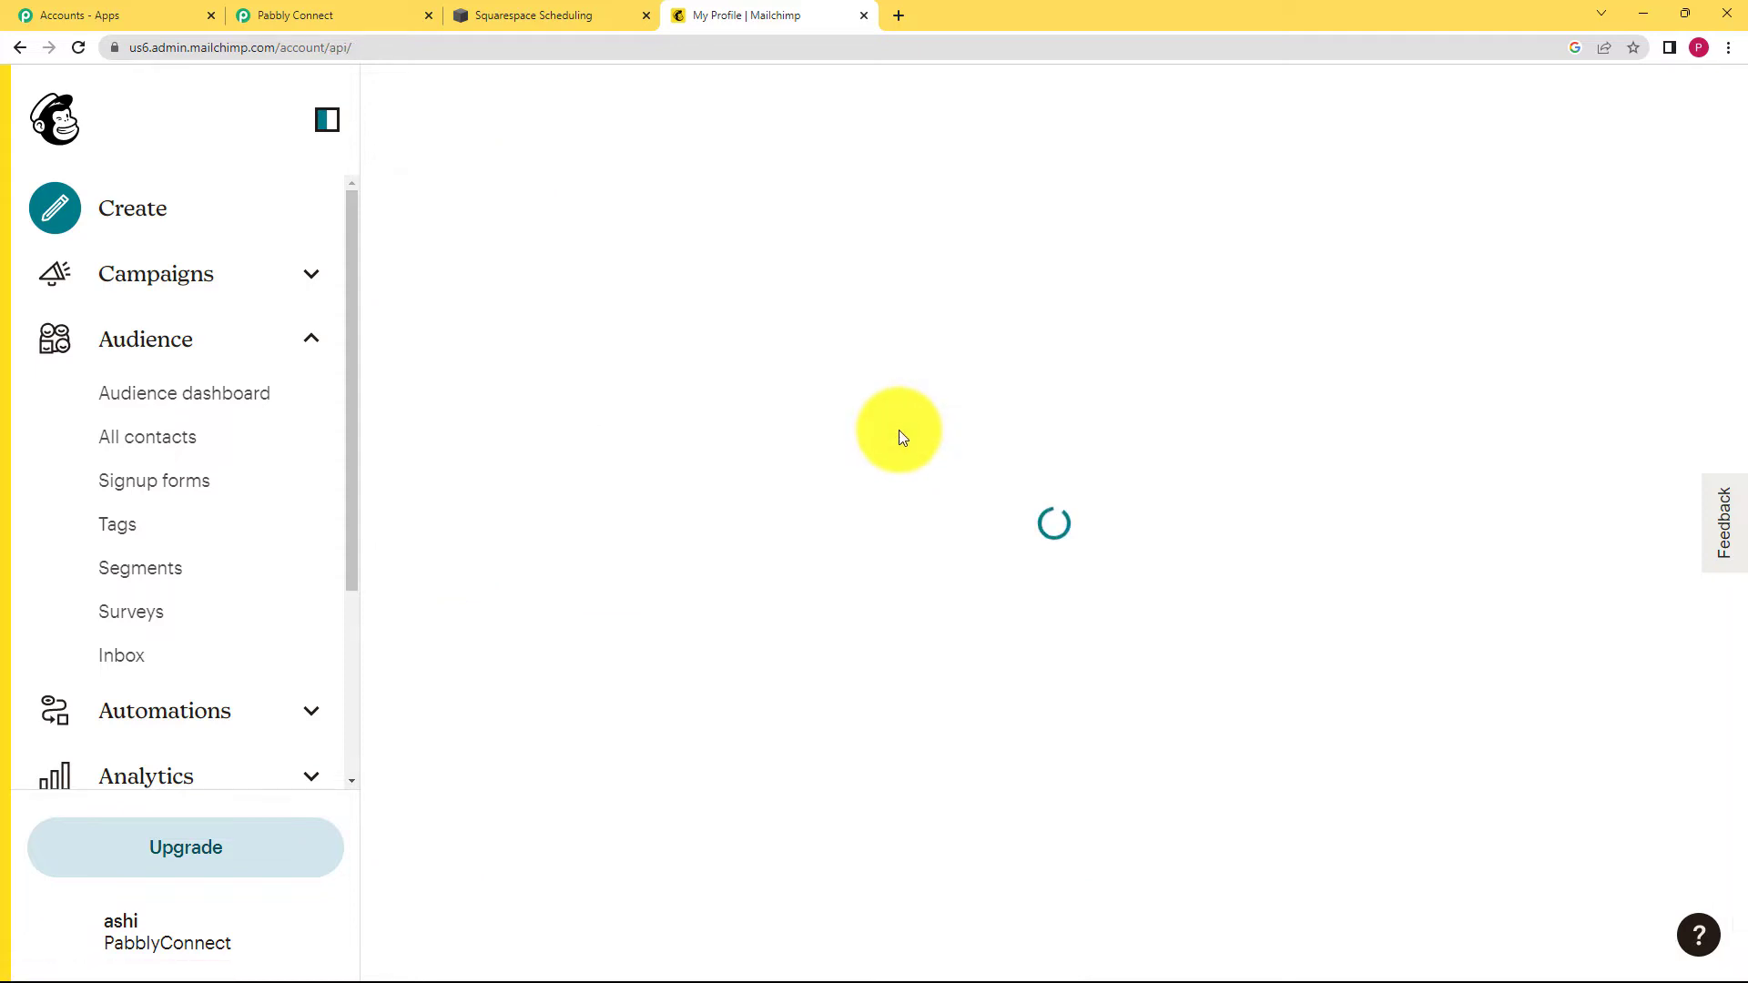
- Generate a new Mailchimp API key named Acuity scheduling, copy it and close the key page
{"action": "scroll", "coordinate": [606, 566], "scroll_direction": "down", "scroll_amount": 12}
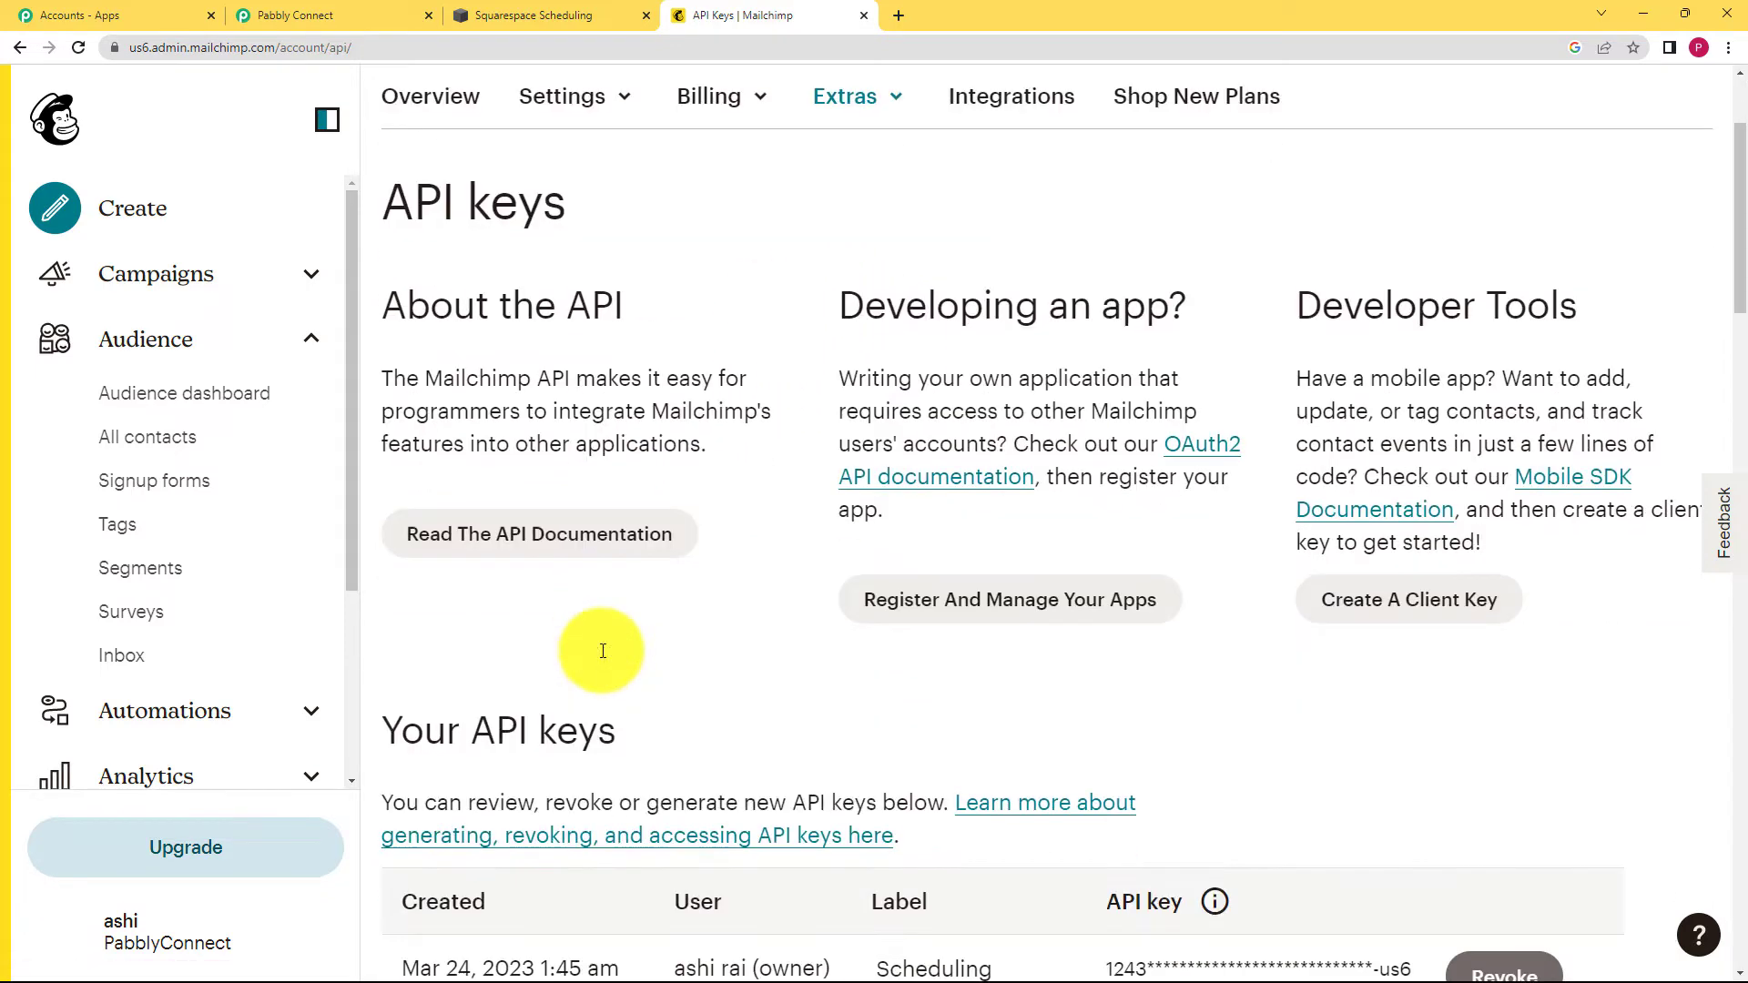
{"action": "scroll", "coordinate": [948, 500], "scroll_direction": "down", "scroll_amount": 12}
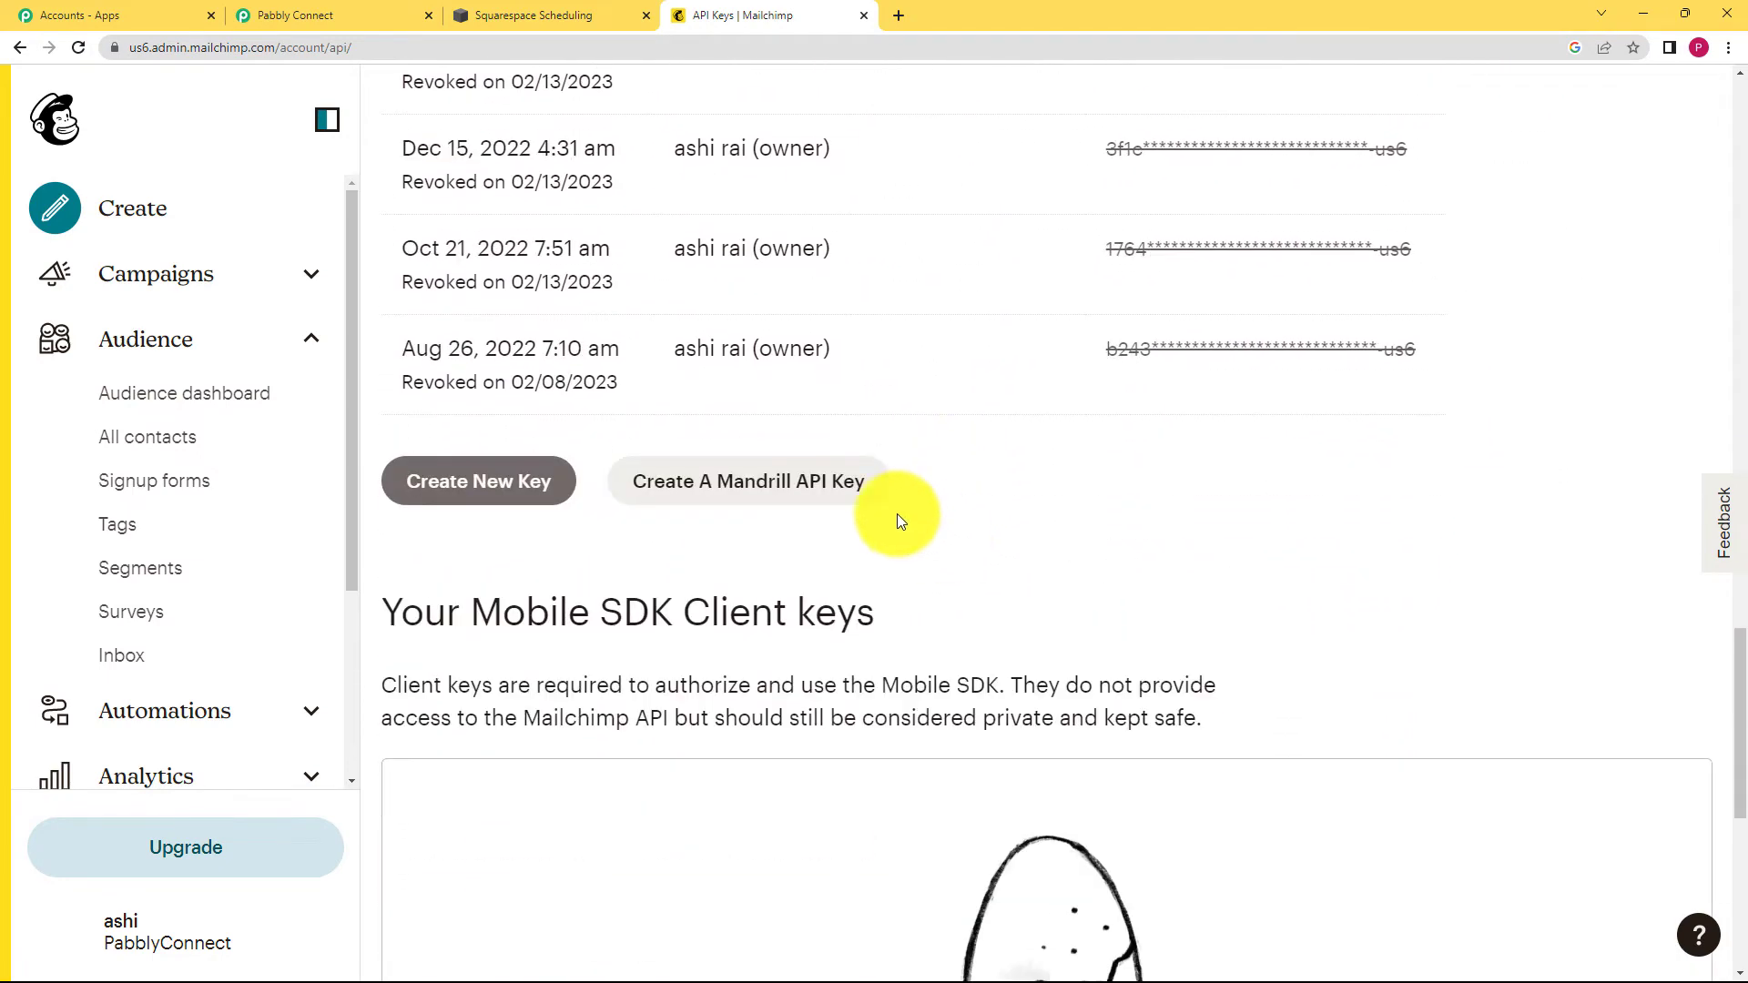
{"action": "left_click", "coordinate": [544, 501]}
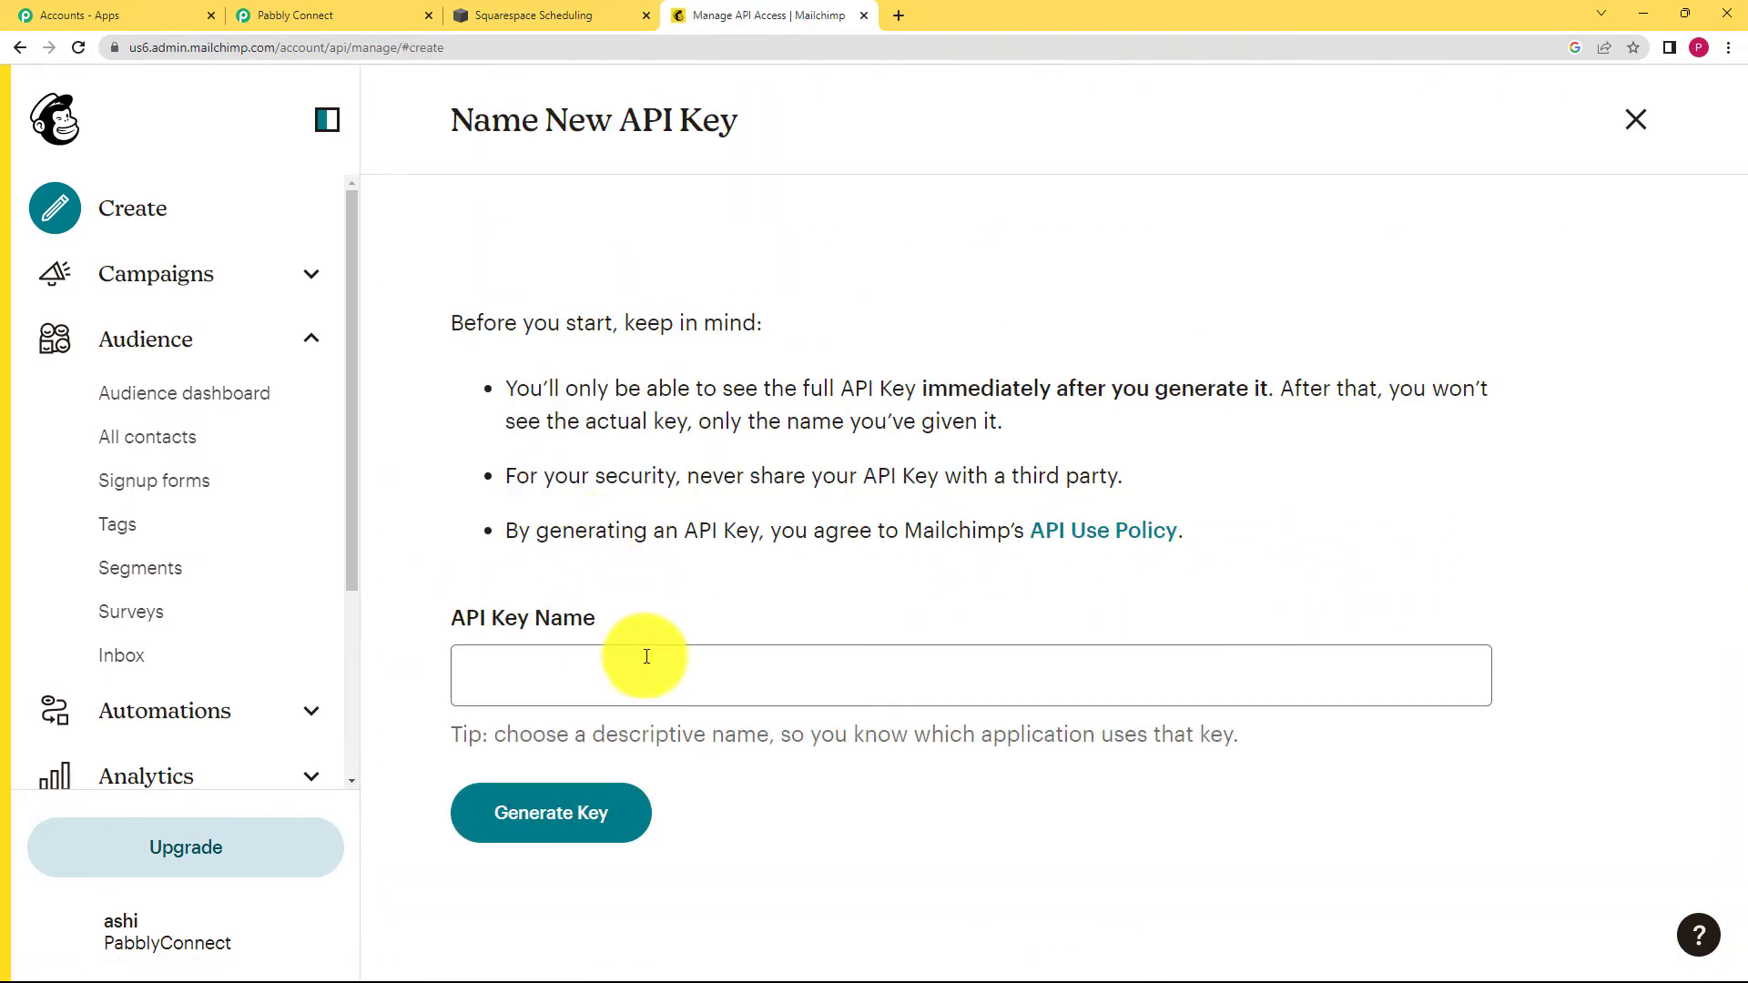
{"action": "left_click", "coordinate": [648, 660]}
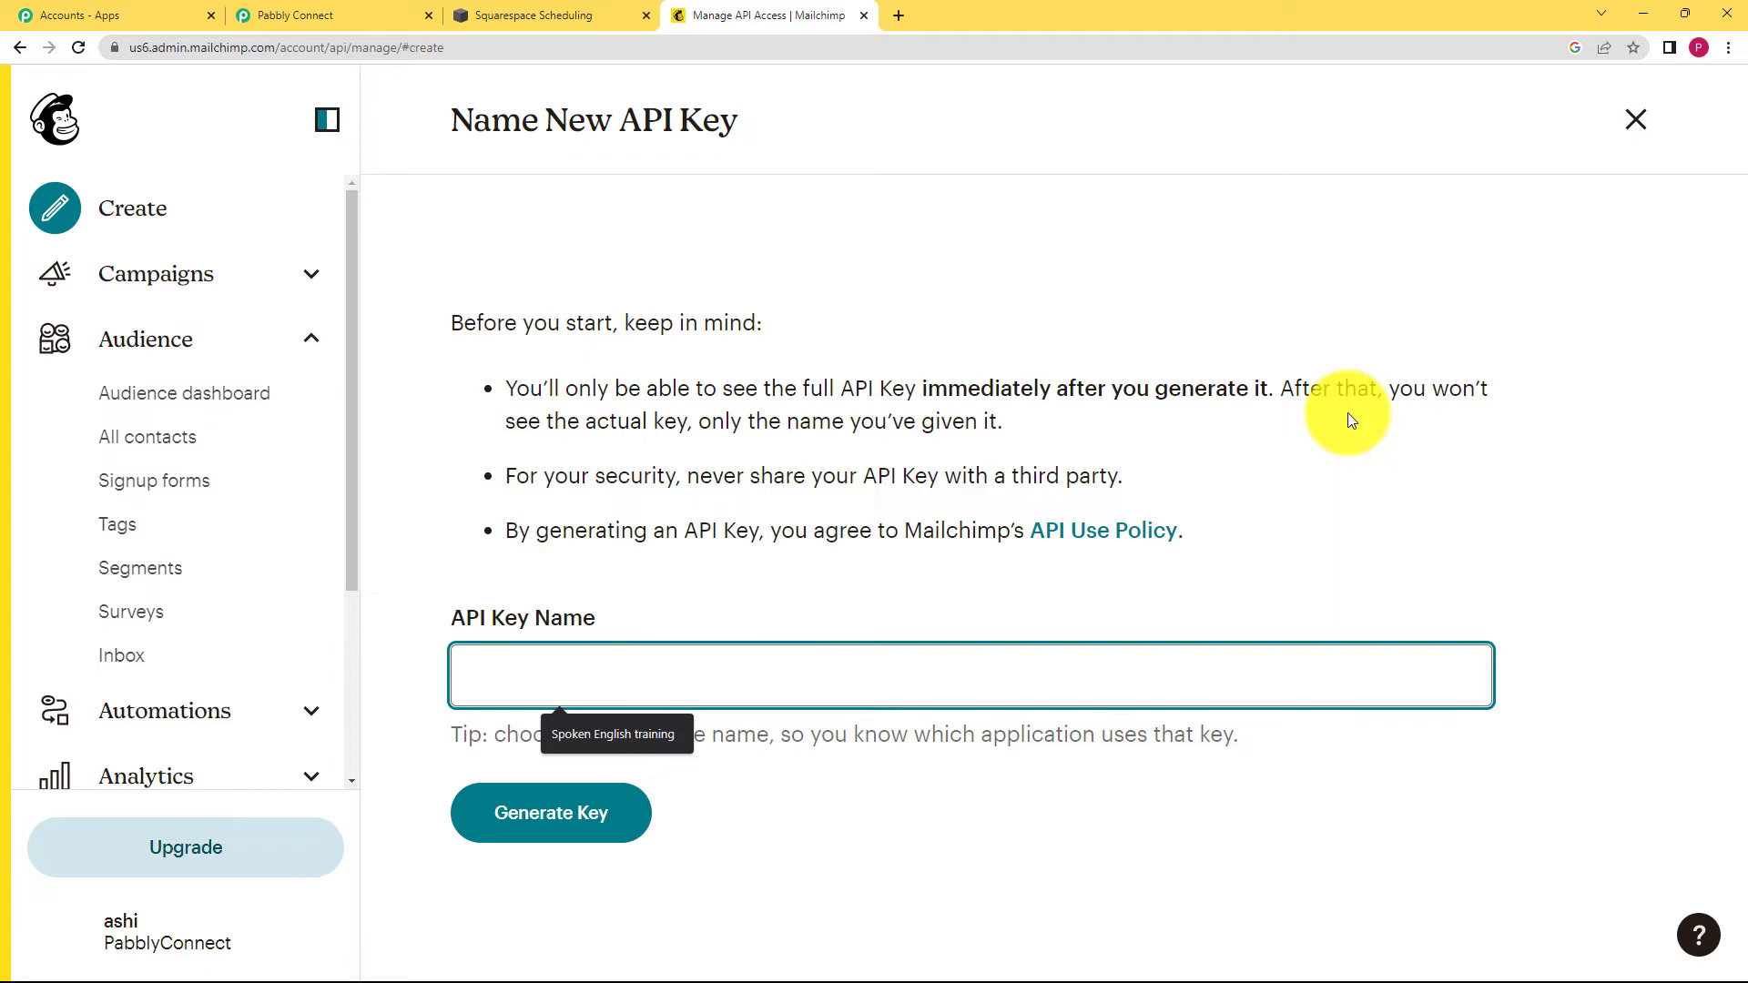
{"action": "type", "text": "Acuity sch"}
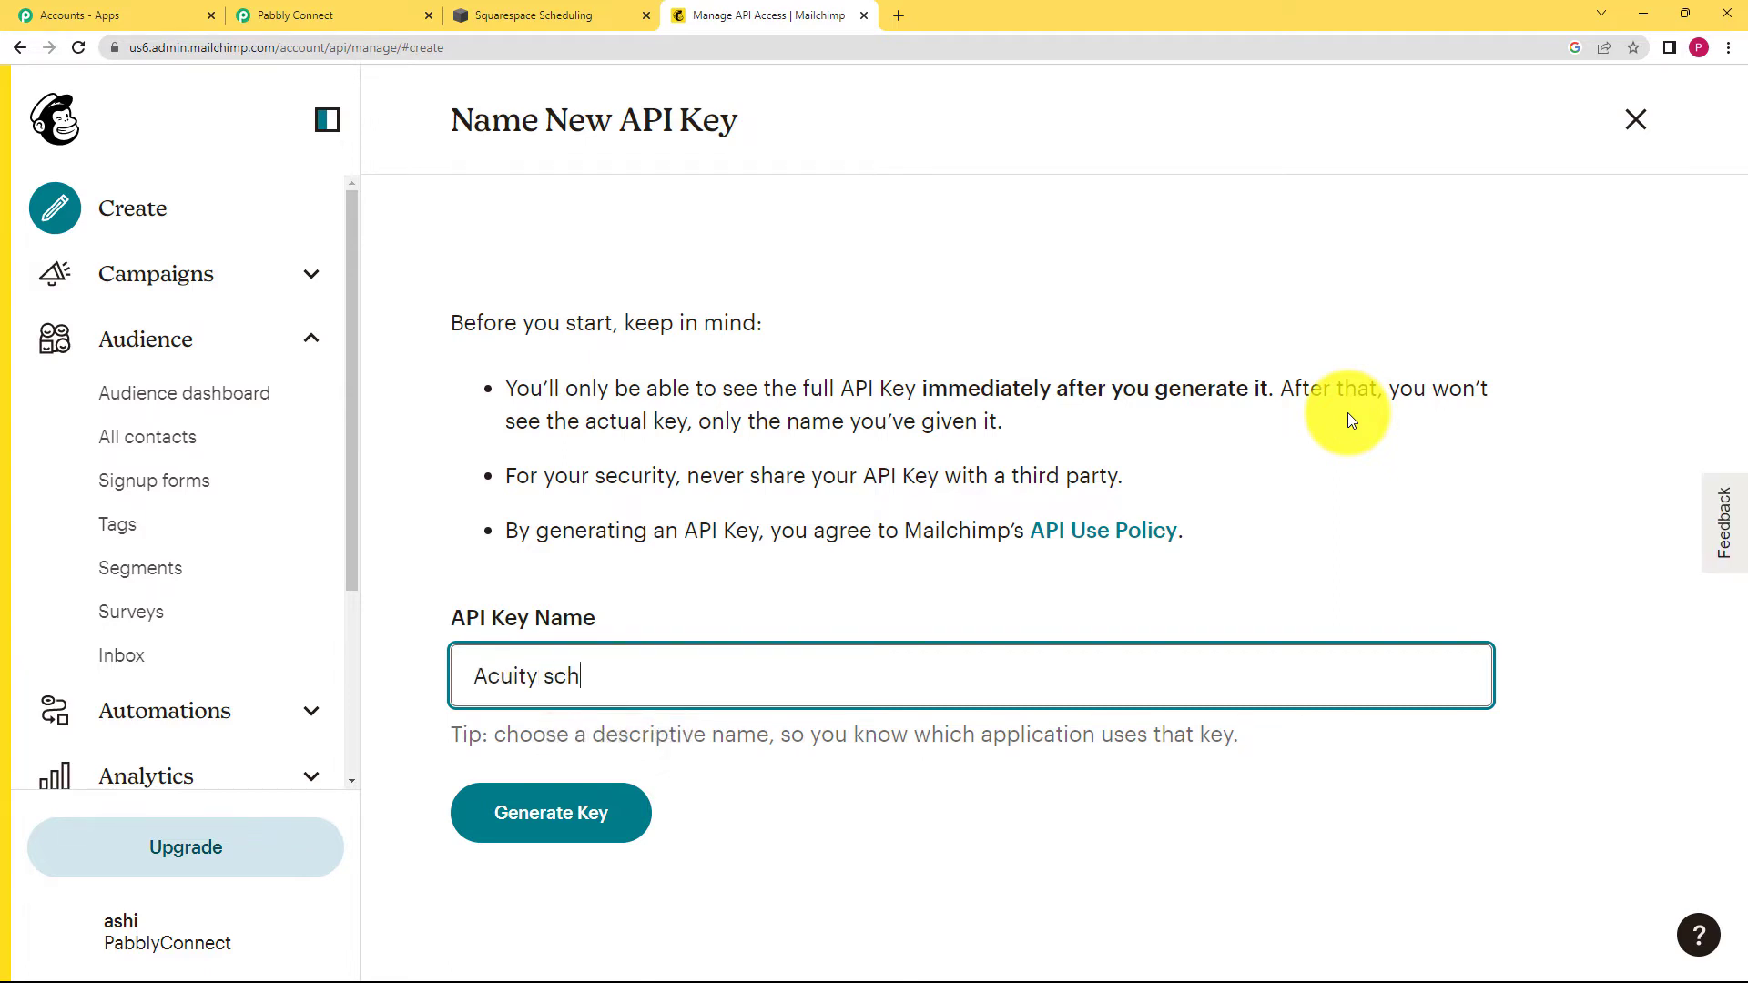
{"action": "type", "text": "eduling"}
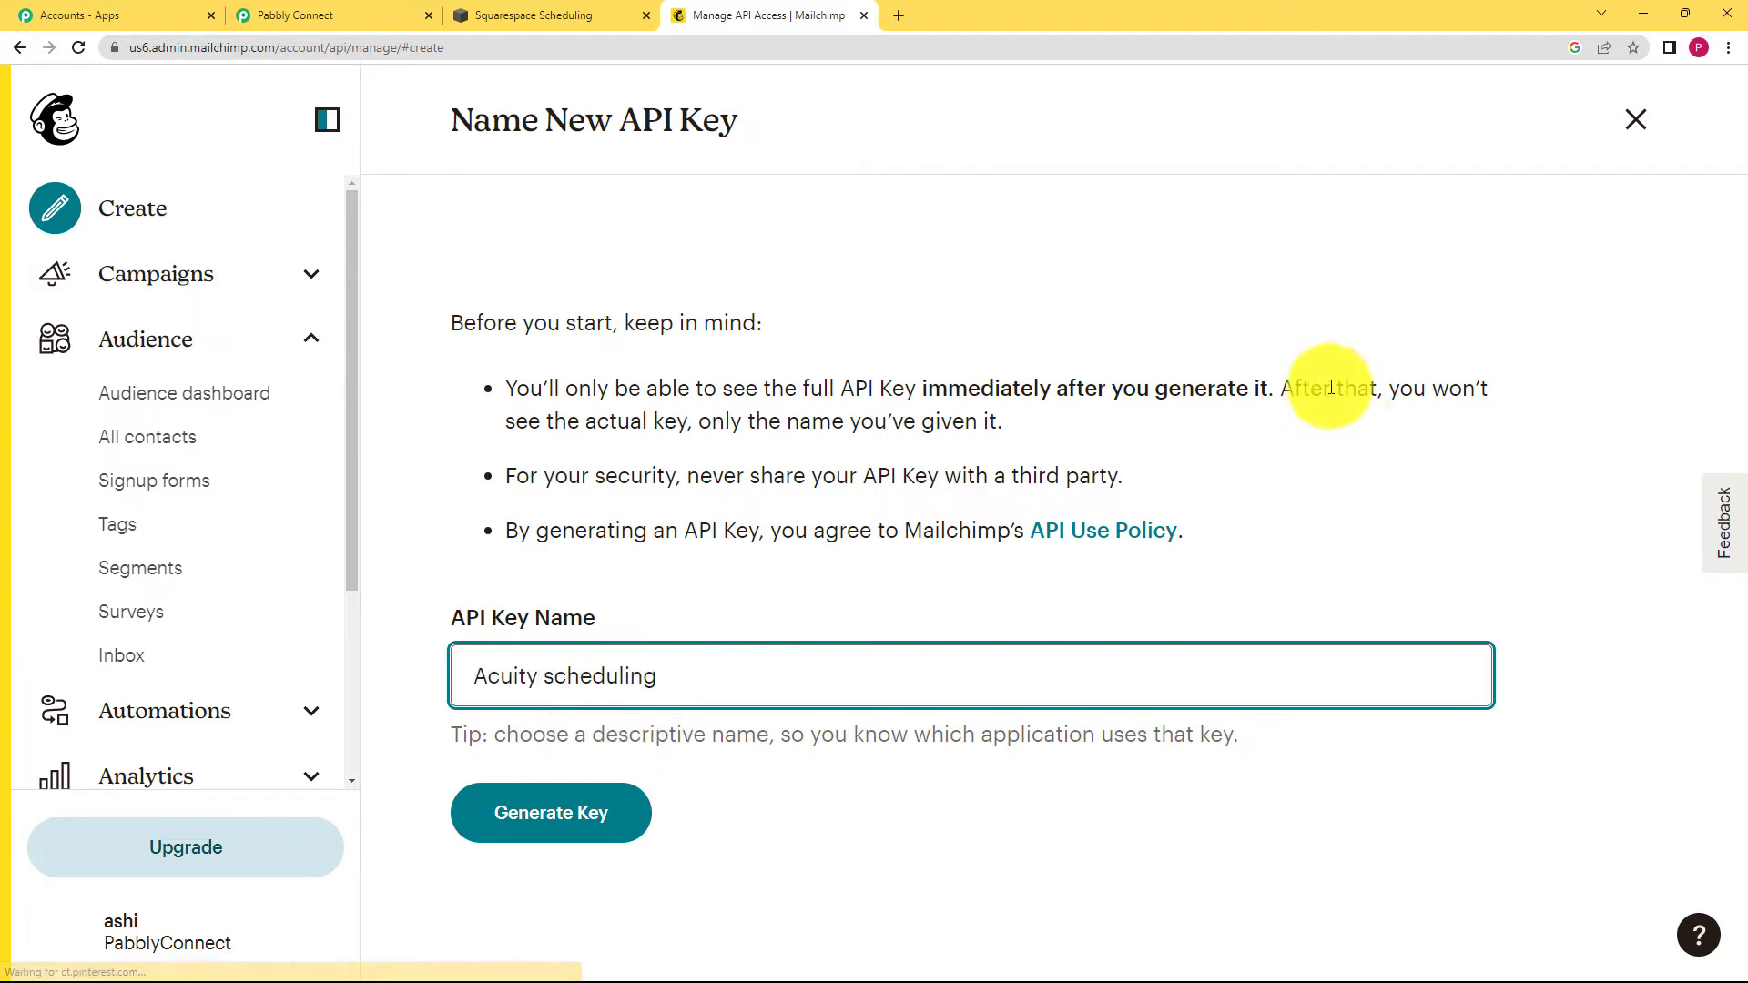
{"action": "left_click", "coordinate": [630, 831]}
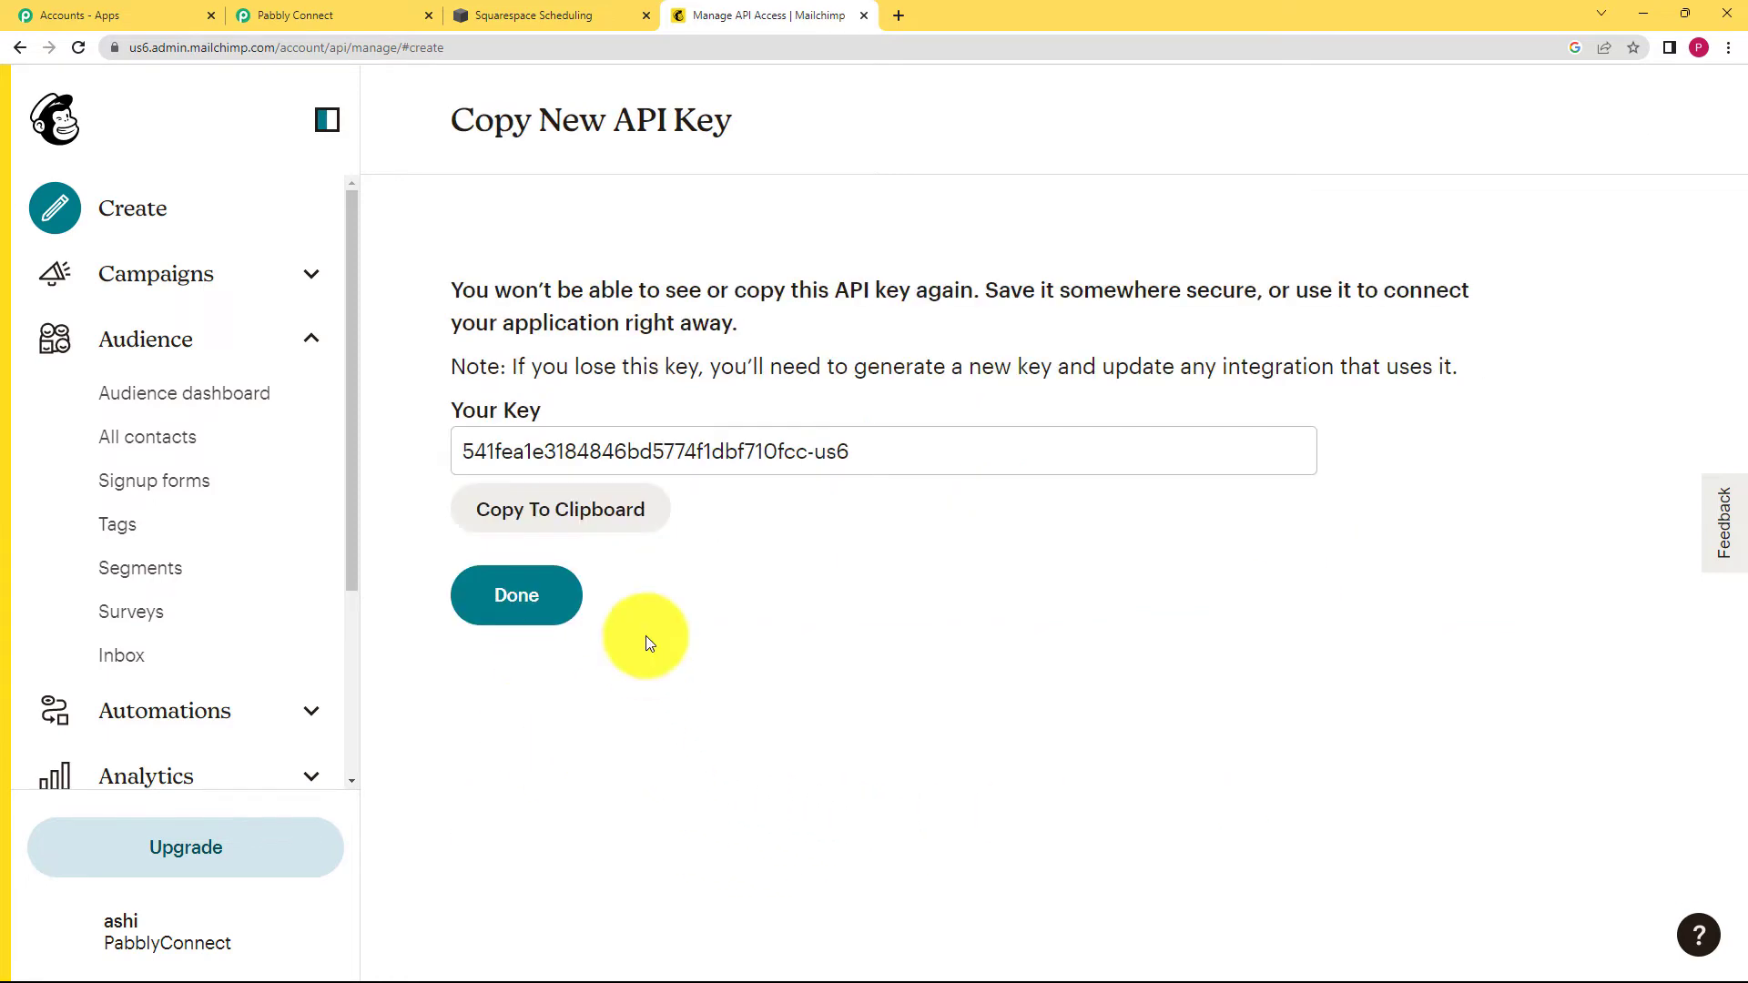
{"action": "left_click", "coordinate": [557, 508]}
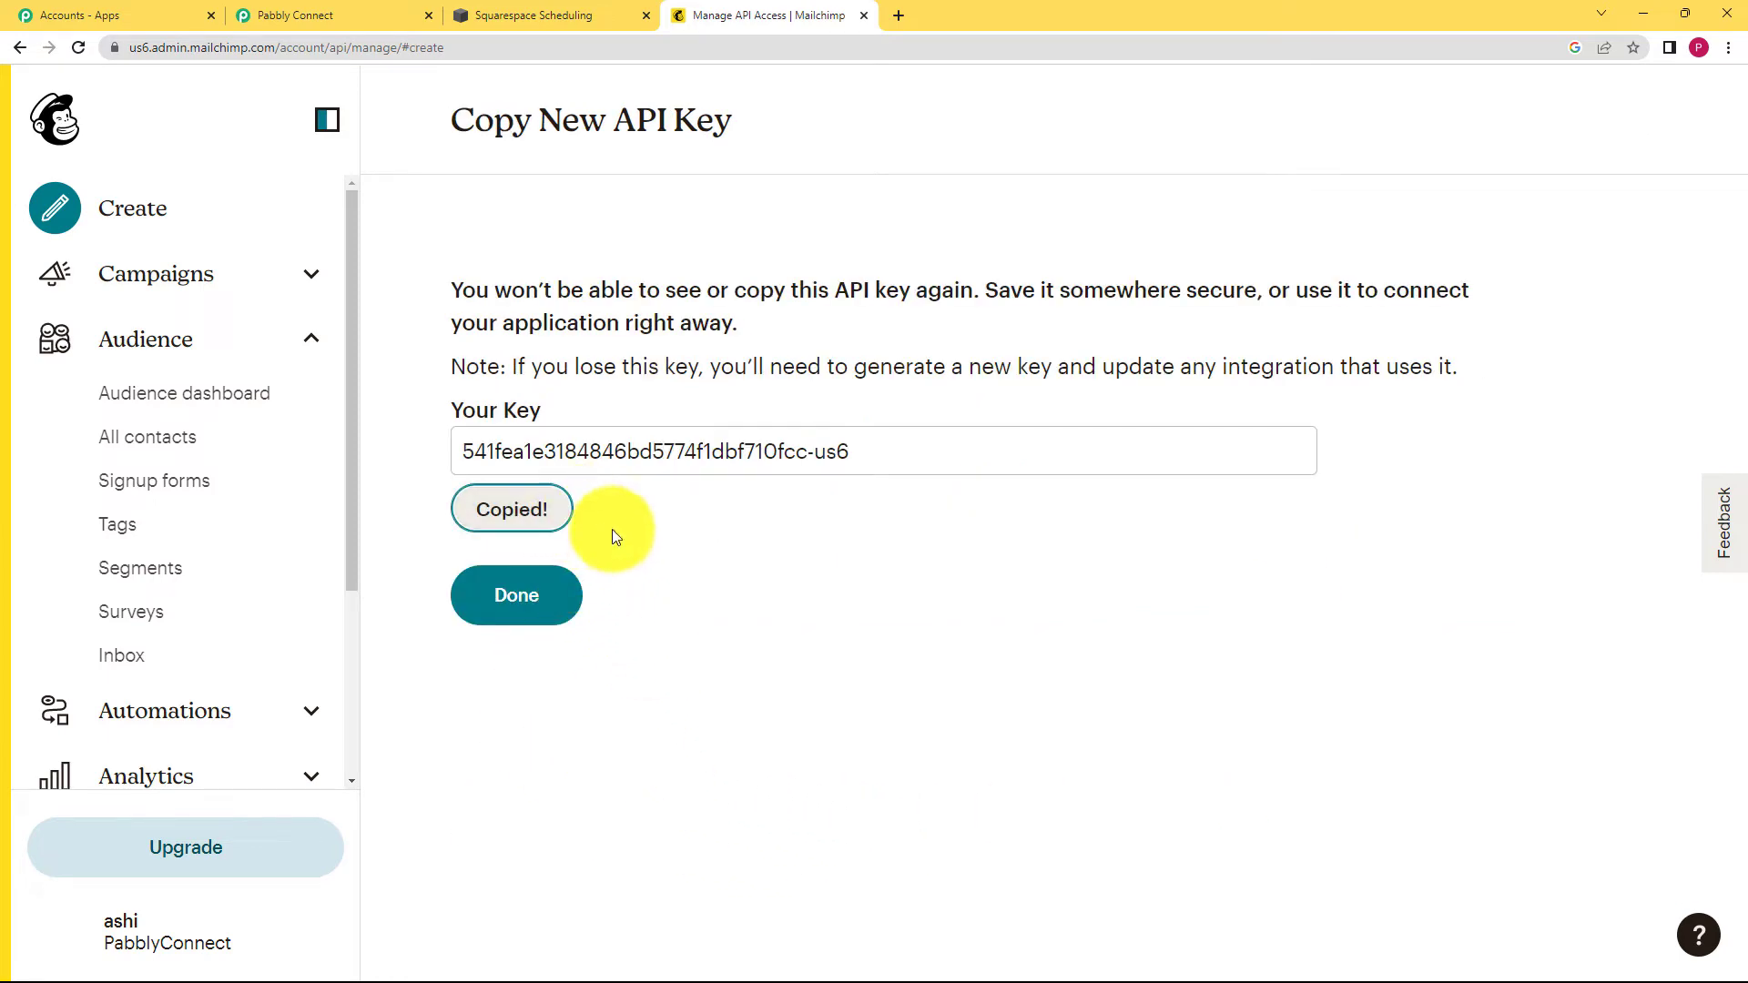
{"action": "left_click", "coordinate": [558, 597]}
- Switch to Pabbly Connect and paste the copied API key as the new MailChimp connection's token
{"action": "left_click", "coordinate": [258, 11]}
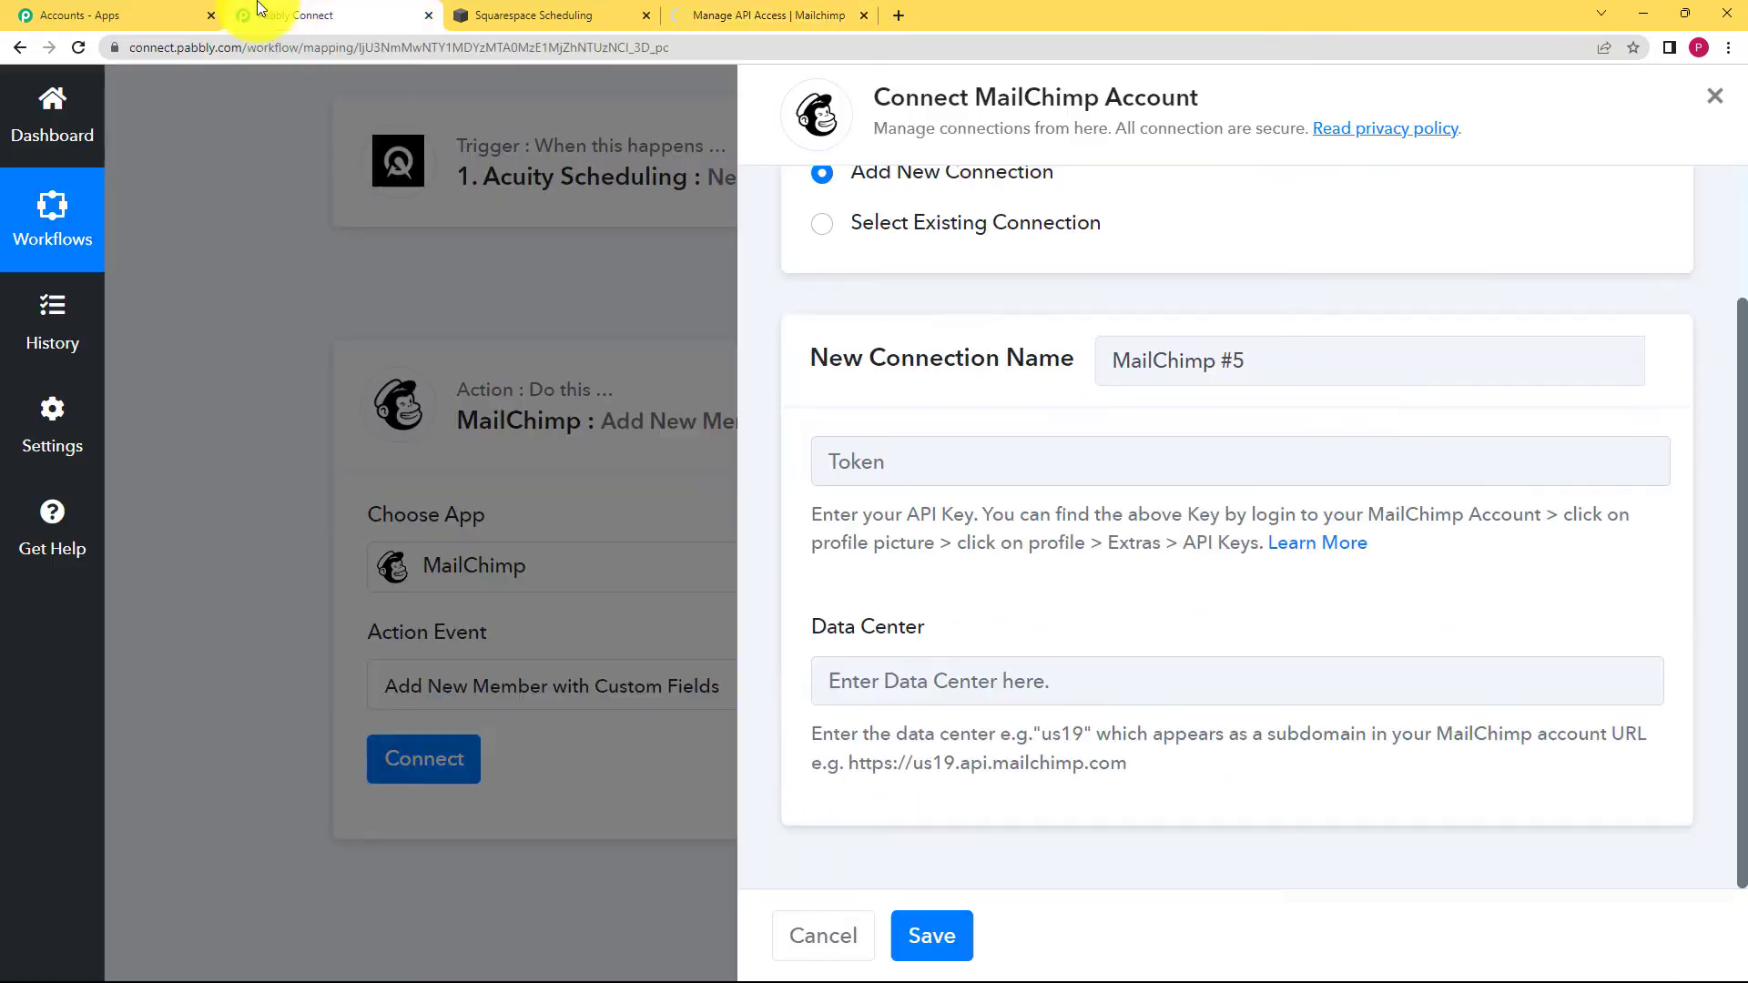
{"action": "left_click", "coordinate": [955, 464]}
{"action": "key", "text": "ctrl+v"}
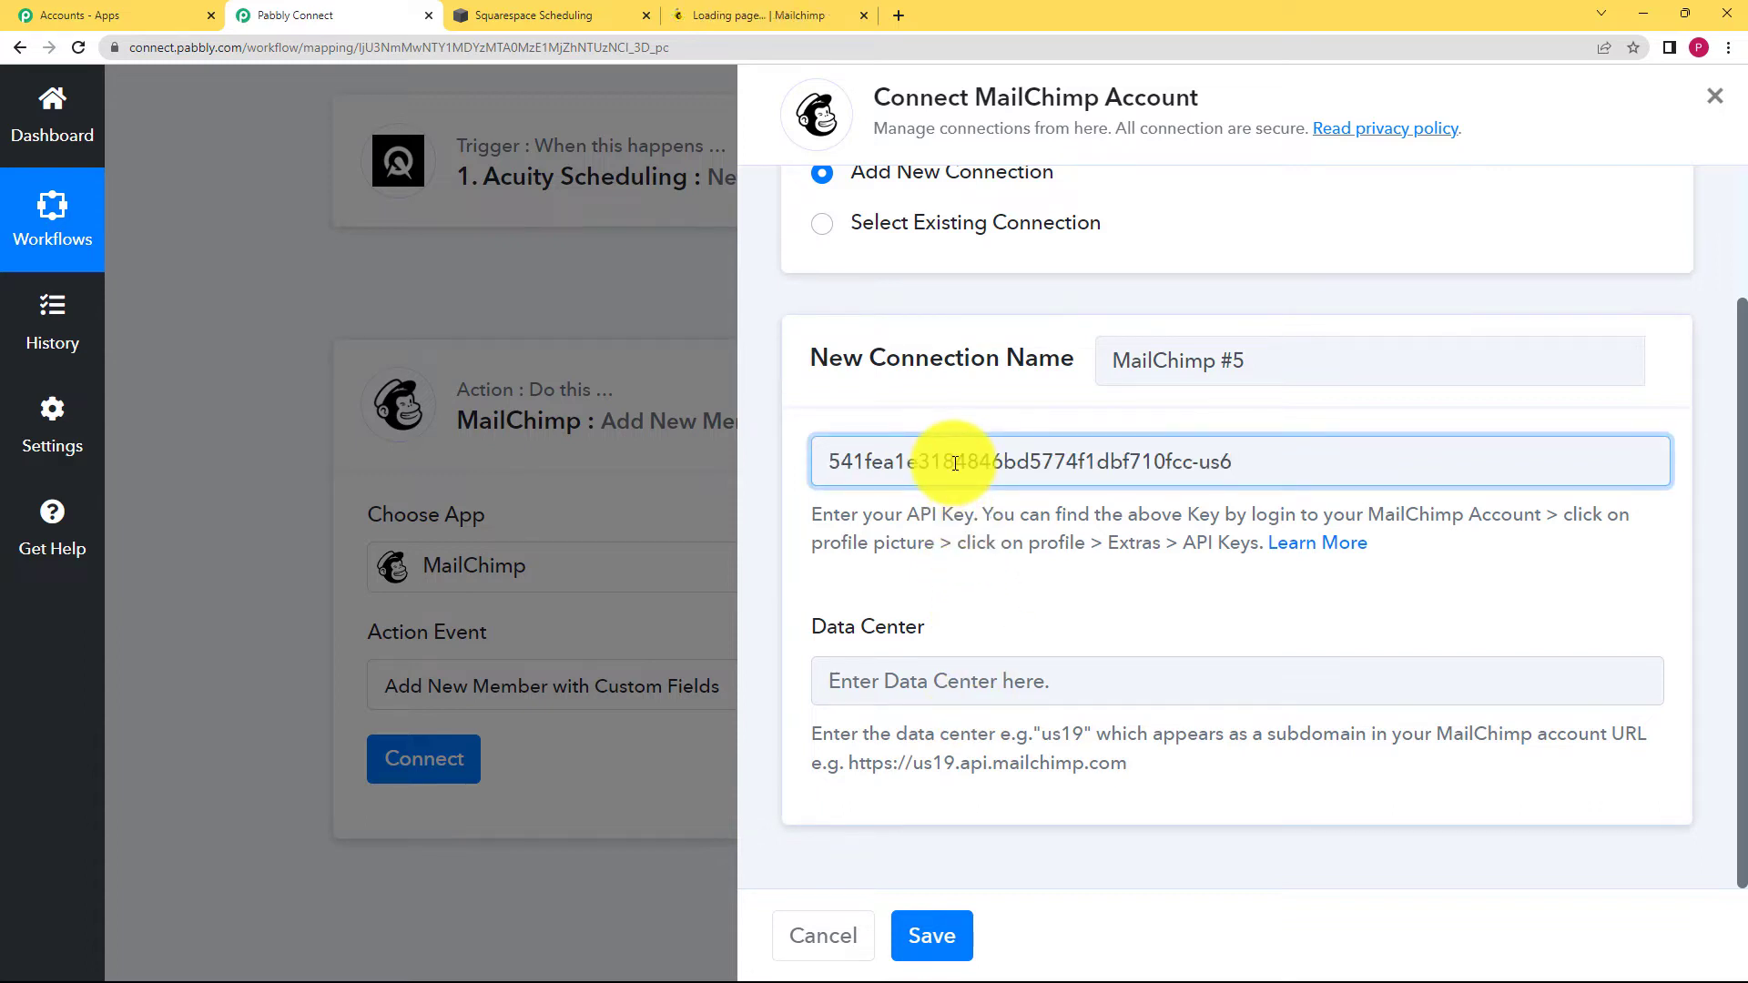
- Look up the data center in the Mailchimp account URL, enter us6 as the connection's Data Center and save the connection
{"action": "left_click", "coordinate": [910, 681]}
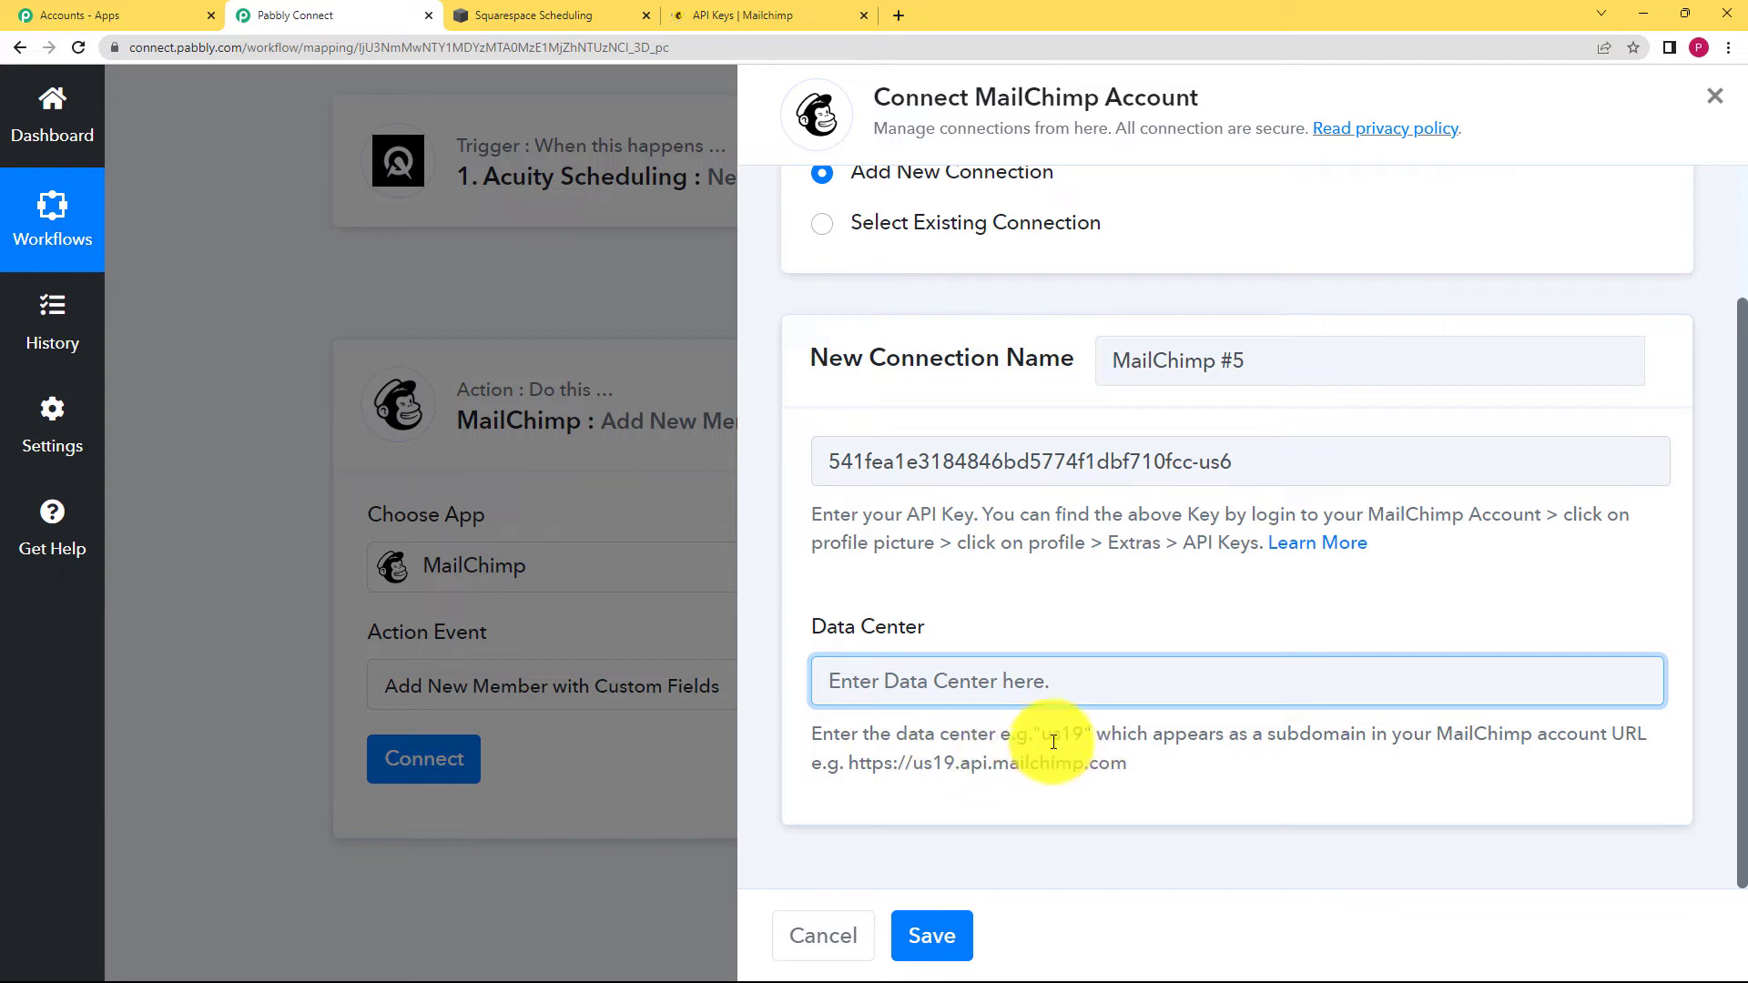
{"action": "left_click_drag", "start_coordinate": [914, 764], "coordinate": [1095, 775]}
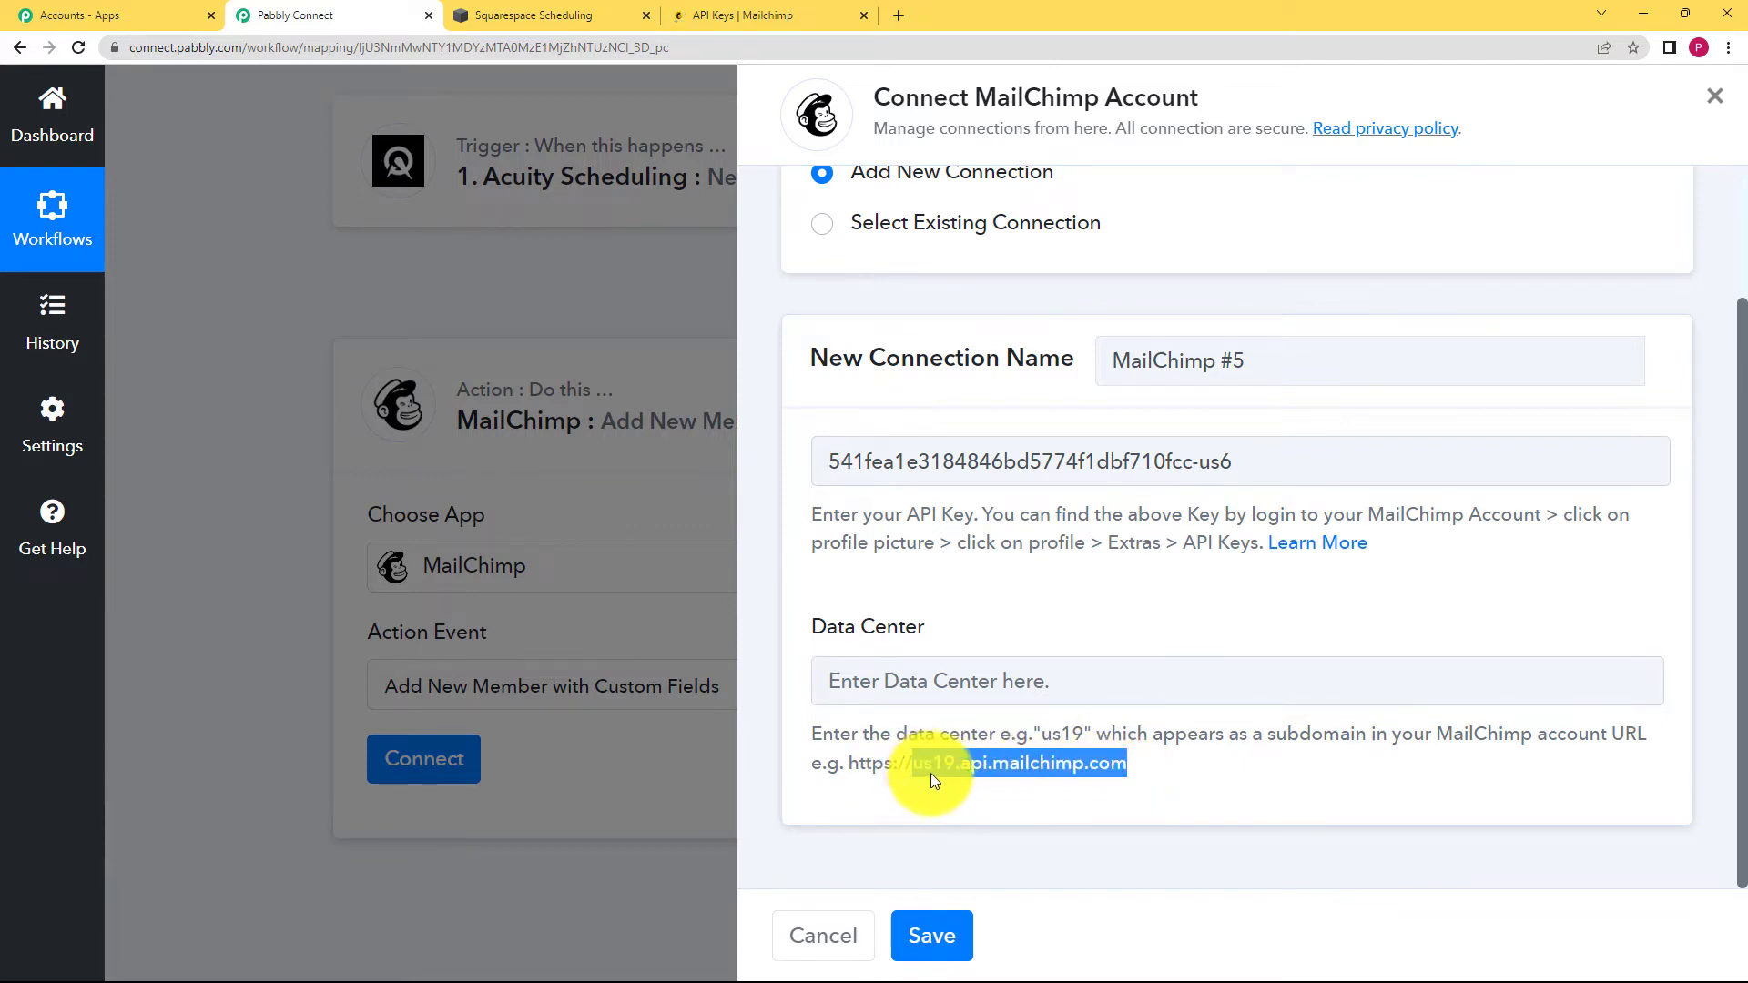
{"action": "left_click", "coordinate": [1005, 682]}
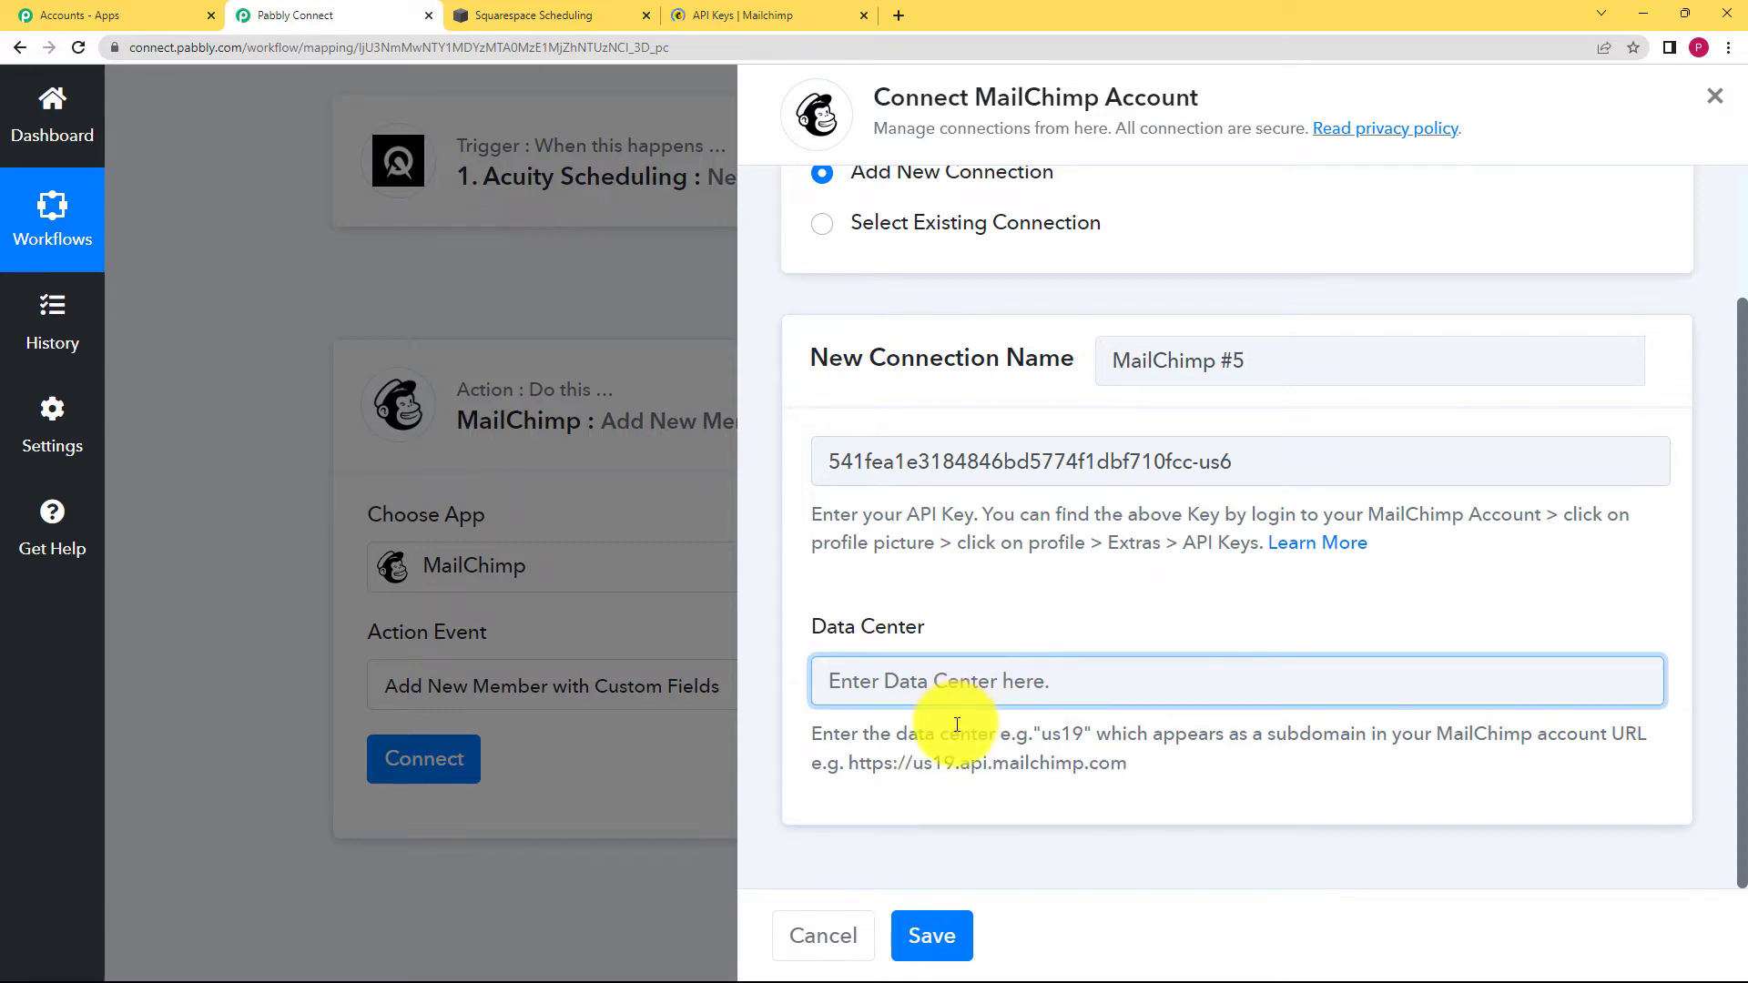
{"action": "left_click", "coordinate": [811, 7]}
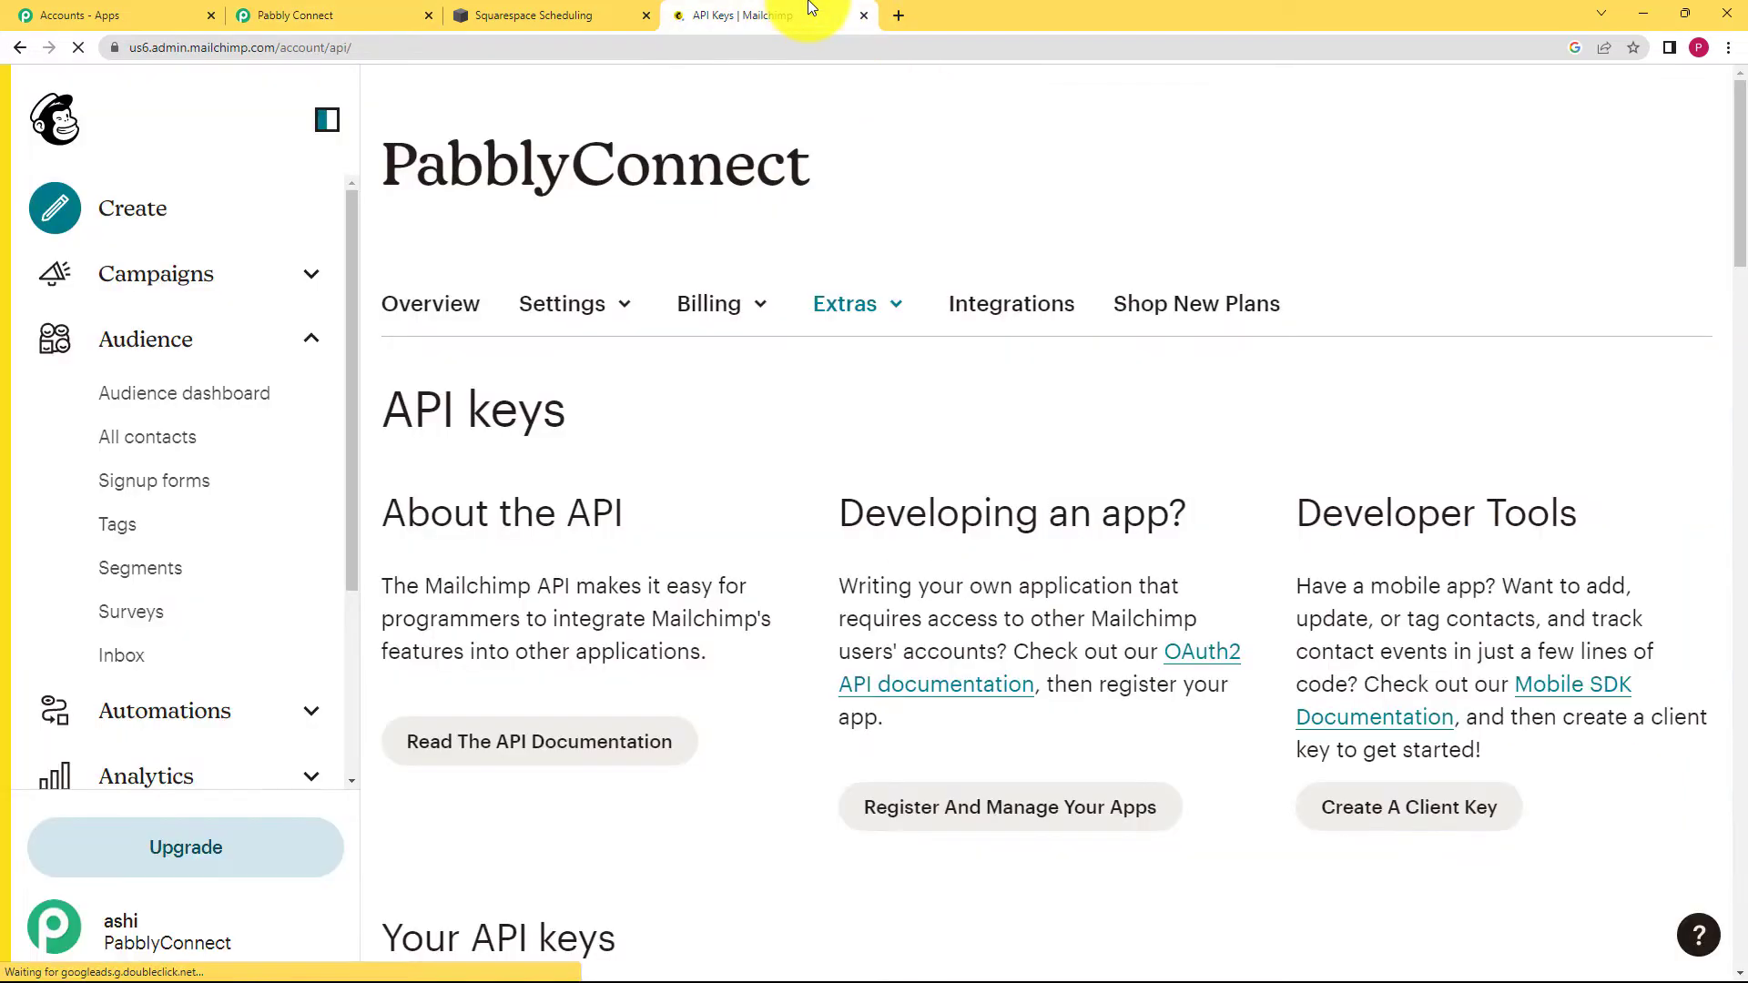
{"action": "left_click", "coordinate": [131, 50]}
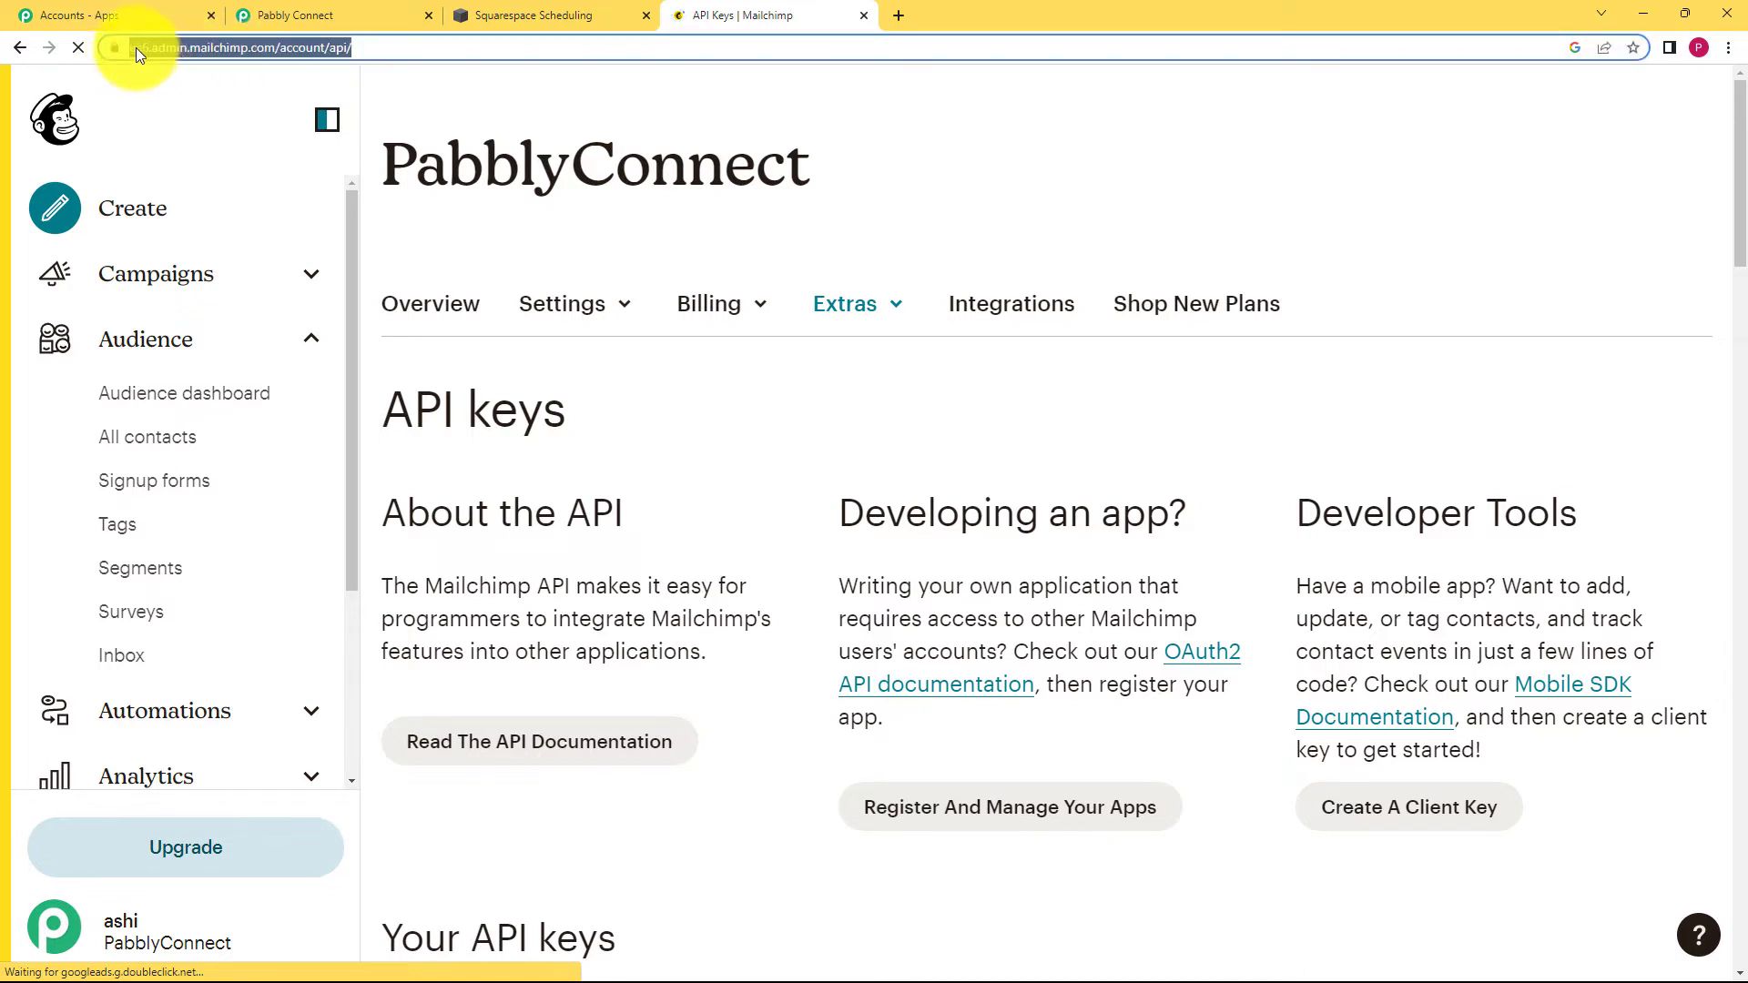
{"action": "left_click", "coordinate": [409, 46]}
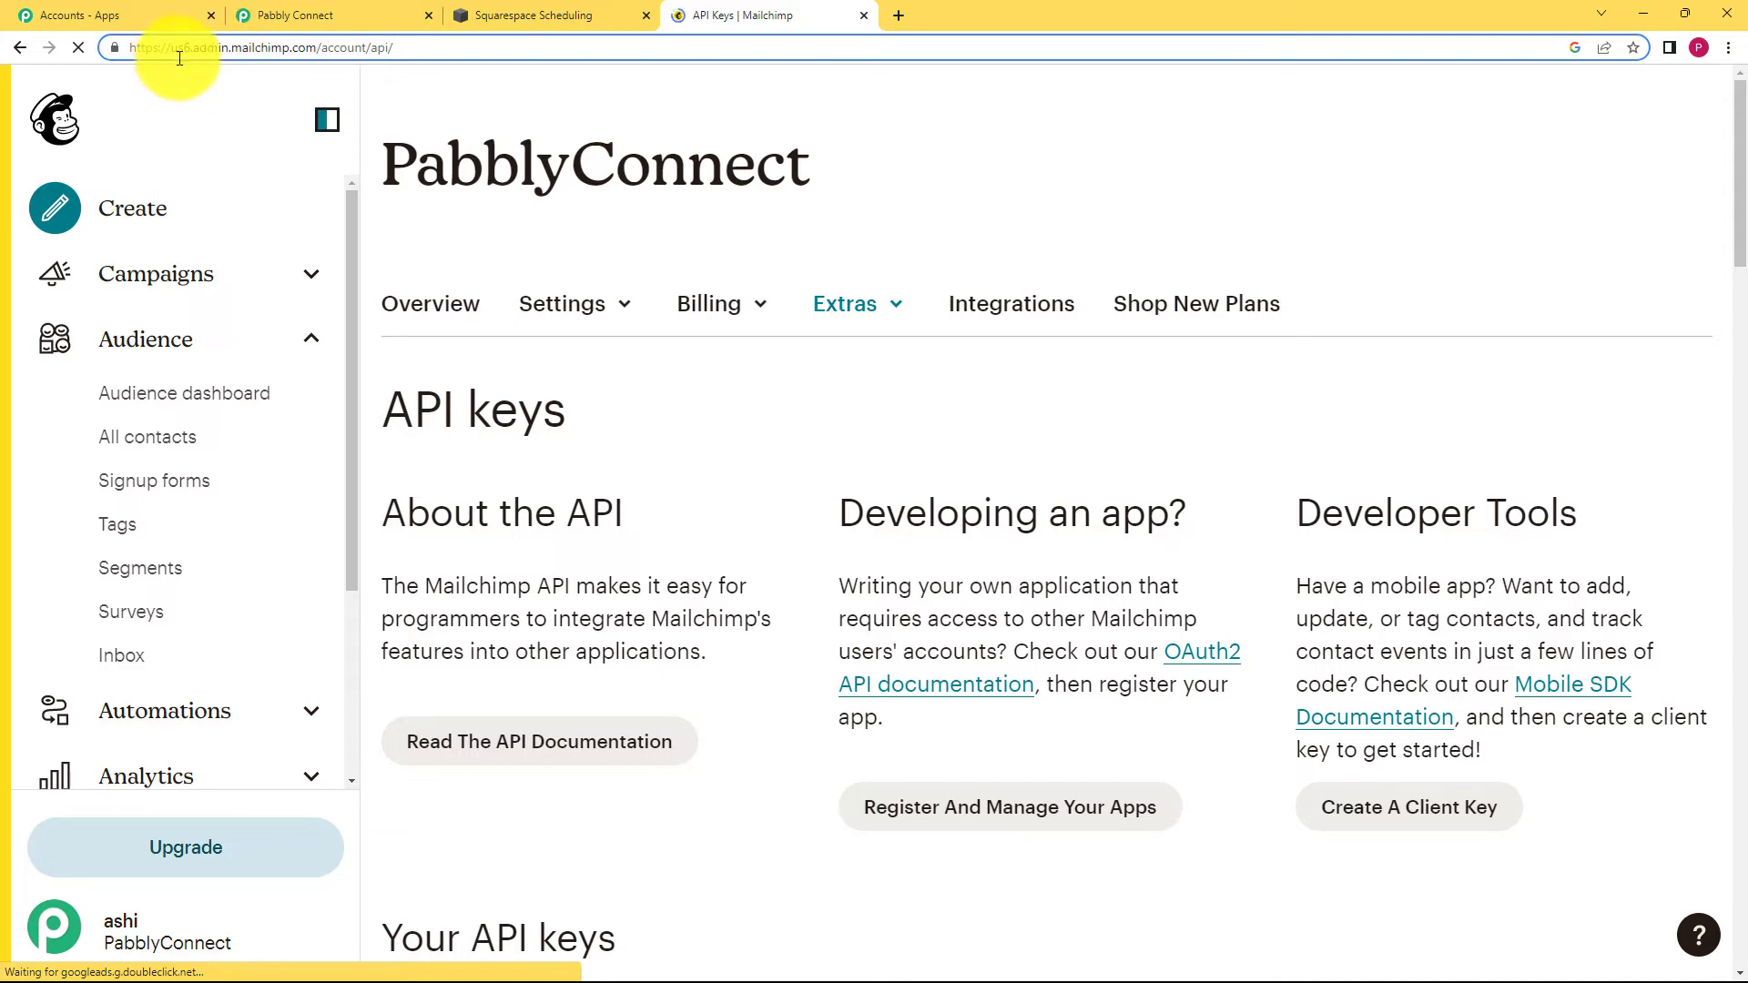
{"action": "left_click", "coordinate": [280, 13]}
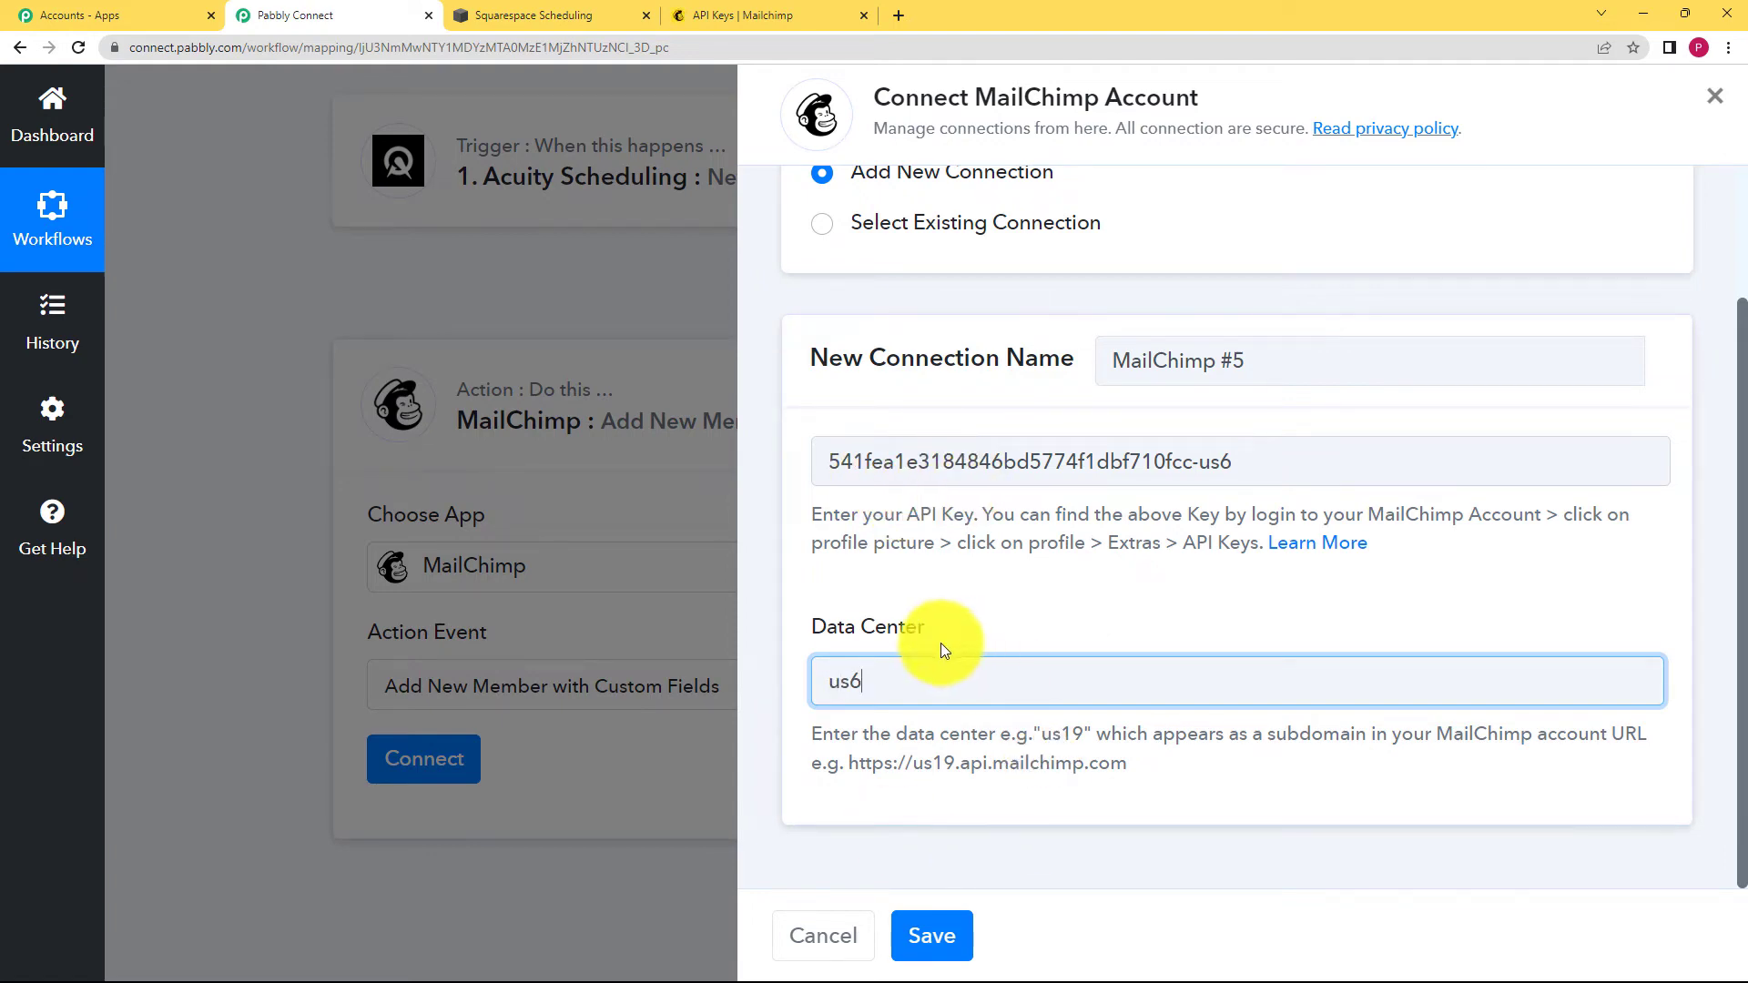
{"action": "left_click", "coordinate": [965, 949]}
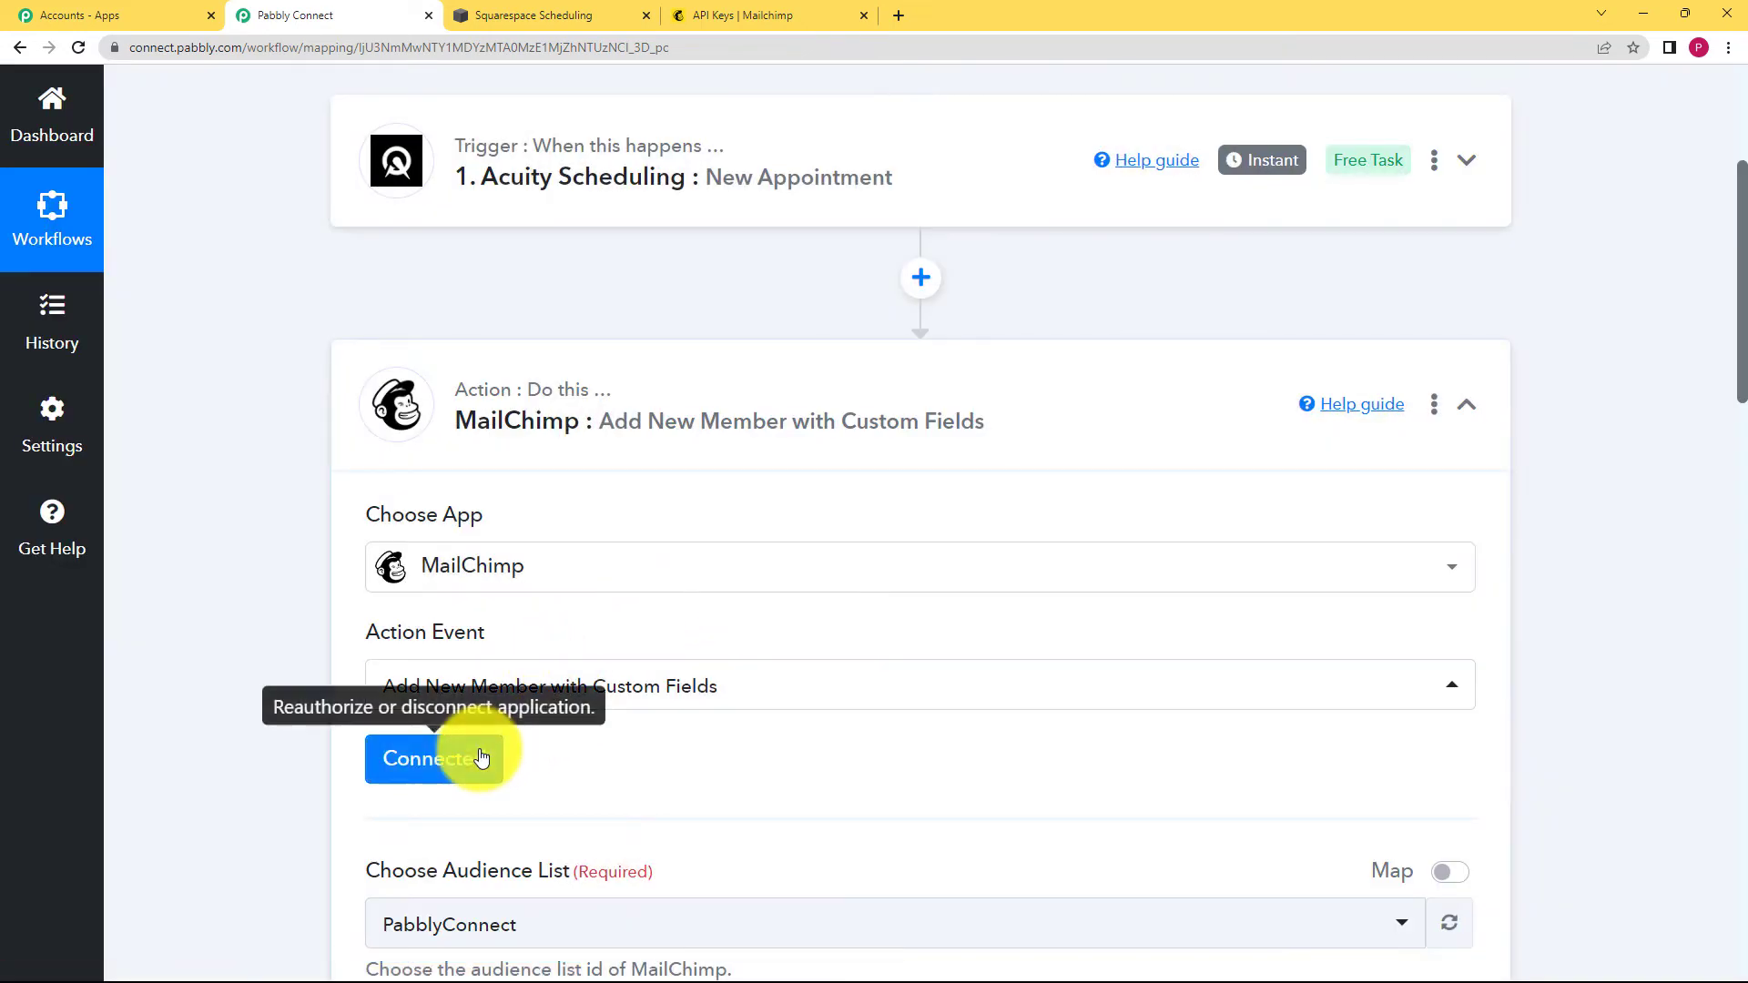
- Check the chosen audience list against the Mailchimp account and review the member fields offered by the MailChimp action
{"action": "scroll", "coordinate": [282, 723], "scroll_direction": "down", "scroll_amount": 1}
{"action": "scroll", "coordinate": [281, 723], "scroll_direction": "down", "scroll_amount": 4}
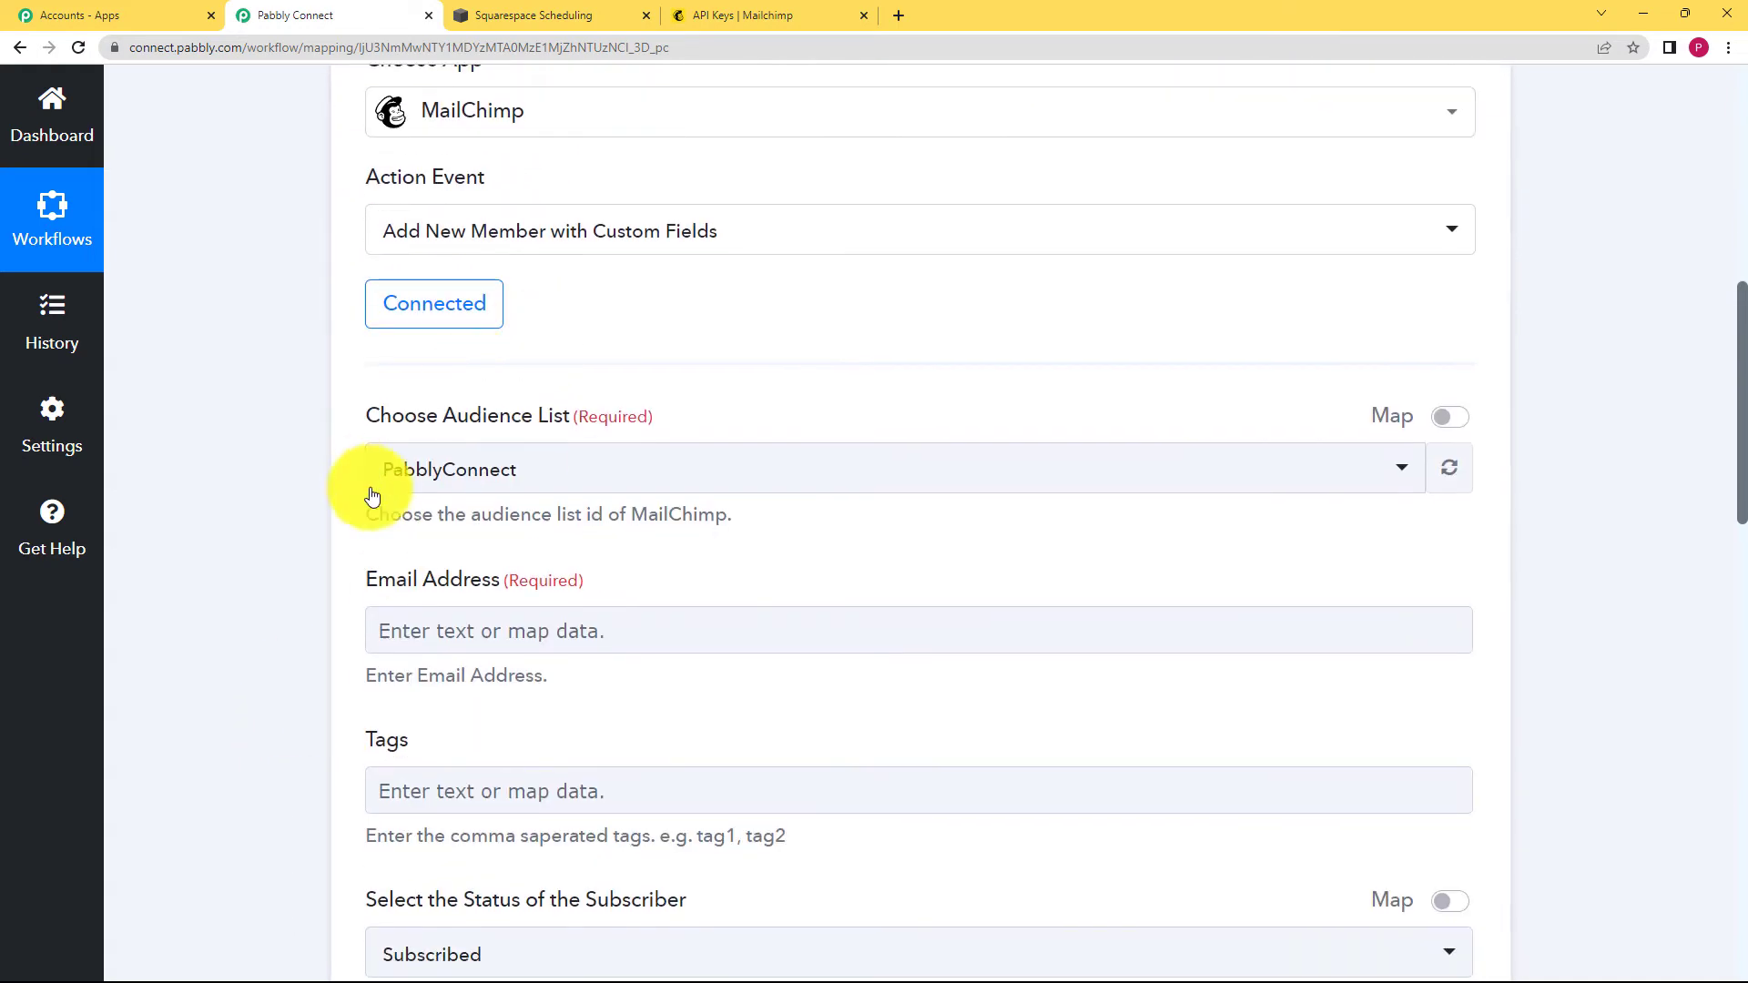
{"action": "left_click", "coordinate": [701, 11]}
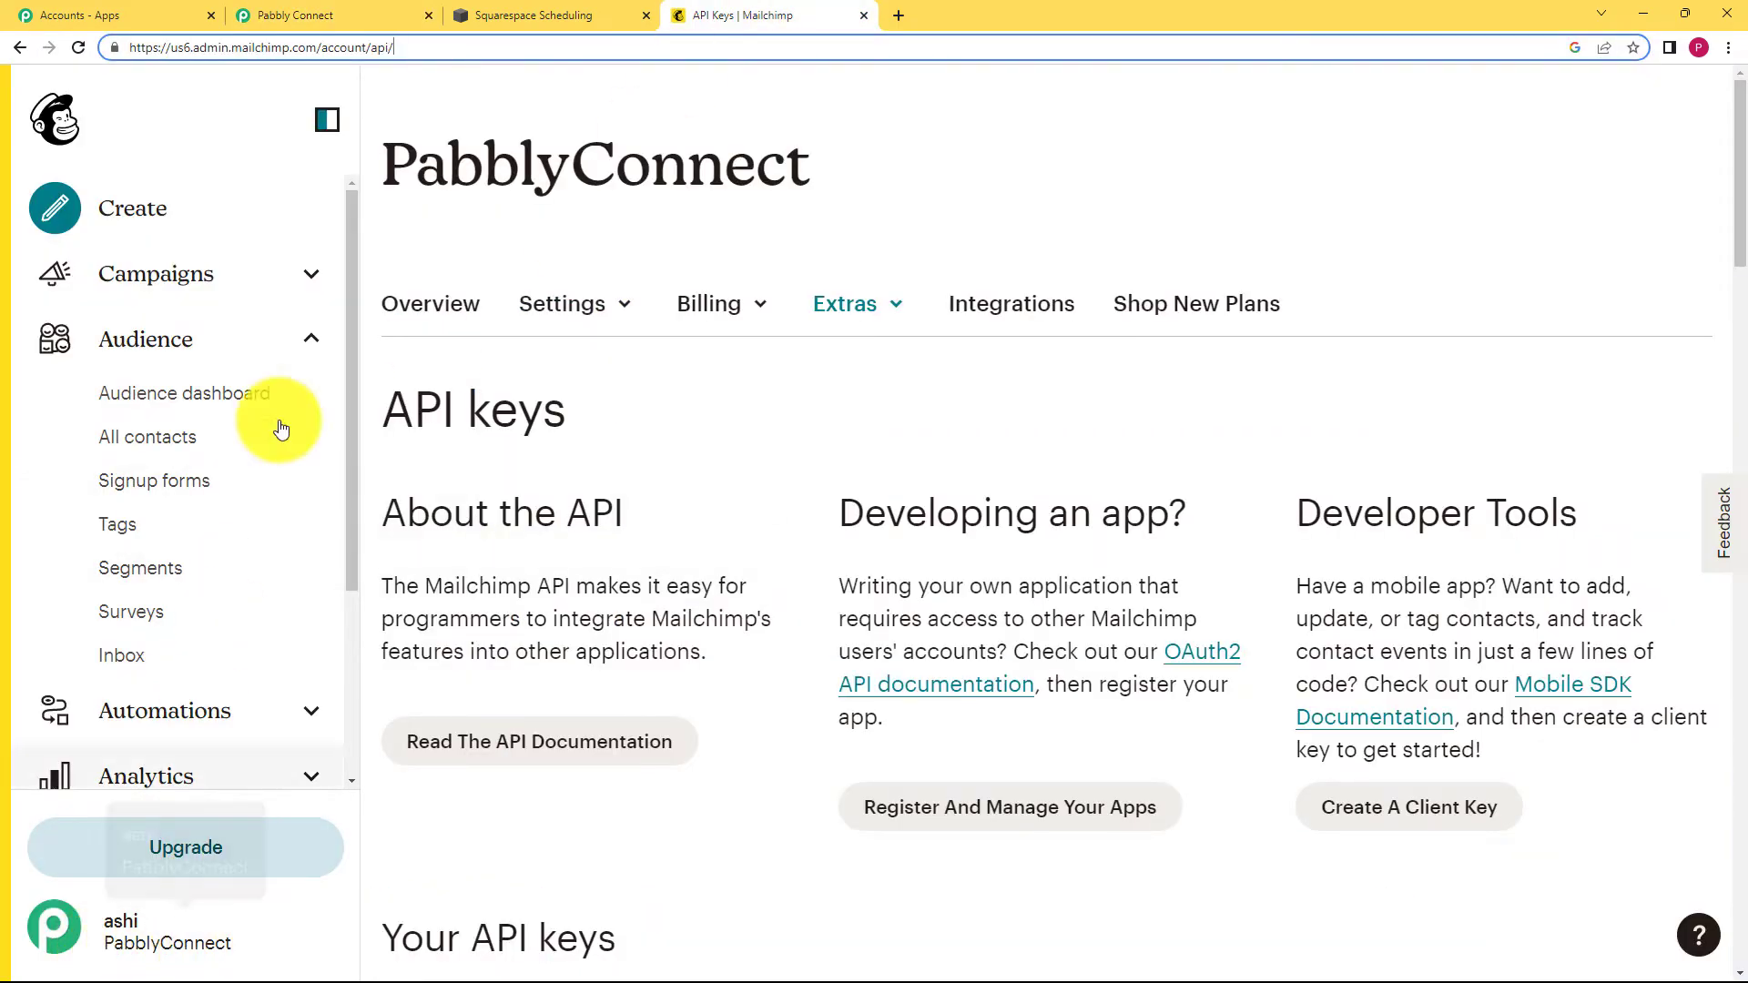
{"action": "left_click", "coordinate": [378, 17]}
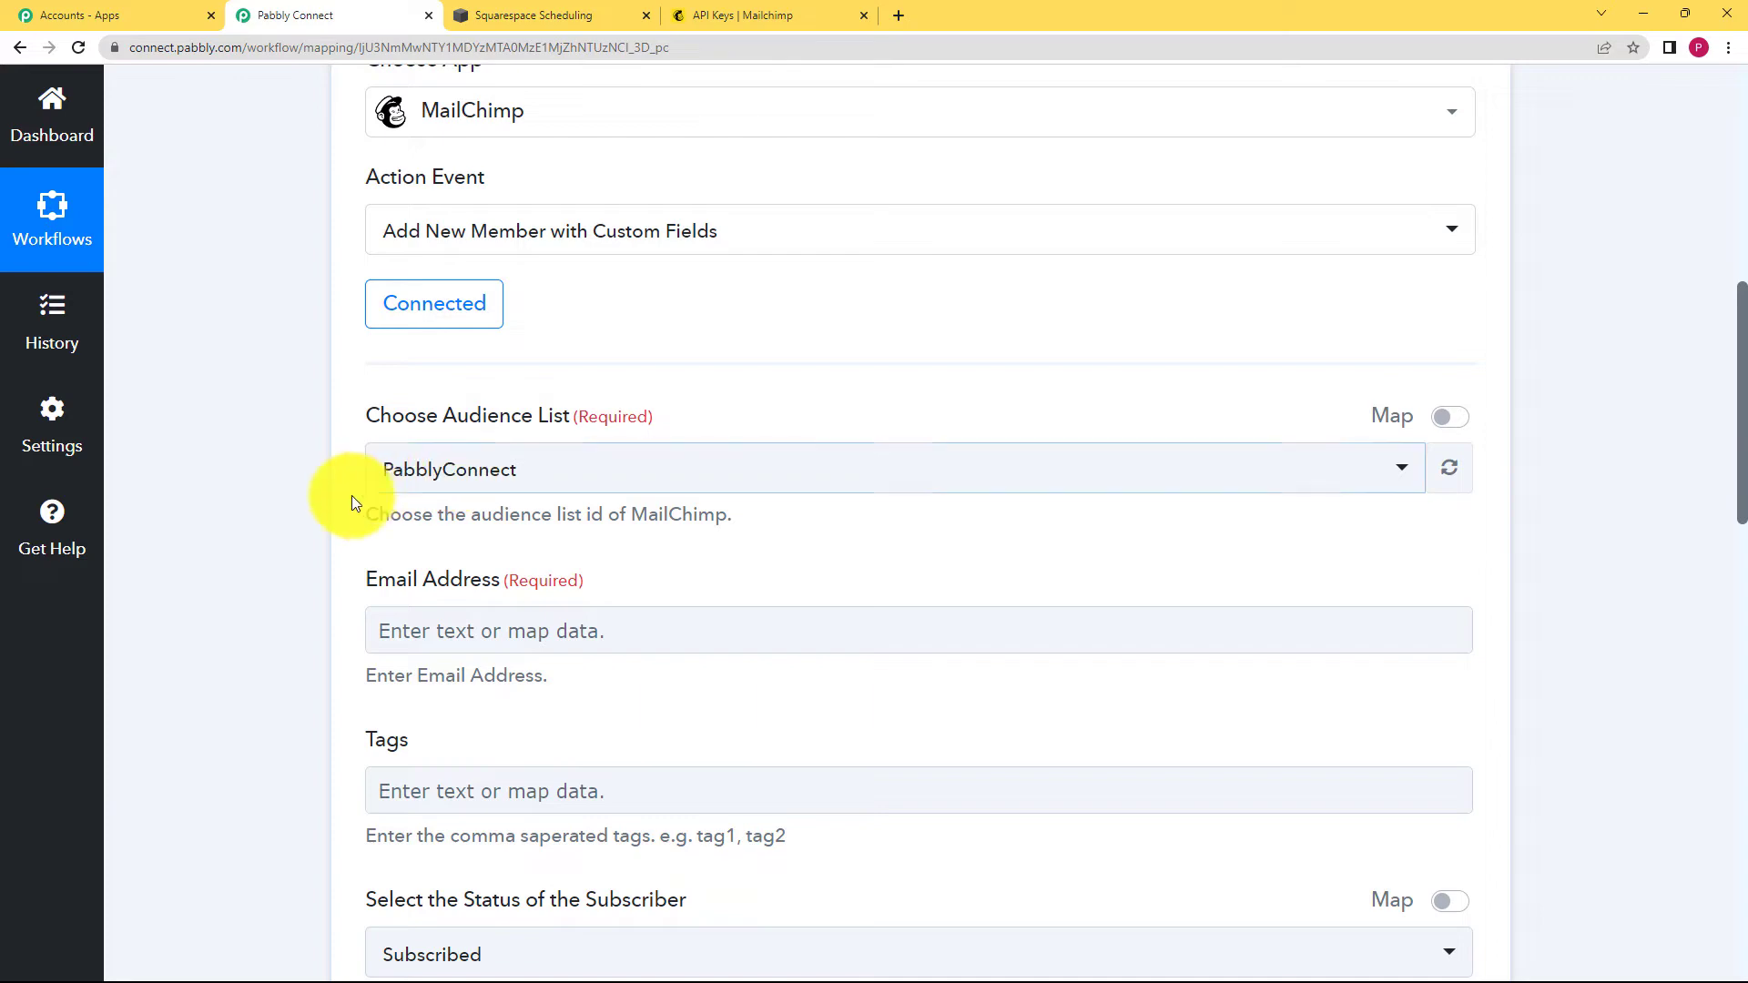
{"action": "scroll", "coordinate": [337, 544], "scroll_direction": "down", "scroll_amount": 2}
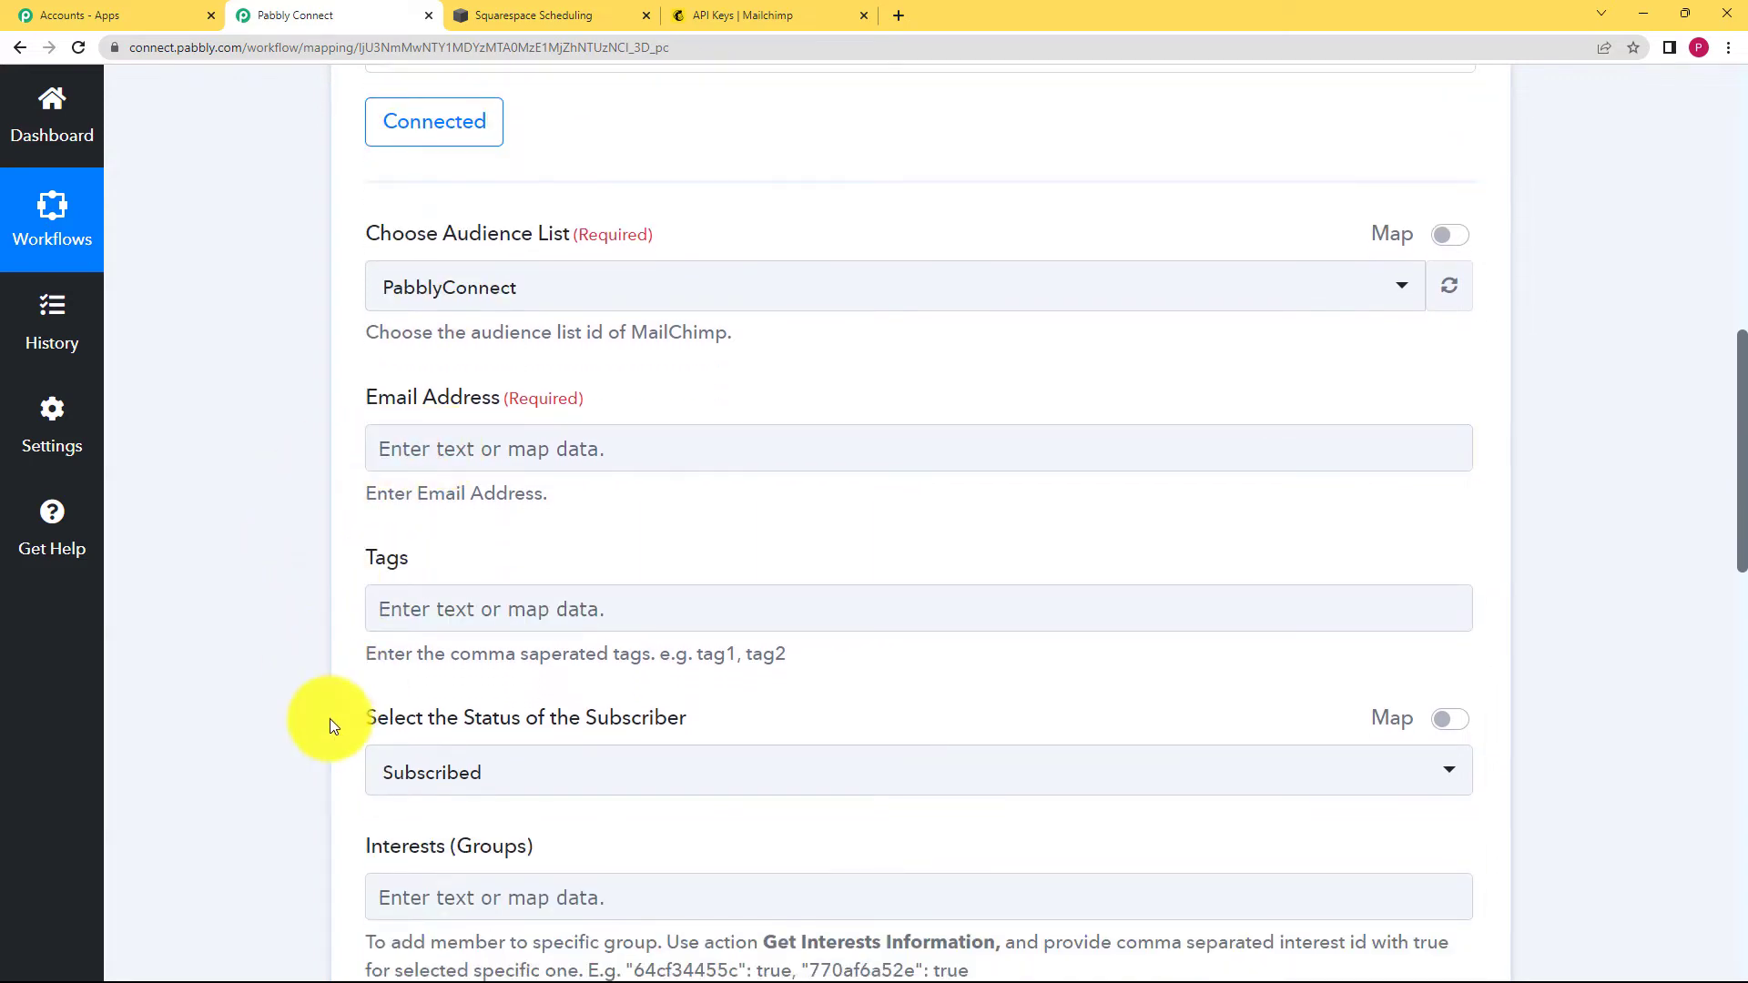
{"action": "scroll", "coordinate": [325, 755], "scroll_direction": "down", "scroll_amount": 6}
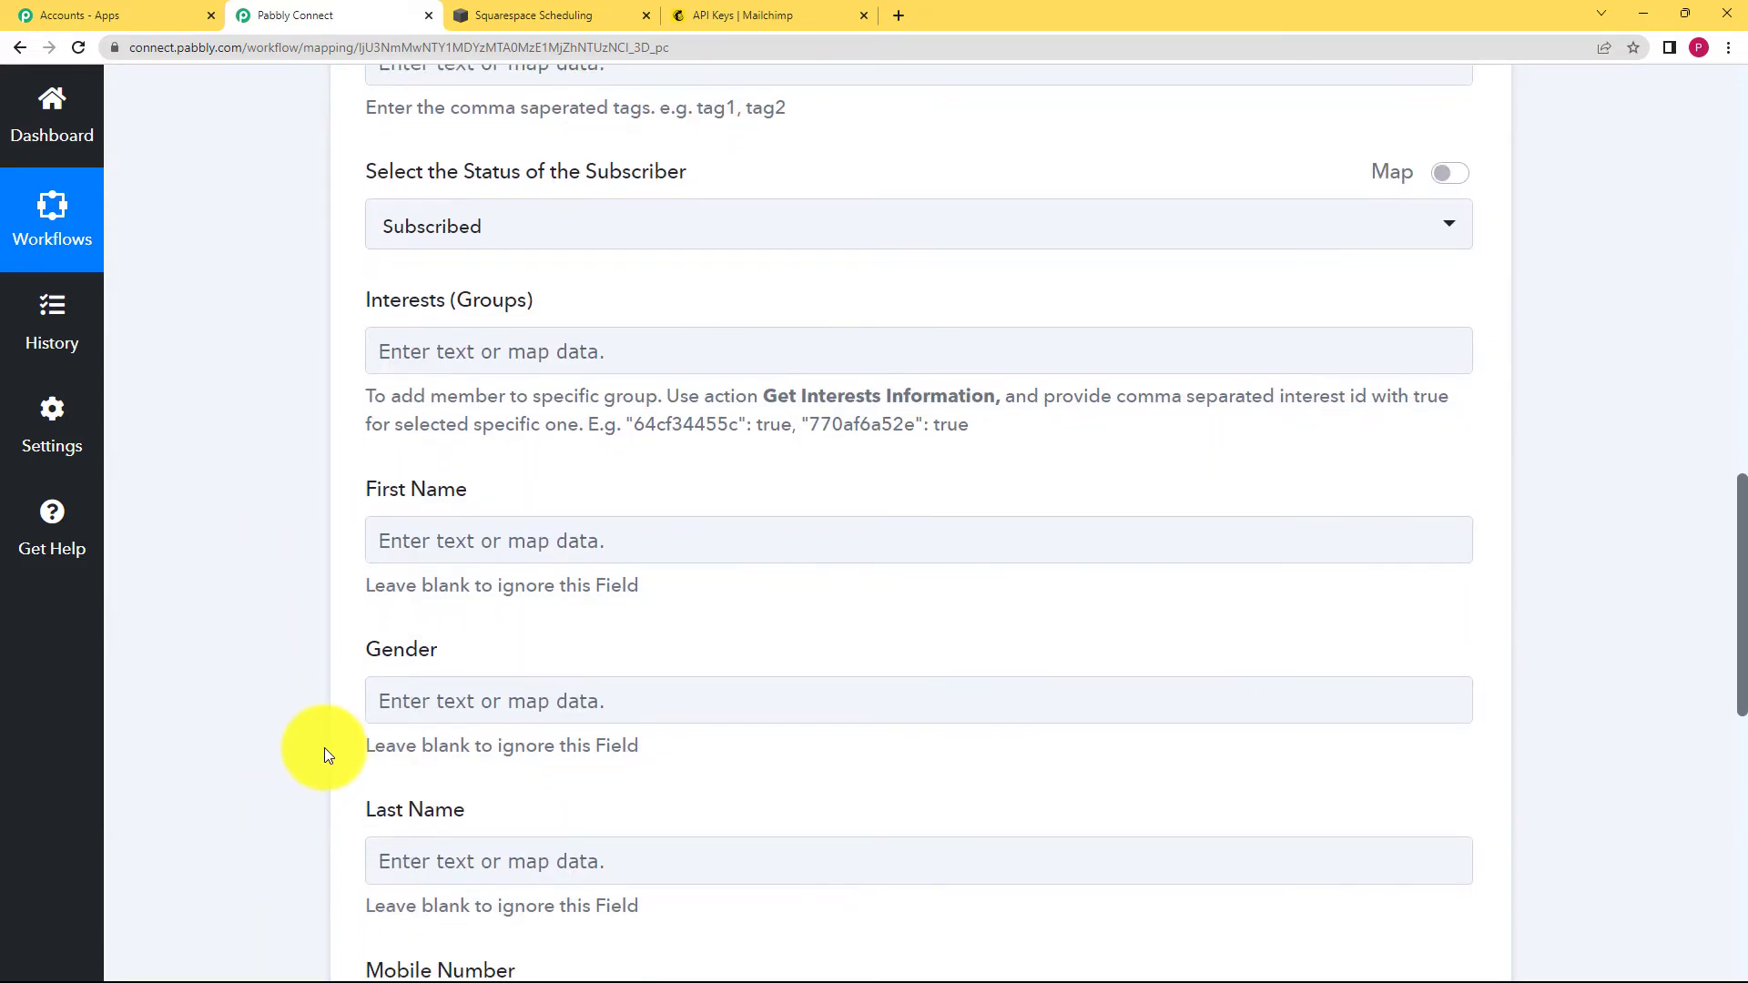
{"action": "scroll", "coordinate": [324, 741], "scroll_direction": "down", "scroll_amount": 2}
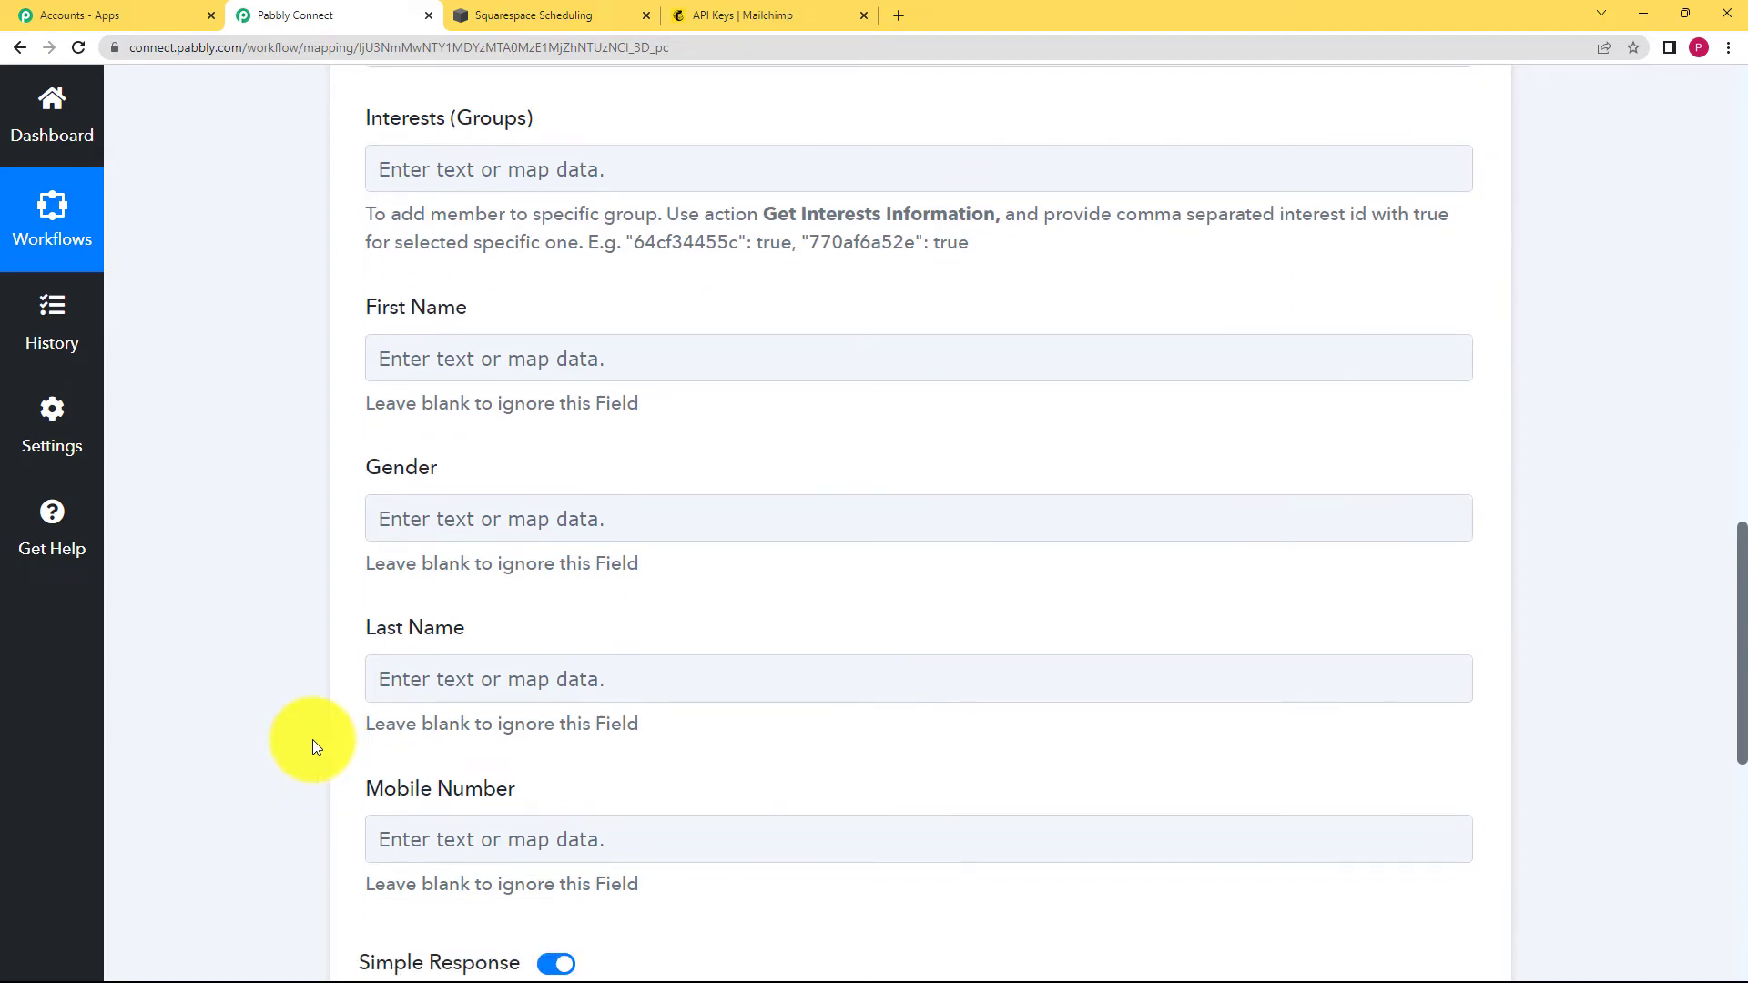
{"action": "scroll", "coordinate": [317, 739], "scroll_direction": "up", "scroll_amount": 7}
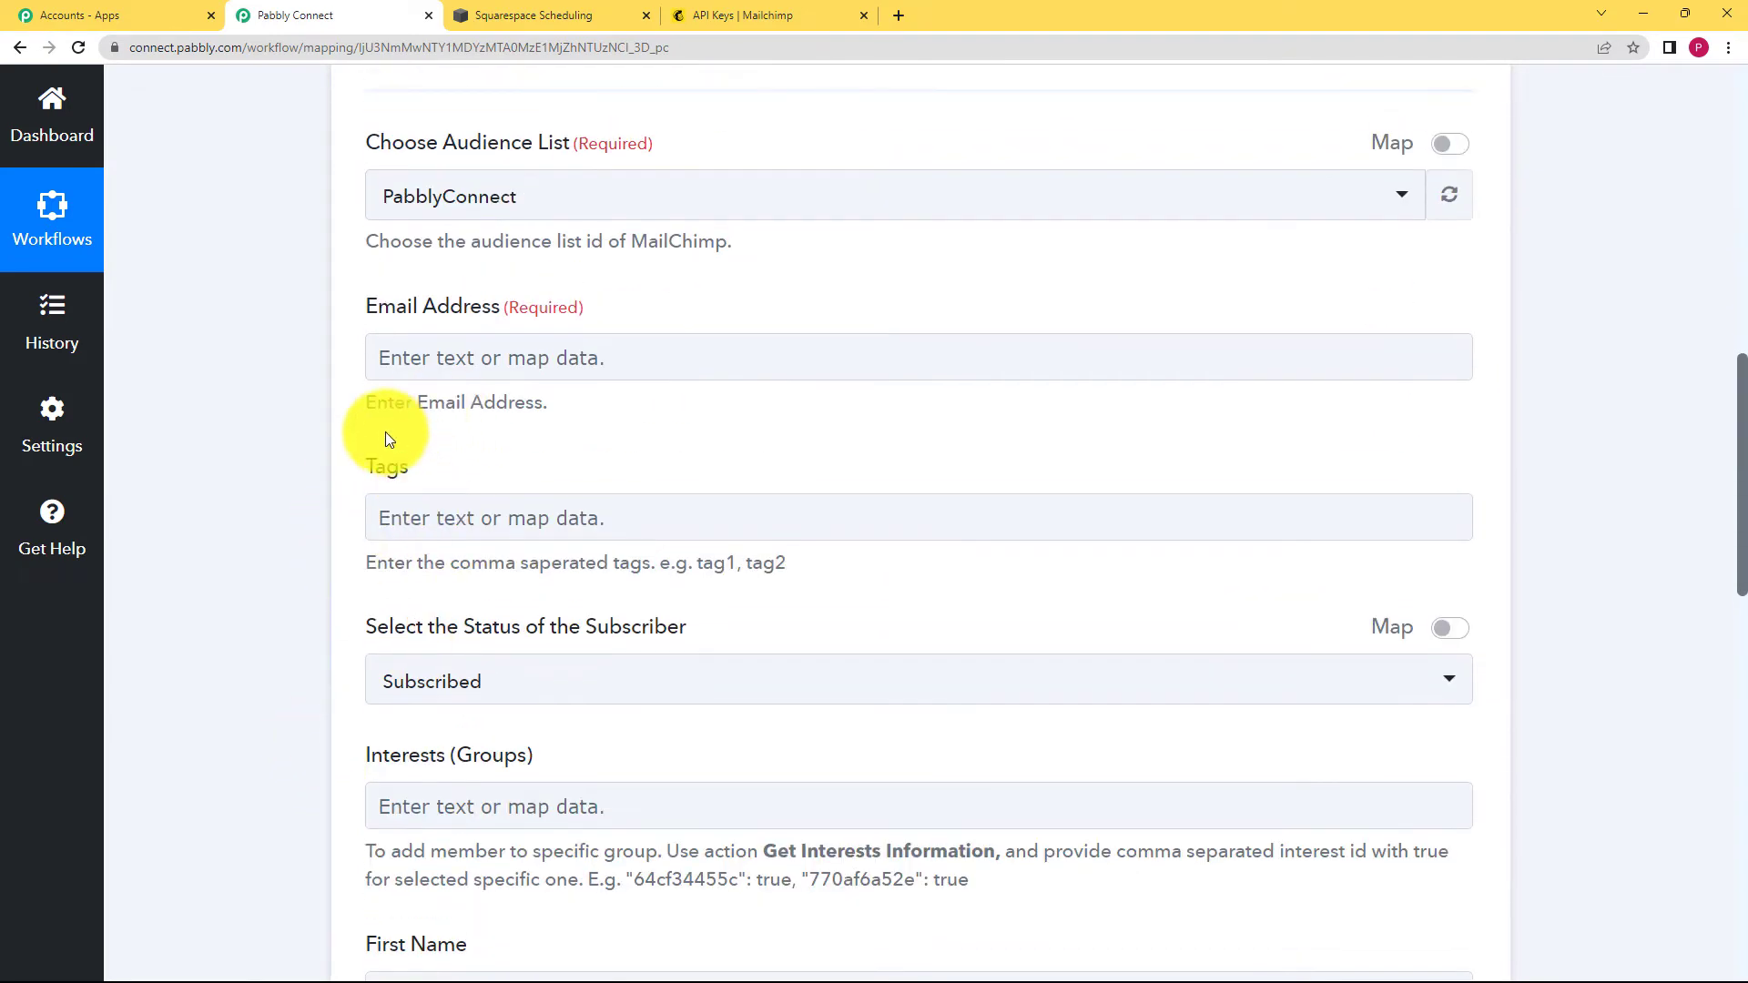
{"action": "scroll", "coordinate": [396, 445], "scroll_direction": "up", "scroll_amount": 3}
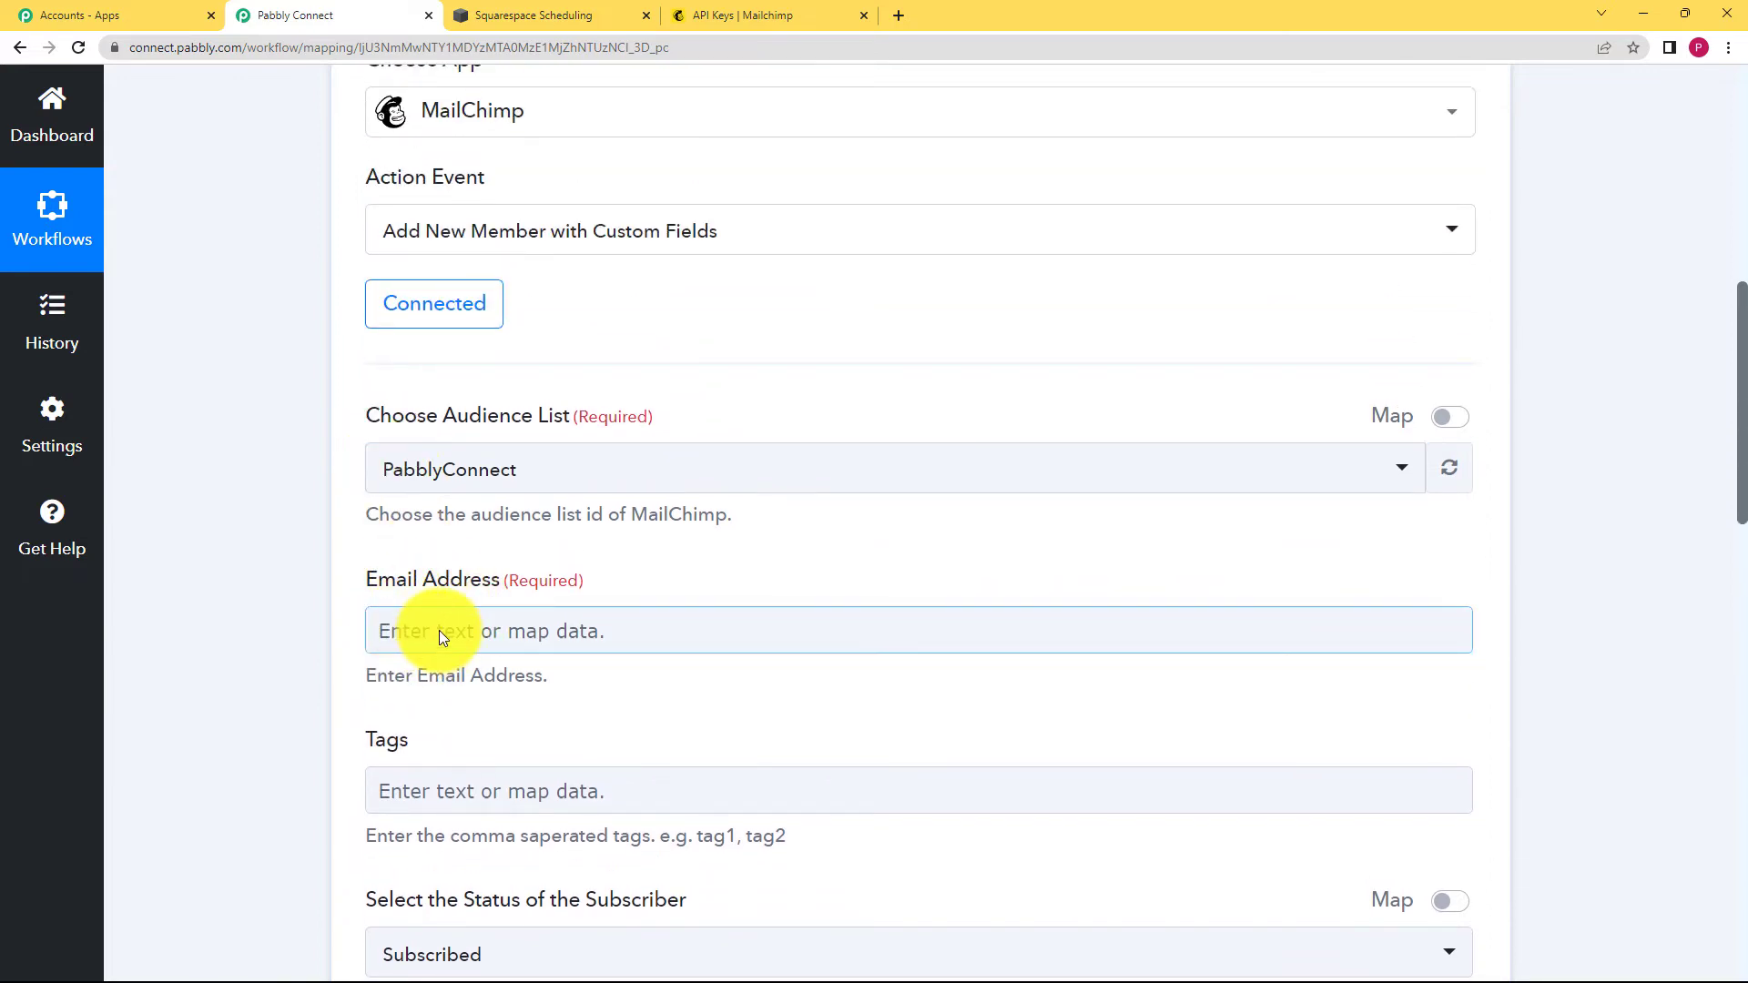
- Map the Email Address field to the Res2 Email value from the Acuity Scheduling New Appointment response
{"action": "left_click", "coordinate": [520, 630]}
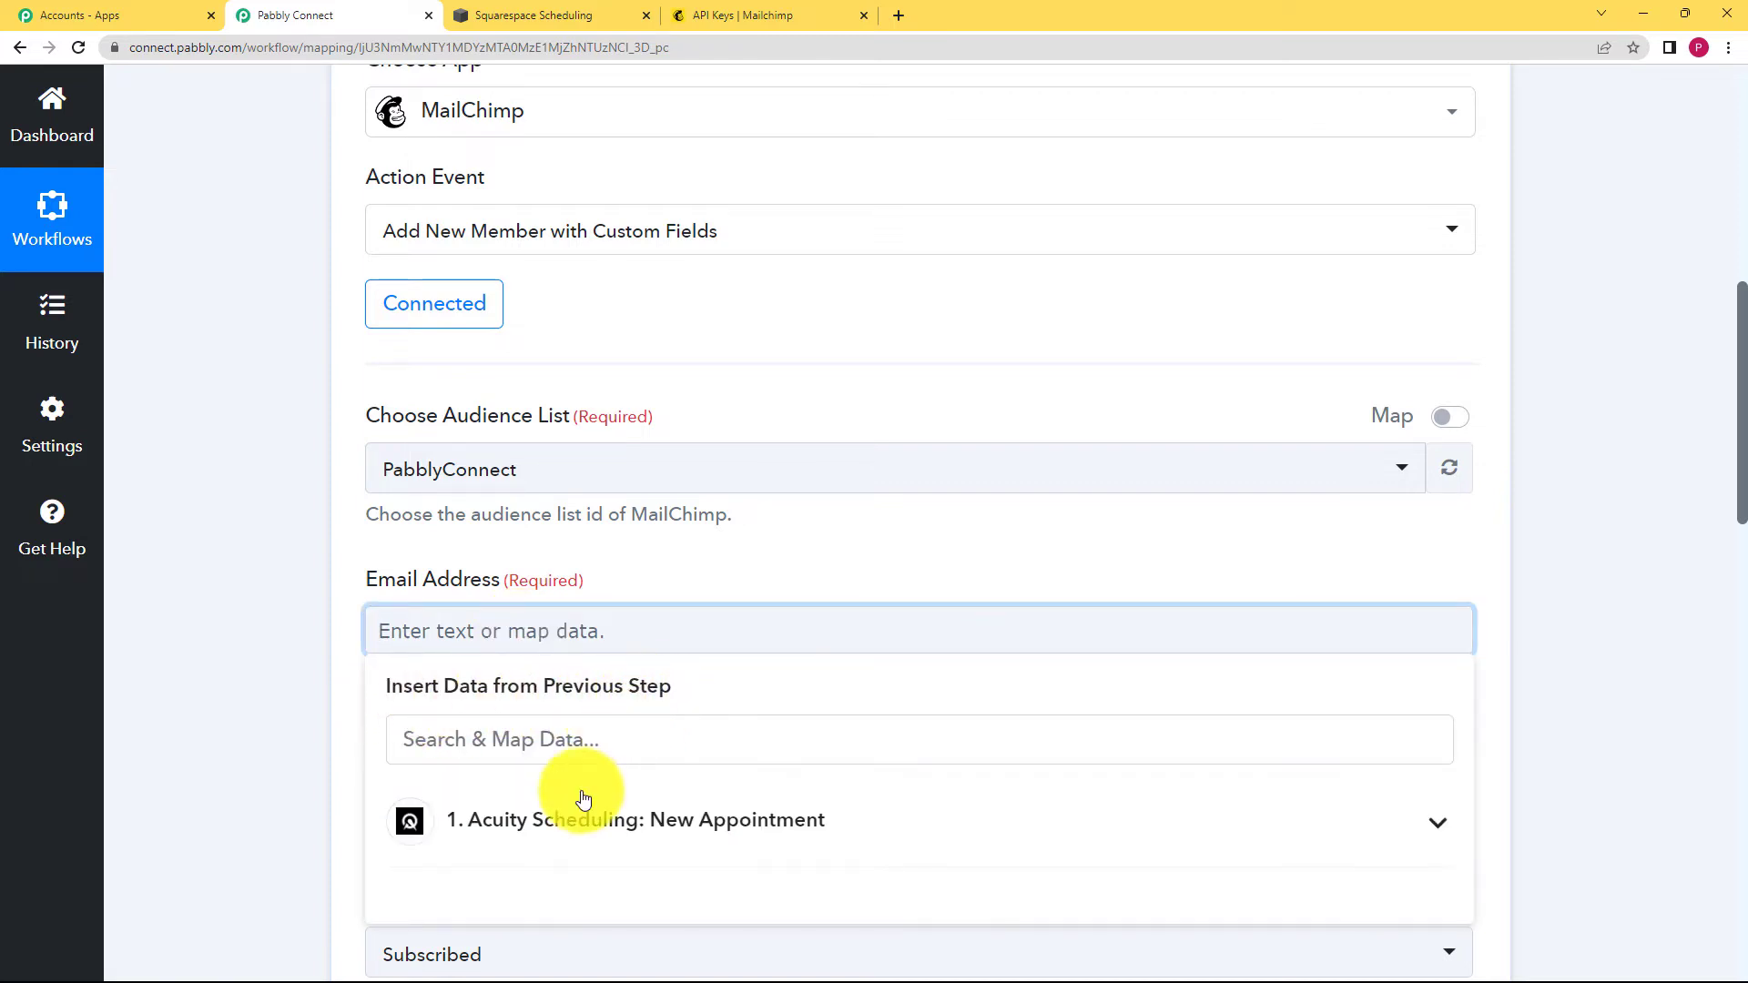
{"action": "scroll", "coordinate": [635, 701], "scroll_direction": "down", "scroll_amount": 2}
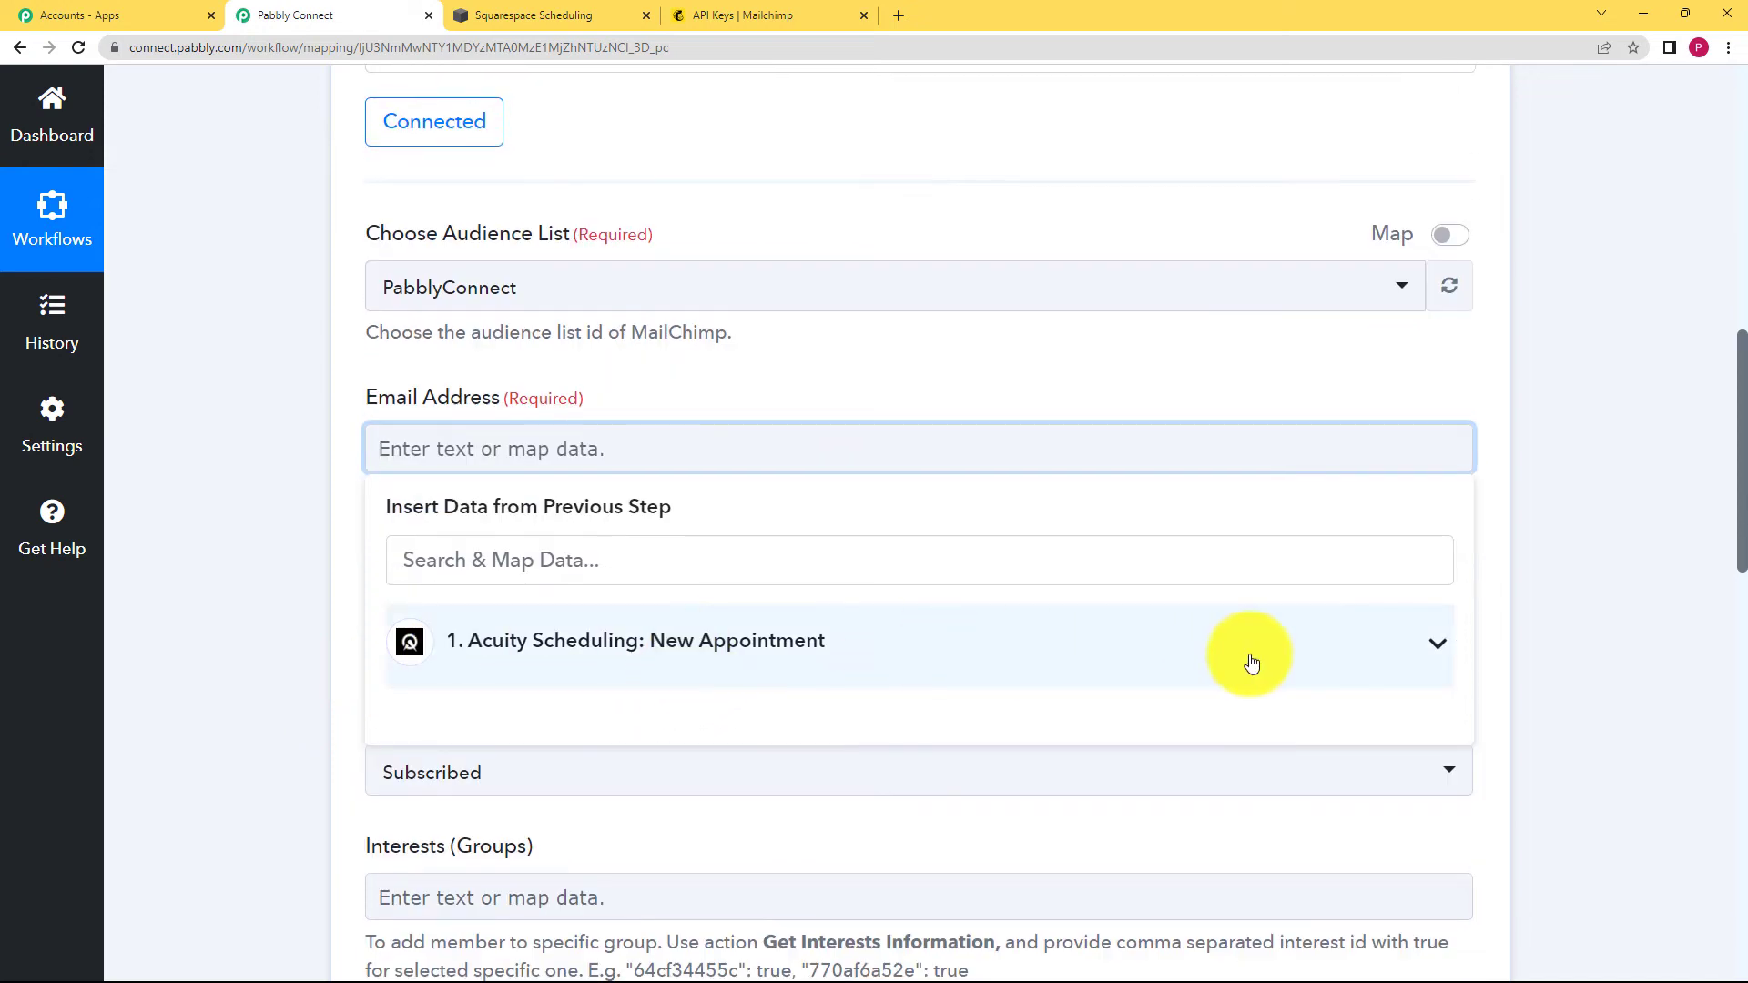
{"action": "left_click", "coordinate": [602, 663]}
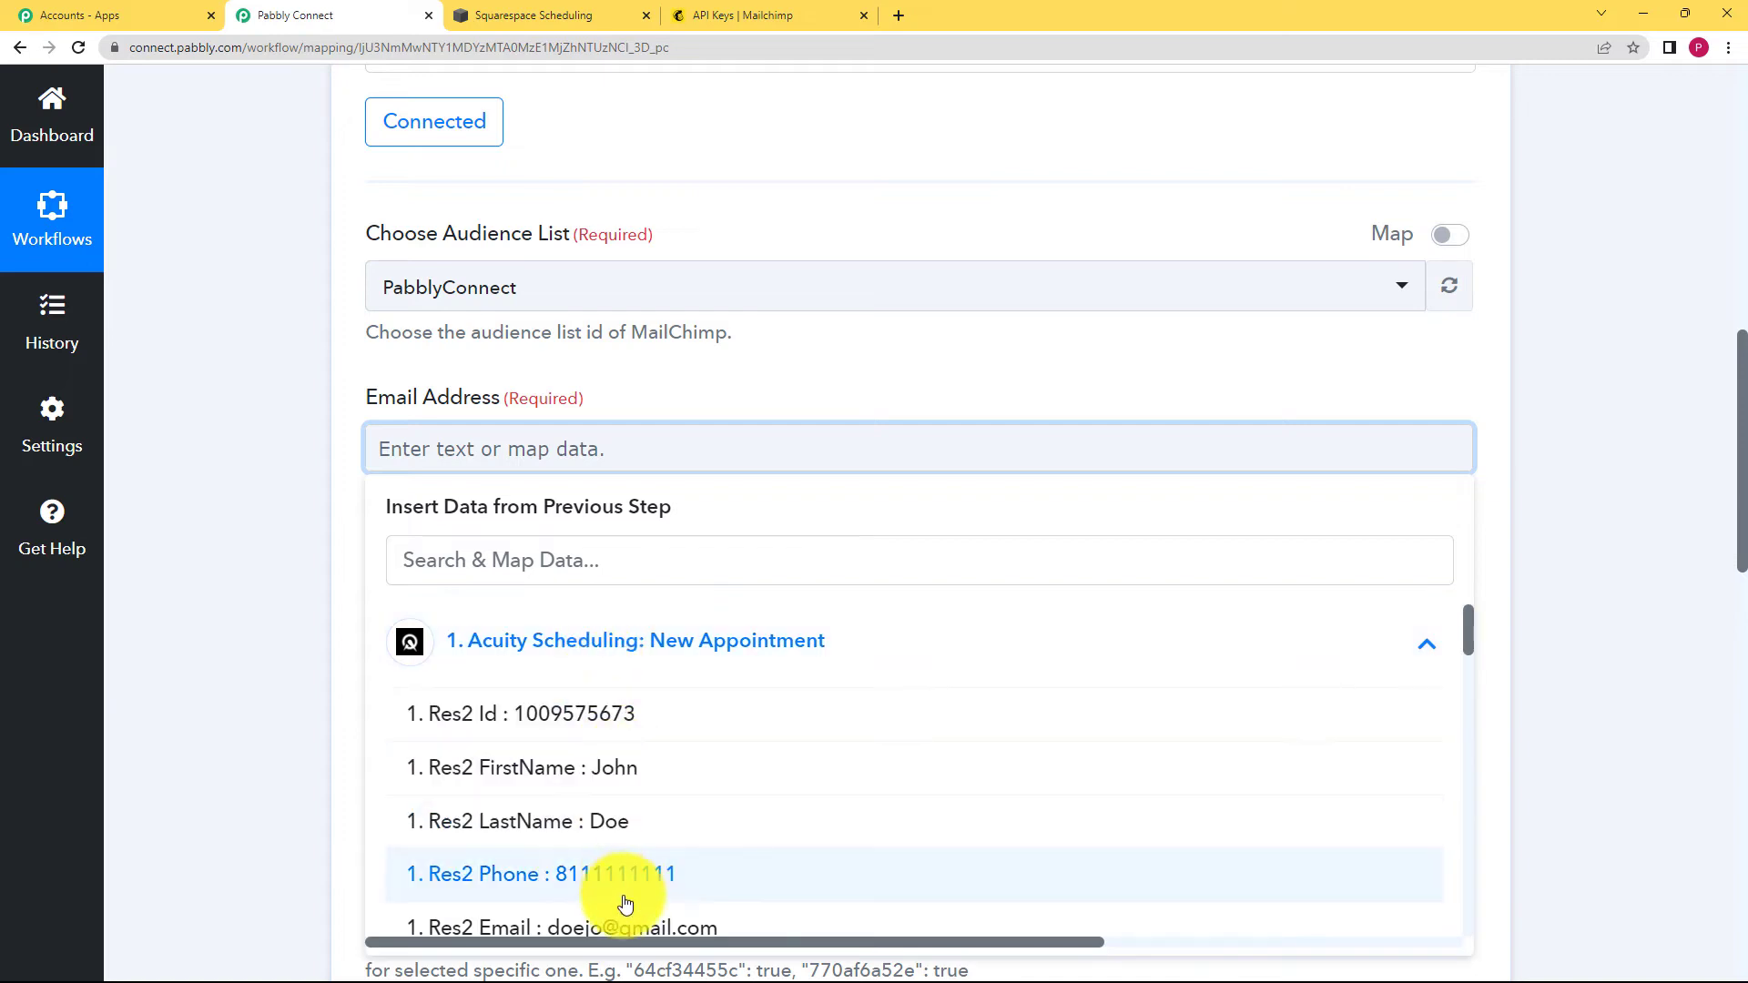
{"action": "scroll", "coordinate": [286, 698], "scroll_direction": "down", "scroll_amount": 2}
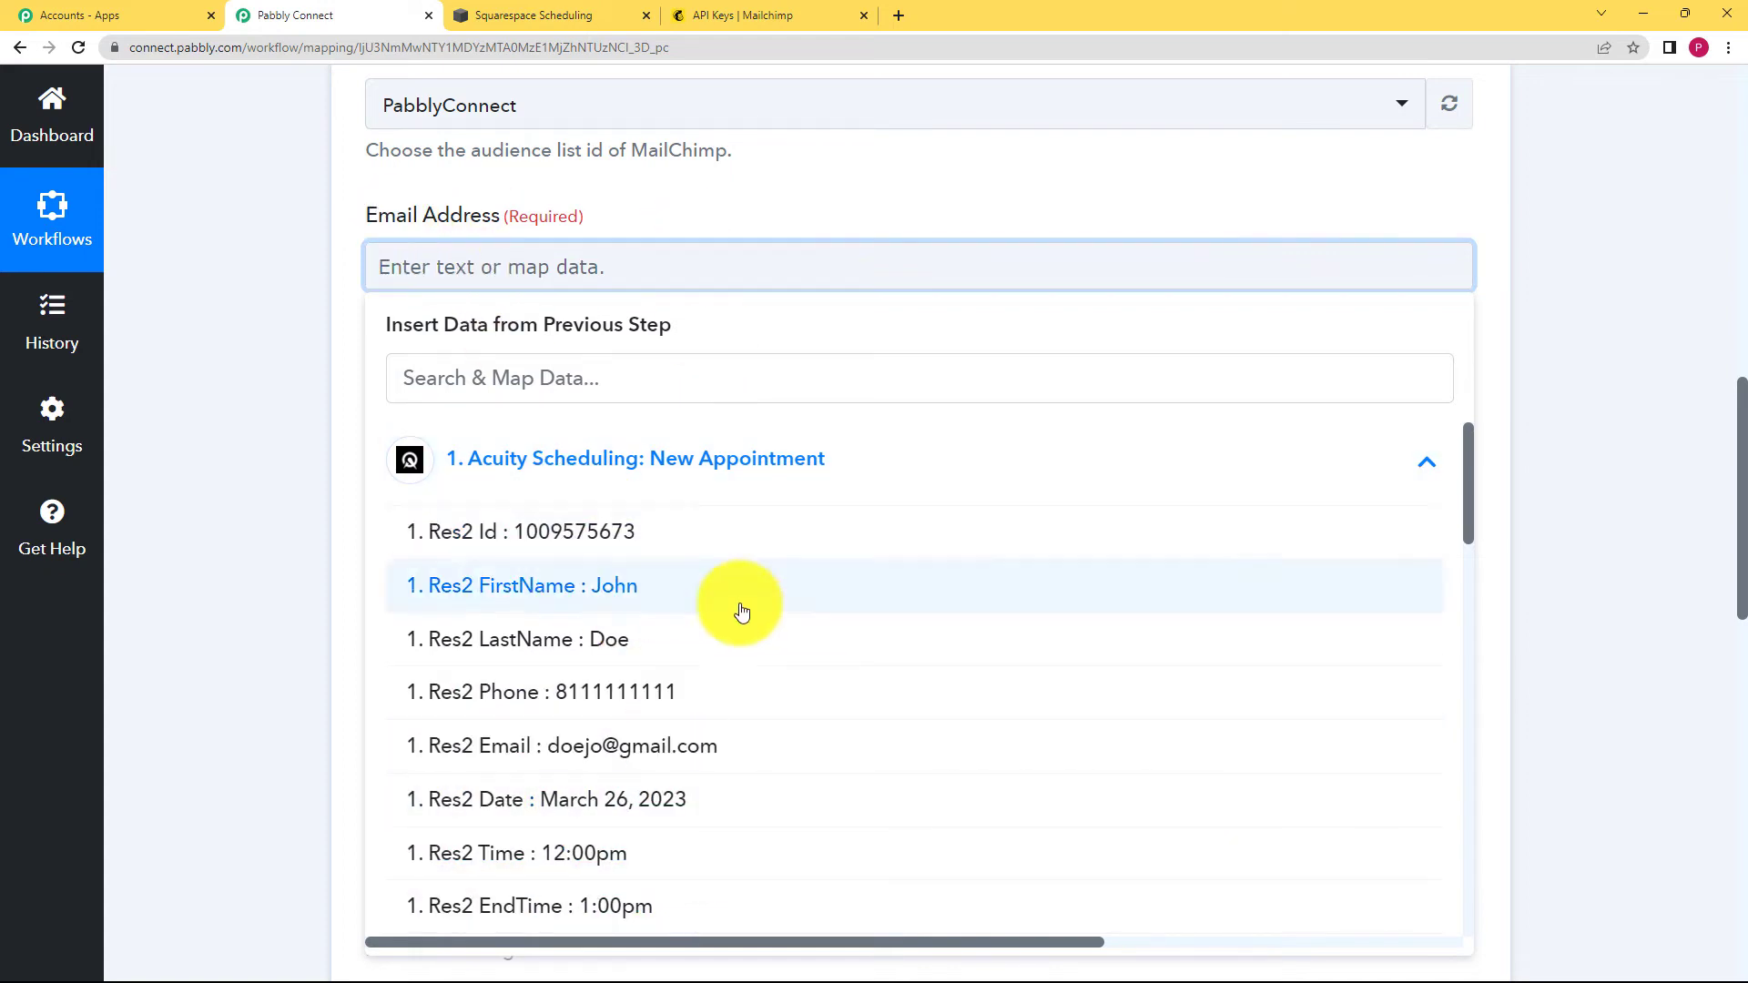
{"action": "left_click", "coordinate": [730, 743]}
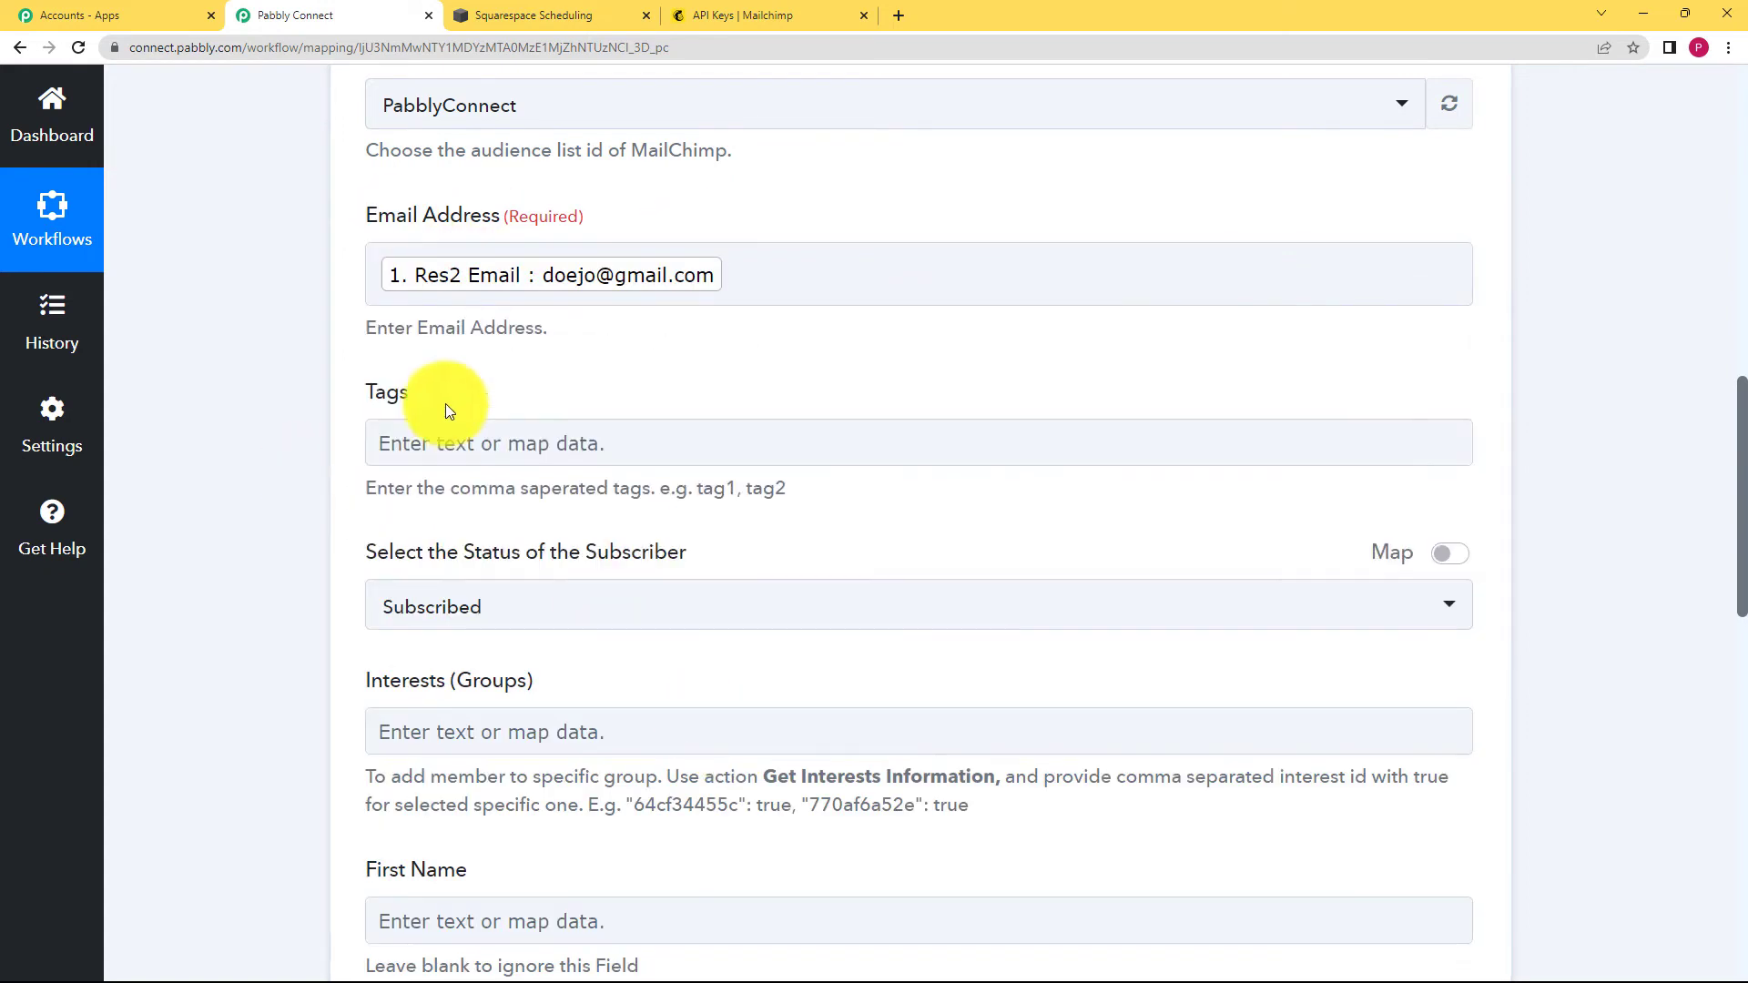
{"action": "left_click", "coordinate": [641, 286]}
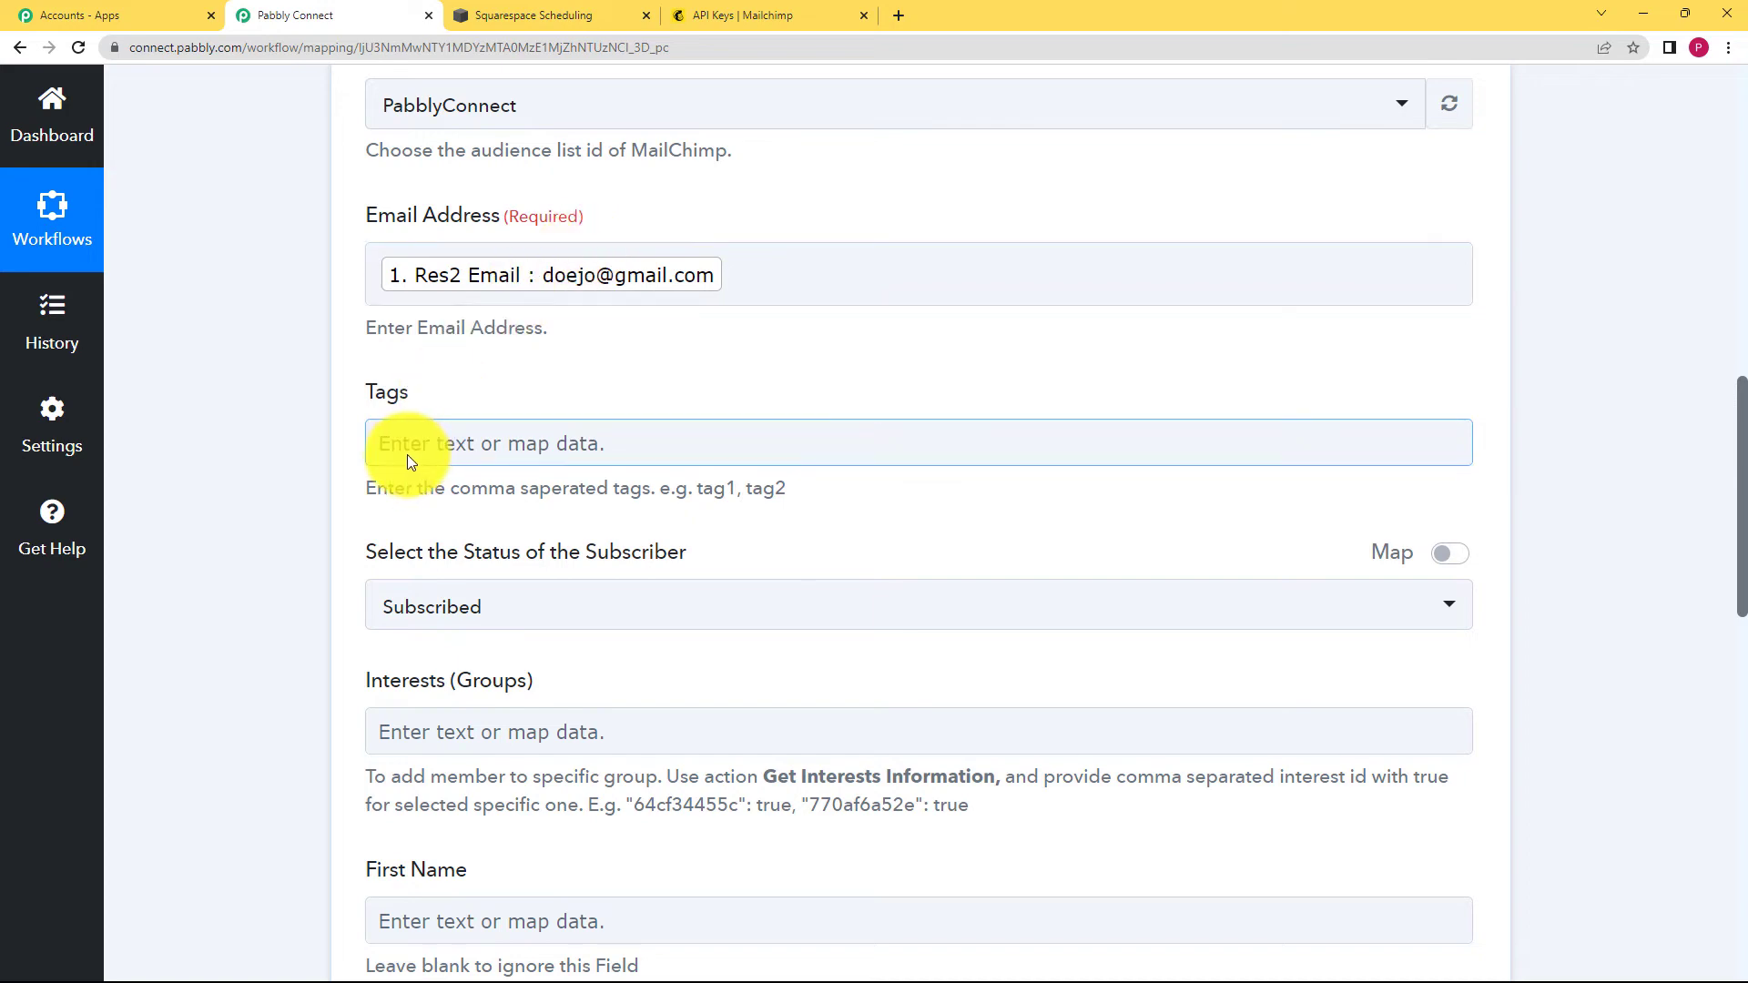
- Choose Subscribed as the status of the subscriber in the MailChimp action
{"action": "scroll", "coordinate": [328, 455], "scroll_direction": "down", "scroll_amount": 1}
{"action": "scroll", "coordinate": [365, 447], "scroll_direction": "down", "scroll_amount": 2}
{"action": "left_click", "coordinate": [441, 436]}
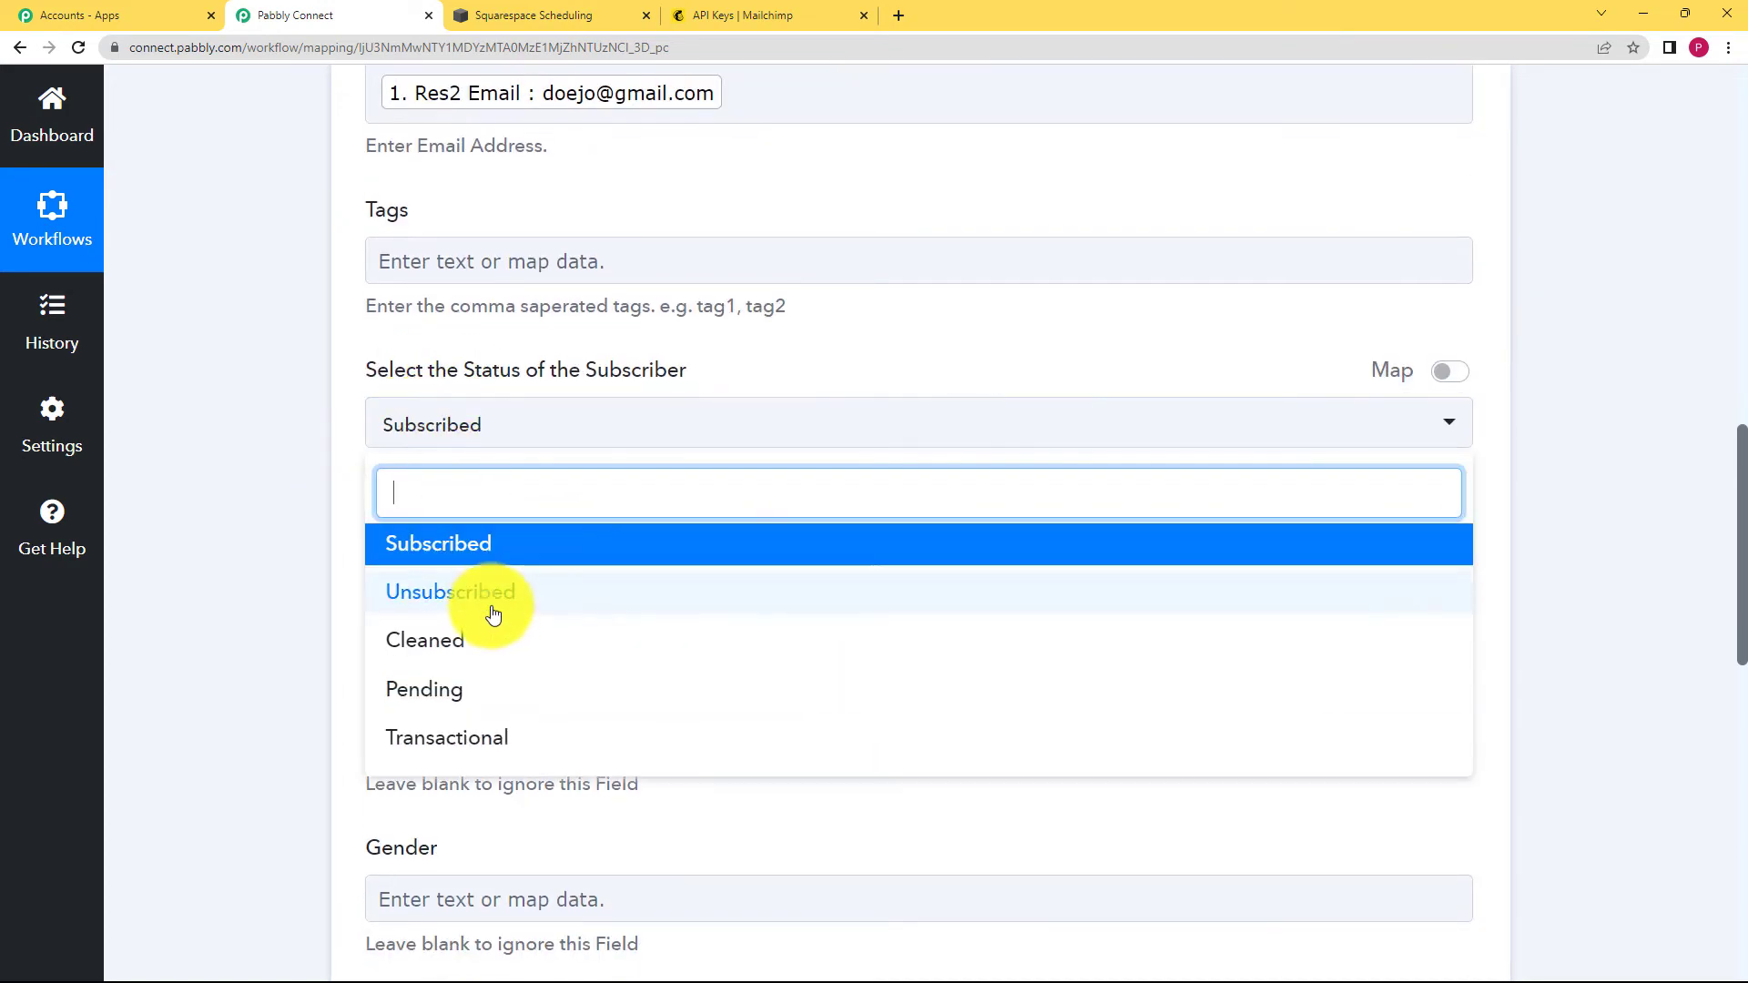
{"action": "left_click", "coordinate": [522, 546]}
{"action": "left_click", "coordinate": [311, 473]}
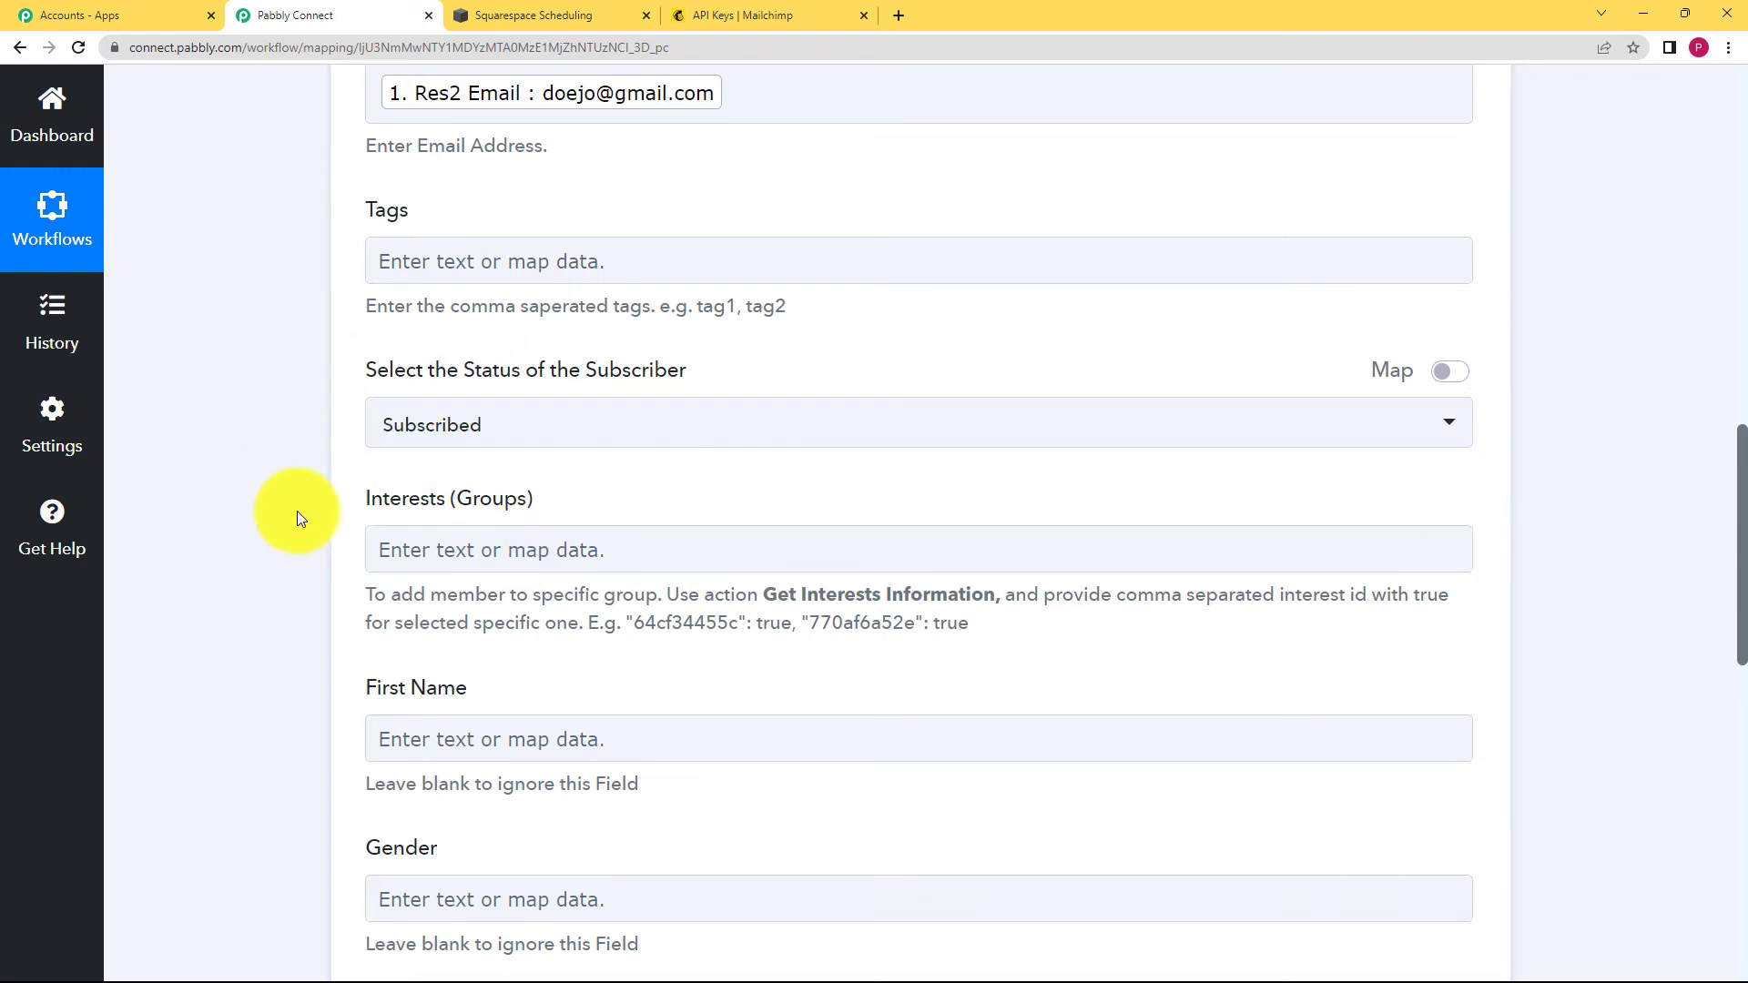
{"action": "scroll", "coordinate": [364, 446], "scroll_direction": "down", "scroll_amount": 2}
{"action": "scroll", "coordinate": [319, 482], "scroll_direction": "down", "scroll_amount": 2}
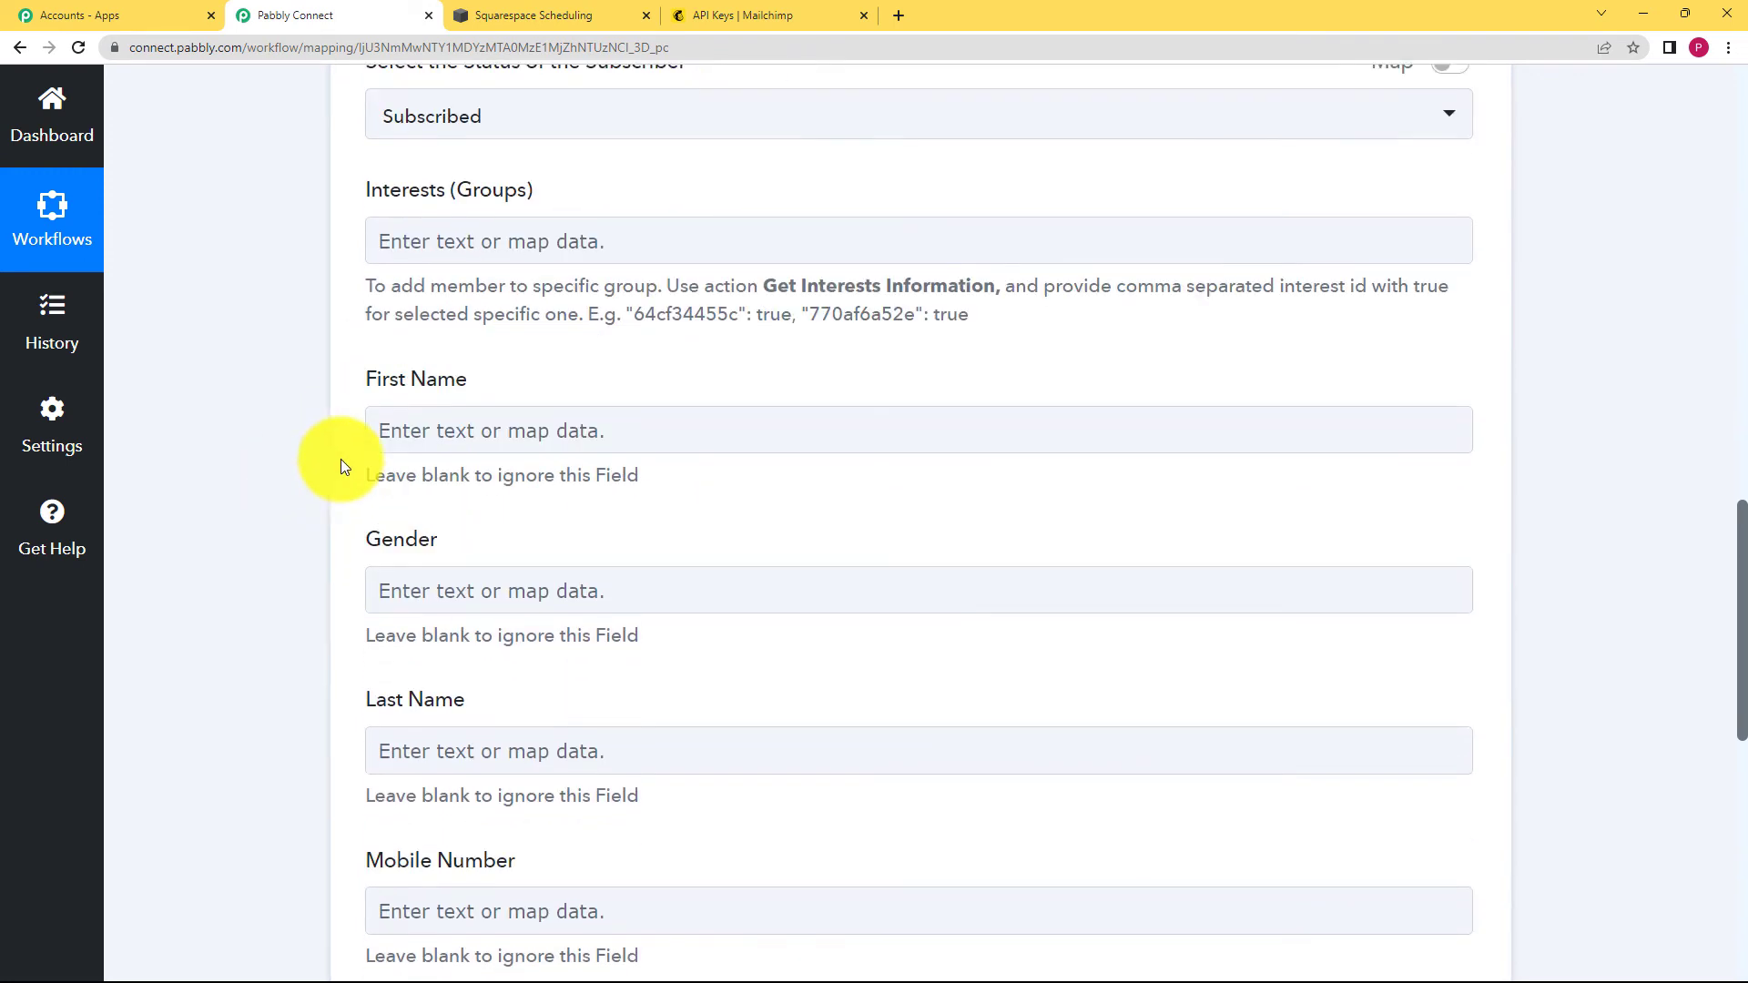
- Map the First Name field to the Res2 FirstName value from the Acuity Scheduling New Appointment response, leaving Gender blank
{"action": "left_click", "coordinate": [406, 382]}
{"action": "left_click", "coordinate": [503, 578]}
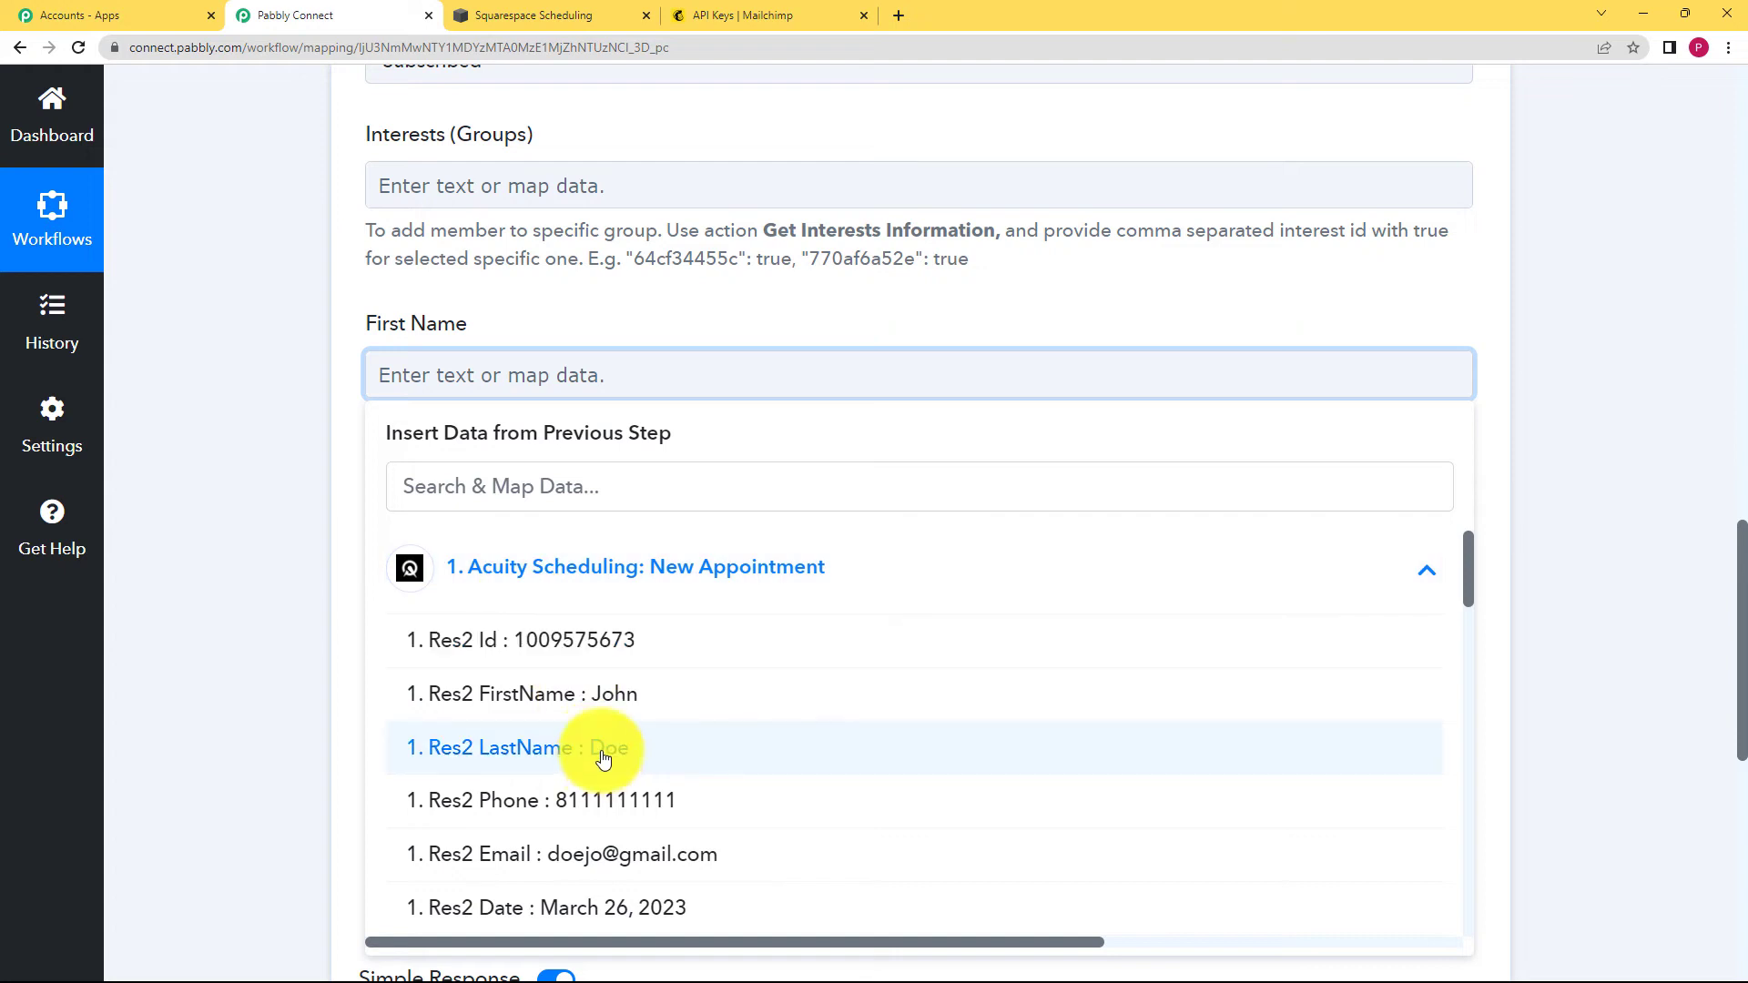
{"action": "left_click", "coordinate": [603, 700]}
{"action": "left_click", "coordinate": [291, 520]}
{"action": "left_click", "coordinate": [510, 555]}
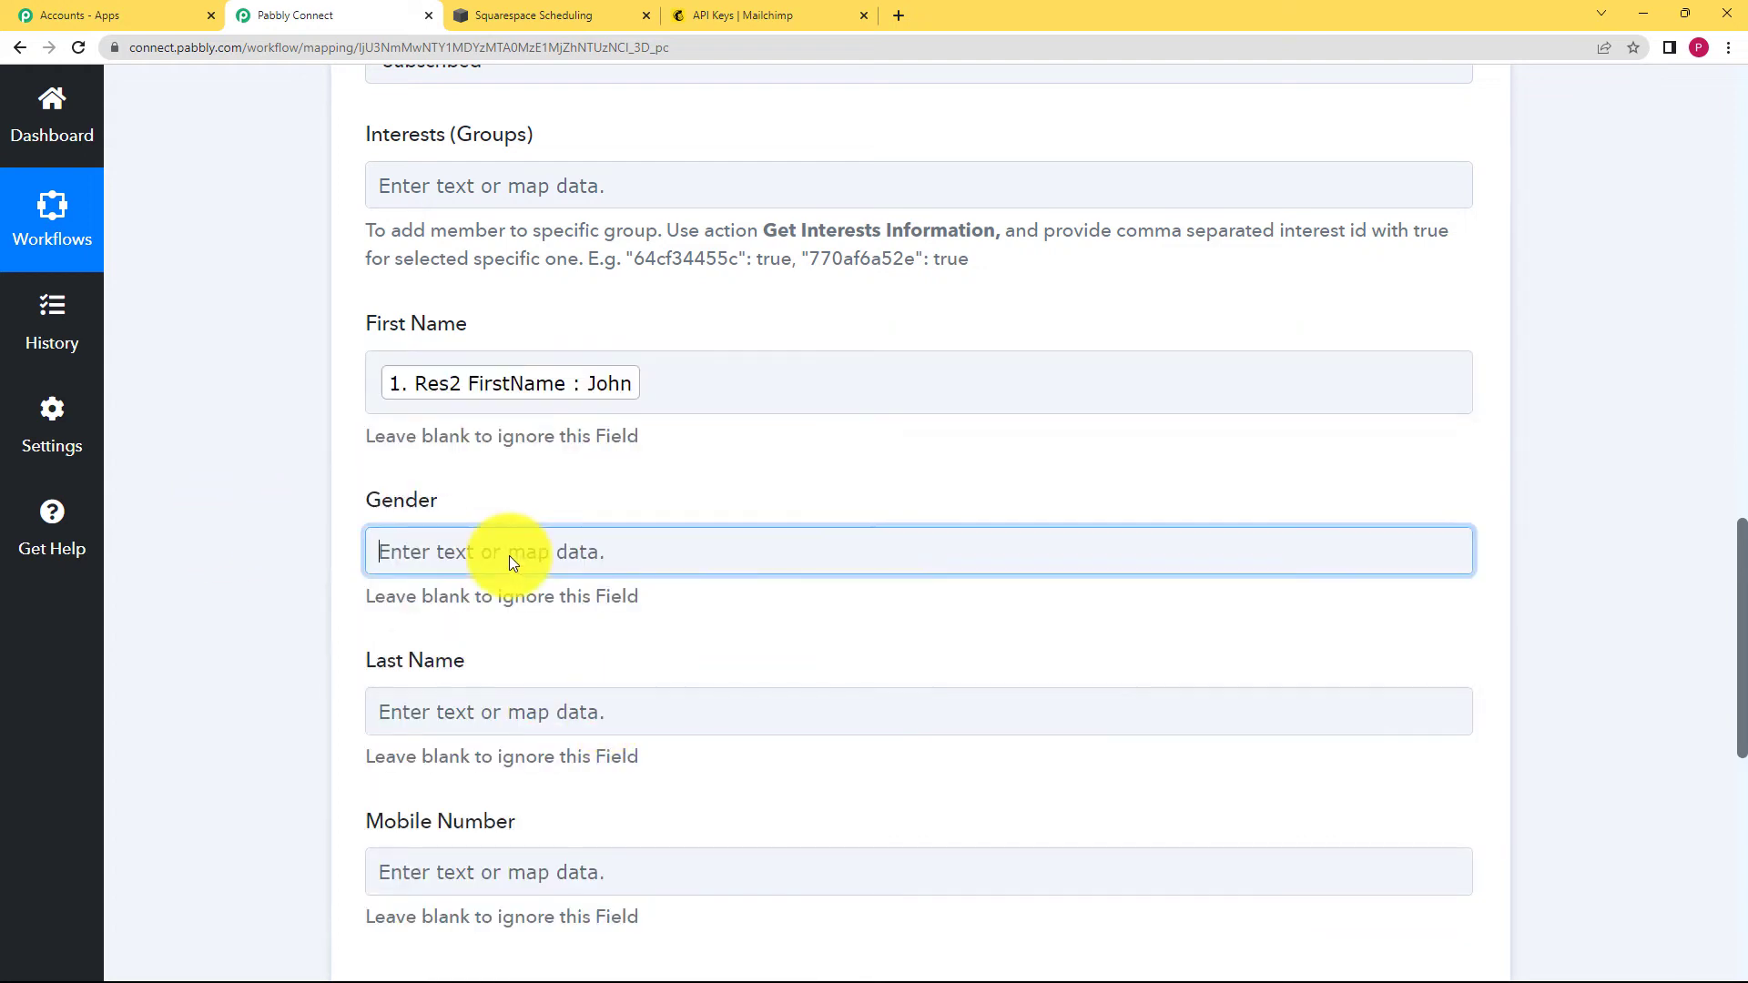
{"action": "left_click", "coordinate": [325, 576]}
- Map the Last Name field to the Res2 LastName value from the Acuity Scheduling New Appointment response
{"action": "scroll", "coordinate": [364, 555], "scroll_direction": "down", "scroll_amount": 2}
{"action": "left_click", "coordinate": [435, 522]}
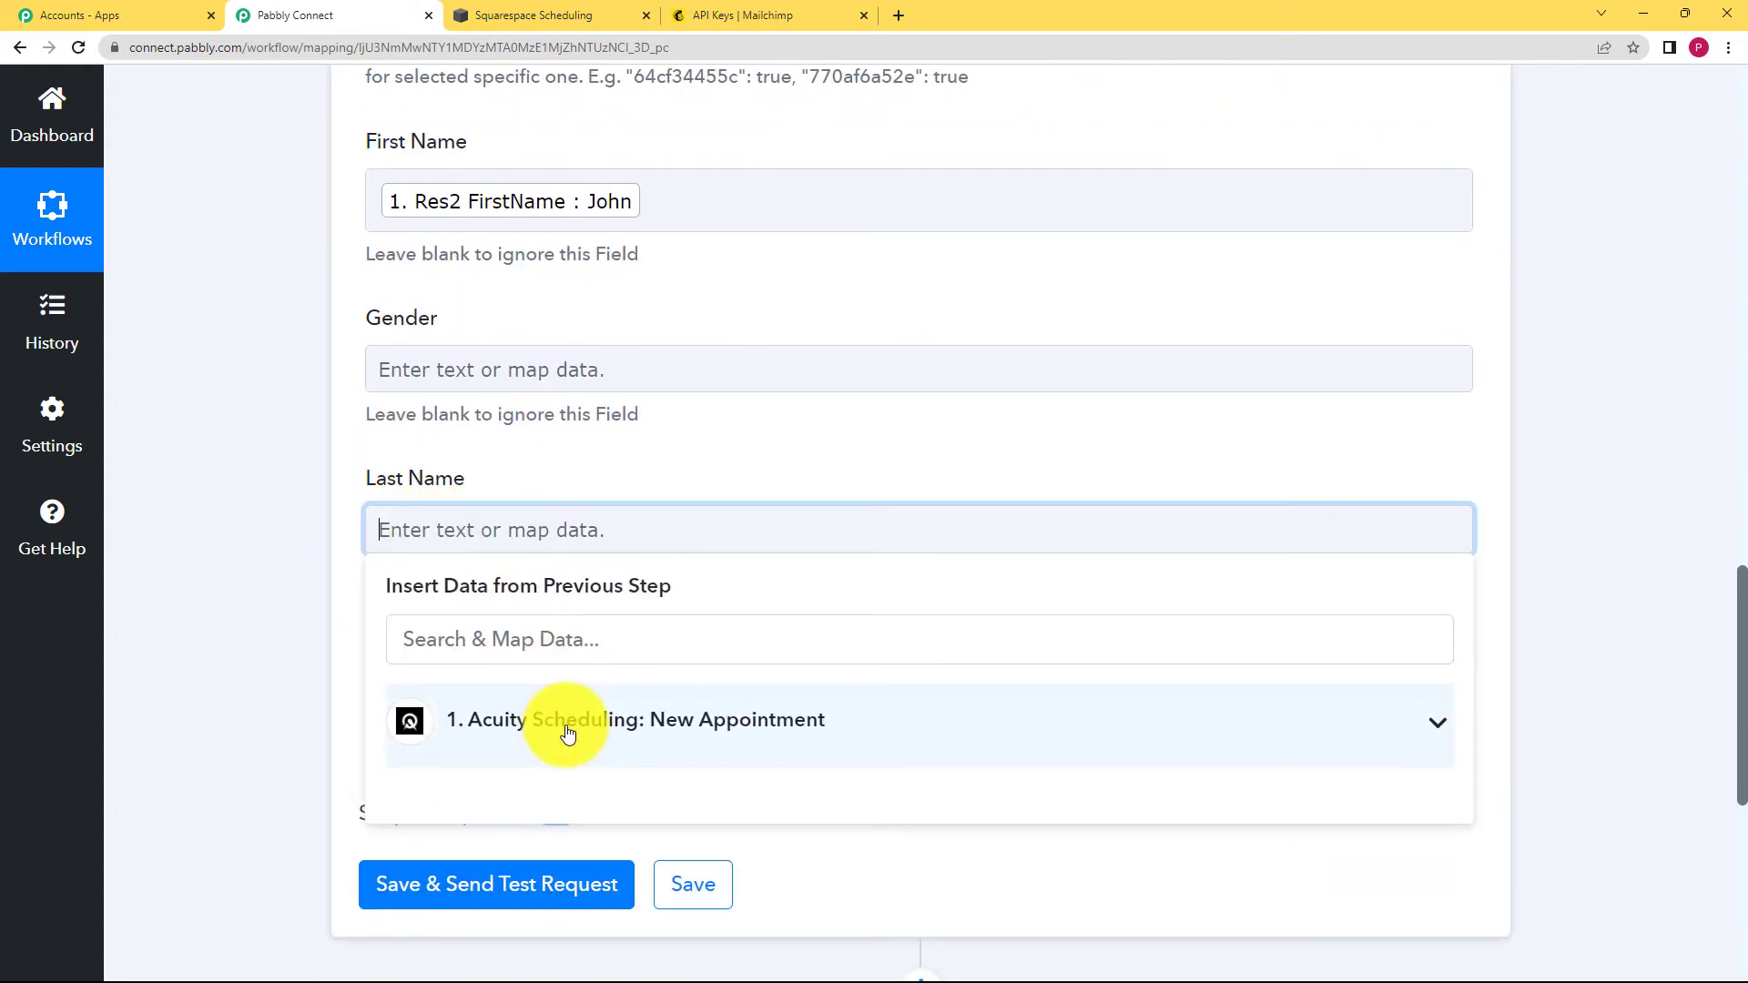
{"action": "left_click", "coordinate": [566, 733]}
{"action": "left_click", "coordinate": [695, 902]}
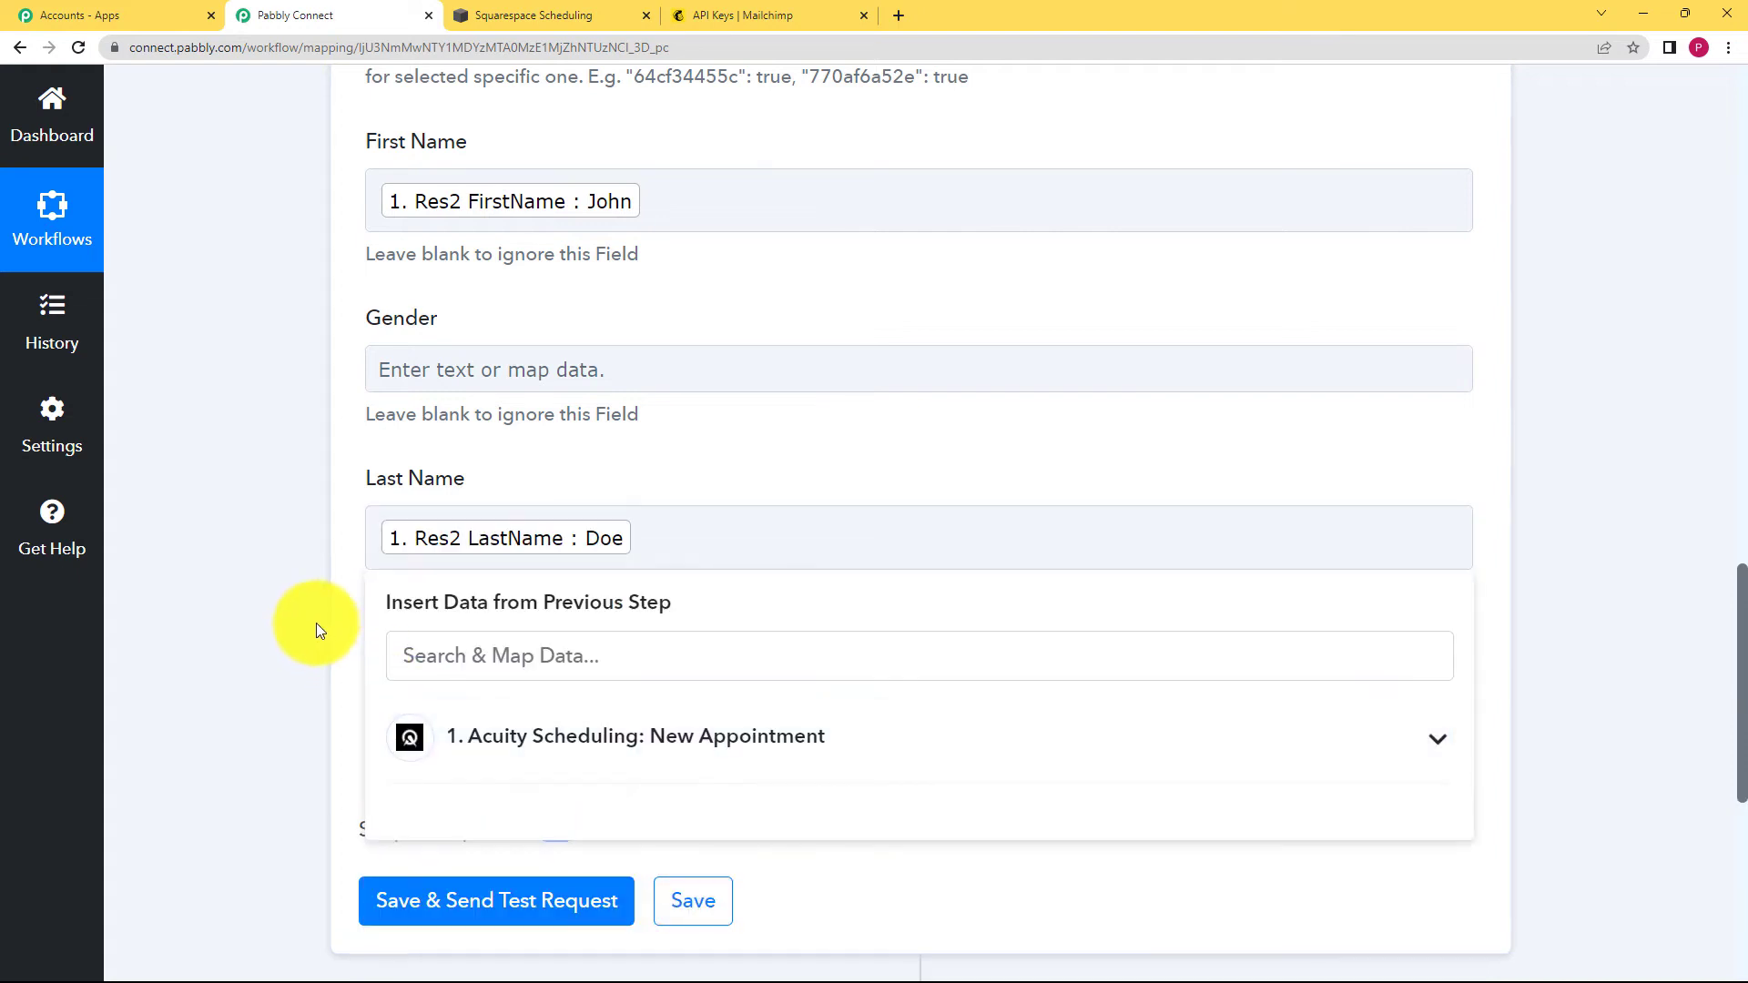
{"action": "left_click", "coordinate": [316, 623]}
- Map the Mobile Number field to the Res2 Phone value from the Acuity Scheduling New Appointment response
{"action": "left_click", "coordinate": [433, 702]}
{"action": "scroll", "coordinate": [297, 597], "scroll_direction": "down", "scroll_amount": 3}
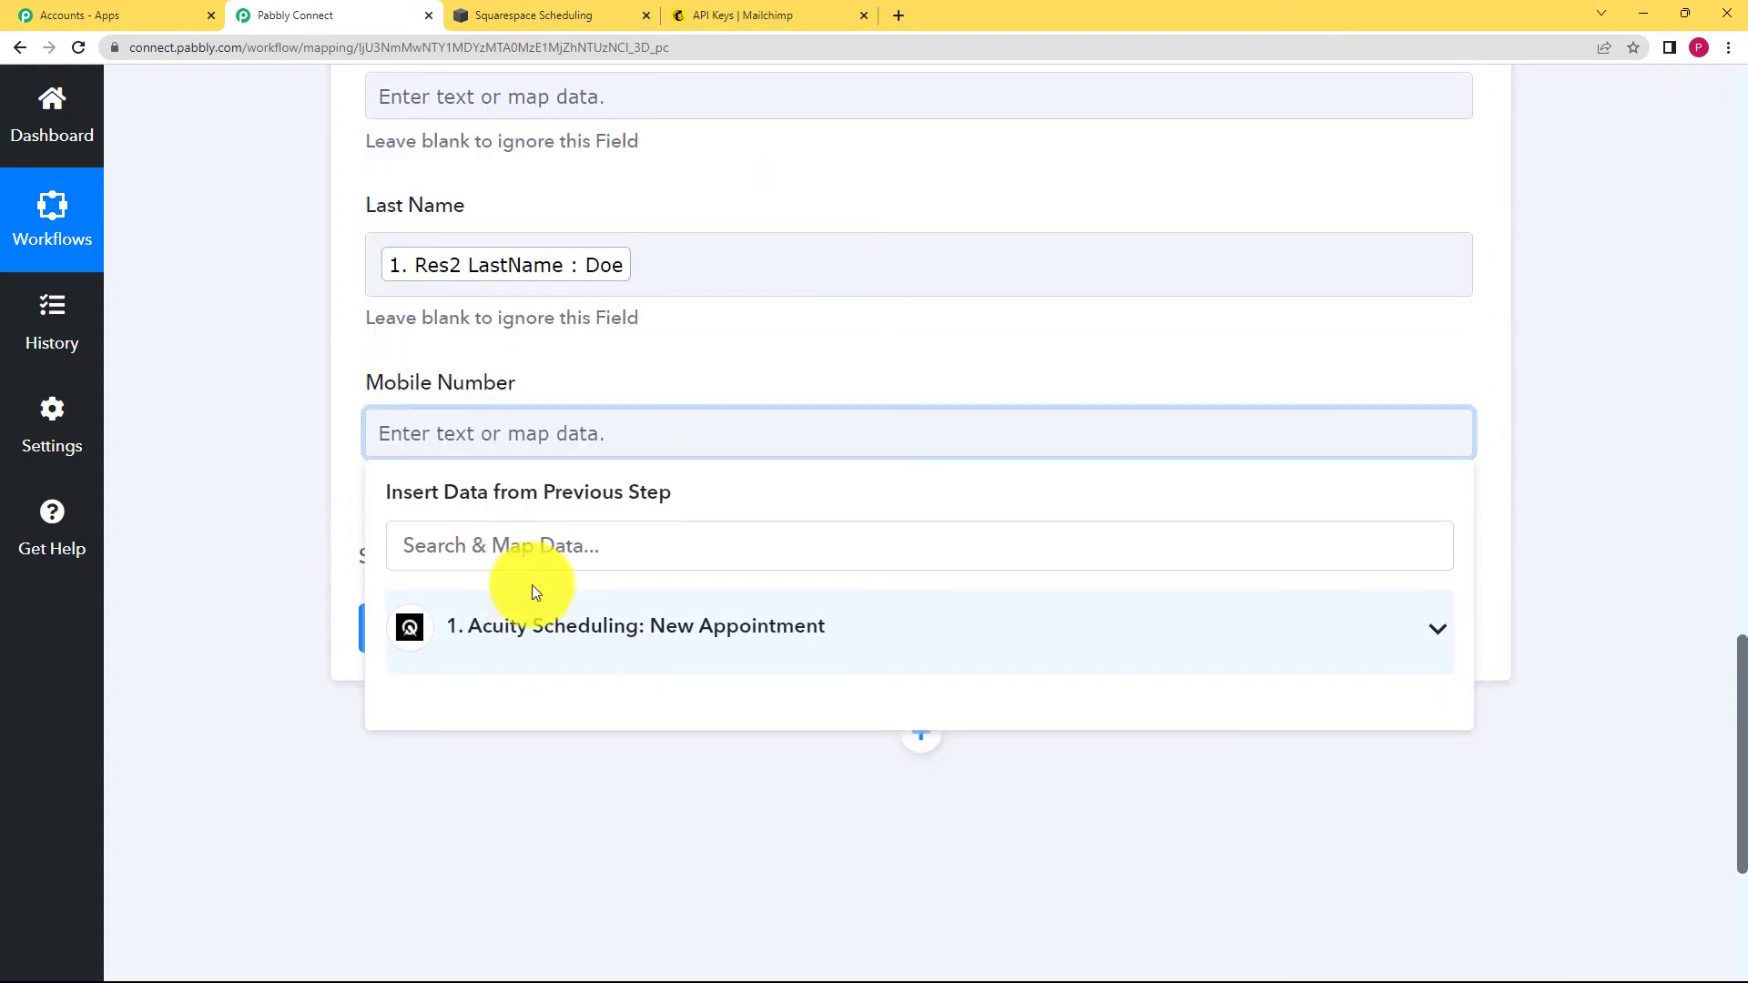
{"action": "left_click", "coordinate": [547, 643]}
{"action": "left_click", "coordinate": [604, 862]}
{"action": "left_click", "coordinate": [286, 516]}
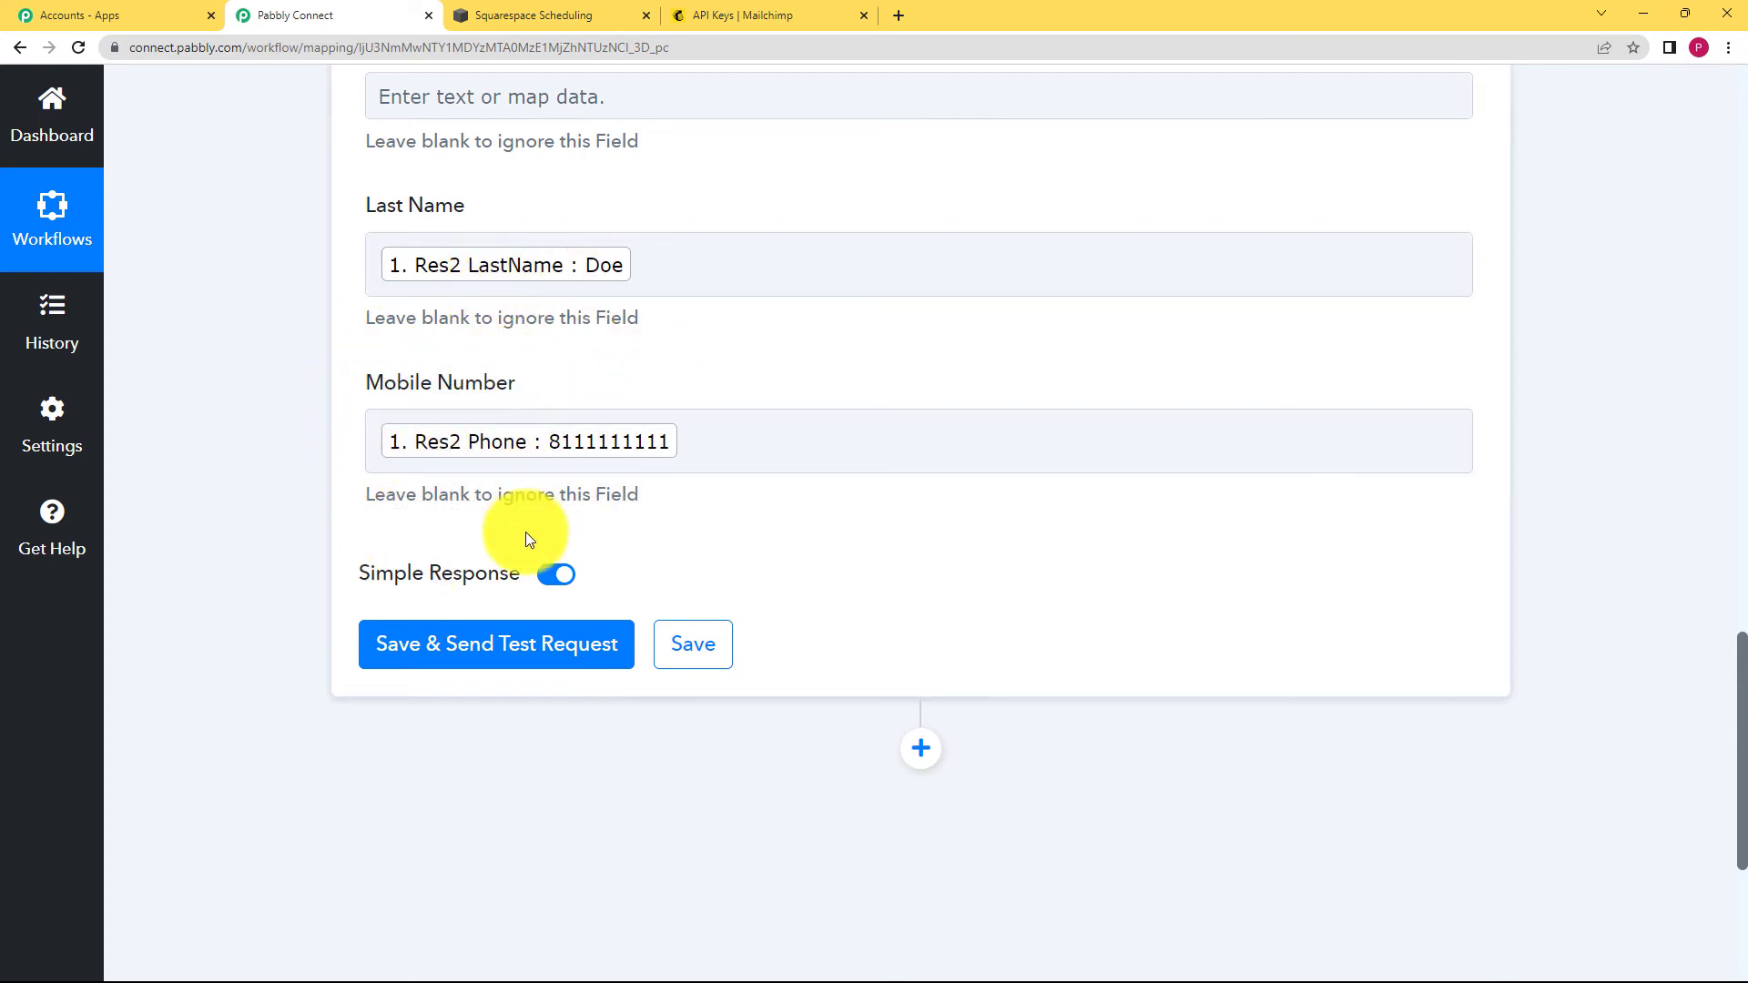
- Save the MailChimp action with a test request and review the member data in the received response
{"action": "left_click", "coordinate": [507, 641]}
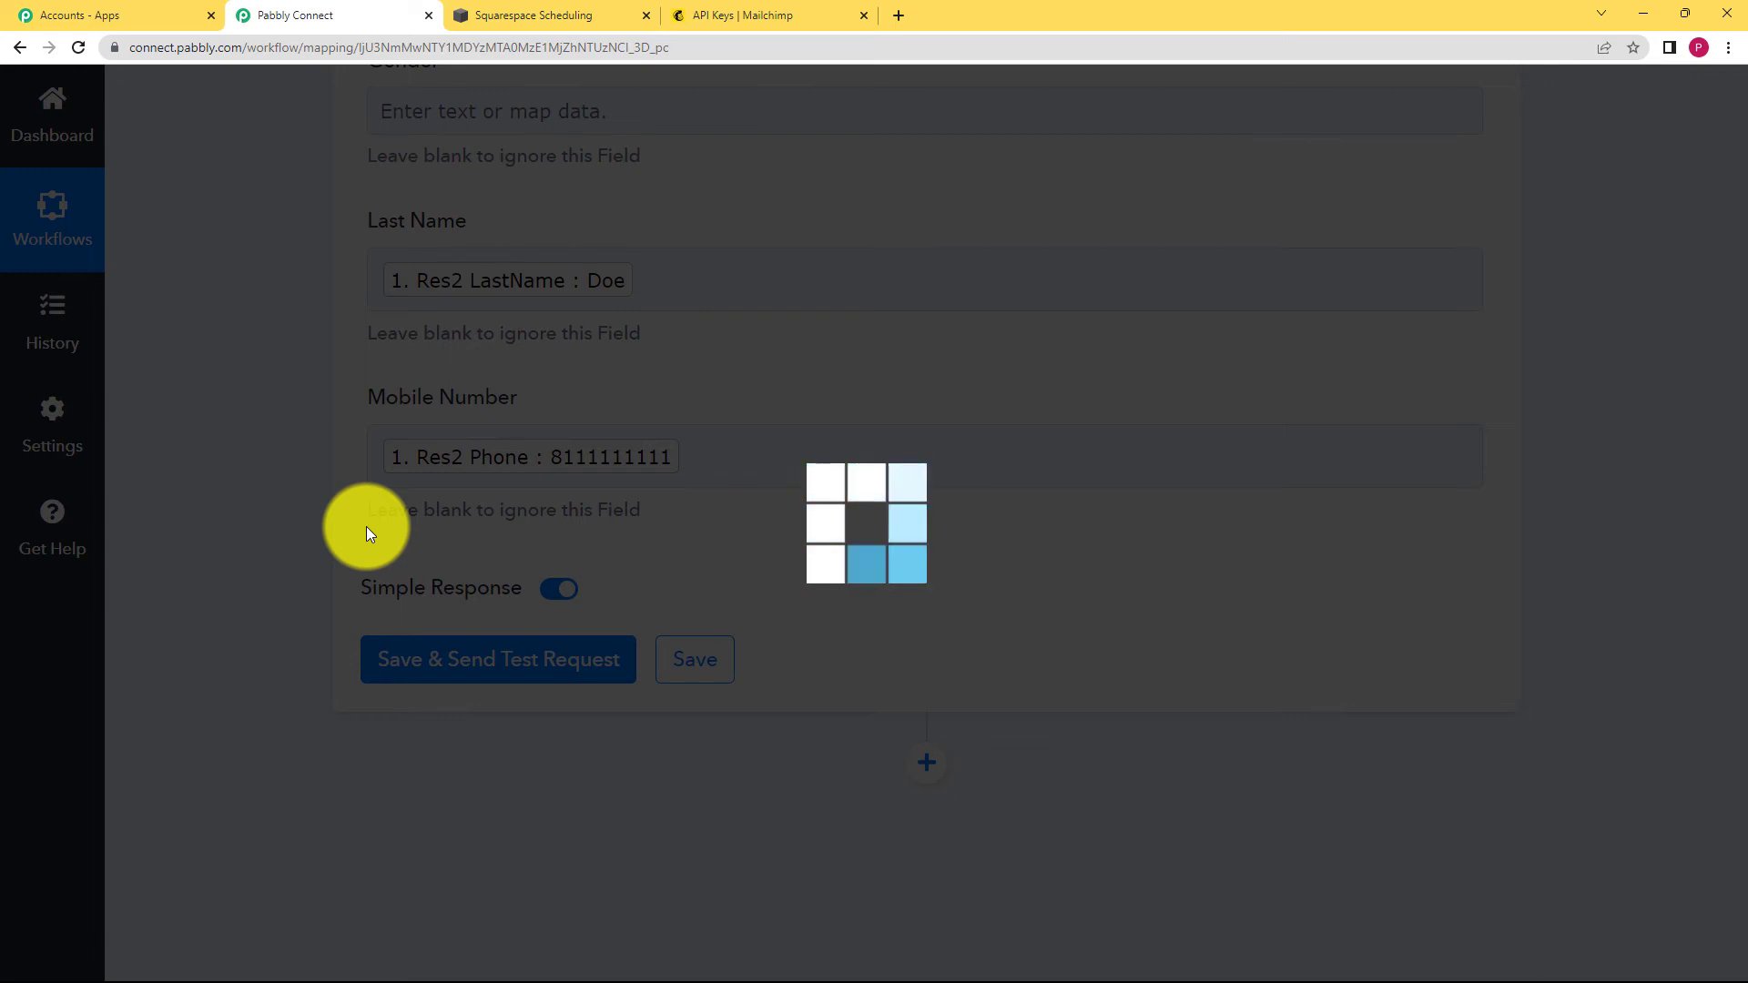
{"action": "scroll", "coordinate": [305, 500], "scroll_direction": "down", "scroll_amount": 5}
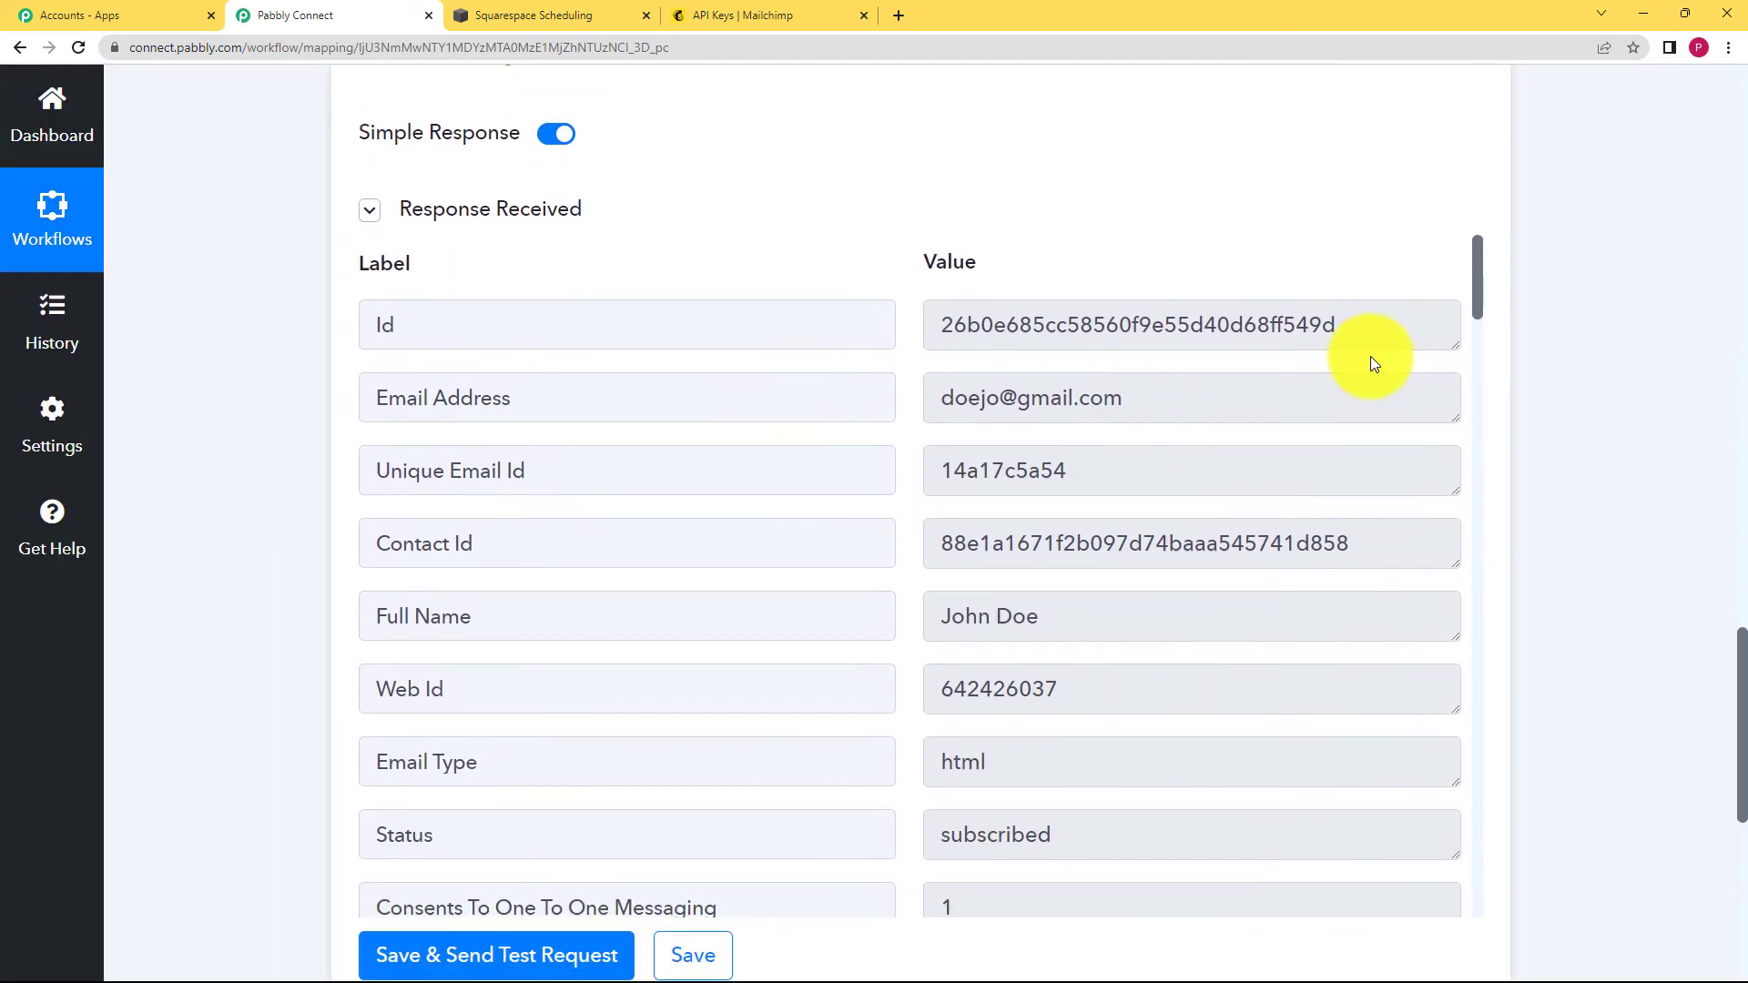
{"action": "left_click_drag", "start_coordinate": [1405, 339], "coordinate": [905, 304]}
{"action": "left_click", "coordinate": [903, 288]}
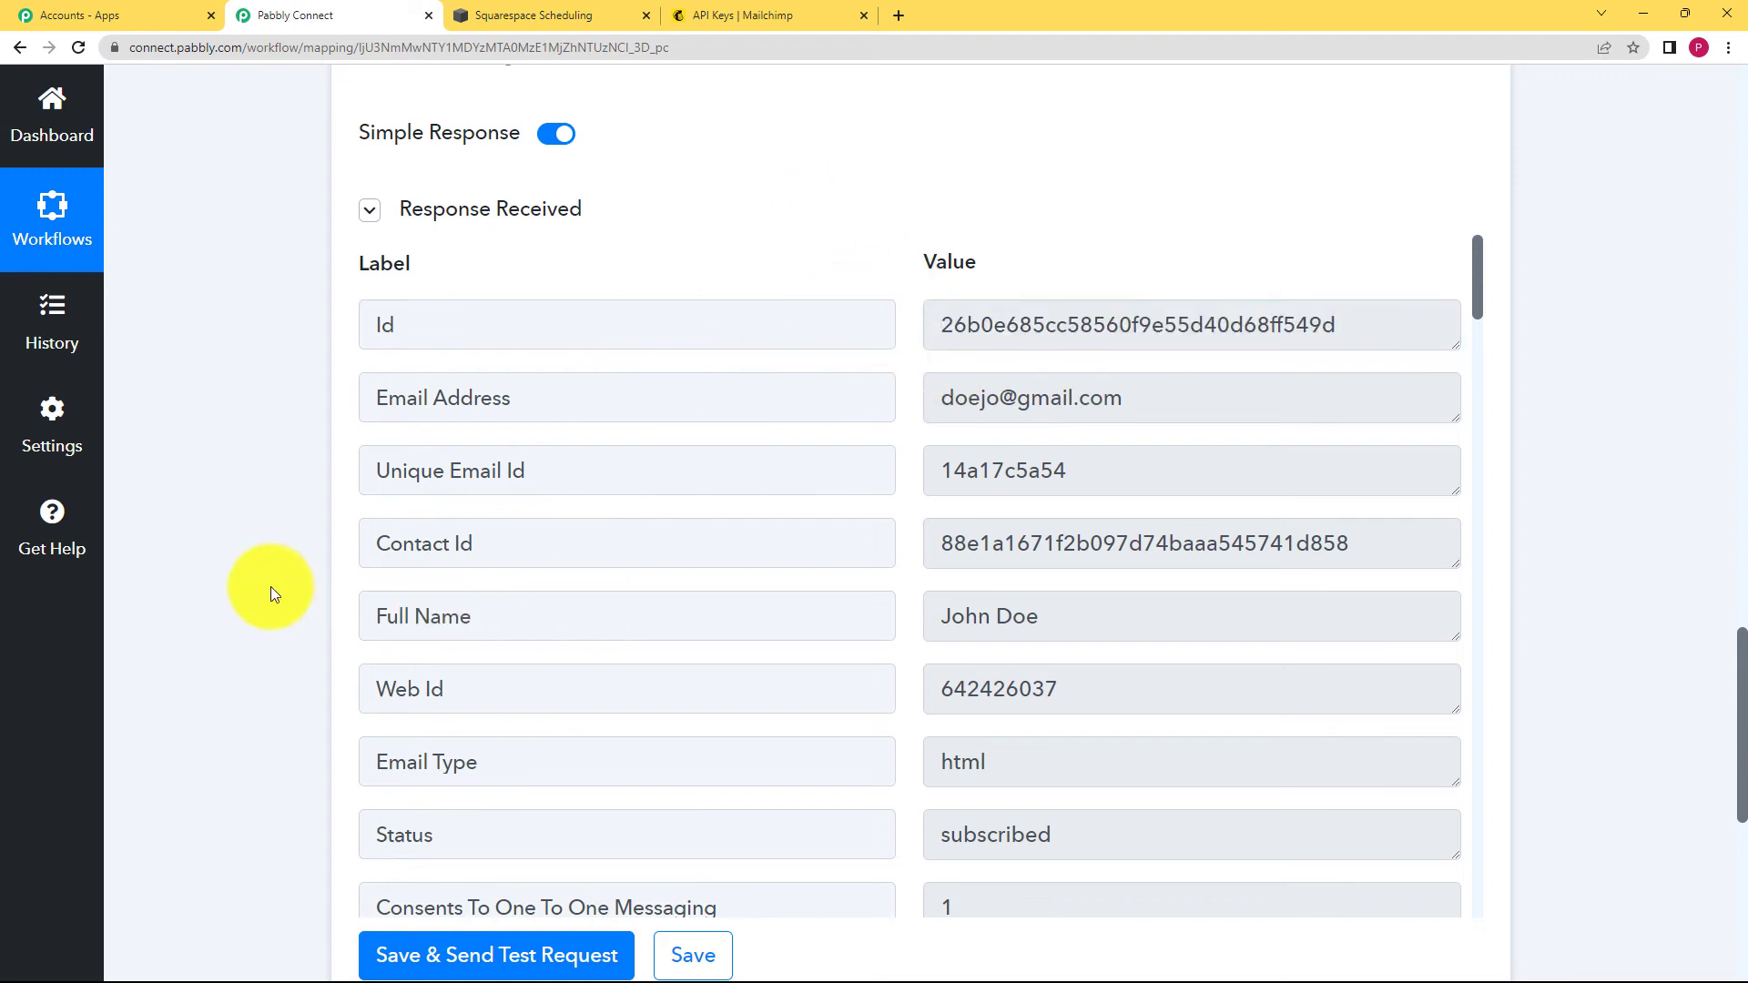
{"action": "scroll", "coordinate": [276, 581], "scroll_direction": "down", "scroll_amount": 1}
{"action": "scroll", "coordinate": [992, 487], "scroll_direction": "down", "scroll_amount": 10}
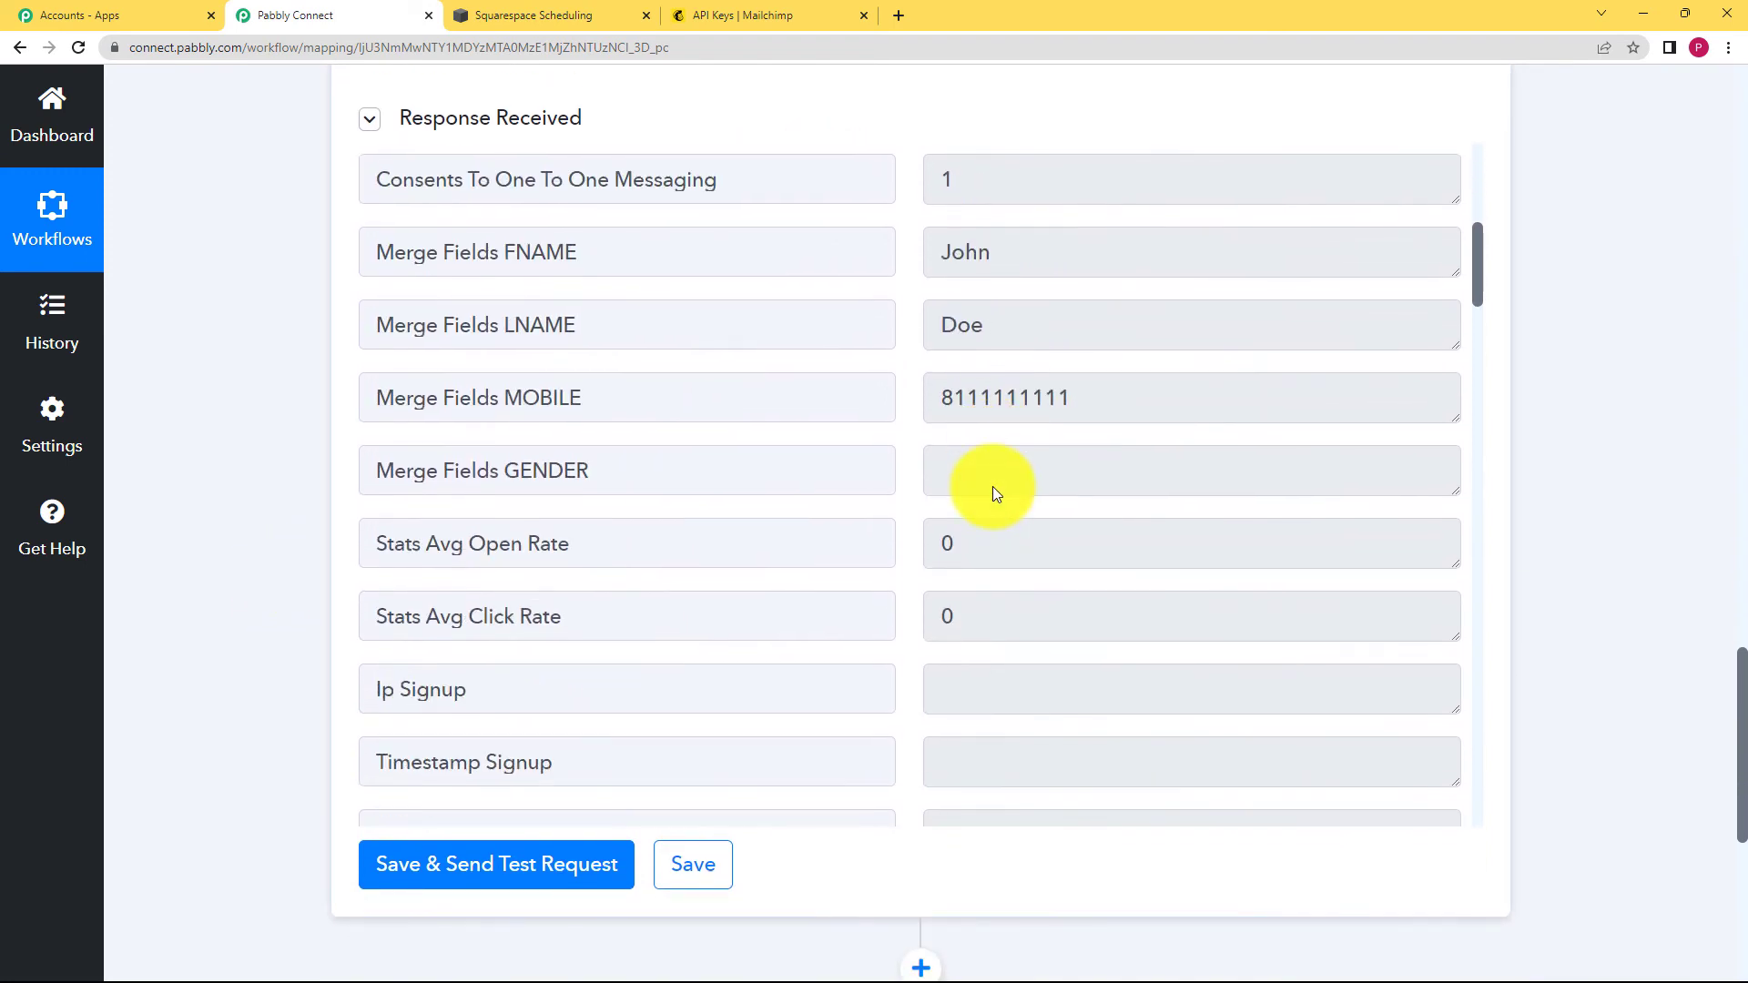
{"action": "scroll", "coordinate": [993, 486], "scroll_direction": "down", "scroll_amount": 15}
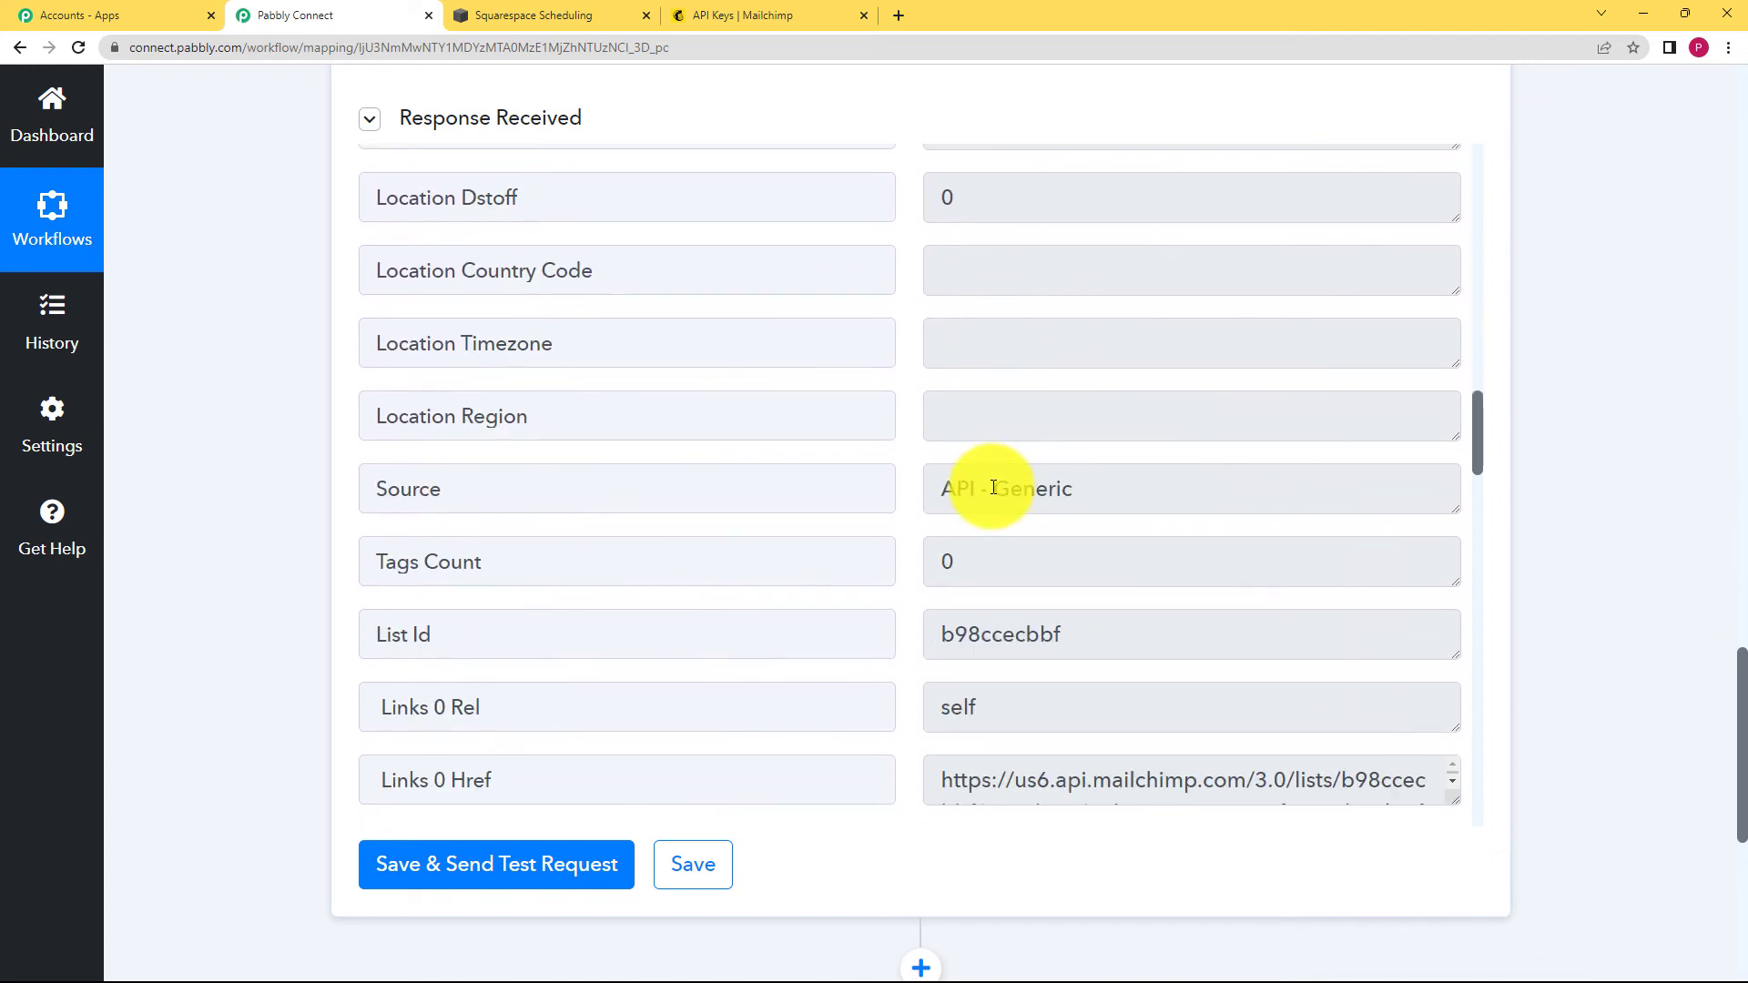
{"action": "scroll", "coordinate": [981, 484], "scroll_direction": "up", "scroll_amount": 8}
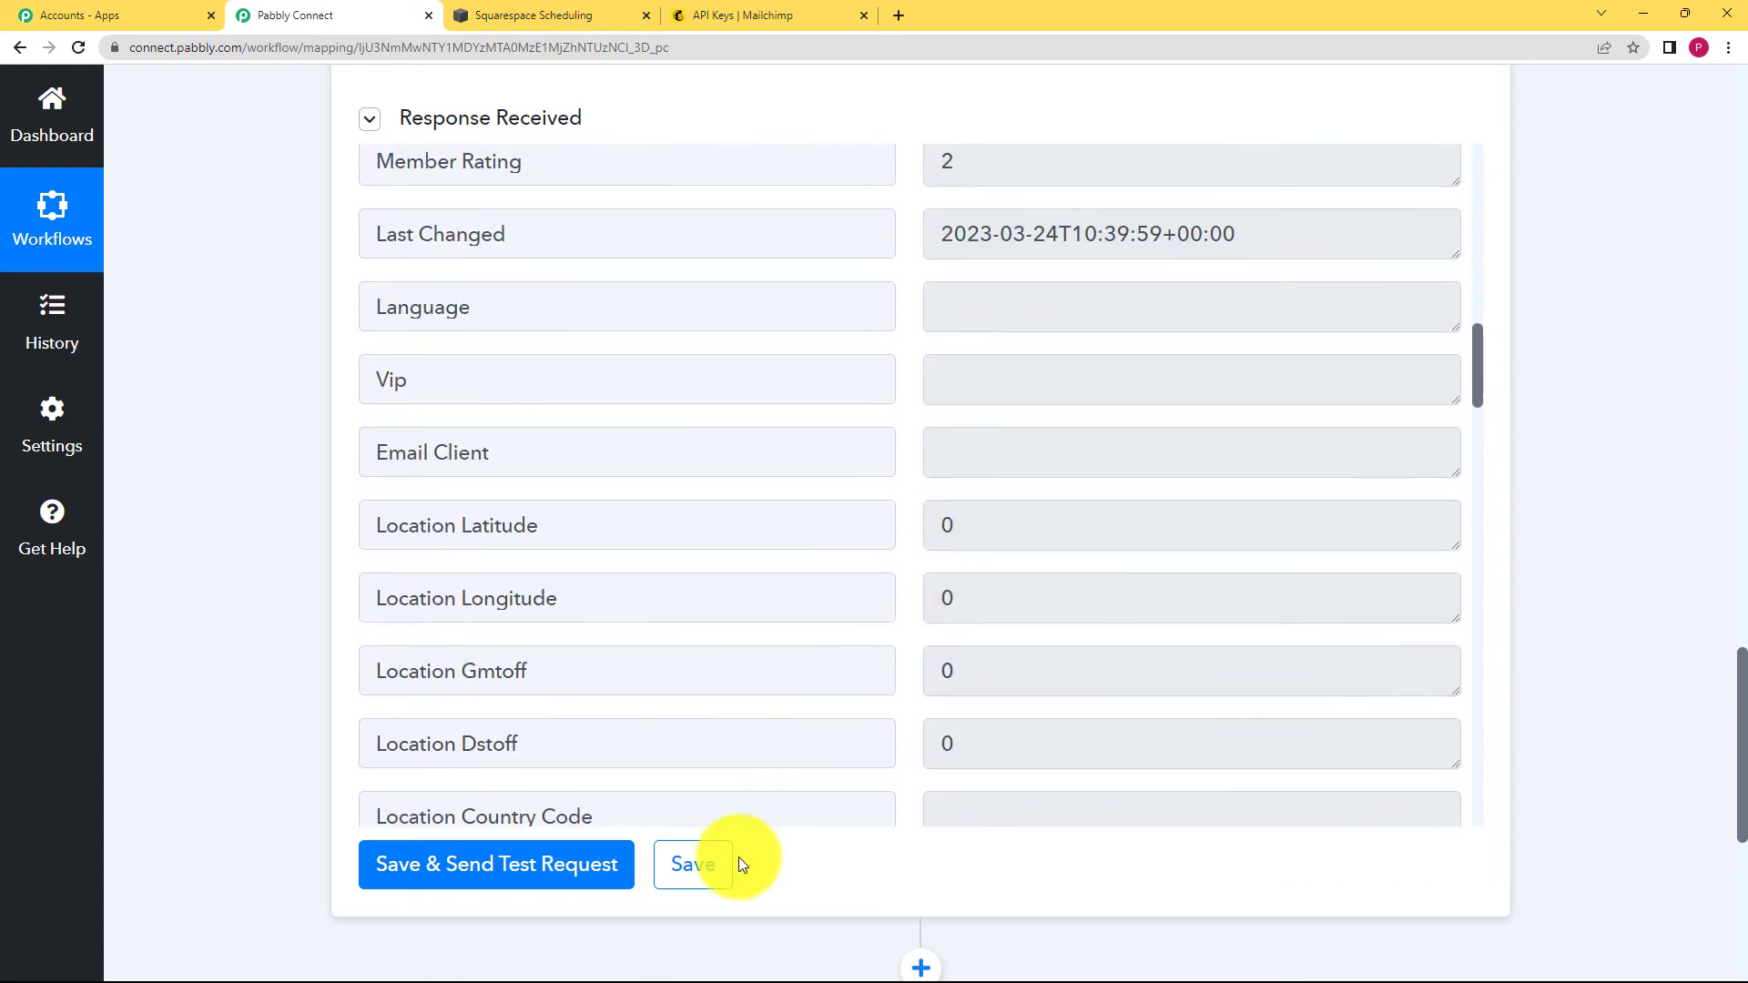
- Save the configured MailChimp Add New Member with Custom Fields action and return to the start of its setup
{"action": "left_click", "coordinate": [724, 867]}
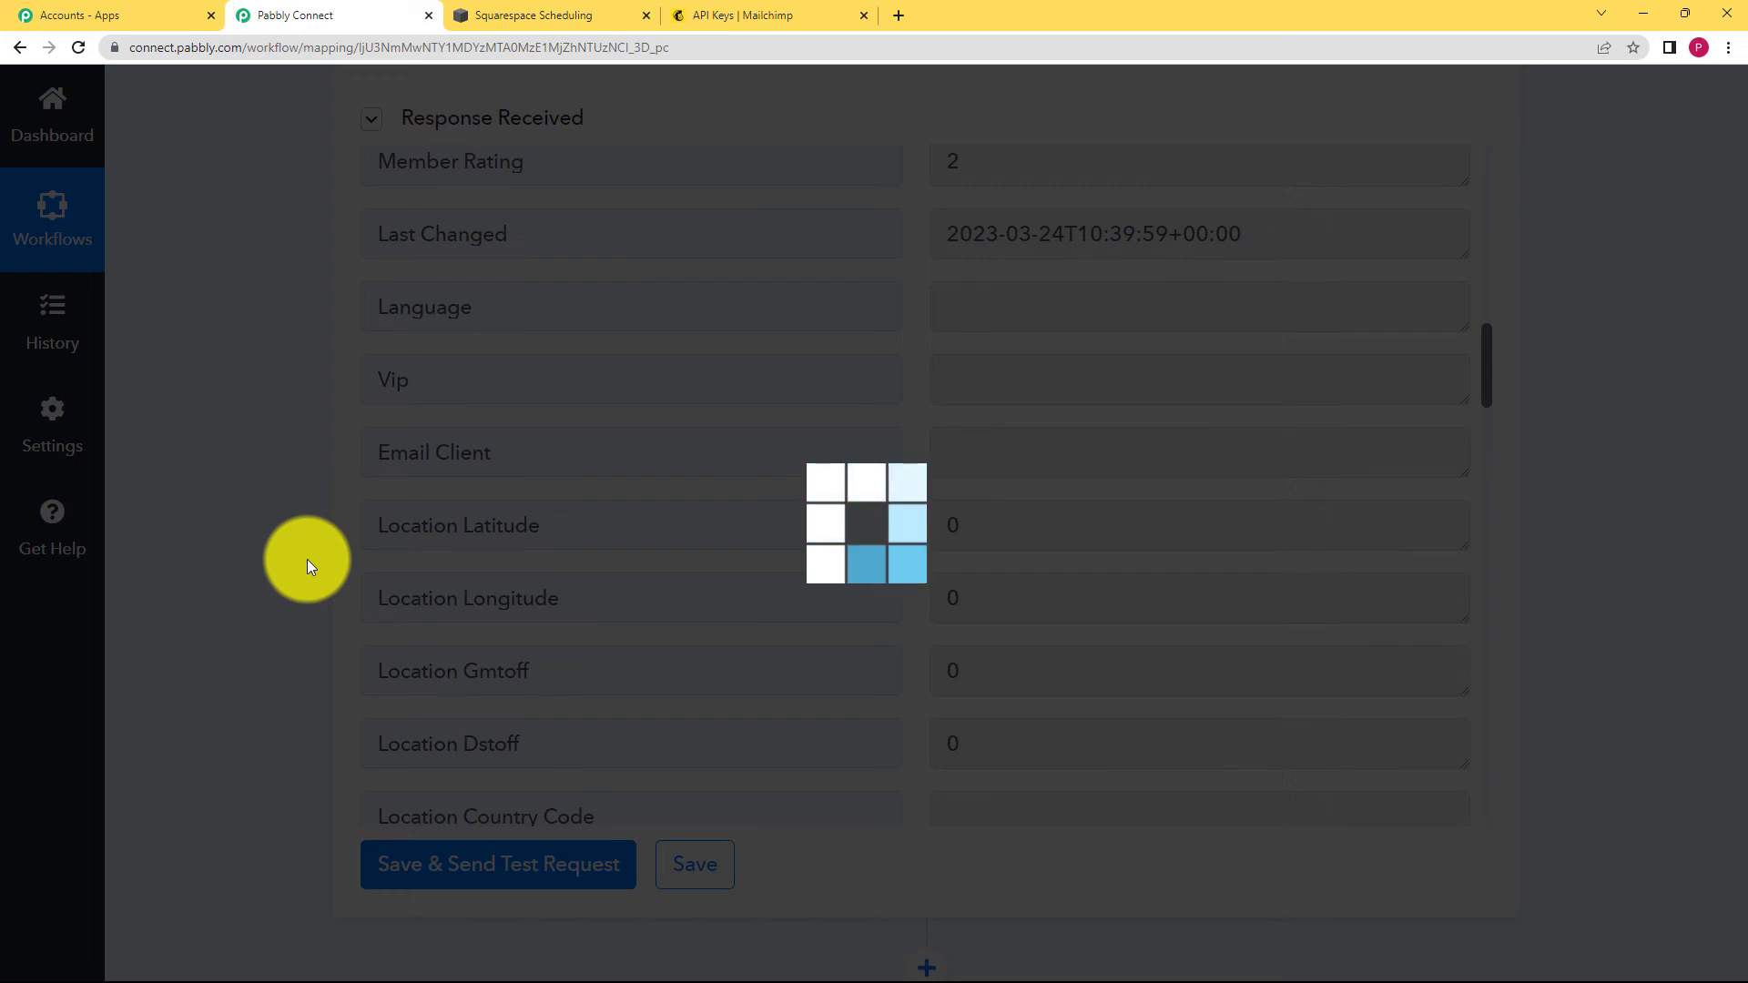
{"action": "scroll", "coordinate": [284, 550], "scroll_direction": "up", "scroll_amount": 10}
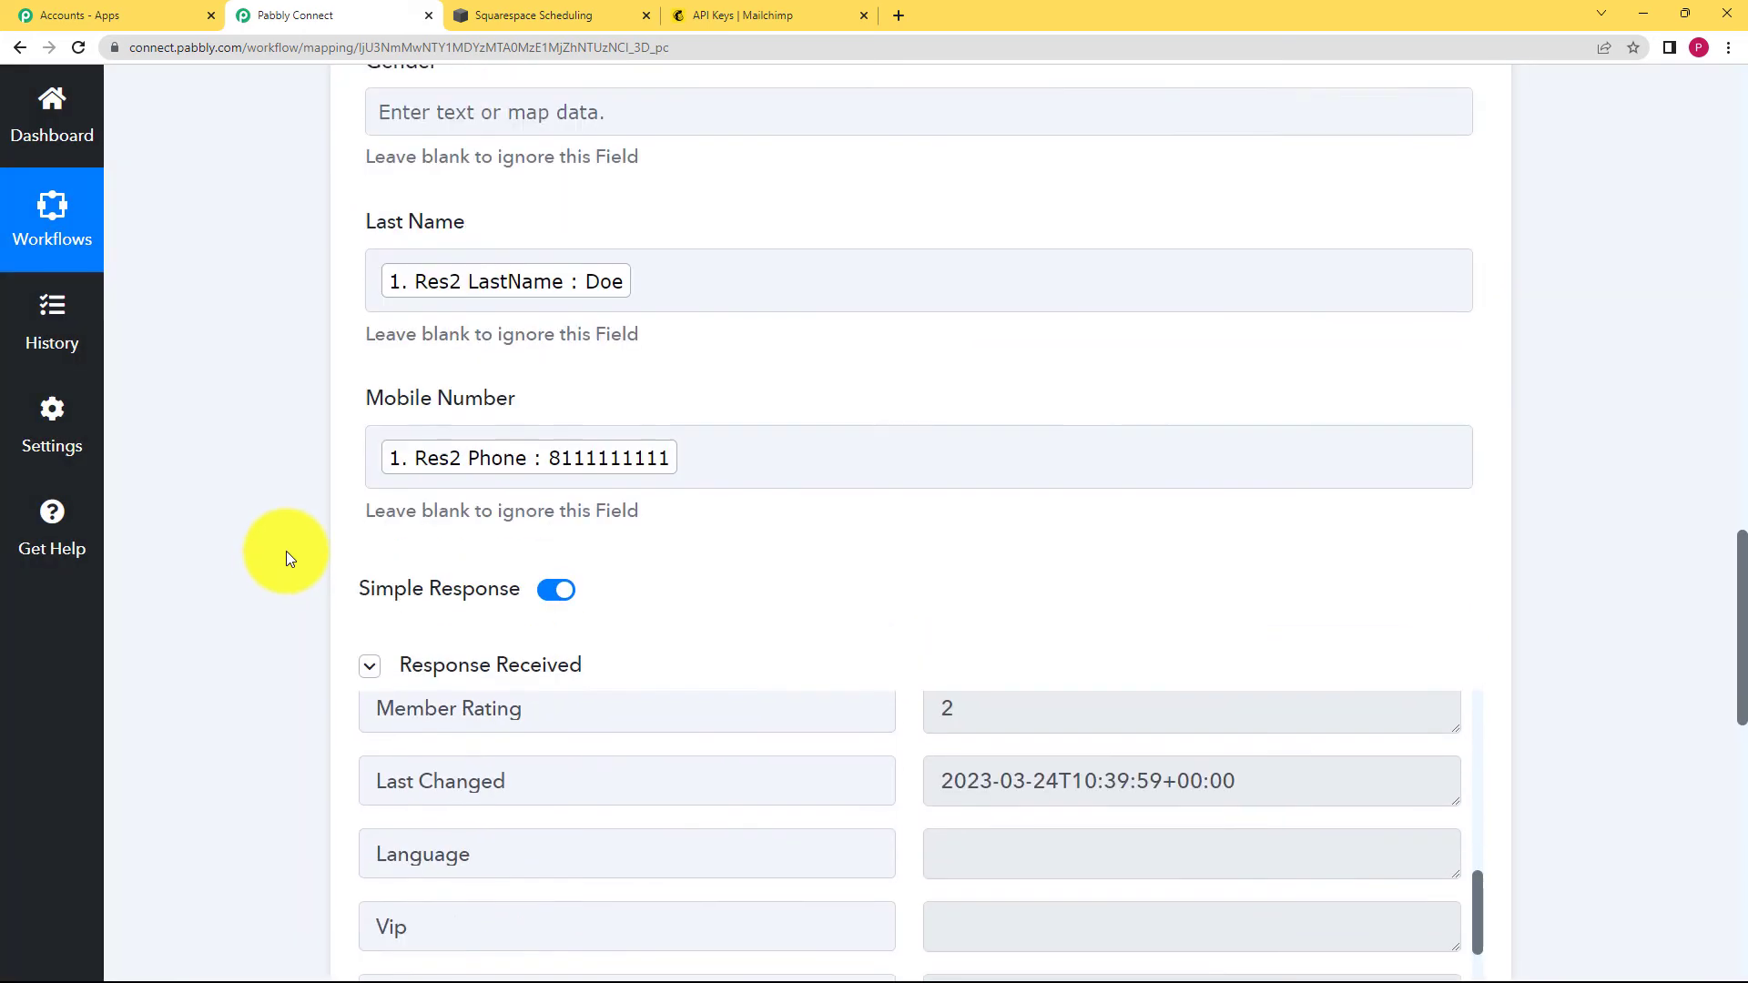
{"action": "scroll", "coordinate": [289, 543], "scroll_direction": "up", "scroll_amount": 15}
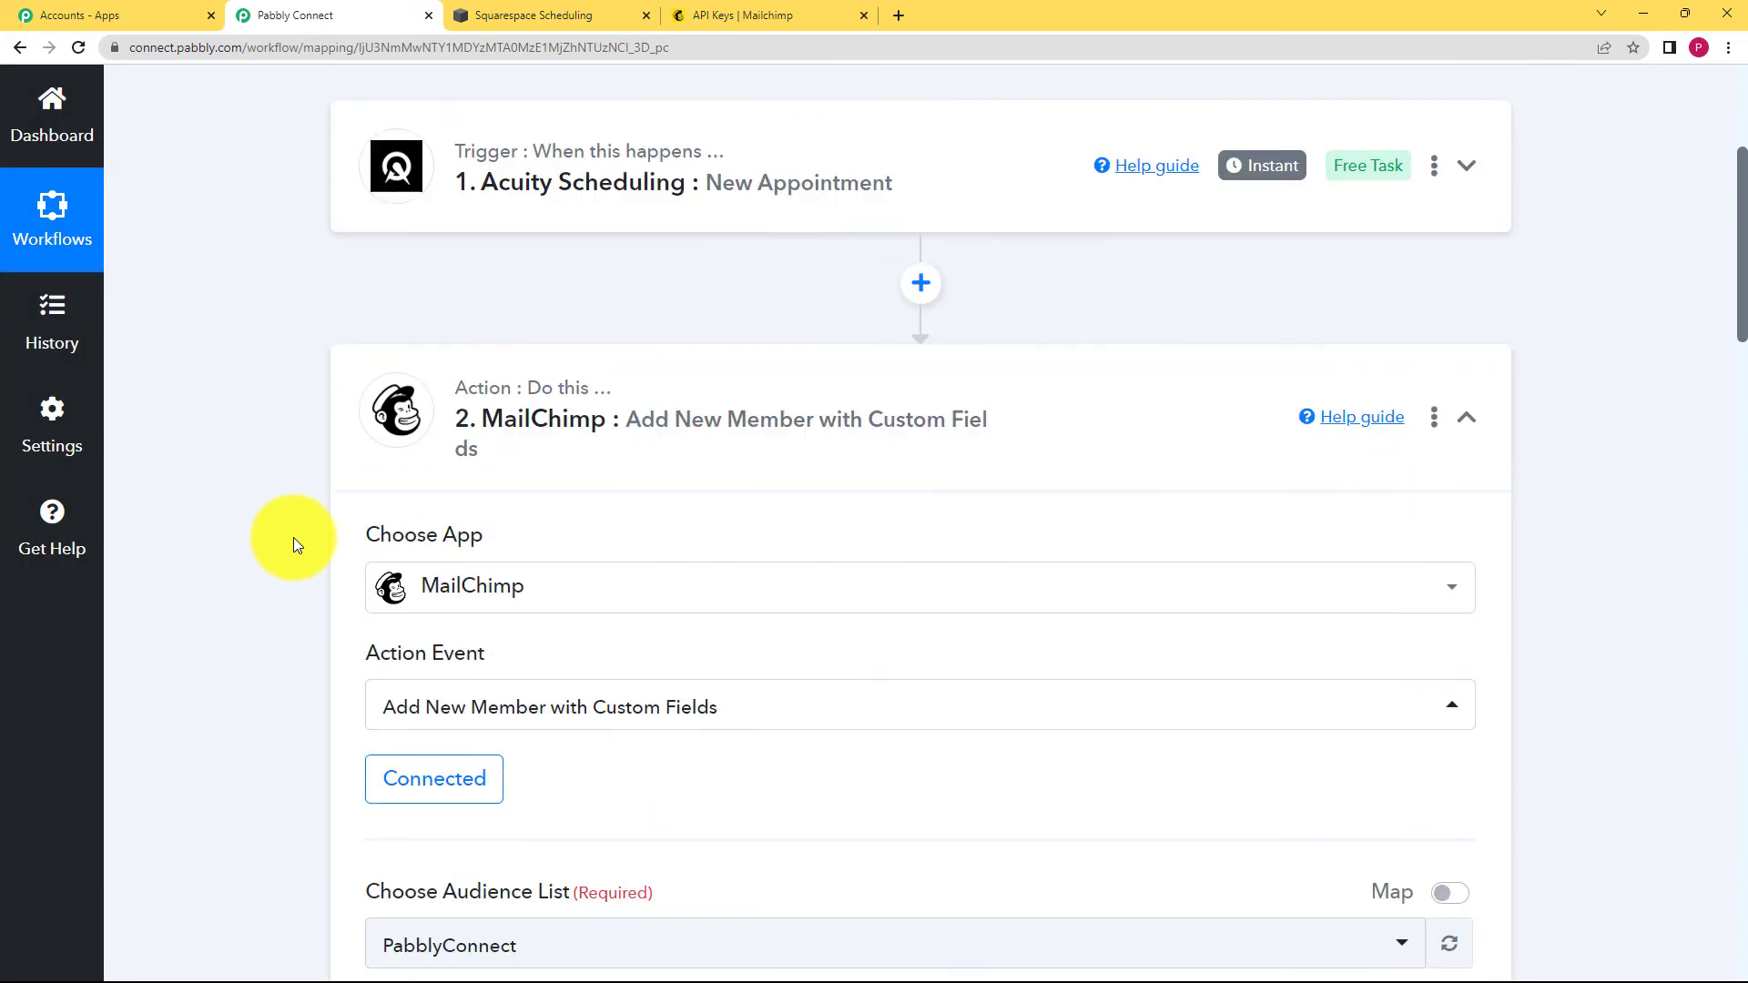
- Switch to Mailchimp and check all audience contacts for the new test subscriber, including its name, mobile number, subscription status and source
{"action": "left_click", "coordinate": [742, 18]}
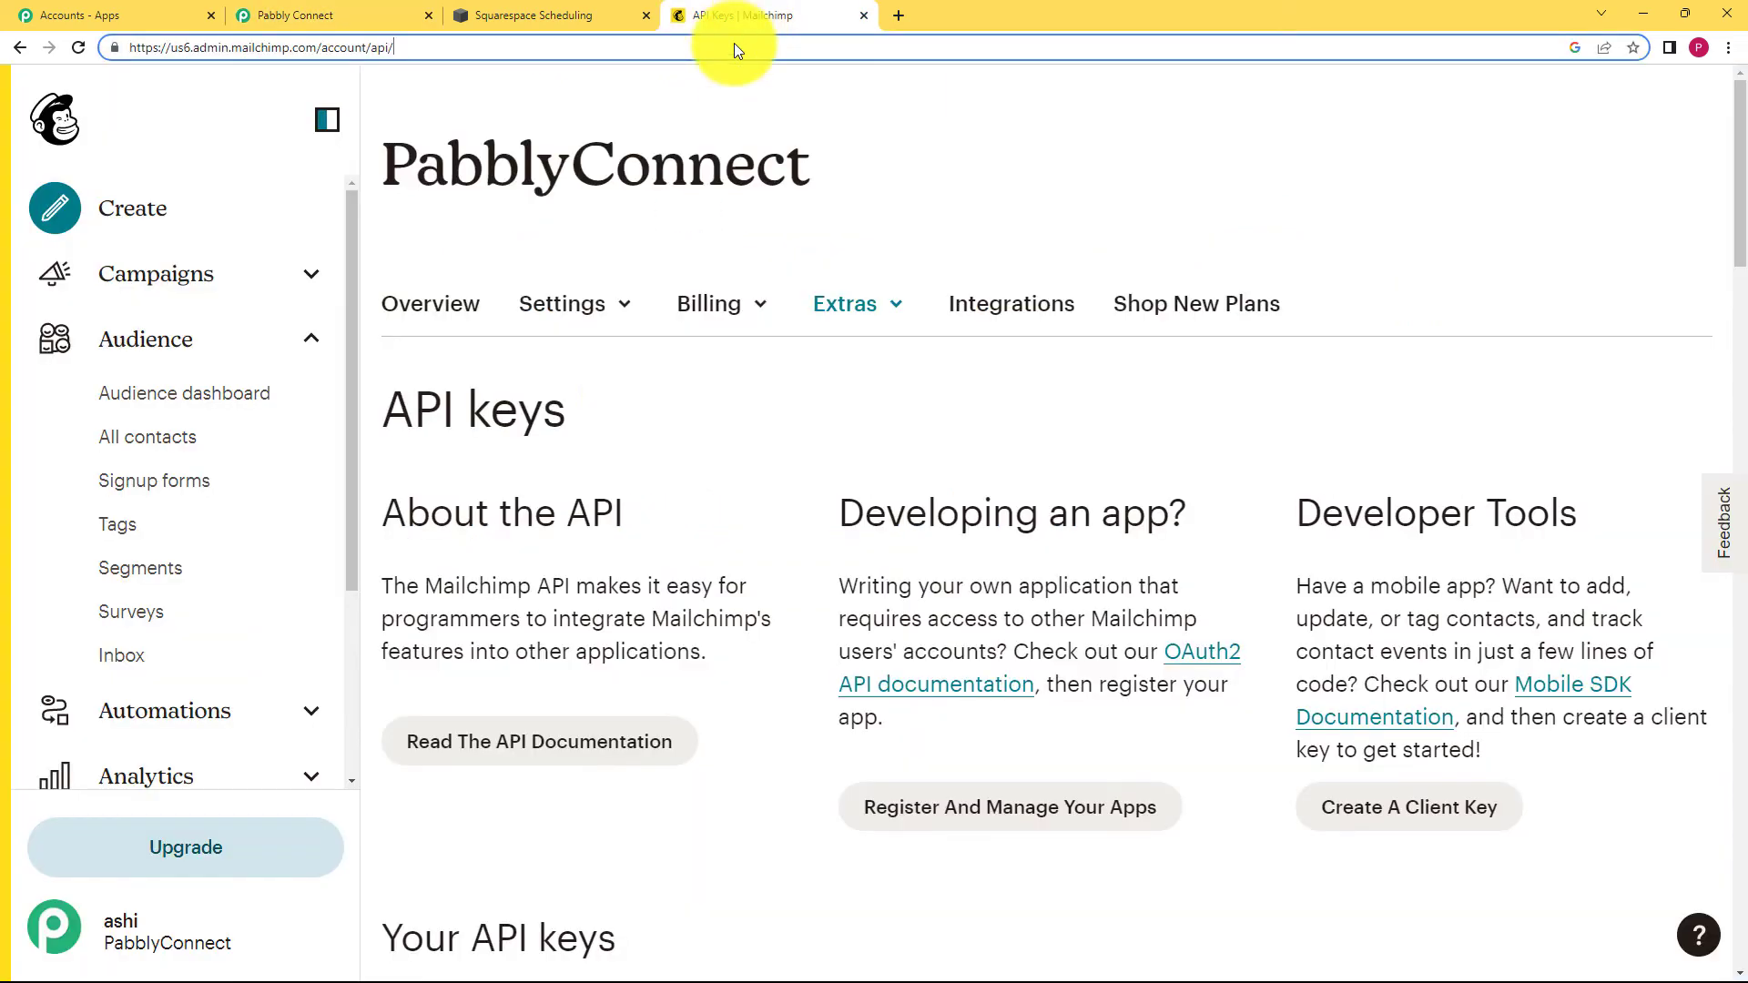
{"action": "left_click", "coordinate": [175, 440]}
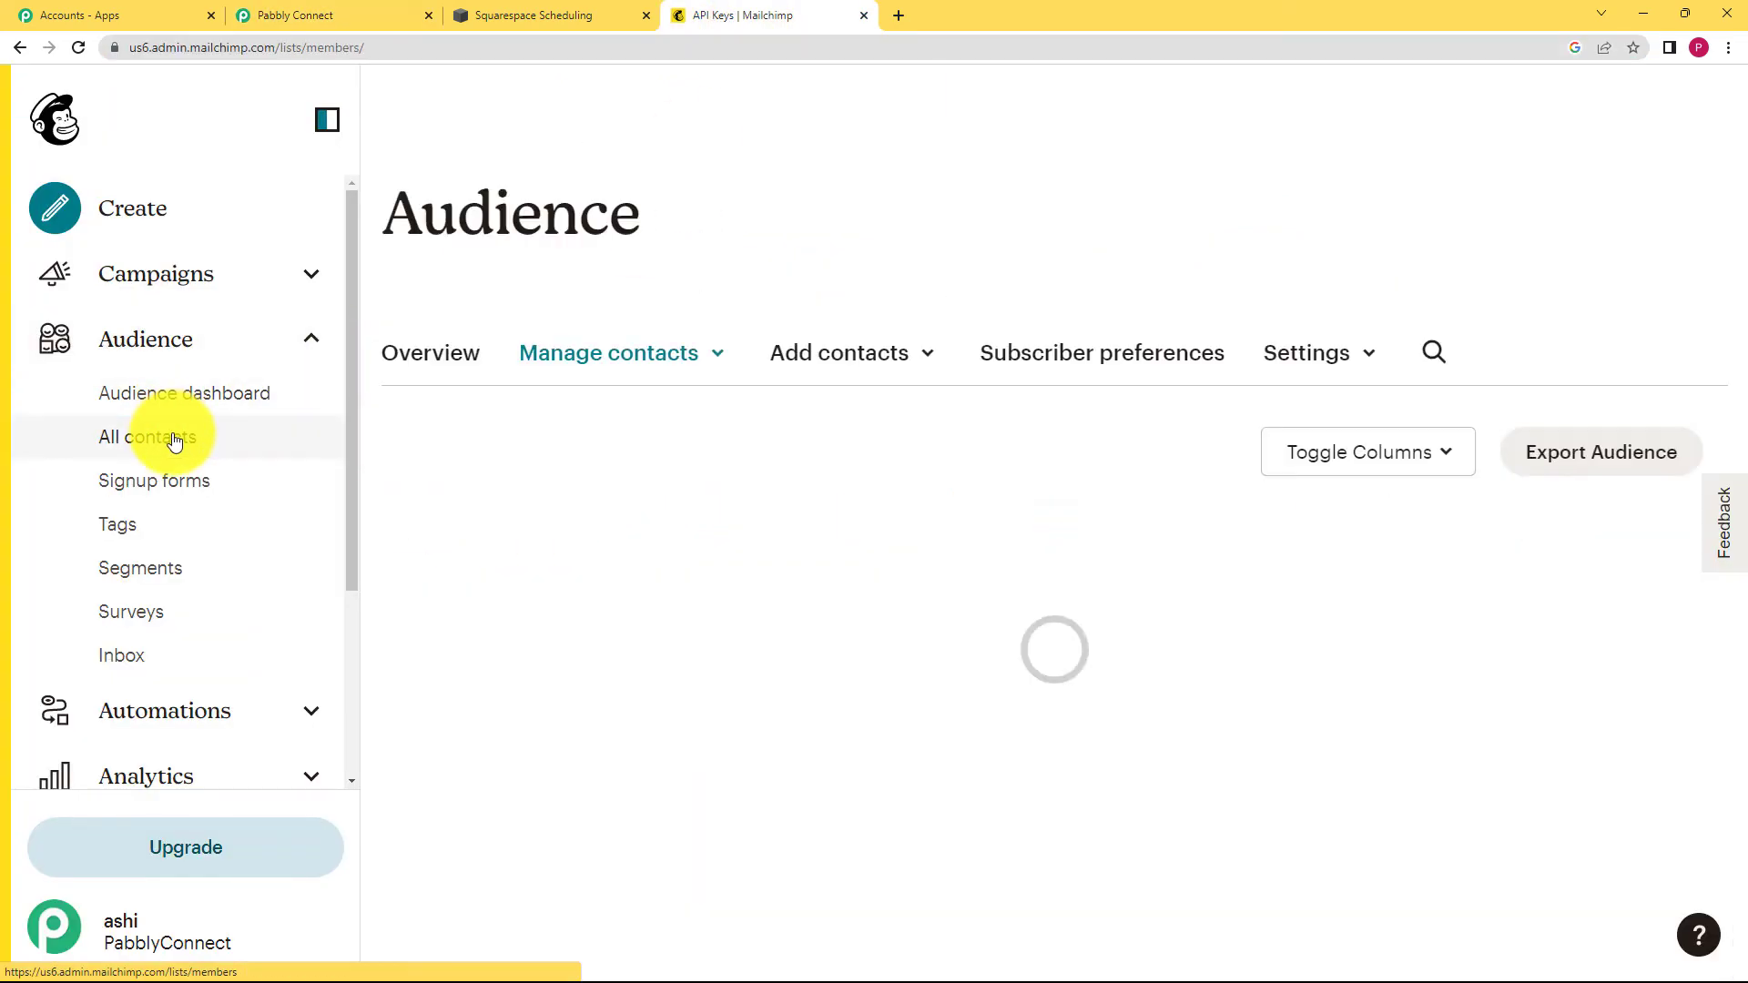
{"action": "scroll", "coordinate": [642, 587], "scroll_direction": "down", "scroll_amount": 2}
{"action": "scroll", "coordinate": [649, 585], "scroll_direction": "down", "scroll_amount": 1}
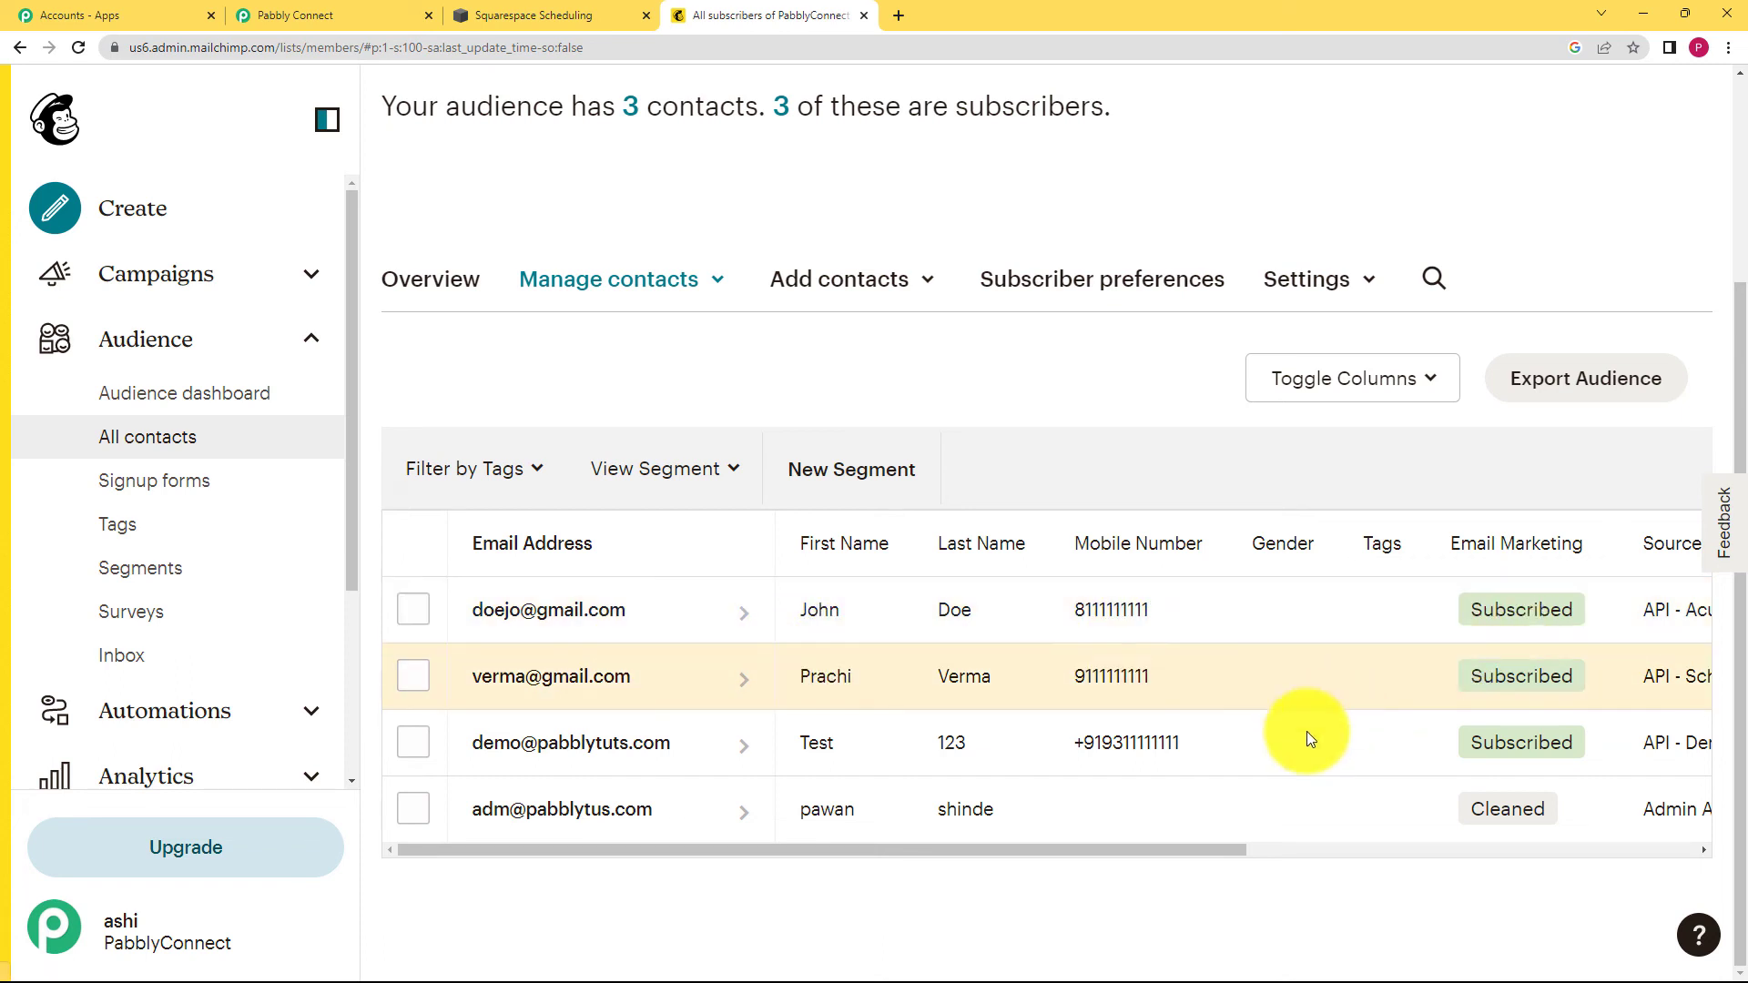
{"action": "left_click_drag", "start_coordinate": [1223, 844], "coordinate": [1668, 883]}
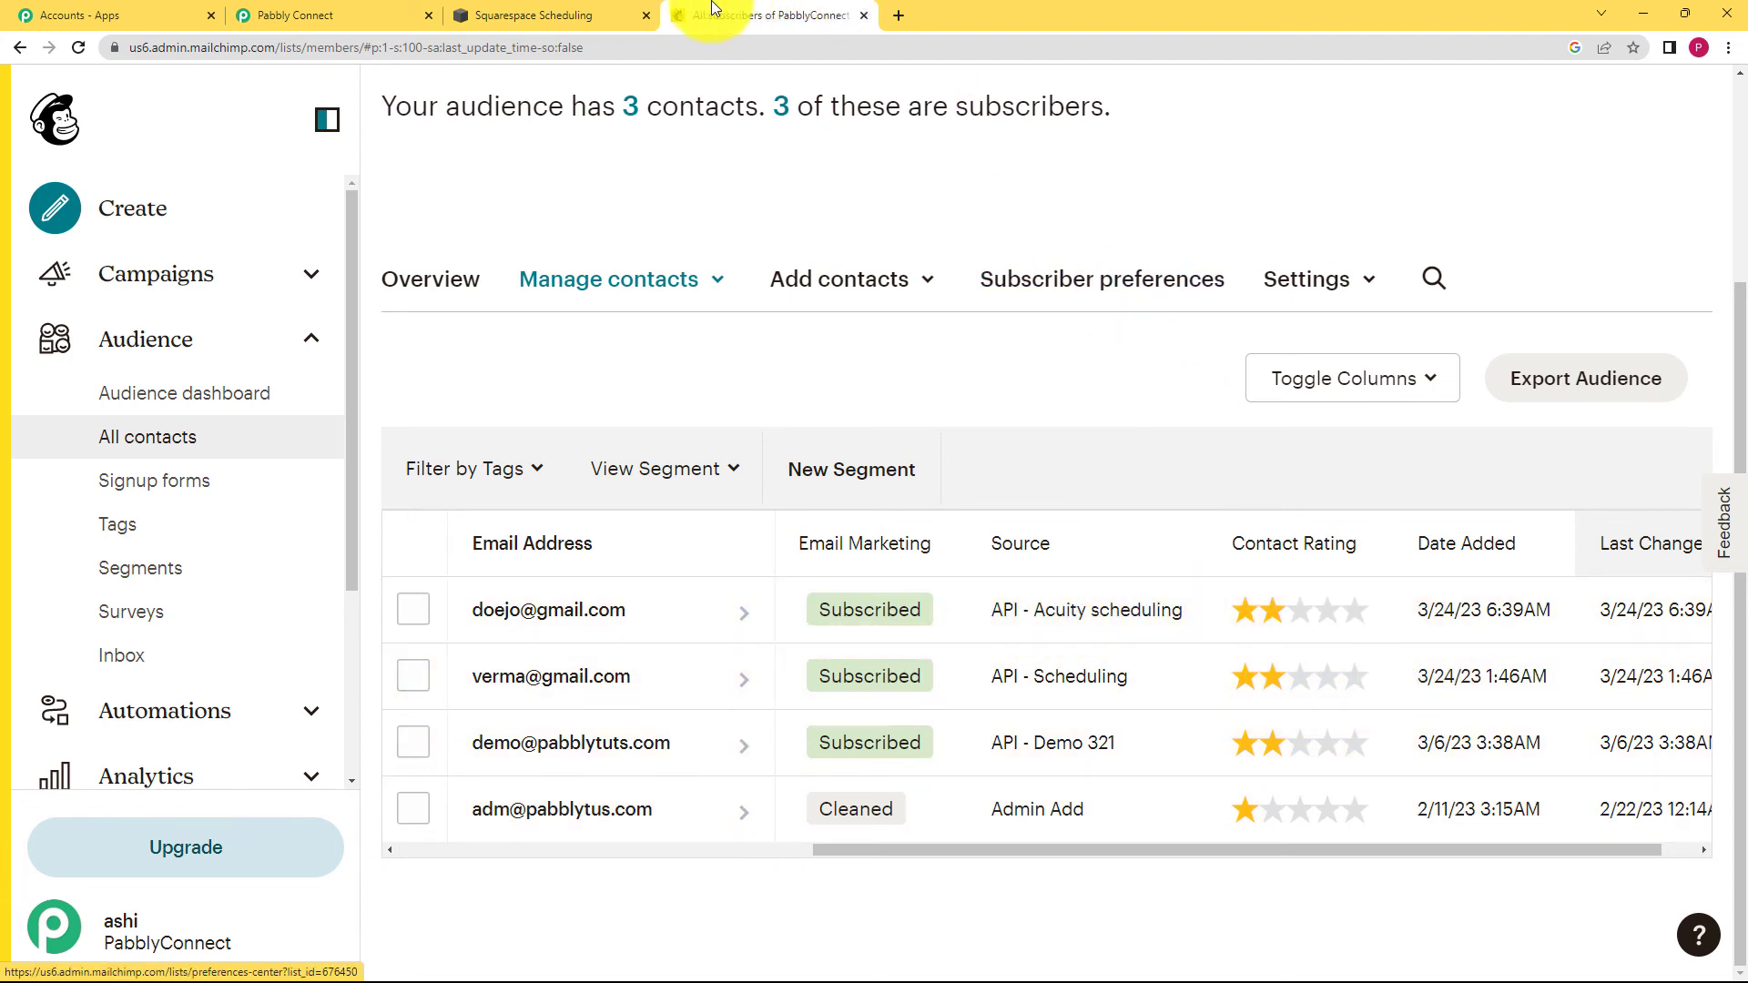
- Switch back to Pabbly Connect and review the finished workflow's Acuity Scheduling trigger and MailChimp action
{"action": "left_click", "coordinate": [382, 14]}
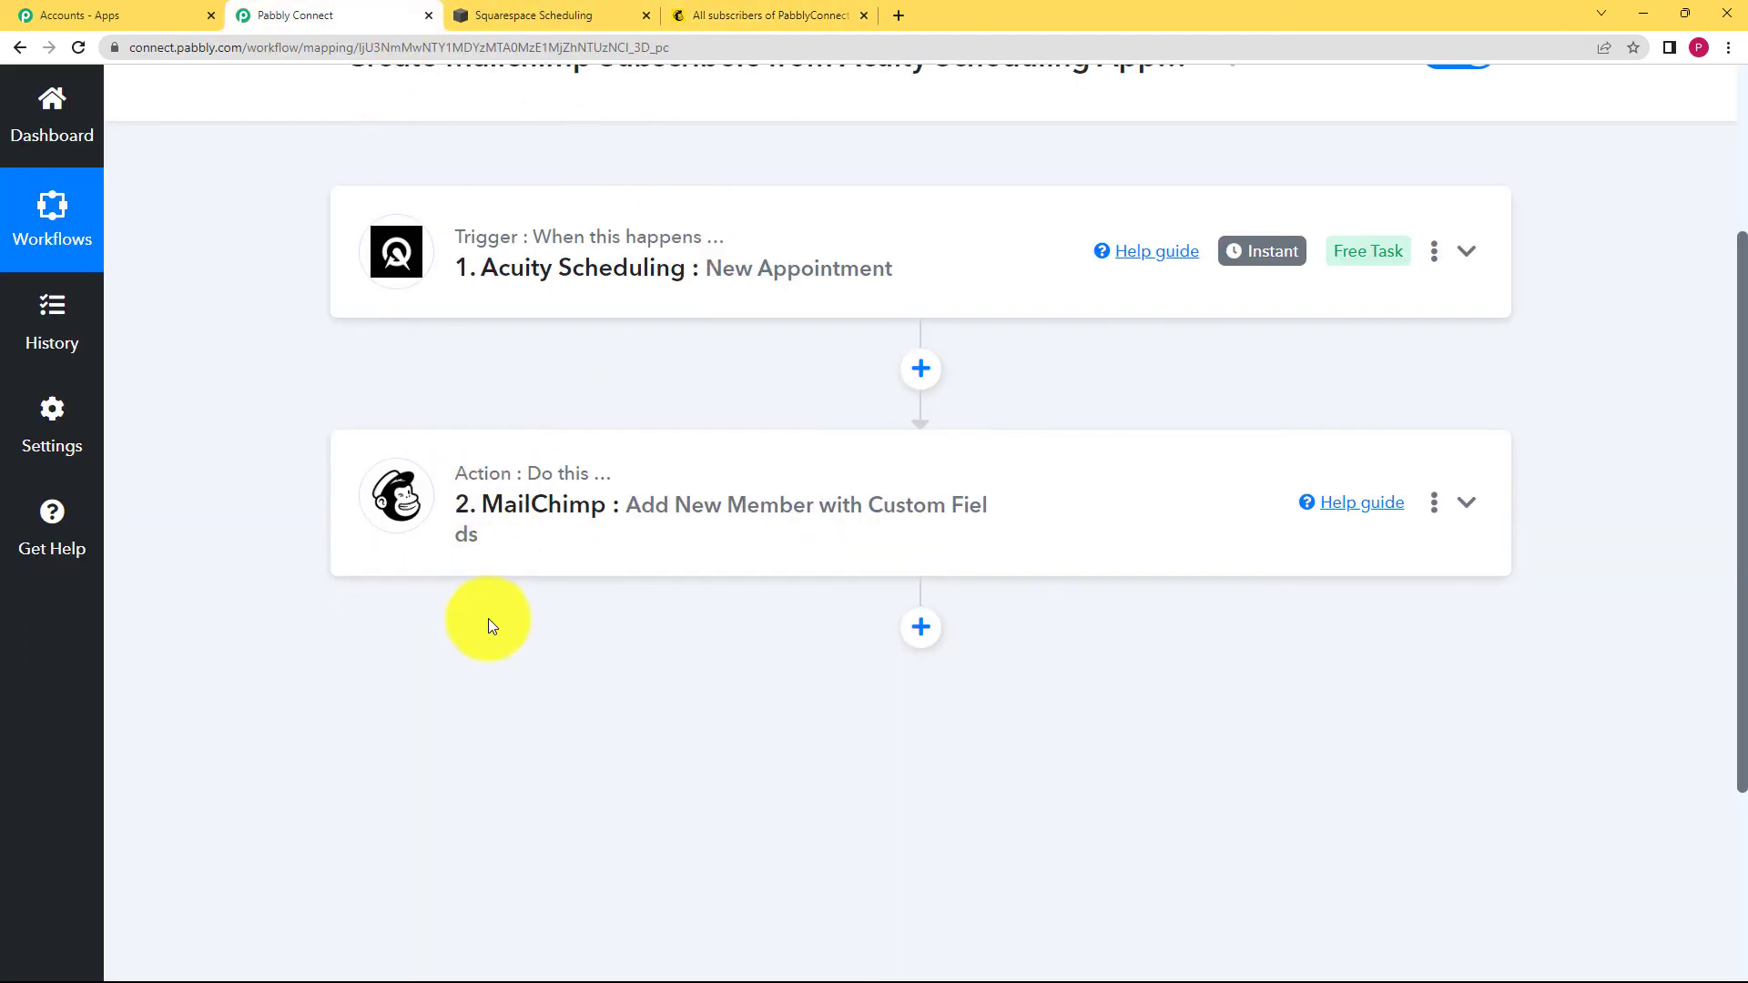
{"action": "scroll", "coordinate": [489, 618], "scroll_direction": "up", "scroll_amount": 2}
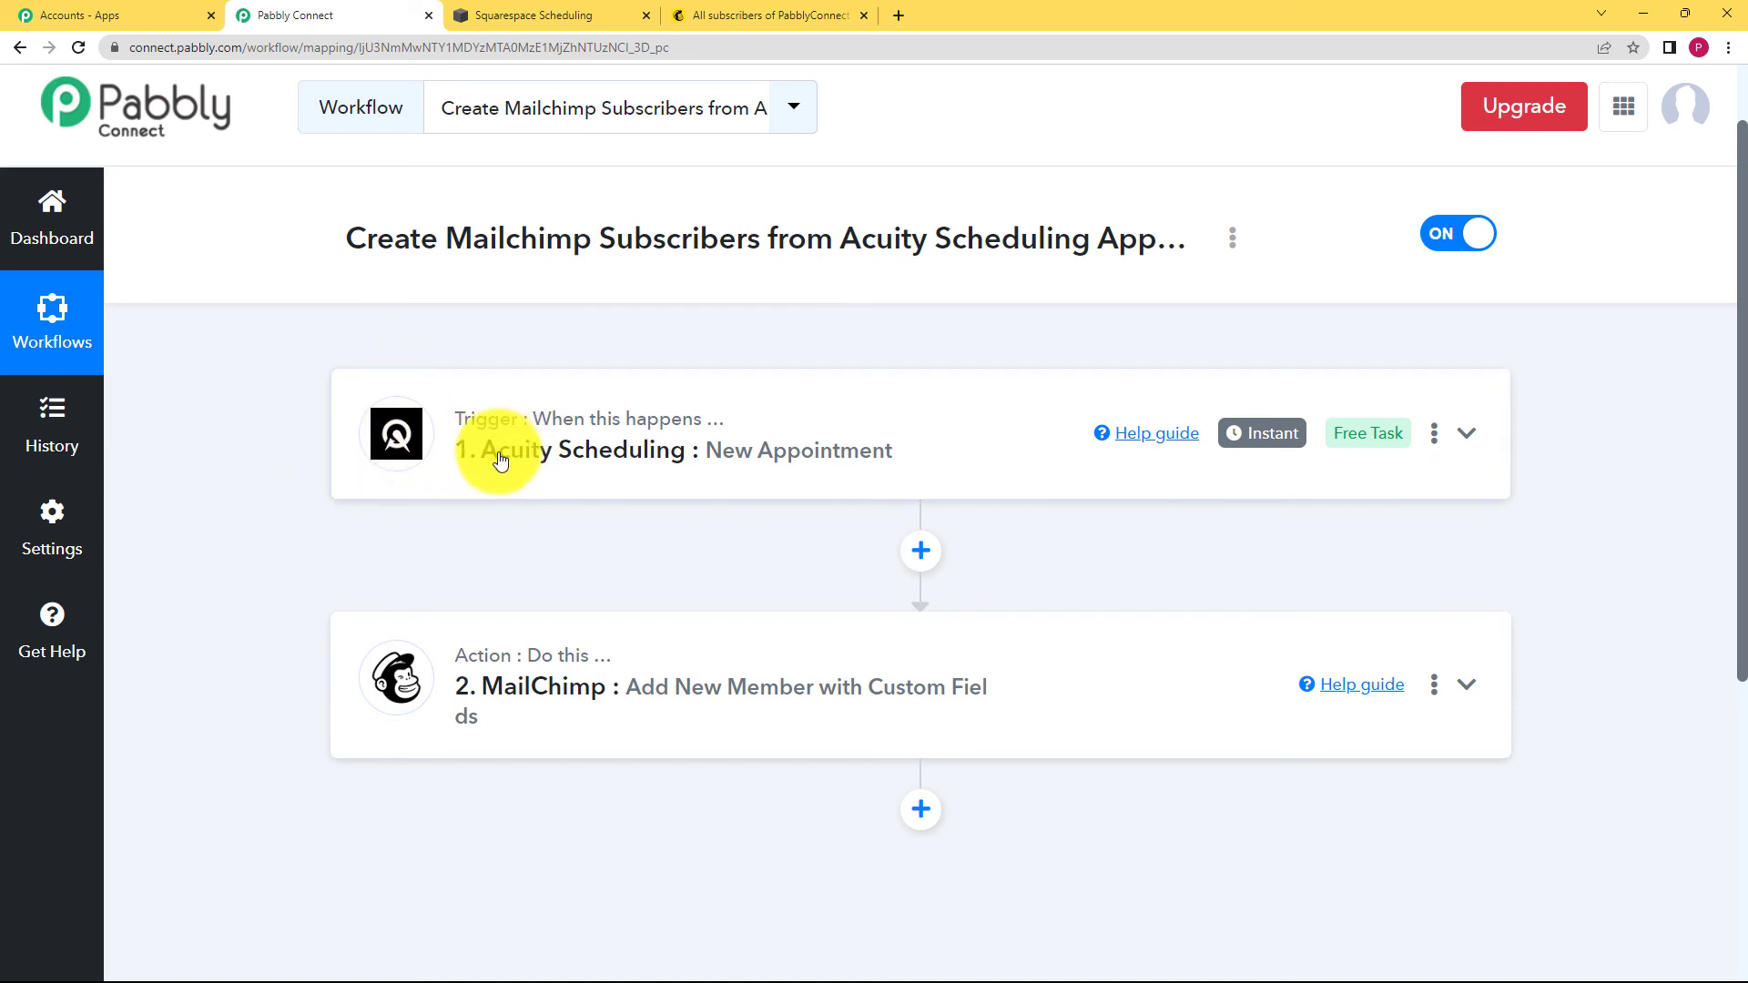
{"action": "mouse_move", "coordinate": [544, 663]}
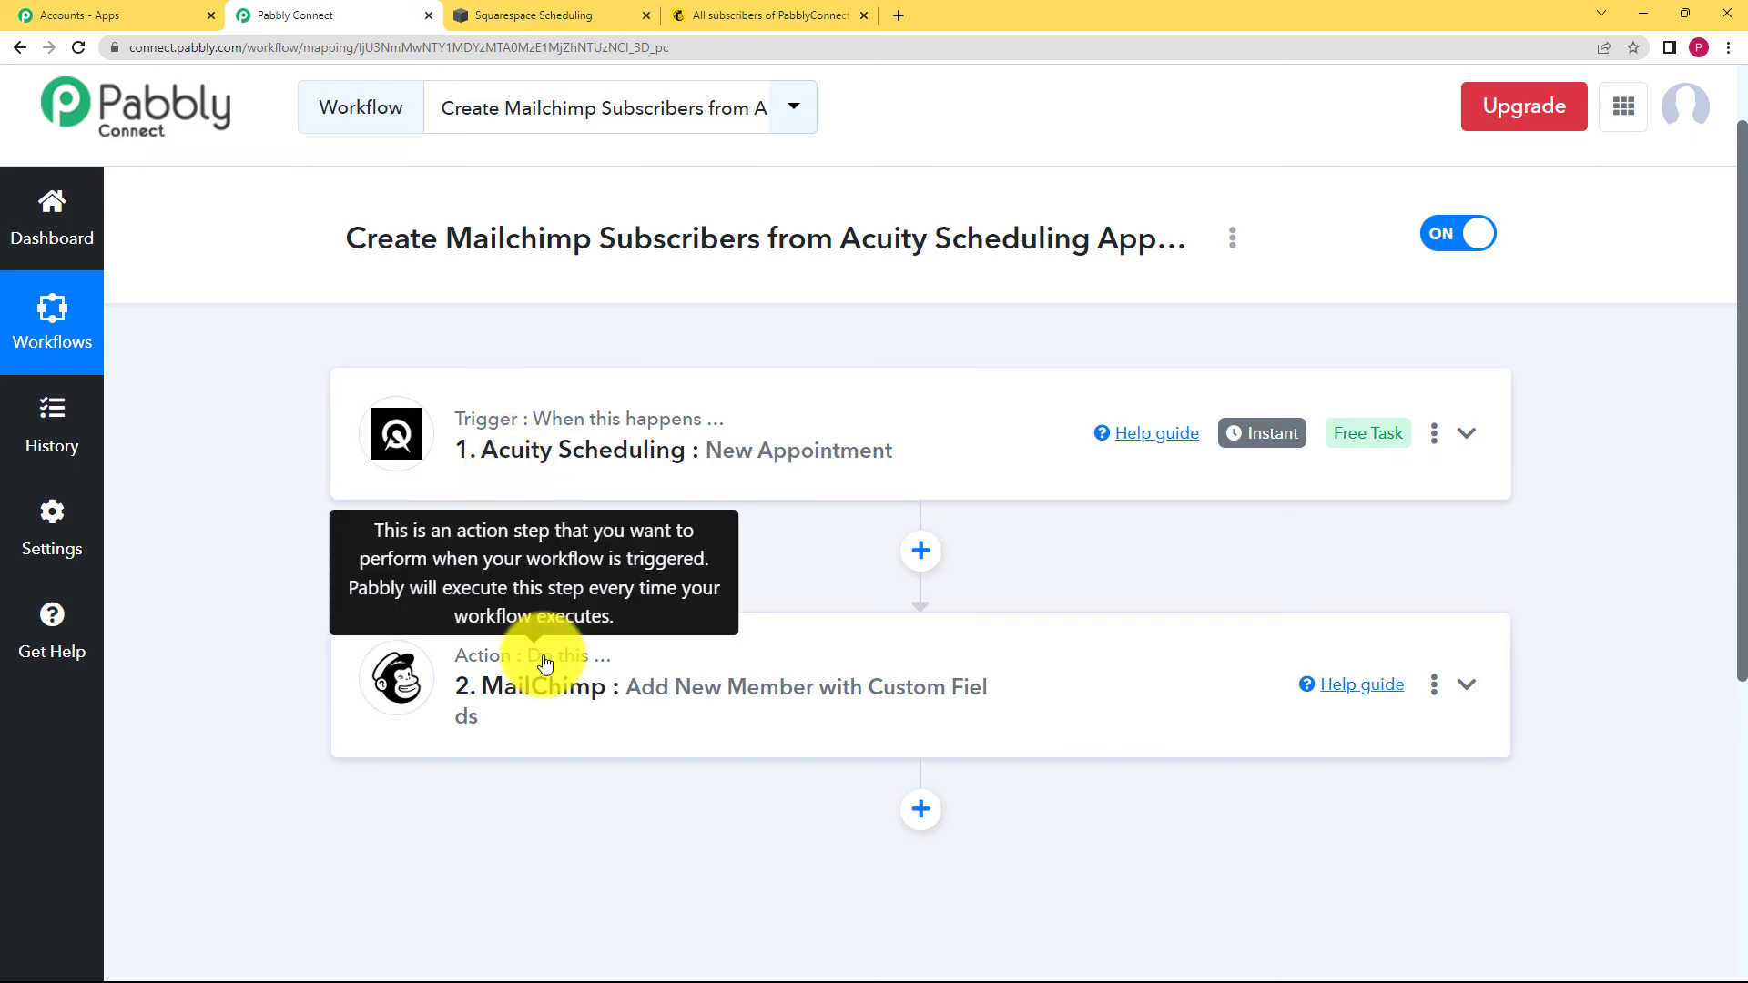